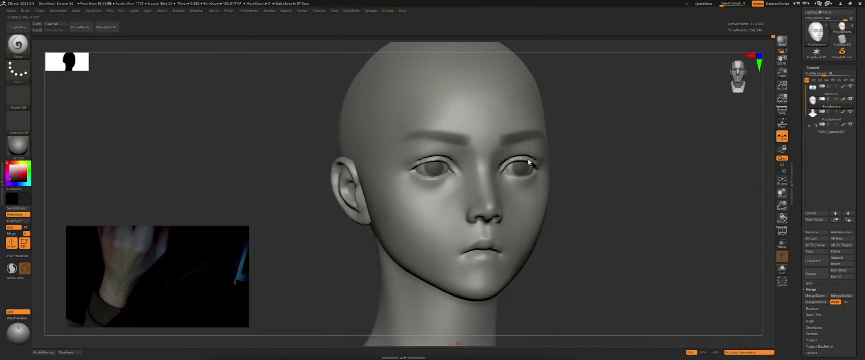
Zoom in on the eyes and darken the upper eyelid line on both eyes
{"action": "left_click_drag", "start_coordinate": [458, 344], "coordinate": [440, 304]}
{"action": "right_click_drag", "start_coordinate": [439, 304], "coordinate": [428, 172], "text": "ctrl"}
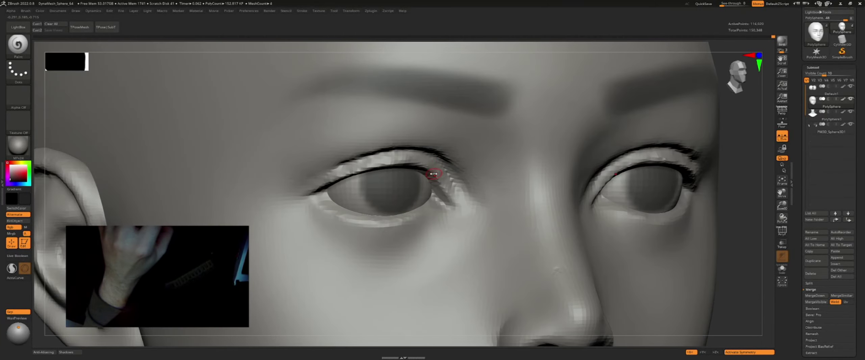
{"action": "mouse_move", "coordinate": [430, 166]}
{"action": "left_mouse_down", "text": "ctrl"}
{"action": "mouse_move", "coordinate": [388, 160]}
{"action": "mouse_move", "coordinate": [307, 188]}
{"action": "left_mouse_up", "text": "ctrl"}
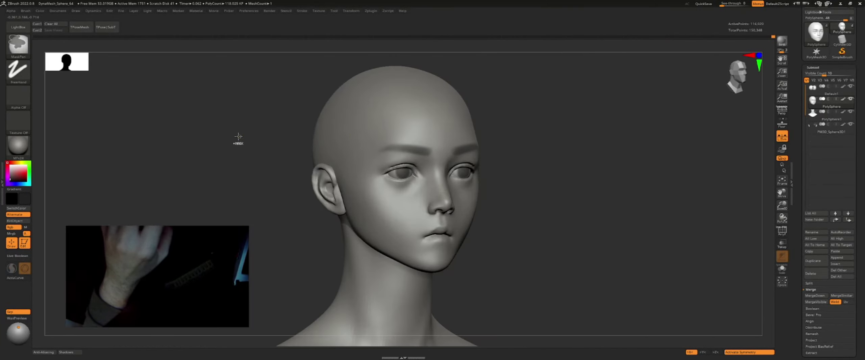
Frame the head and show the Tool > Geometry DynaMesh options with the Resolution slider
{"action": "key", "text": "f"}
{"action": "mouse_move", "coordinate": [574, 138]}
{"action": "left_mouse_down"}
{"action": "mouse_move", "coordinate": [529, 132]}
{"action": "mouse_move", "coordinate": [647, 116]}
{"action": "left_mouse_up"}
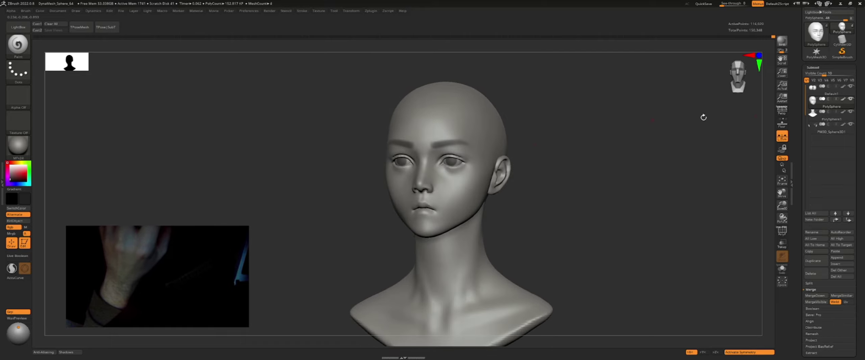
{"action": "left_click", "coordinate": [833, 68]}
{"action": "left_click", "coordinate": [815, 75]}
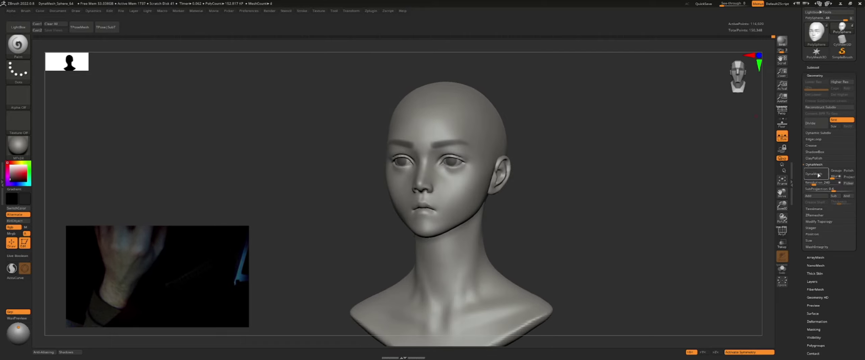
Remesh the head with DynaMesh and smooth both upper eyelids
{"action": "left_click", "coordinate": [813, 173]}
{"action": "right_click_drag", "start_coordinate": [473, 203], "coordinate": [523, 176], "text": "ctrl"}
{"action": "right_click_drag", "start_coordinate": [461, 110], "coordinate": [428, 105], "text": "ctrl"}
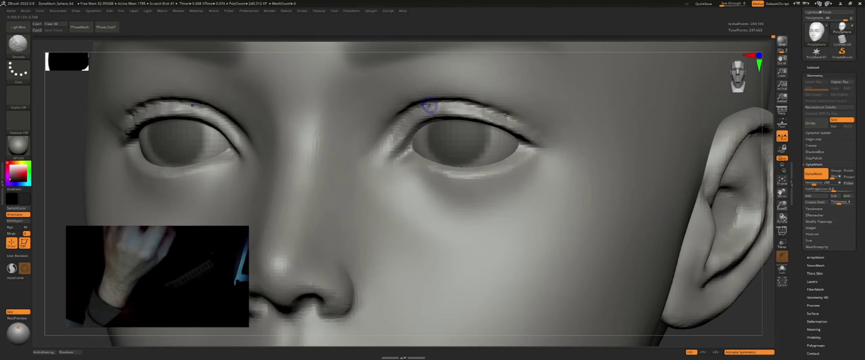
{"action": "left_click_drag", "start_coordinate": [433, 109], "coordinate": [485, 115], "text": "shift"}
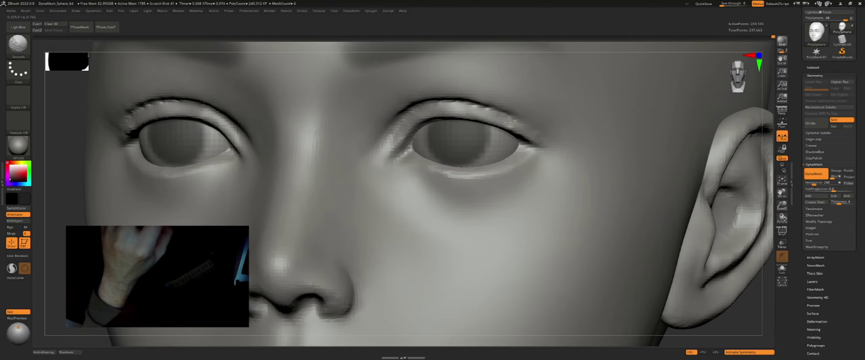
{"action": "mouse_move", "coordinate": [536, 136]}
{"action": "right_mouse_down", "text": "ctrl"}
{"action": "mouse_move", "coordinate": [628, 154]}
{"action": "mouse_move", "coordinate": [489, 154]}
{"action": "mouse_move", "coordinate": [488, 130]}
{"action": "mouse_move", "coordinate": [508, 123]}
{"action": "mouse_move", "coordinate": [501, 142]}
{"action": "right_mouse_up", "text": "ctrl"}
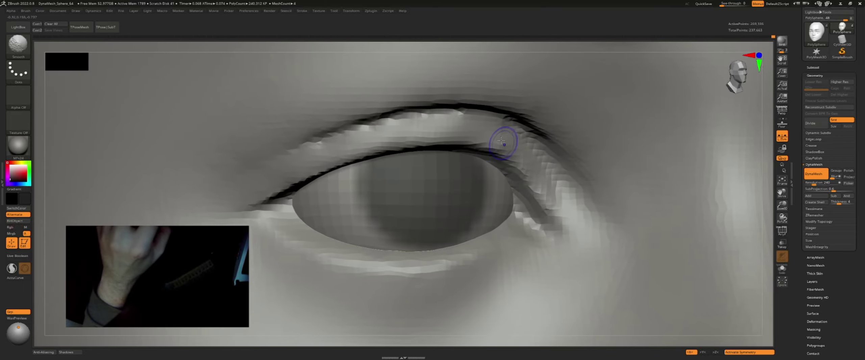
Smooth the upper eyelid surface and build a thicker lash line with ClayBuildup
{"action": "key", "text": "space"}
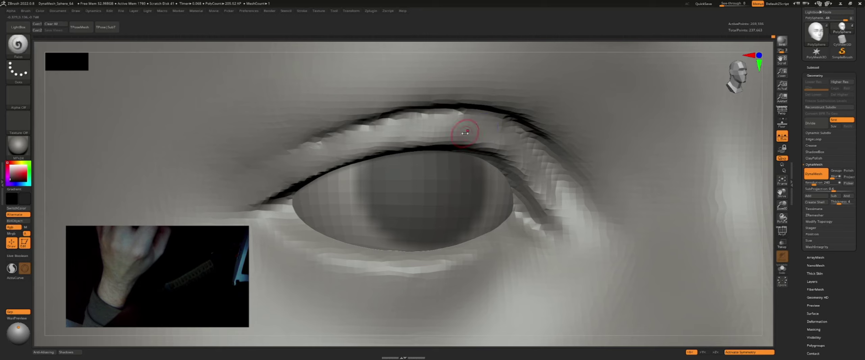
{"action": "key", "text": "shift"}
{"action": "left_click_drag", "start_coordinate": [423, 130], "coordinate": [464, 128], "text": "shift"}
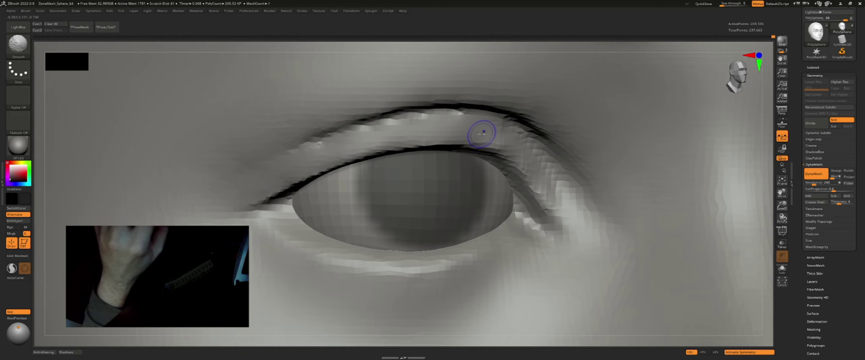
{"action": "right_click_drag", "start_coordinate": [491, 132], "coordinate": [494, 137]}
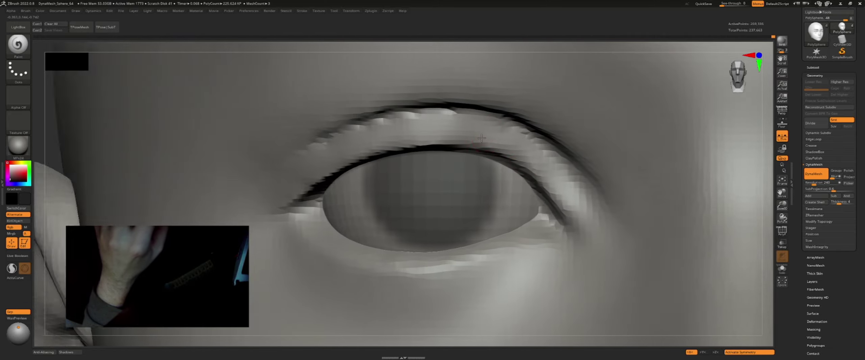
{"action": "key", "text": "b"}
{"action": "key", "text": "b"}
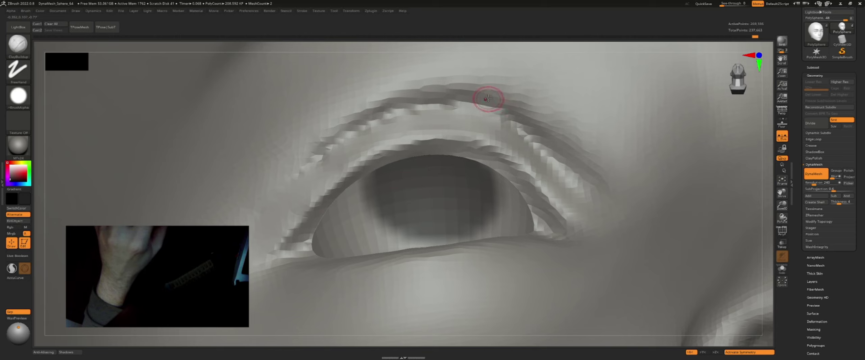
{"action": "key", "text": "shift"}
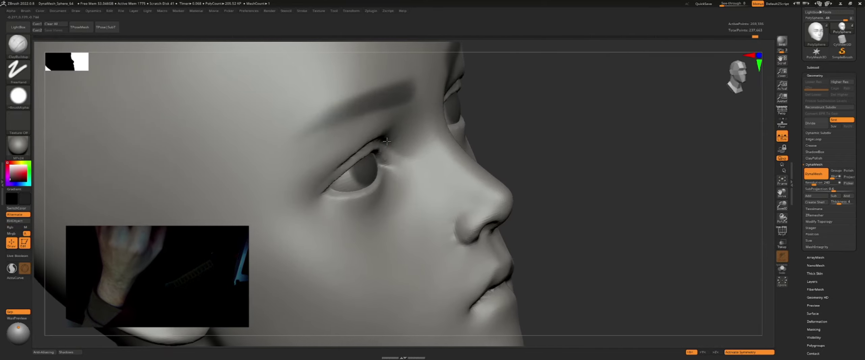
{"action": "right_click_drag", "start_coordinate": [389, 176], "coordinate": [409, 158]}
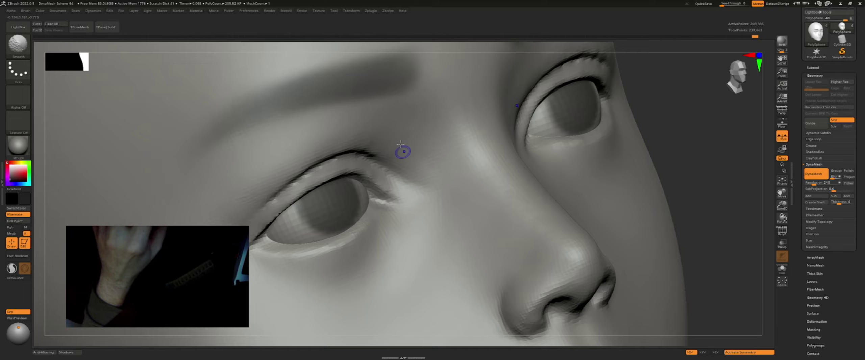
Sculpt and smooth the area beneath the right eye
{"action": "right_click_drag", "start_coordinate": [431, 168], "coordinate": [439, 148], "text": "ctrl"}
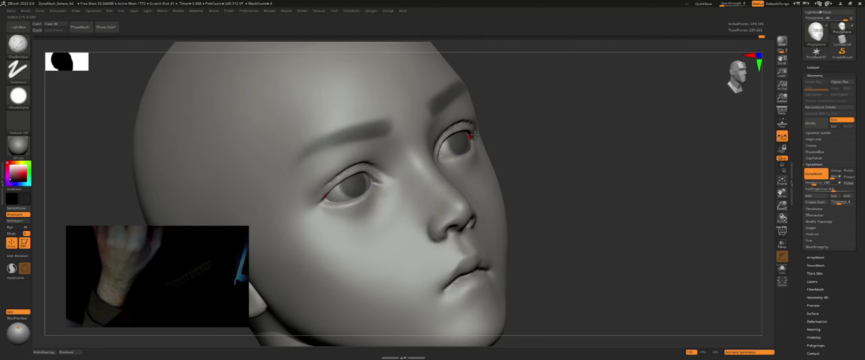
{"action": "mouse_move", "coordinate": [483, 135]}
{"action": "right_mouse_down", "text": "ctrl"}
{"action": "mouse_move", "coordinate": [473, 188]}
{"action": "mouse_move", "coordinate": [455, 212]}
{"action": "mouse_move", "coordinate": [467, 214]}
{"action": "mouse_move", "coordinate": [441, 202]}
{"action": "right_mouse_up", "text": "ctrl"}
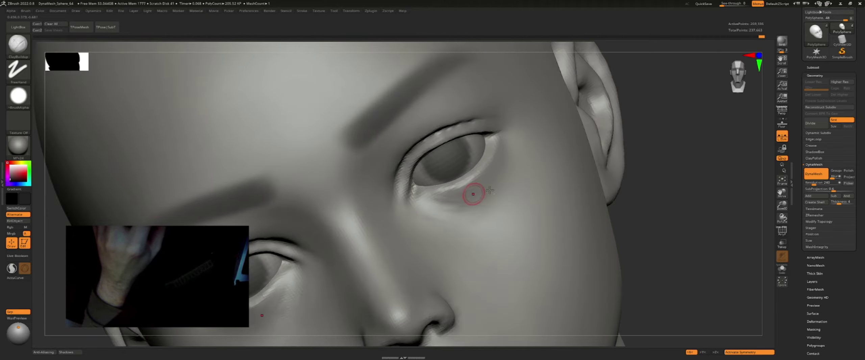
{"action": "key", "text": "shift"}
{"action": "key", "text": "shift"}
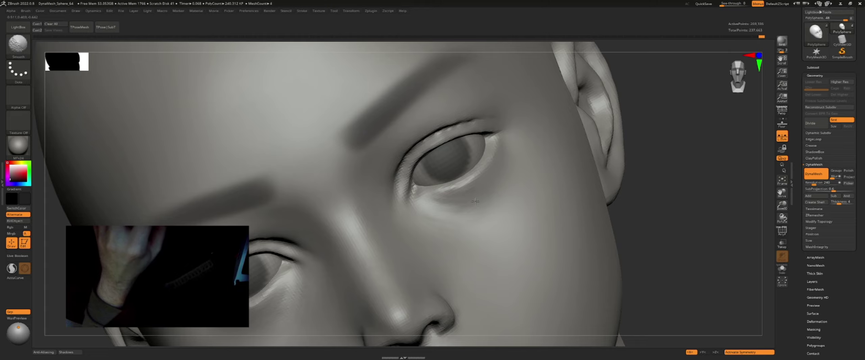
{"action": "key", "text": "shift"}
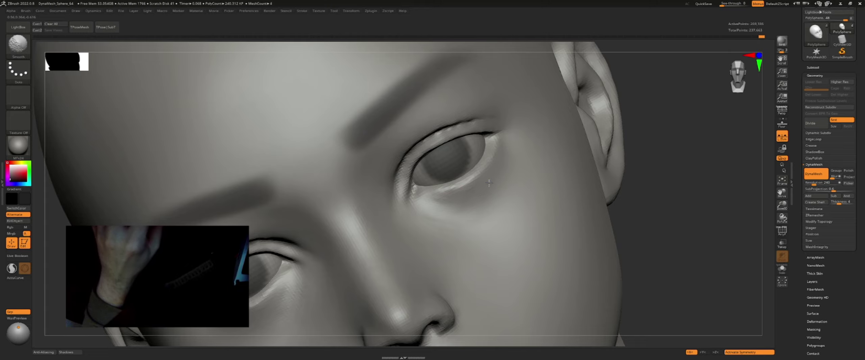
{"action": "mouse_move", "coordinate": [481, 193]}
{"action": "right_mouse_down"}
{"action": "mouse_move", "coordinate": [469, 206]}
{"action": "mouse_move", "coordinate": [363, 193]}
{"action": "mouse_move", "coordinate": [432, 178]}
{"action": "mouse_move", "coordinate": [409, 138]}
{"action": "mouse_move", "coordinate": [450, 135]}
{"action": "mouse_move", "coordinate": [446, 118]}
{"action": "mouse_move", "coordinate": [468, 132]}
{"action": "right_mouse_up"}
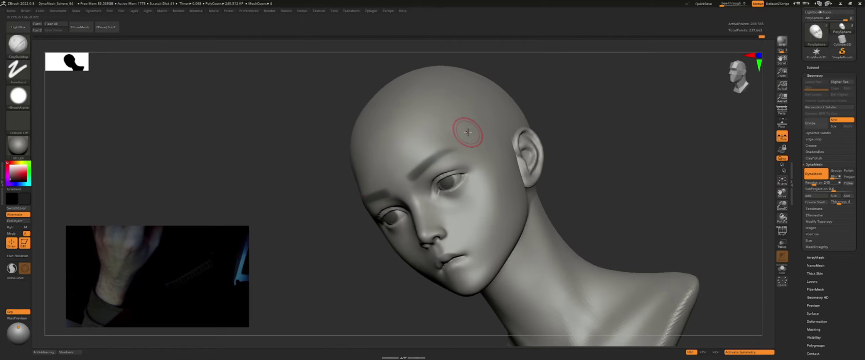
{"action": "key", "text": "shift"}
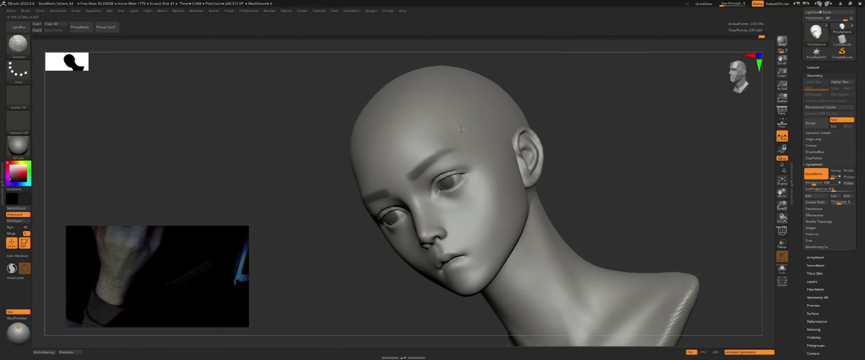
Smooth the forehead and temples from side and front views, then frame the bust
{"action": "mouse_move", "coordinate": [455, 144]}
{"action": "right_mouse_down", "text": "shift"}
{"action": "mouse_move", "coordinate": [400, 151]}
{"action": "mouse_move", "coordinate": [436, 151]}
{"action": "mouse_move", "coordinate": [445, 139]}
{"action": "right_mouse_up", "text": "shift"}
{"action": "key", "text": "shift"}
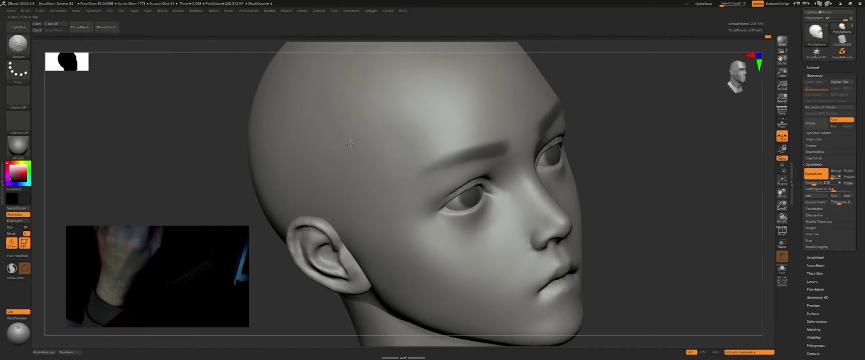
{"action": "mouse_move", "coordinate": [406, 101]}
{"action": "right_mouse_down"}
{"action": "mouse_move", "coordinate": [432, 158]}
{"action": "mouse_move", "coordinate": [471, 157]}
{"action": "mouse_move", "coordinate": [464, 151]}
{"action": "right_mouse_up"}
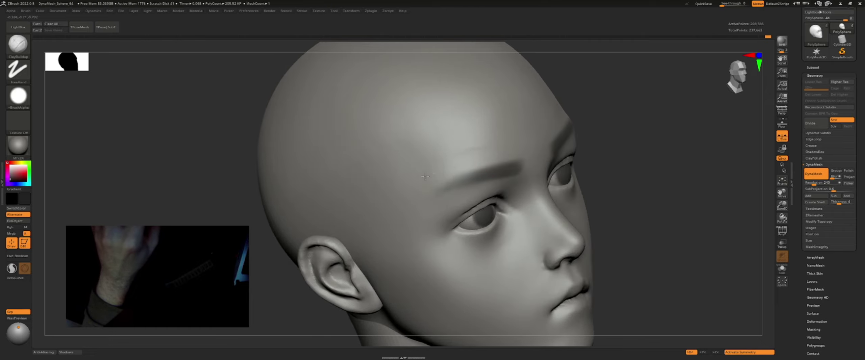
{"action": "right_click_drag", "start_coordinate": [427, 182], "coordinate": [437, 166], "text": "shift"}
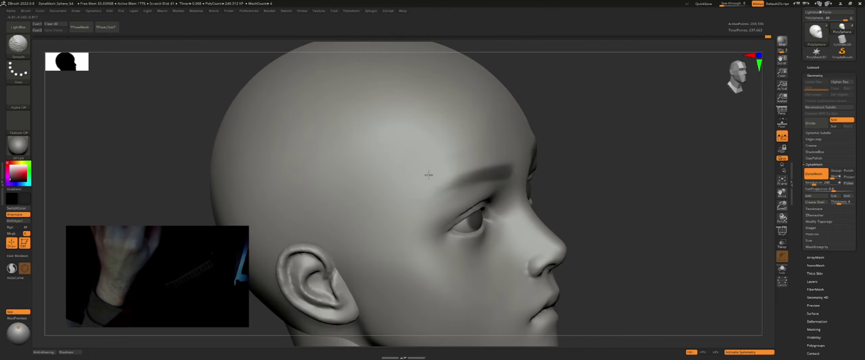
{"action": "mouse_move", "coordinate": [410, 172]}
{"action": "right_mouse_down"}
{"action": "mouse_move", "coordinate": [535, 139]}
{"action": "mouse_move", "coordinate": [555, 162]}
{"action": "right_mouse_up"}
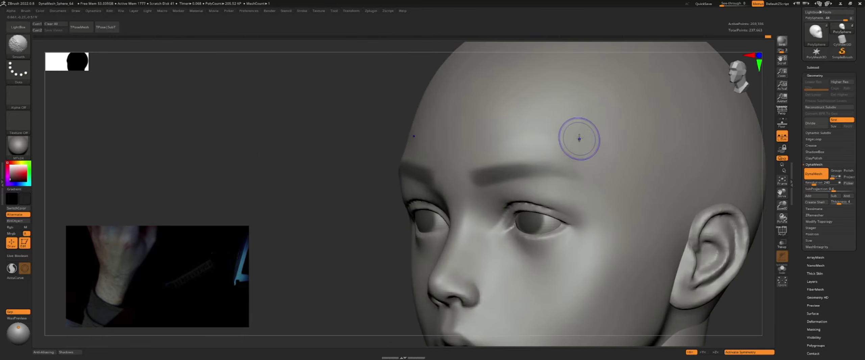
{"action": "mouse_move", "coordinate": [535, 136]}
{"action": "right_mouse_down", "text": "shift"}
{"action": "mouse_move", "coordinate": [373, 123]}
{"action": "mouse_move", "coordinate": [392, 149]}
{"action": "mouse_move", "coordinate": [391, 128]}
{"action": "mouse_move", "coordinate": [381, 135]}
{"action": "right_mouse_up", "text": "shift"}
{"action": "key", "text": "f"}
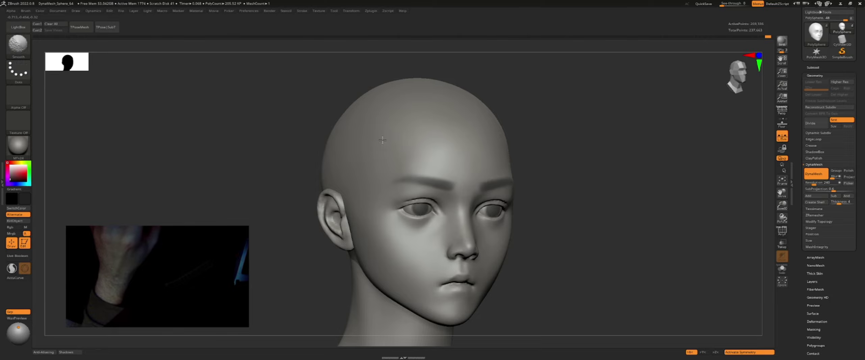
Smooth the cheek below the lower lid from three-quarter views
{"action": "key", "text": "f"}
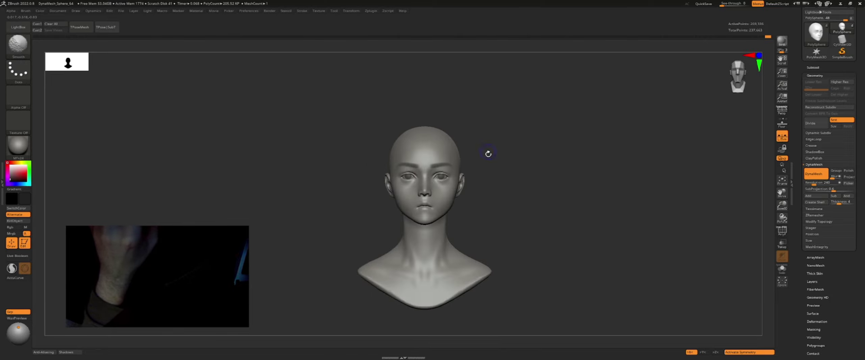
{"action": "mouse_move", "coordinate": [488, 155]}
{"action": "right_mouse_down"}
{"action": "mouse_move", "coordinate": [508, 168]}
{"action": "mouse_move", "coordinate": [448, 155]}
{"action": "mouse_move", "coordinate": [460, 212]}
{"action": "right_mouse_up"}
{"action": "key", "text": "shift"}
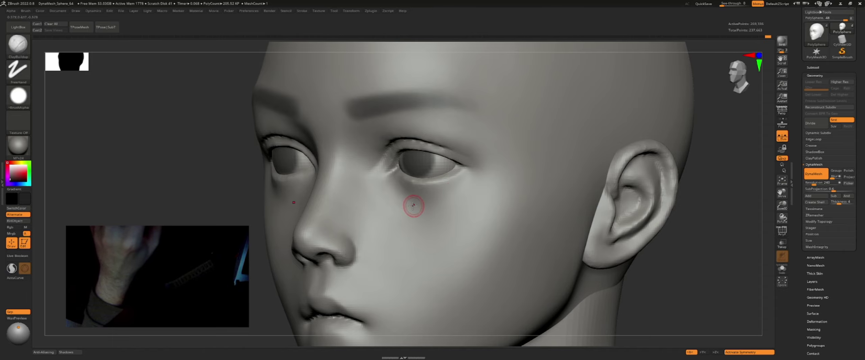
{"action": "mouse_move", "coordinate": [411, 193]}
{"action": "right_mouse_down", "text": "alt"}
{"action": "mouse_move", "coordinate": [411, 222]}
{"action": "mouse_move", "coordinate": [476, 190]}
{"action": "right_mouse_up", "text": "alt"}
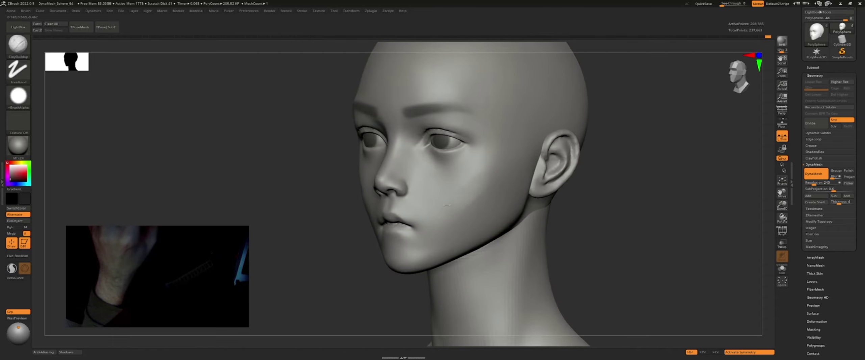
{"action": "left_click_drag", "start_coordinate": [486, 180], "coordinate": [479, 185], "text": "shift"}
{"action": "left_click_drag", "start_coordinate": [479, 205], "coordinate": [482, 193], "text": "shift"}
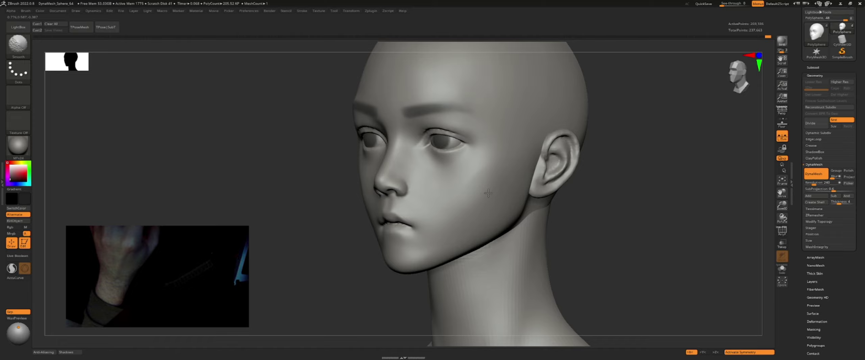
{"action": "right_click_drag", "start_coordinate": [488, 193], "coordinate": [372, 194]}
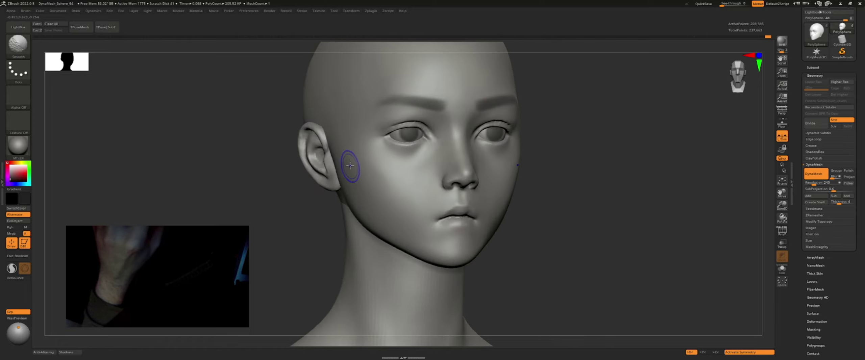
{"action": "mouse_move", "coordinate": [350, 162]}
{"action": "right_mouse_down"}
{"action": "mouse_move", "coordinate": [375, 174]}
{"action": "mouse_move", "coordinate": [473, 183]}
{"action": "mouse_move", "coordinate": [496, 158]}
{"action": "right_mouse_up"}
Soften the surface under the eyes from the front view
{"action": "key", "text": "shift"}
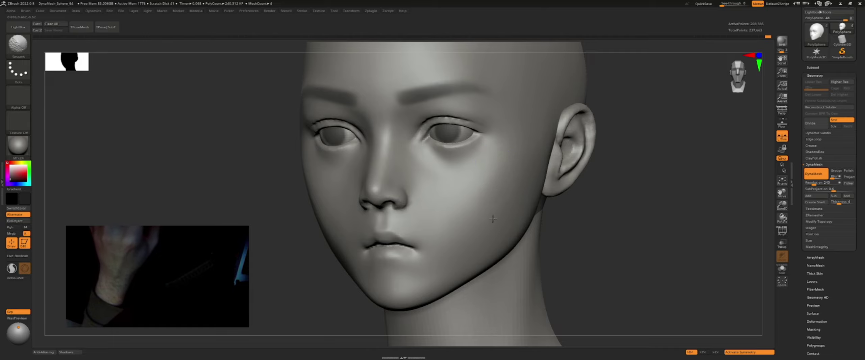
{"action": "key", "text": "f"}
{"action": "mouse_move", "coordinate": [531, 162]}
{"action": "right_mouse_down", "text": "shift"}
{"action": "mouse_move", "coordinate": [508, 178]}
{"action": "mouse_move", "coordinate": [467, 139]}
{"action": "right_mouse_up", "text": "shift"}
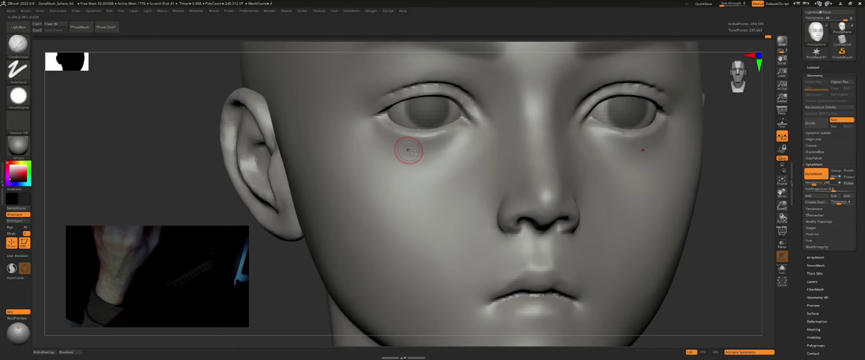
{"action": "mouse_move", "coordinate": [399, 144]}
{"action": "left_mouse_down", "text": "shift"}
{"action": "mouse_move", "coordinate": [440, 148]}
{"action": "mouse_move", "coordinate": [398, 152]}
{"action": "left_mouse_up", "text": "shift"}
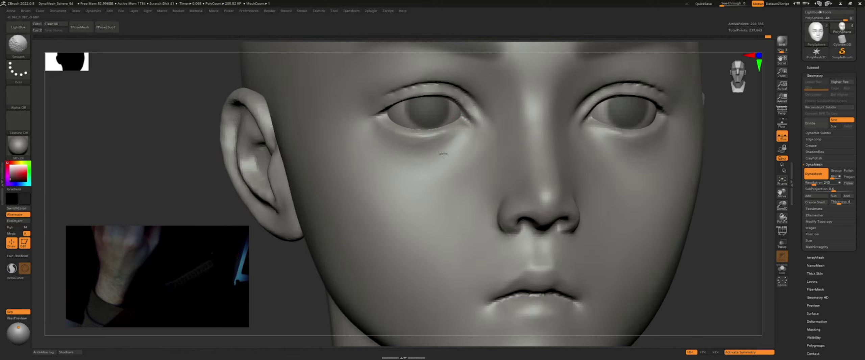
{"action": "key", "text": "f"}
{"action": "mouse_move", "coordinate": [425, 139]}
{"action": "right_mouse_down", "text": "shift"}
{"action": "mouse_move", "coordinate": [510, 139]}
{"action": "mouse_move", "coordinate": [448, 180]}
{"action": "mouse_move", "coordinate": [440, 197]}
{"action": "mouse_move", "coordinate": [455, 200]}
{"action": "right_mouse_up", "text": "shift"}
{"action": "key", "text": "s"}
Frame the bust and set up the MaskPen and DamStandard brushes
{"action": "key", "text": "f"}
{"action": "key", "text": "s"}
{"action": "key", "text": "b"}
{"action": "key", "text": "m"}
{"action": "key", "text": "p"}
{"action": "key", "text": "b"}
{"action": "key", "text": "d"}
{"action": "key", "text": "s"}
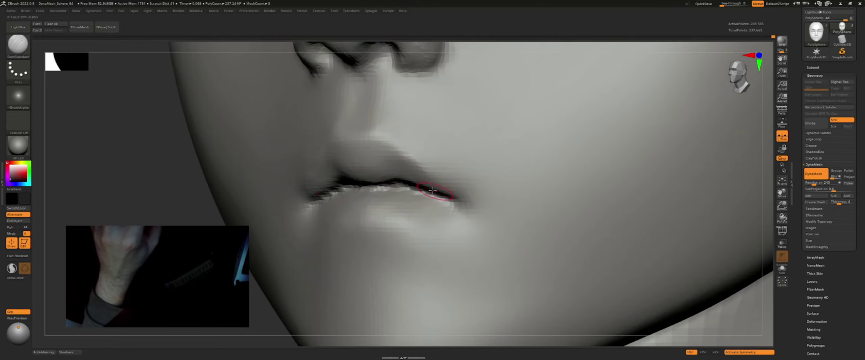
Carve the crease between the lips and check it in side profile
{"action": "mouse_move", "coordinate": [392, 187]}
{"action": "right_mouse_down", "text": "shift"}
{"action": "mouse_move", "coordinate": [298, 200]}
{"action": "mouse_move", "coordinate": [290, 224]}
{"action": "right_mouse_up", "text": "shift"}
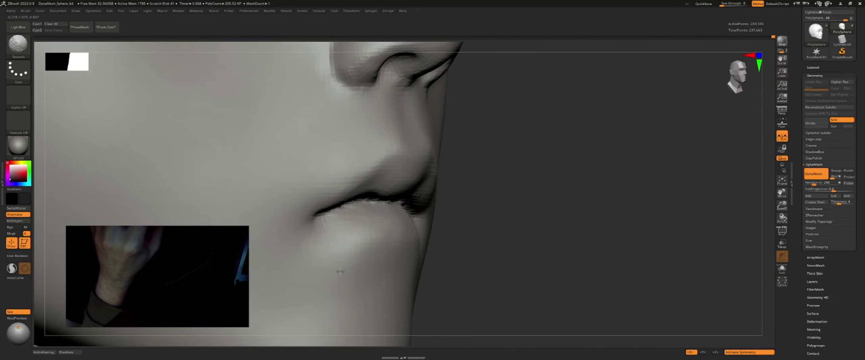
{"action": "mouse_move", "coordinate": [340, 271]}
{"action": "right_mouse_down", "text": "alt"}
{"action": "mouse_move", "coordinate": [333, 251]}
{"action": "mouse_move", "coordinate": [377, 241]}
{"action": "mouse_move", "coordinate": [361, 245]}
{"action": "right_mouse_up", "text": "alt"}
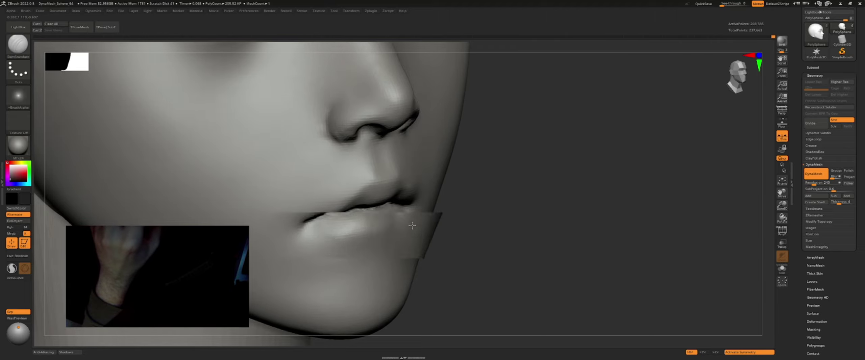
{"action": "mouse_move", "coordinate": [340, 258]}
{"action": "right_mouse_down"}
{"action": "mouse_move", "coordinate": [374, 232]}
{"action": "mouse_move", "coordinate": [389, 236]}
{"action": "mouse_move", "coordinate": [379, 217]}
{"action": "right_mouse_up"}
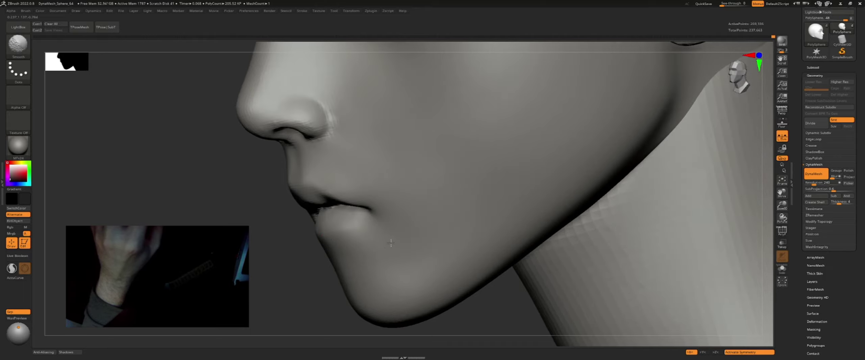
{"action": "mouse_move", "coordinate": [391, 243]}
{"action": "right_mouse_down"}
{"action": "mouse_move", "coordinate": [321, 253]}
{"action": "mouse_move", "coordinate": [361, 254]}
{"action": "mouse_move", "coordinate": [421, 234]}
{"action": "mouse_move", "coordinate": [385, 183]}
{"action": "mouse_move", "coordinate": [388, 144]}
{"action": "mouse_move", "coordinate": [420, 156]}
{"action": "right_mouse_up"}
Smooth the nostril area and pull the nostril wing outward and down with Move
{"action": "key", "text": "b"}
{"action": "key", "text": "m"}
{"action": "key", "text": "v"}
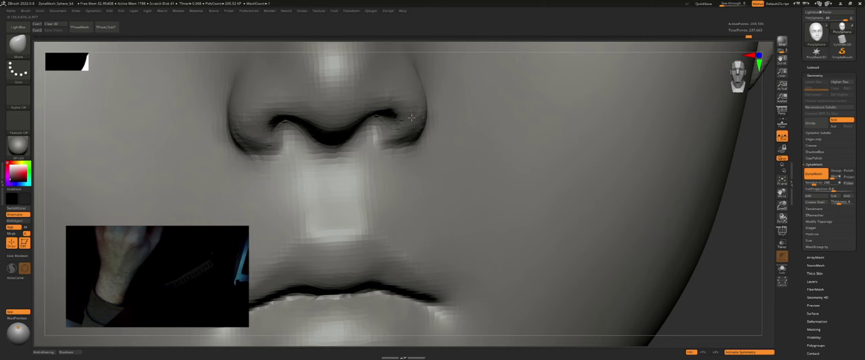
{"action": "right_click_drag", "start_coordinate": [411, 118], "coordinate": [410, 116]}
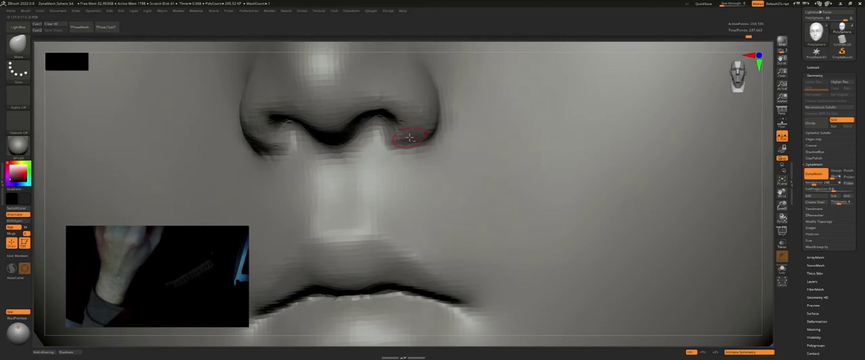
{"action": "right_click_drag", "start_coordinate": [392, 137], "coordinate": [412, 135]}
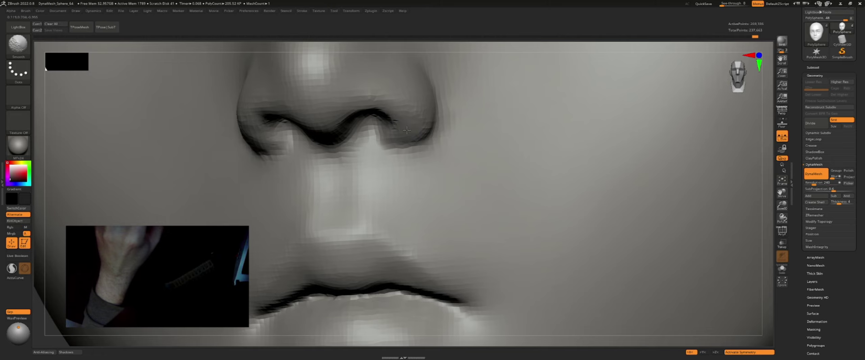
{"action": "left_click_drag", "start_coordinate": [399, 117], "coordinate": [410, 132], "text": "shift"}
{"action": "key", "text": "shift"}
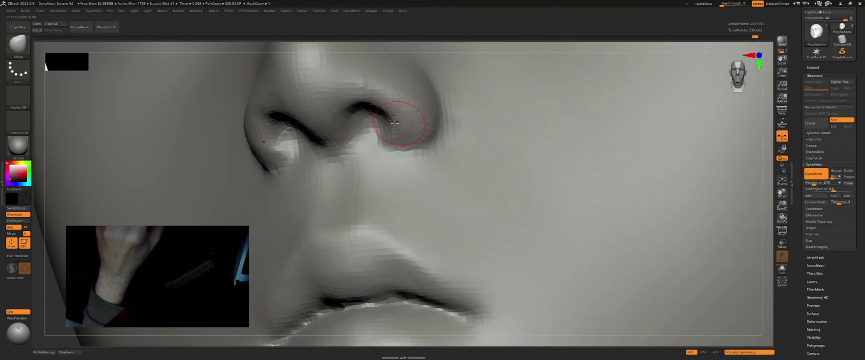
{"action": "left_click_drag", "start_coordinate": [381, 120], "coordinate": [391, 124]}
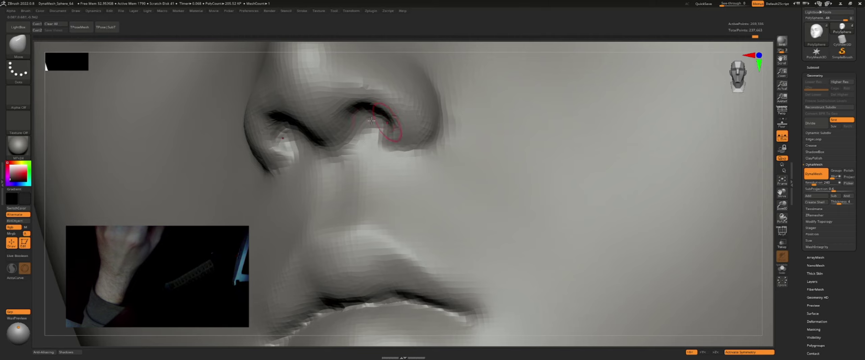
Carve a crease along the nostril rim, undo it, and review the nose
{"action": "right_click_drag", "start_coordinate": [372, 120], "coordinate": [364, 110]}
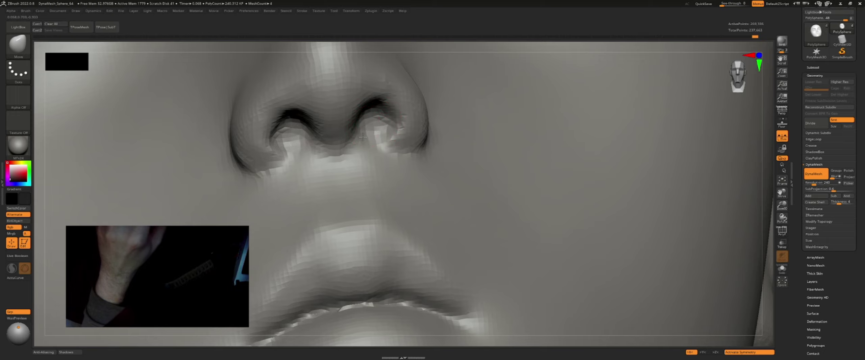
{"action": "mouse_move", "coordinate": [368, 140]}
{"action": "right_mouse_down"}
{"action": "mouse_move", "coordinate": [408, 151]}
{"action": "mouse_move", "coordinate": [379, 162]}
{"action": "mouse_move", "coordinate": [395, 152]}
{"action": "mouse_move", "coordinate": [393, 166]}
{"action": "mouse_move", "coordinate": [413, 148]}
{"action": "right_mouse_up"}
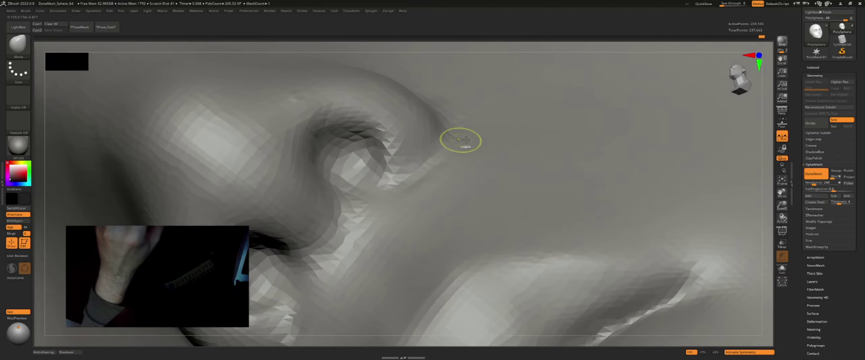
{"action": "right_click_drag", "start_coordinate": [460, 141], "coordinate": [438, 144]}
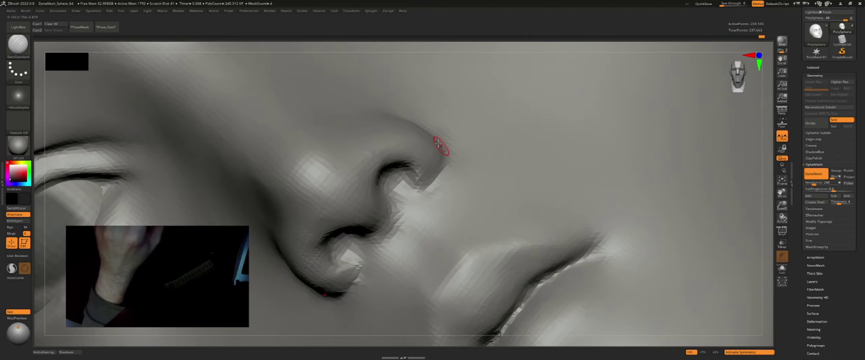
{"action": "left_click_drag", "start_coordinate": [439, 155], "coordinate": [444, 154]}
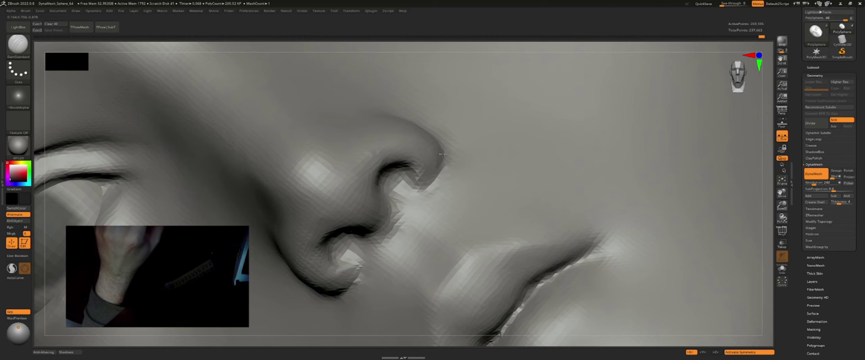
{"action": "right_click_drag", "start_coordinate": [446, 163], "coordinate": [438, 151]}
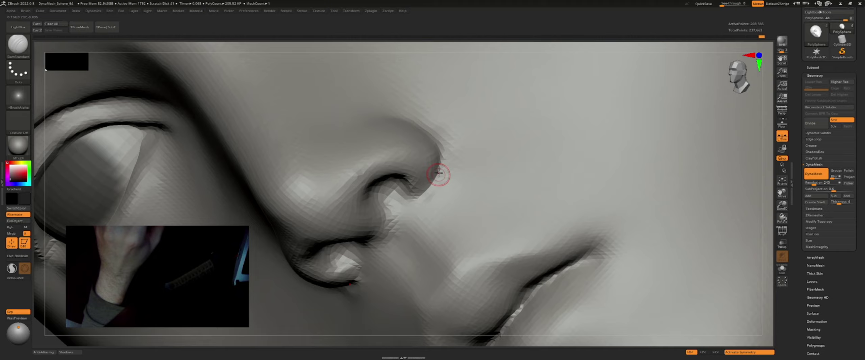
{"action": "key", "text": "ctrl+z"}
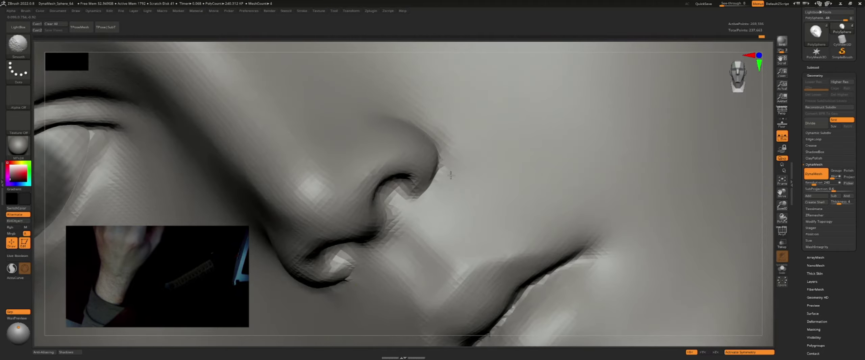
{"action": "right_click_drag", "start_coordinate": [473, 170], "coordinate": [401, 228]}
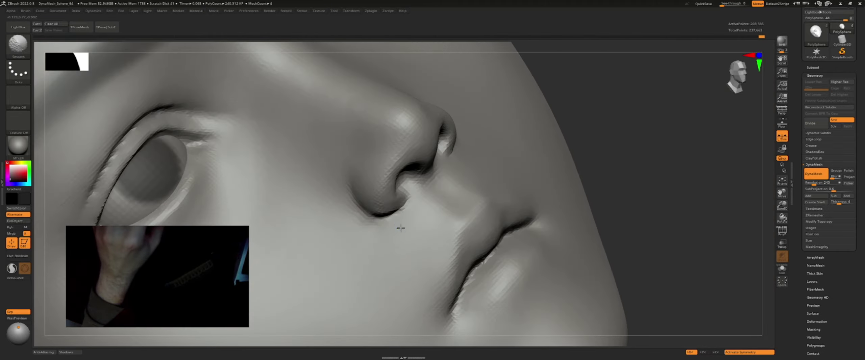
{"action": "mouse_move", "coordinate": [359, 215]}
{"action": "right_mouse_down", "text": "alt"}
{"action": "mouse_move", "coordinate": [372, 223]}
{"action": "mouse_move", "coordinate": [394, 175]}
{"action": "mouse_move", "coordinate": [385, 192]}
{"action": "mouse_move", "coordinate": [414, 168]}
{"action": "mouse_move", "coordinate": [387, 170]}
{"action": "right_mouse_up", "text": "alt"}
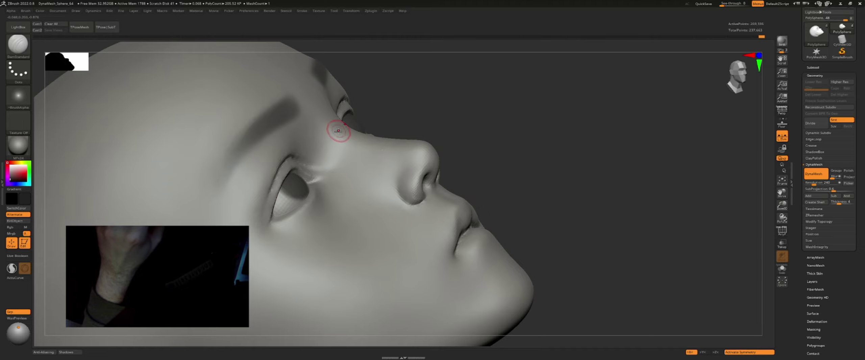
Build up and smooth the cheek near the ear with ClayBuildup, then review head and neck
{"action": "mouse_move", "coordinate": [329, 132]}
{"action": "right_mouse_down", "text": "alt"}
{"action": "mouse_move", "coordinate": [399, 157]}
{"action": "mouse_move", "coordinate": [392, 191]}
{"action": "right_mouse_up", "text": "alt"}
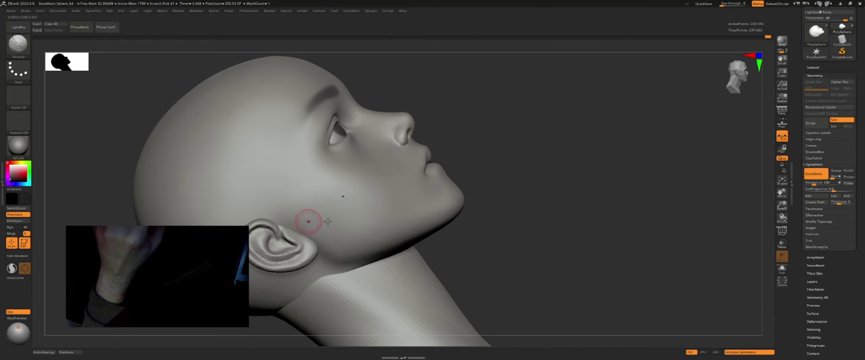
{"action": "right_click_drag", "start_coordinate": [329, 221], "coordinate": [347, 199], "text": "alt"}
{"action": "key", "text": "b"}
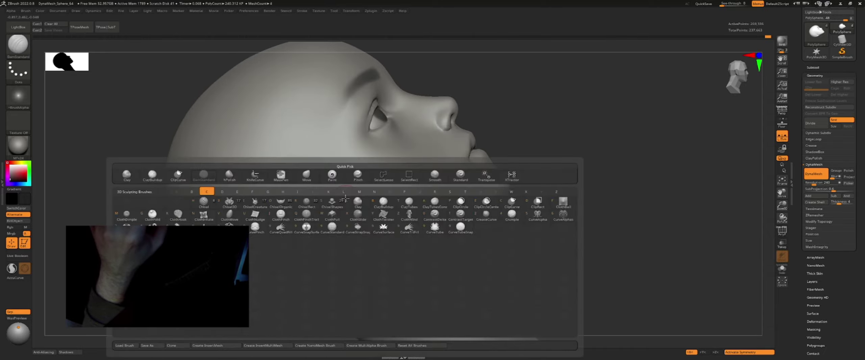
{"action": "key", "text": "c"}
{"action": "key", "text": "b"}
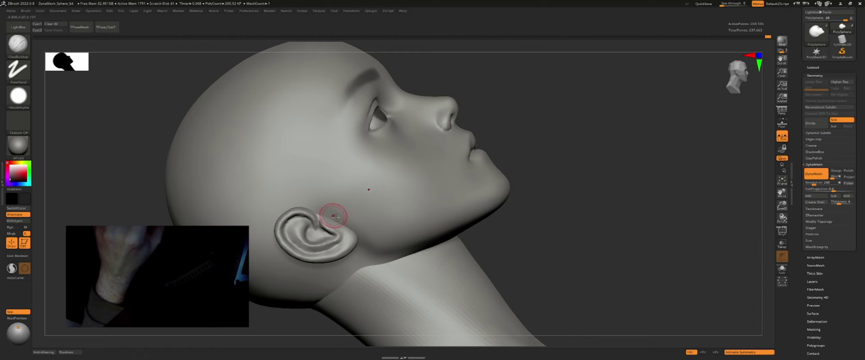
{"action": "key", "text": "shift"}
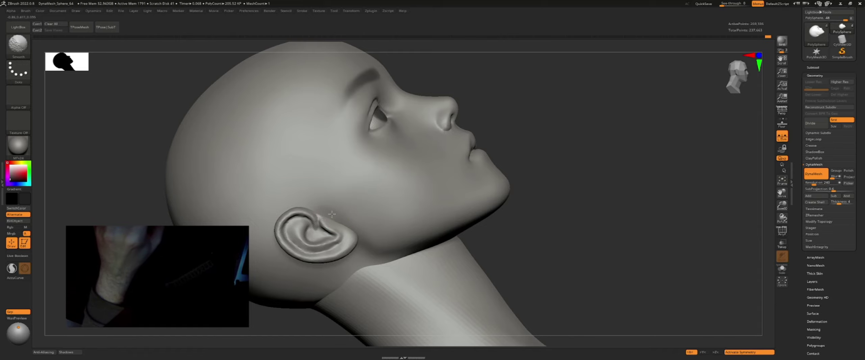
{"action": "mouse_move", "coordinate": [332, 214]}
{"action": "right_mouse_down", "text": "alt"}
{"action": "mouse_move", "coordinate": [343, 212]}
{"action": "mouse_move", "coordinate": [309, 201]}
{"action": "right_mouse_up", "text": "alt"}
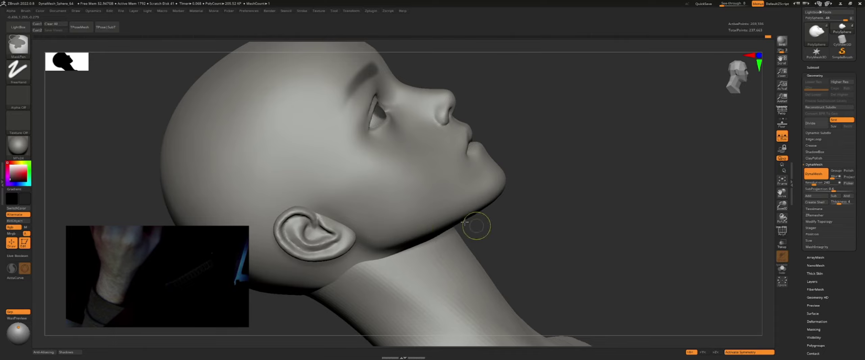
{"action": "mouse_move", "coordinate": [421, 230]}
{"action": "right_mouse_down", "text": "alt"}
{"action": "mouse_move", "coordinate": [437, 220]}
{"action": "mouse_move", "coordinate": [373, 132]}
{"action": "mouse_move", "coordinate": [405, 149]}
{"action": "right_mouse_up", "text": "alt"}
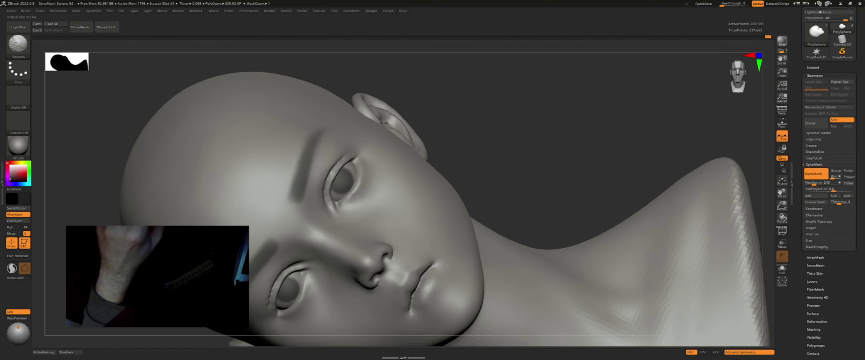
{"action": "mouse_move", "coordinate": [464, 182]}
{"action": "right_mouse_down"}
{"action": "mouse_move", "coordinate": [413, 185]}
{"action": "mouse_move", "coordinate": [429, 161]}
{"action": "mouse_move", "coordinate": [436, 176]}
{"action": "right_mouse_up"}
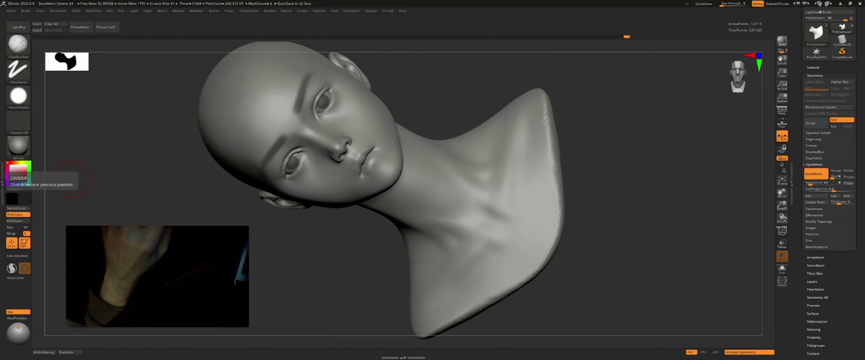
Turn the head face-up, zoom in, and select the Standard brush
{"action": "left_click_drag", "start_coordinate": [72, 179], "coordinate": [458, 139]}
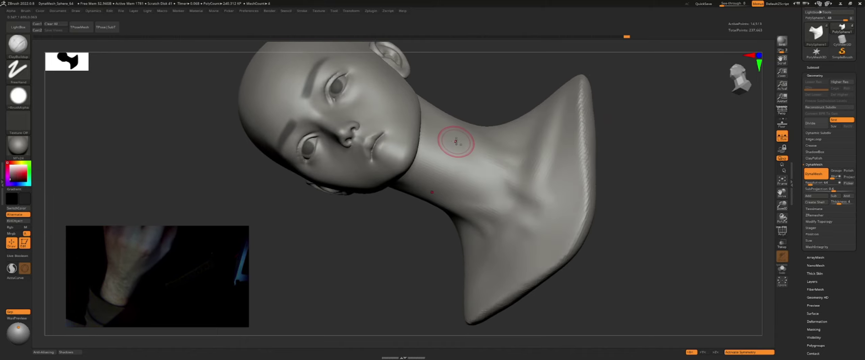
{"action": "left_click_drag", "start_coordinate": [441, 118], "coordinate": [428, 160]}
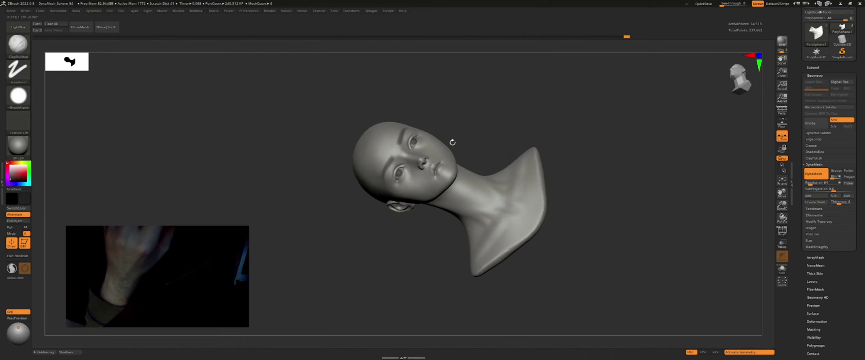
{"action": "scroll", "coordinate": [395, 144], "scroll_direction": "up", "scroll_amount": 3}
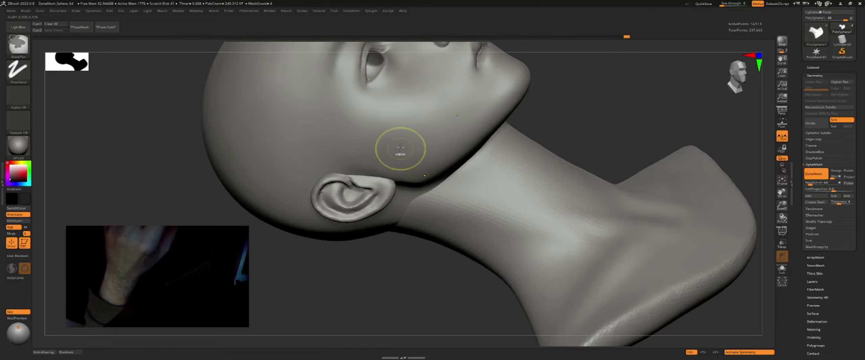
{"action": "scroll", "coordinate": [386, 147], "scroll_direction": "up", "scroll_amount": 3}
{"action": "key", "text": "b"}
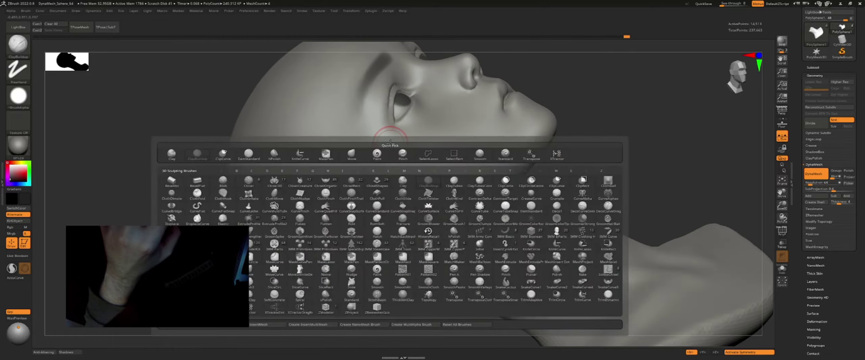
{"action": "key", "text": "s"}
{"action": "key", "text": "t"}
{"action": "scroll", "coordinate": [395, 135], "scroll_direction": "up", "scroll_amount": 3}
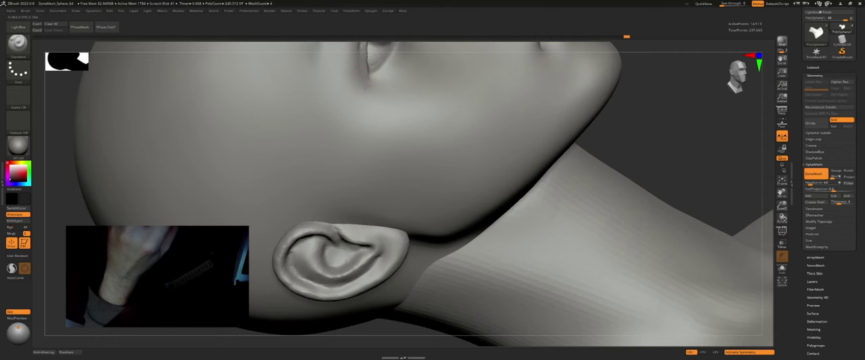
Select the Move brush, activate the PolySphere head, and turn it to right profile
{"action": "right_click_drag", "start_coordinate": [358, 96], "coordinate": [416, 185], "text": "alt"}
{"action": "key", "text": "b"}
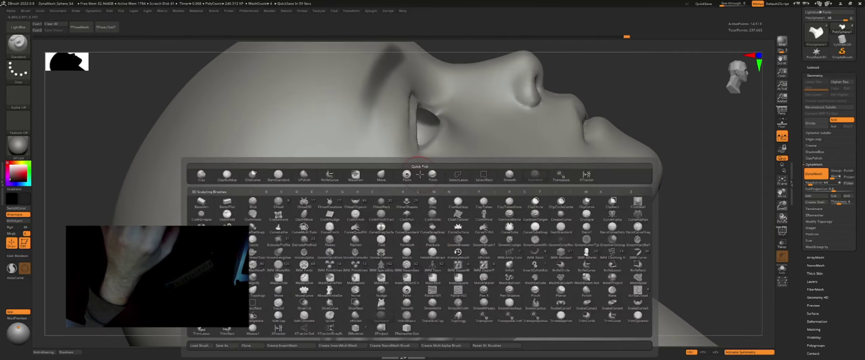
{"action": "key", "text": "m"}
{"action": "key", "text": "v"}
{"action": "scroll", "coordinate": [451, 140], "scroll_direction": "up", "scroll_amount": 3}
{"action": "right_click_drag", "start_coordinate": [451, 140], "coordinate": [457, 145]}
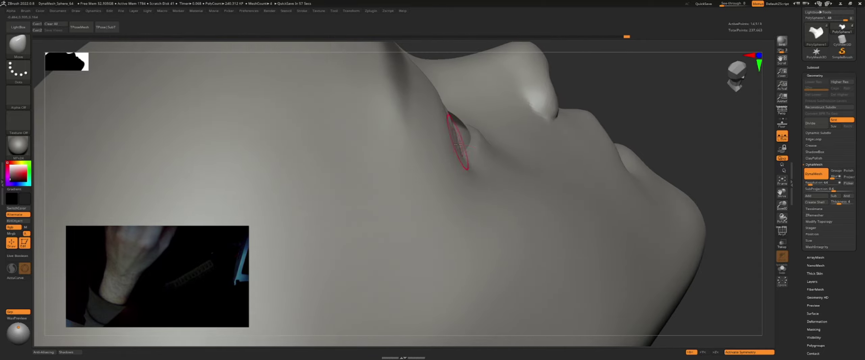
{"action": "left_click", "coordinate": [463, 162], "text": "alt"}
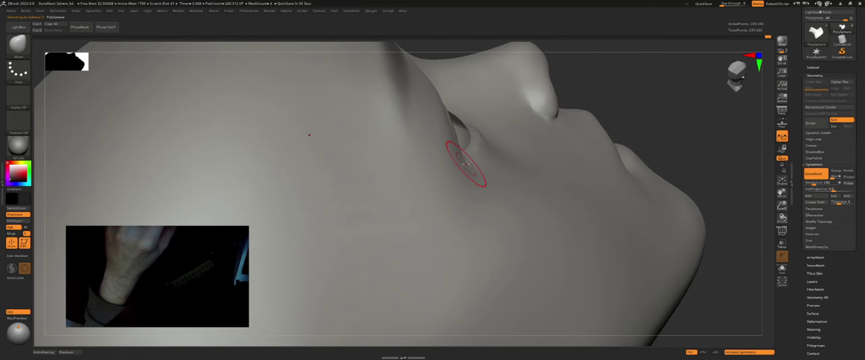
{"action": "mouse_move", "coordinate": [465, 166]}
{"action": "right_mouse_down"}
{"action": "mouse_move", "coordinate": [483, 186]}
{"action": "mouse_move", "coordinate": [473, 183]}
{"action": "mouse_move", "coordinate": [469, 99]}
{"action": "mouse_move", "coordinate": [489, 96]}
{"action": "mouse_move", "coordinate": [522, 66]}
{"action": "right_mouse_up"}
{"action": "mouse_move", "coordinate": [589, 103]}
{"action": "right_mouse_down"}
{"action": "mouse_move", "coordinate": [554, 131]}
{"action": "mouse_move", "coordinate": [556, 177]}
{"action": "mouse_move", "coordinate": [637, 174]}
{"action": "right_mouse_up"}
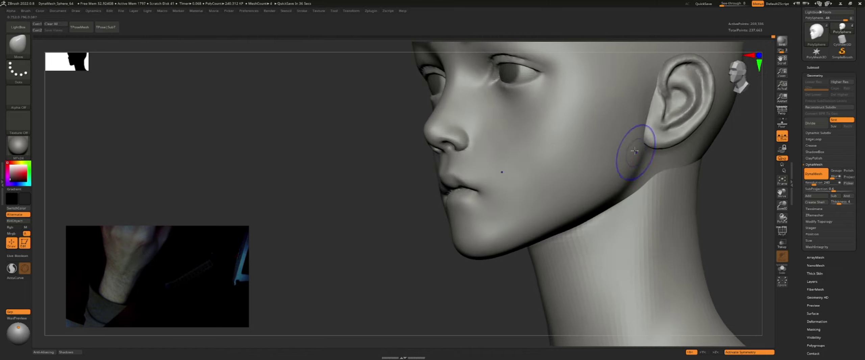
Resize the brush and reshape the upper right ear with Move, checking several angles
{"action": "key", "text": "s"}
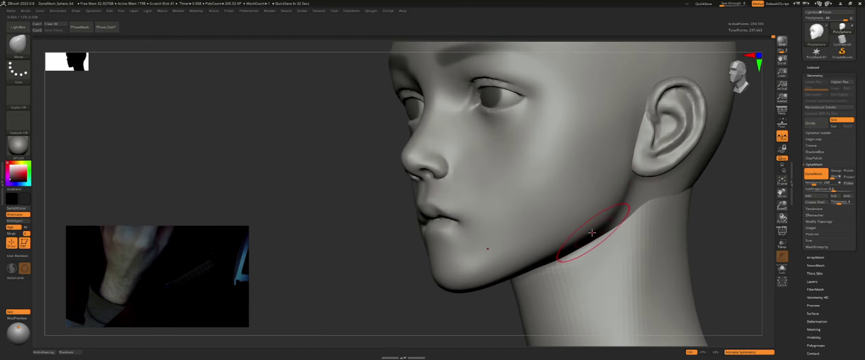
{"action": "right_click_drag", "start_coordinate": [592, 232], "coordinate": [586, 236]}
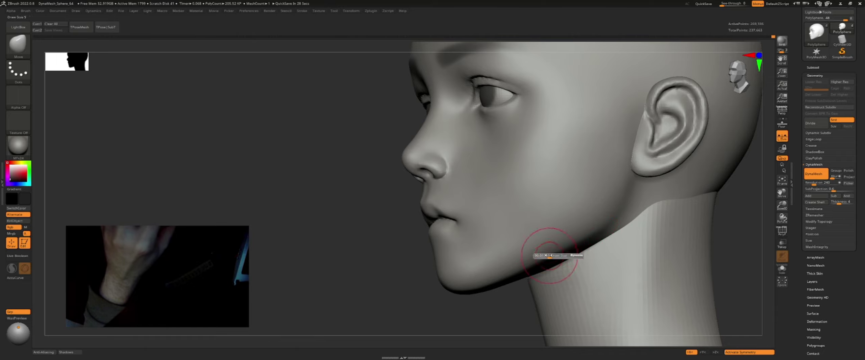
{"action": "mouse_move", "coordinate": [590, 237]}
{"action": "right_mouse_down", "text": "ctrl"}
{"action": "mouse_move", "coordinate": [589, 201]}
{"action": "mouse_move", "coordinate": [574, 206]}
{"action": "mouse_move", "coordinate": [570, 221]}
{"action": "mouse_move", "coordinate": [615, 232]}
{"action": "mouse_move", "coordinate": [579, 222]}
{"action": "mouse_move", "coordinate": [593, 212]}
{"action": "mouse_move", "coordinate": [494, 173]}
{"action": "mouse_move", "coordinate": [495, 193]}
{"action": "mouse_move", "coordinate": [495, 162]}
{"action": "mouse_move", "coordinate": [464, 144]}
{"action": "right_mouse_up", "text": "ctrl"}
{"action": "key", "text": "s"}
{"action": "key", "text": "s"}
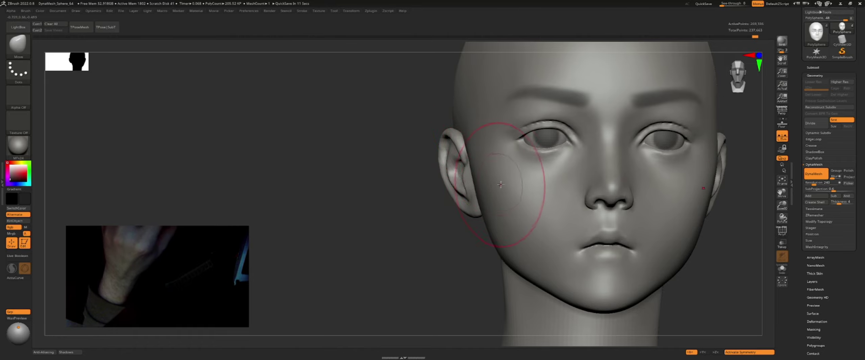
{"action": "right_click_drag", "start_coordinate": [501, 184], "coordinate": [639, 161]}
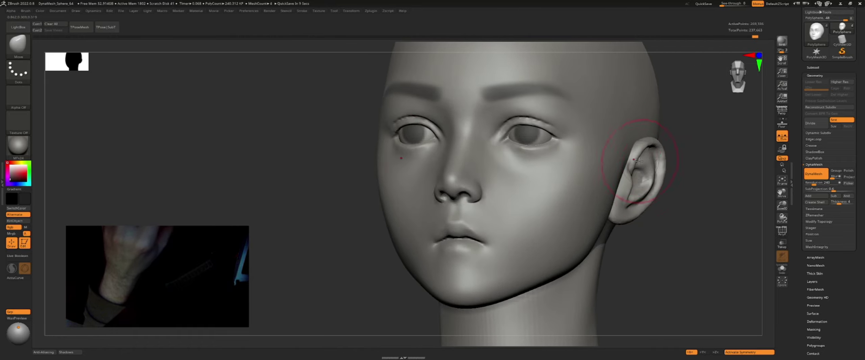
{"action": "left_click_drag", "start_coordinate": [638, 161], "coordinate": [632, 156]}
{"action": "right_click_drag", "start_coordinate": [632, 155], "coordinate": [627, 145]}
{"action": "right_click_drag", "start_coordinate": [617, 174], "coordinate": [617, 190], "text": "shift"}
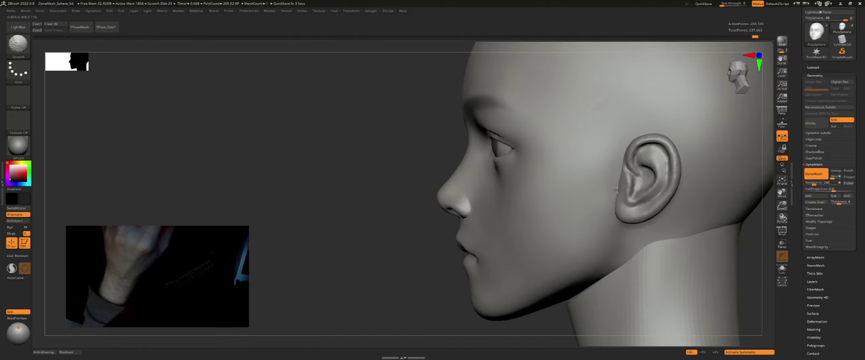
{"action": "right_click_drag", "start_coordinate": [595, 231], "coordinate": [580, 147]}
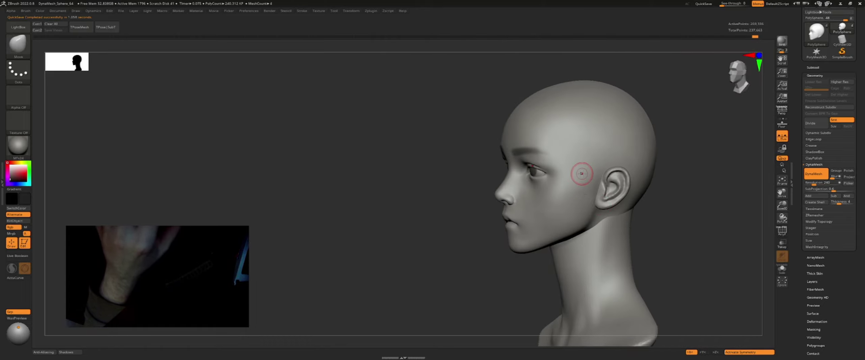
Shrink the brush and push the upper lip and nose profile forward in side view
{"action": "right_click_drag", "start_coordinate": [573, 172], "coordinate": [479, 166]}
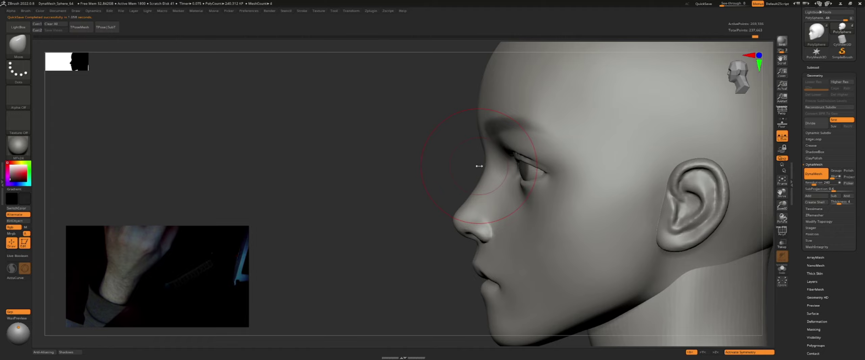
{"action": "key", "text": "bracketleft"}
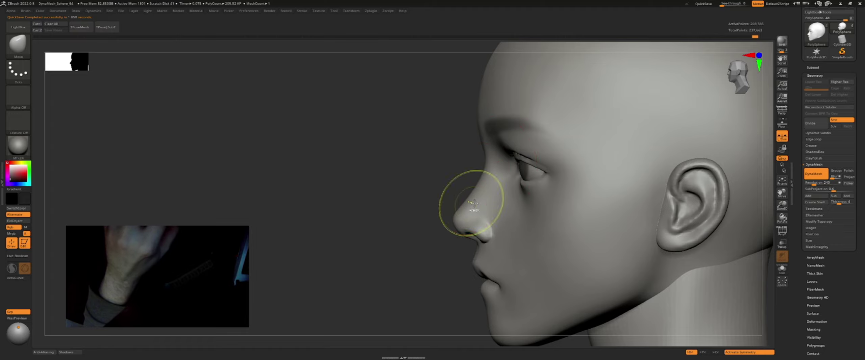
{"action": "mouse_move", "coordinate": [476, 194]}
{"action": "right_mouse_down", "text": "ctrl"}
{"action": "mouse_move", "coordinate": [495, 227]}
{"action": "mouse_move", "coordinate": [471, 213]}
{"action": "mouse_move", "coordinate": [487, 216]}
{"action": "right_mouse_up", "text": "ctrl"}
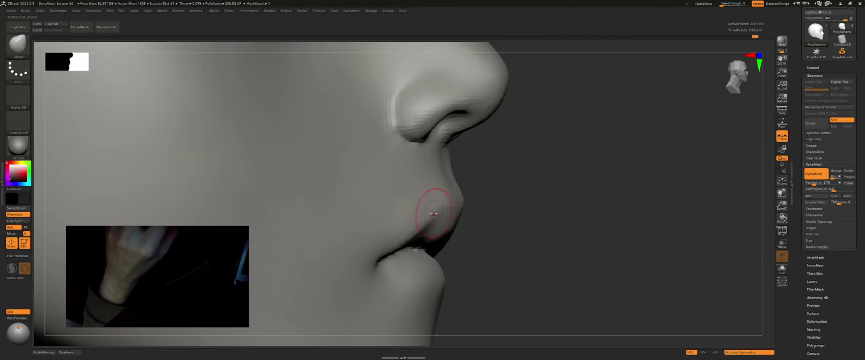
{"action": "left_click_drag", "start_coordinate": [434, 213], "coordinate": [412, 218]}
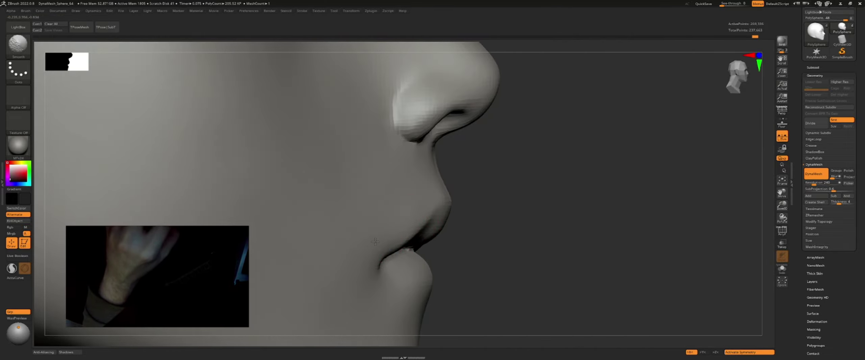
{"action": "right_click_drag", "start_coordinate": [356, 273], "coordinate": [325, 236], "text": "alt"}
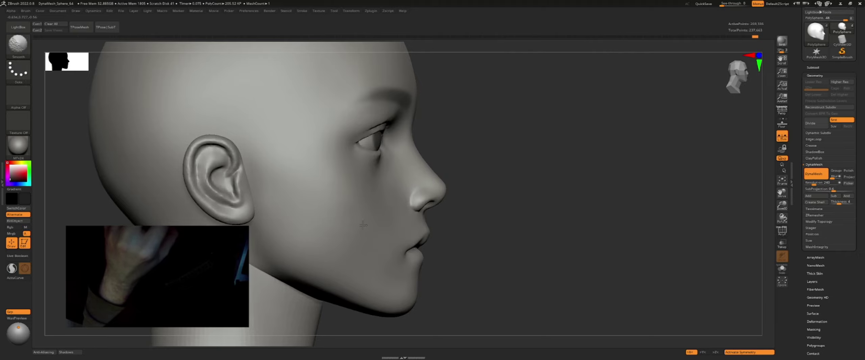
{"action": "mouse_move", "coordinate": [395, 248]}
{"action": "right_mouse_down"}
{"action": "mouse_move", "coordinate": [387, 250]}
{"action": "mouse_move", "coordinate": [403, 269]}
{"action": "mouse_move", "coordinate": [394, 276]}
{"action": "mouse_move", "coordinate": [443, 230]}
{"action": "right_mouse_up"}
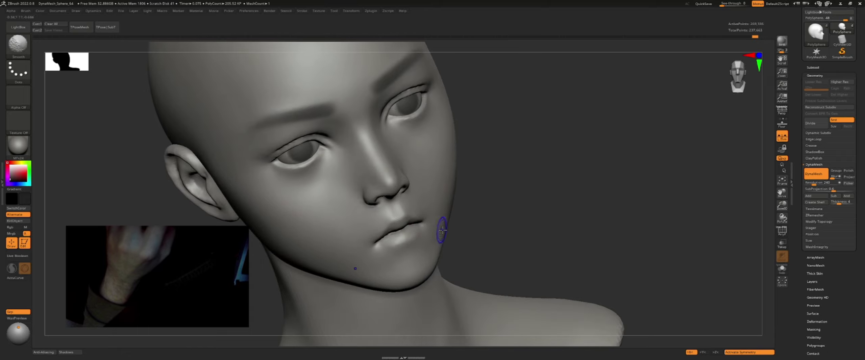
Switch to the Move brush and nudge the brow above the eye into shape
{"action": "key", "text": "b"}
{"action": "key", "text": "m"}
{"action": "key", "text": "v"}
{"action": "right_click_drag", "start_coordinate": [459, 174], "coordinate": [399, 121], "text": "alt"}
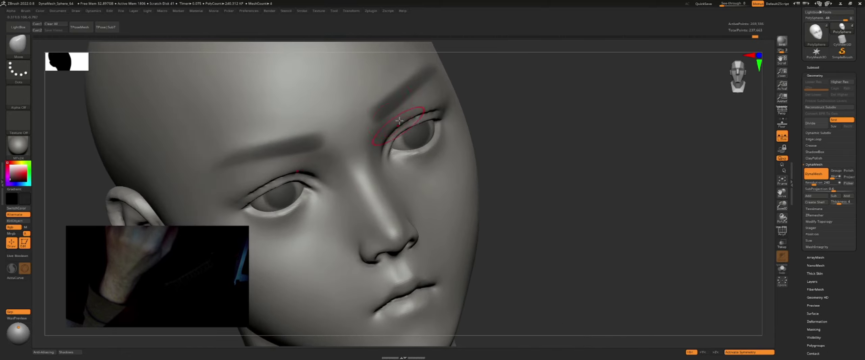
{"action": "left_click_drag", "start_coordinate": [382, 108], "coordinate": [393, 111]}
Smooth the outer corner of the eye, ending on a near-front view of the face
{"action": "mouse_move", "coordinate": [389, 105]}
{"action": "right_mouse_down"}
{"action": "mouse_move", "coordinate": [367, 115]}
{"action": "mouse_move", "coordinate": [375, 128]}
{"action": "right_mouse_up"}
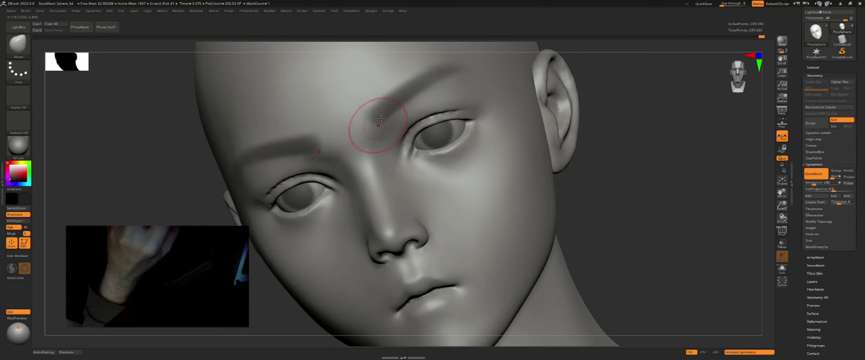
{"action": "right_click_drag", "start_coordinate": [436, 77], "coordinate": [426, 130]}
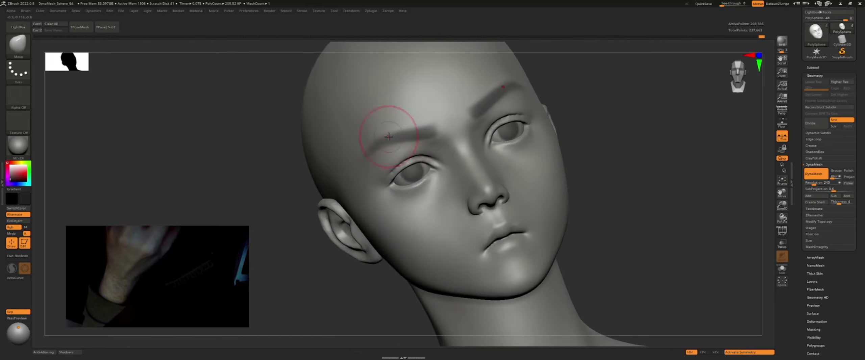
{"action": "right_click_drag", "start_coordinate": [380, 131], "coordinate": [367, 151]}
{"action": "left_click_drag", "start_coordinate": [365, 164], "coordinate": [331, 160], "text": "shift"}
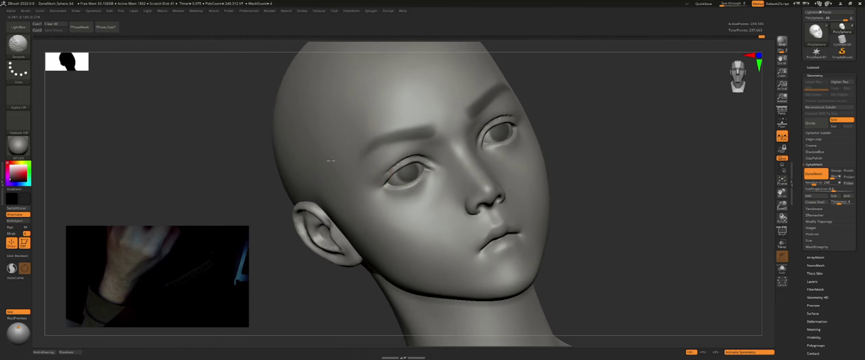
{"action": "mouse_move", "coordinate": [330, 195]}
{"action": "left_mouse_down"}
{"action": "mouse_move", "coordinate": [348, 154]}
{"action": "mouse_move", "coordinate": [440, 157]}
{"action": "mouse_move", "coordinate": [455, 197]}
{"action": "mouse_move", "coordinate": [406, 221]}
{"action": "left_mouse_up"}
Deepen the crease at the corner of the lips with the DamStandard brush
{"action": "key", "text": "b"}
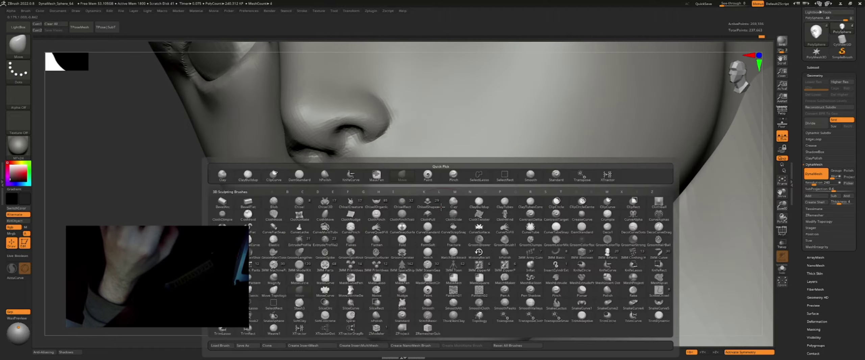
{"action": "key", "text": "d"}
{"action": "key", "text": "s"}
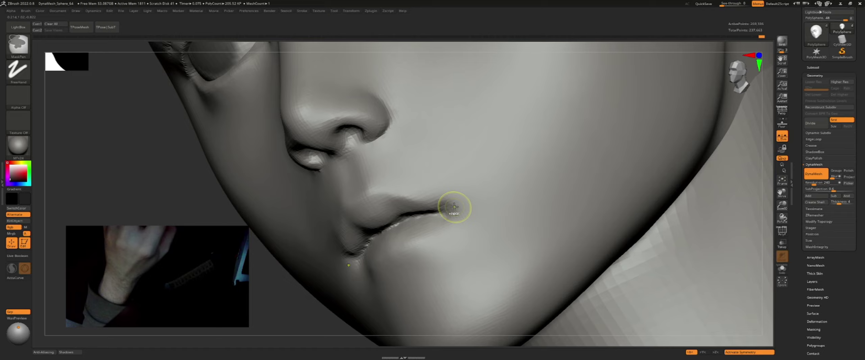
{"action": "left_click_drag", "start_coordinate": [446, 208], "coordinate": [460, 205]}
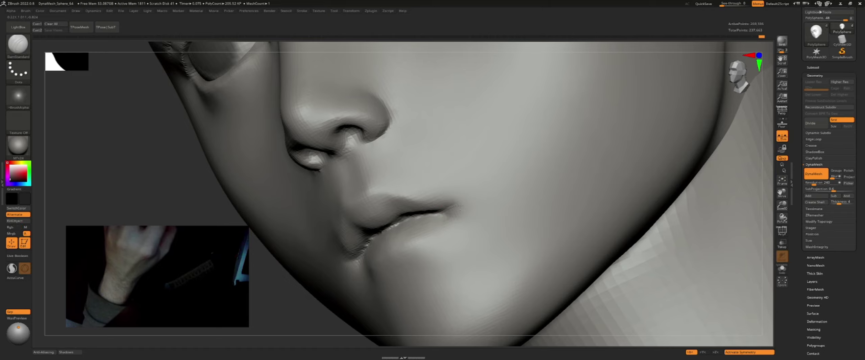
{"action": "mouse_move", "coordinate": [443, 215]}
{"action": "right_mouse_down", "text": "shift"}
{"action": "mouse_move", "coordinate": [451, 206]}
{"action": "mouse_move", "coordinate": [413, 201]}
{"action": "mouse_move", "coordinate": [449, 187]}
{"action": "mouse_move", "coordinate": [448, 205]}
{"action": "mouse_move", "coordinate": [421, 193]}
{"action": "mouse_move", "coordinate": [424, 166]}
{"action": "mouse_move", "coordinate": [440, 204]}
{"action": "mouse_move", "coordinate": [426, 193]}
{"action": "mouse_move", "coordinate": [442, 160]}
{"action": "mouse_move", "coordinate": [494, 146]}
{"action": "mouse_move", "coordinate": [429, 162]}
{"action": "mouse_move", "coordinate": [424, 183]}
{"action": "mouse_move", "coordinate": [426, 169]}
{"action": "right_mouse_up", "text": "shift"}
Adjust the brush size, then frame the head and bring it to a front view
{"action": "key", "text": "s"}
{"action": "key", "text": "f"}
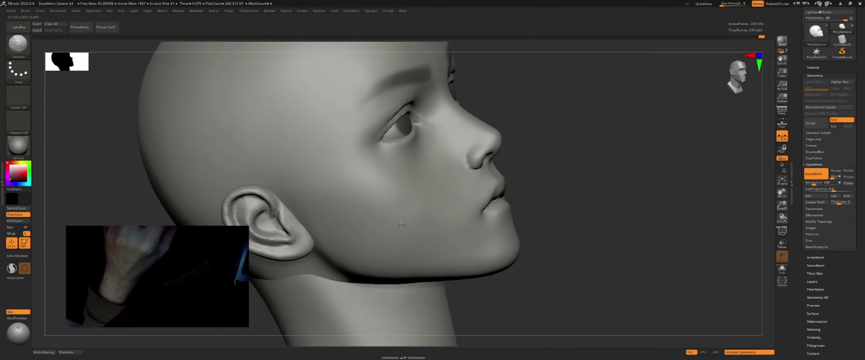
{"action": "right_click_drag", "start_coordinate": [401, 225], "coordinate": [454, 230]}
{"action": "key", "text": "f"}
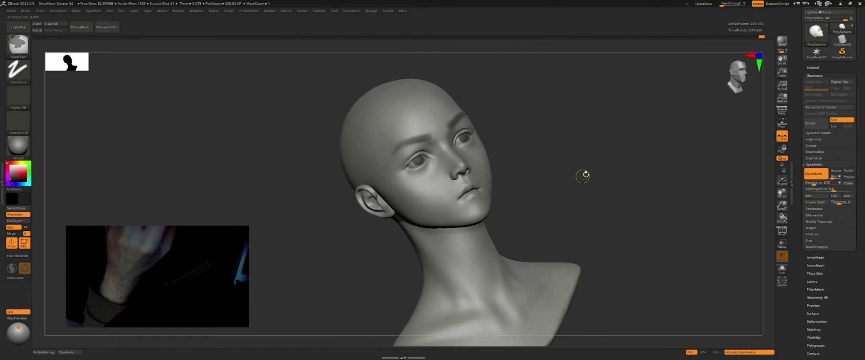
{"action": "right_click_drag", "start_coordinate": [579, 180], "coordinate": [523, 172], "text": "shift"}
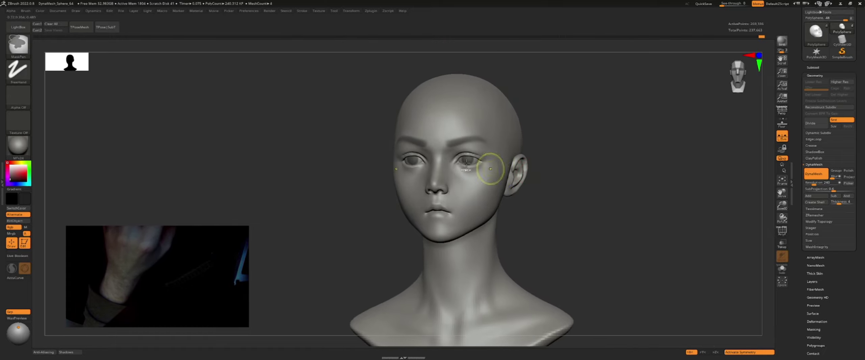
Make the eyes the active subtool, zoom on them, then frame the head from the front
{"action": "left_click", "coordinate": [467, 181], "text": "alt"}
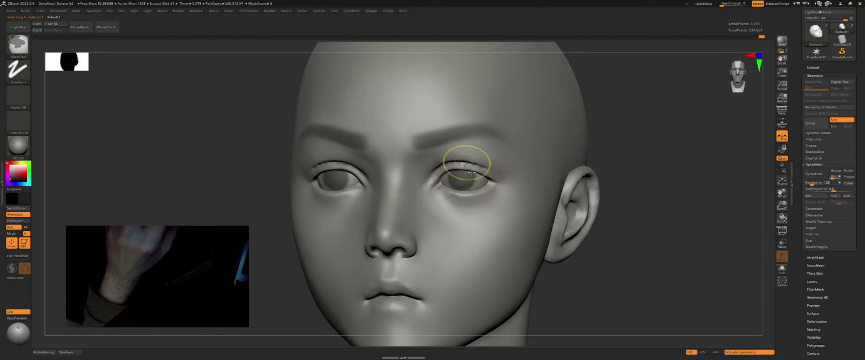
{"action": "right_click_drag", "start_coordinate": [467, 181], "coordinate": [455, 182], "text": "ctrl"}
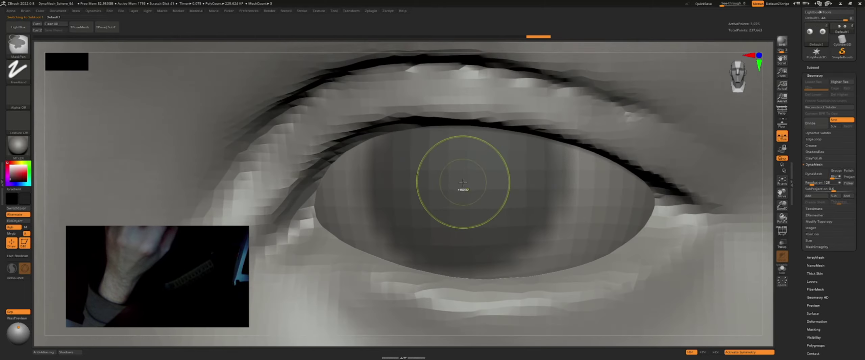
{"action": "key", "text": "s"}
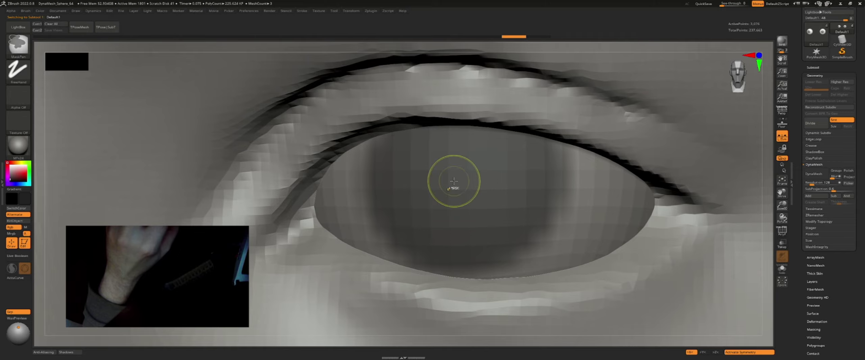
{"action": "mouse_move", "coordinate": [451, 188]}
{"action": "right_mouse_down", "text": "ctrl"}
{"action": "mouse_move", "coordinate": [440, 196]}
{"action": "mouse_move", "coordinate": [538, 189]}
{"action": "mouse_move", "coordinate": [436, 179]}
{"action": "right_mouse_up", "text": "ctrl"}
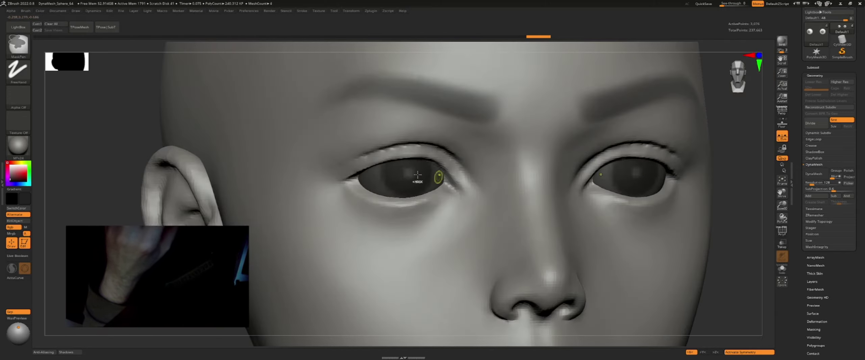
{"action": "key", "text": "f"}
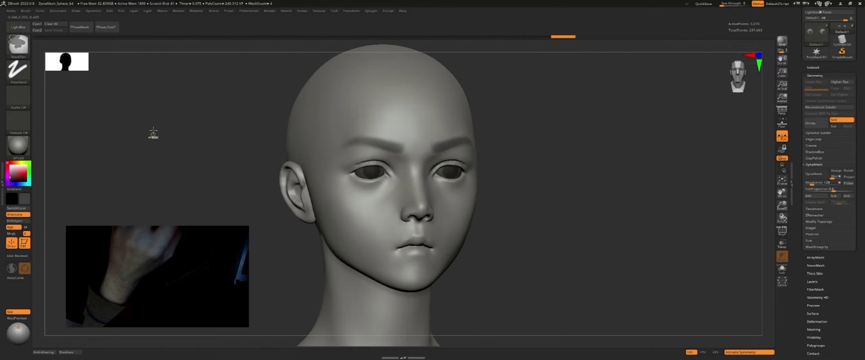
{"action": "mouse_move", "coordinate": [228, 191]}
{"action": "right_mouse_down", "text": "shift"}
{"action": "mouse_move", "coordinate": [436, 176]}
{"action": "mouse_move", "coordinate": [427, 150]}
{"action": "mouse_move", "coordinate": [432, 101]}
{"action": "right_mouse_up", "text": "shift"}
Select the MaskPen brush and bring up its quick brush settings
{"action": "key", "text": "b"}
{"action": "key", "text": "m"}
{"action": "key", "text": "p"}
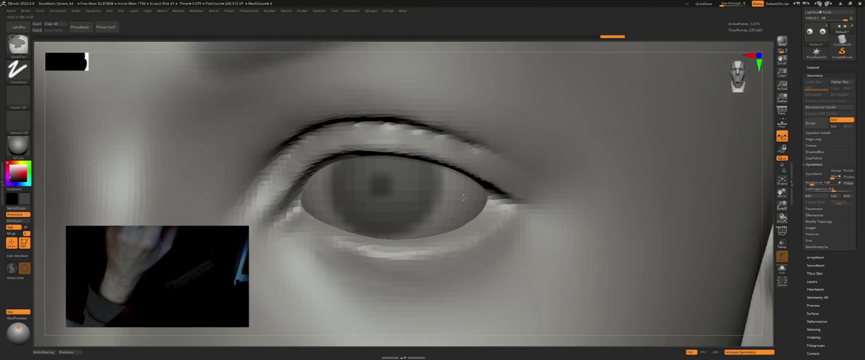
{"action": "right_click", "coordinate": [432, 84]}
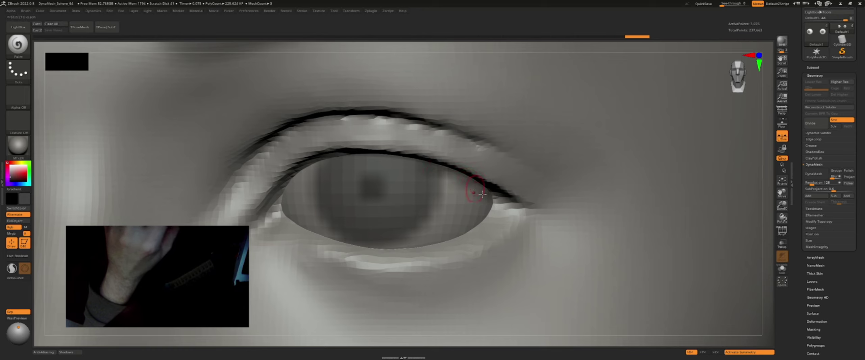
Paint faint eyeliner strokes along the upper eyelid and adjust the Draw Size
{"action": "mouse_move", "coordinate": [453, 183]}
{"action": "left_mouse_down"}
{"action": "mouse_move", "coordinate": [438, 169]}
{"action": "mouse_move", "coordinate": [323, 164]}
{"action": "mouse_move", "coordinate": [282, 188]}
{"action": "left_mouse_up"}
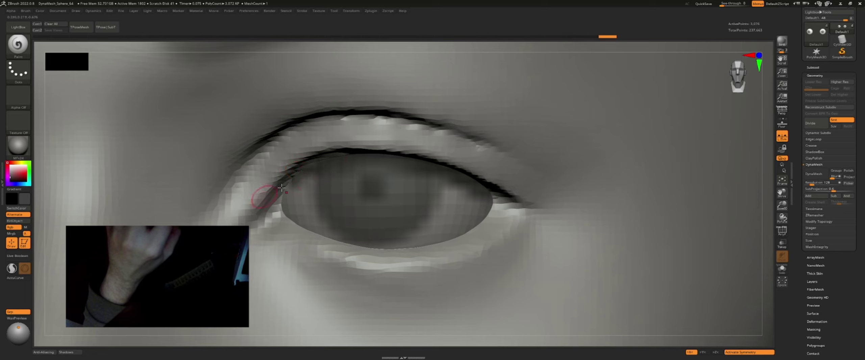
{"action": "left_click_drag", "start_coordinate": [315, 167], "coordinate": [357, 154]}
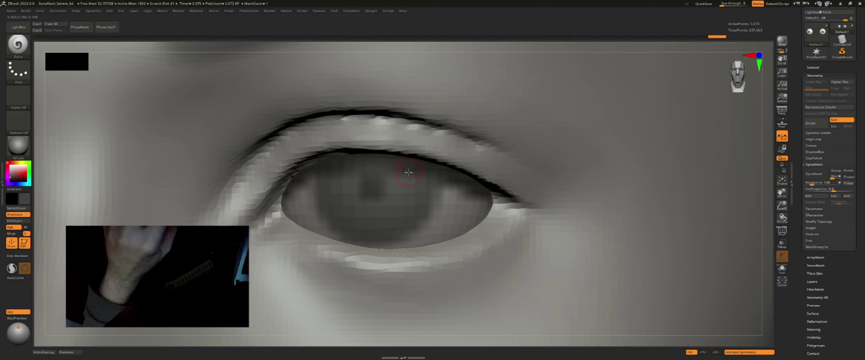
{"action": "key", "text": "space"}
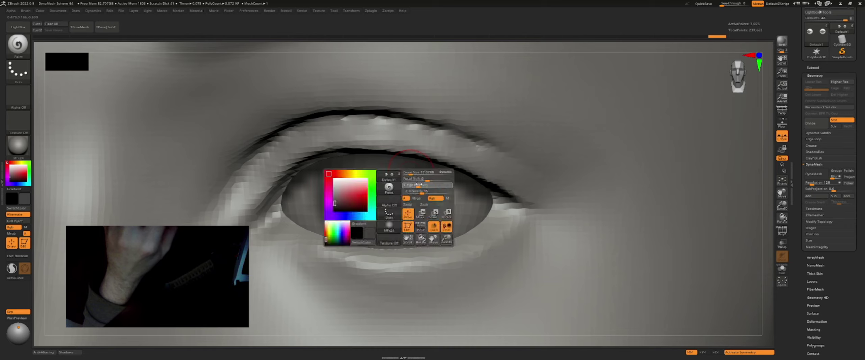
{"action": "key", "text": "s"}
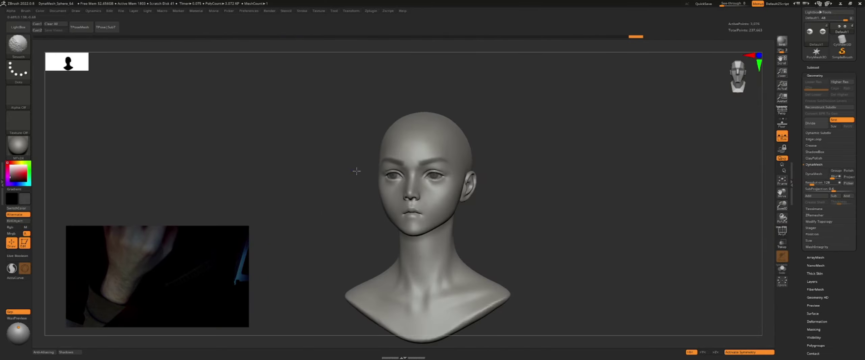
{"action": "key", "text": "space"}
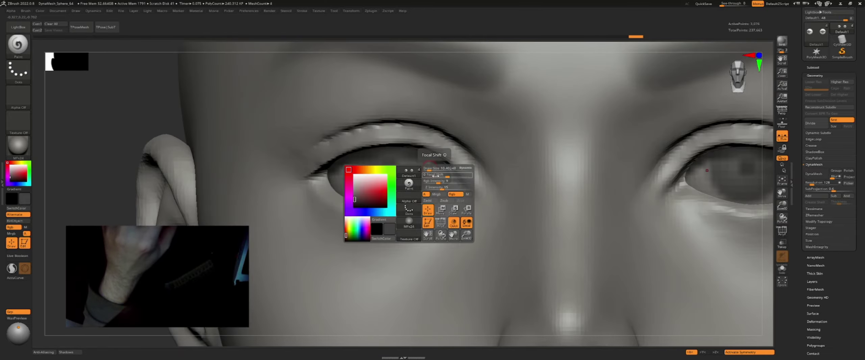
{"action": "scroll", "coordinate": [427, 176], "scroll_direction": "up", "scroll_amount": 3}
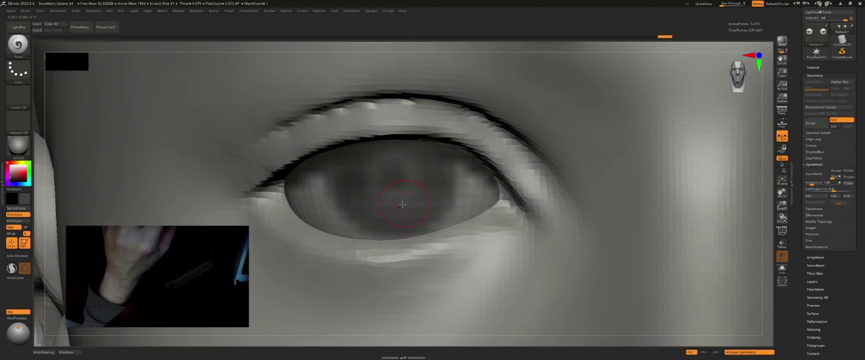
Set the paint colours to light grey and white, and paint a light stroke across the iris
{"action": "key", "text": "space"}
{"action": "left_click", "coordinate": [326, 229]}
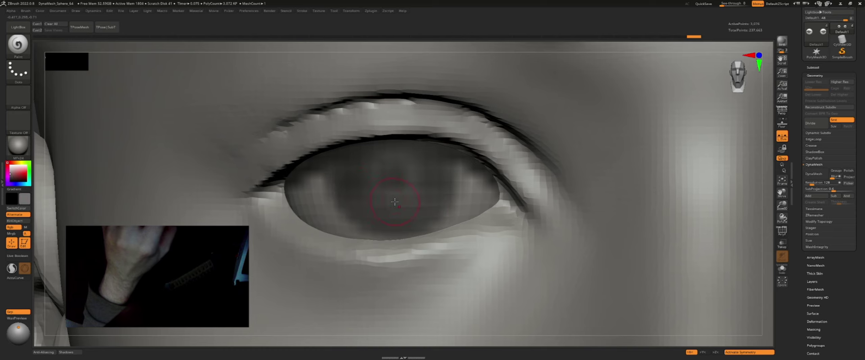
{"action": "left_click_drag", "start_coordinate": [13, 171], "coordinate": [8, 164]}
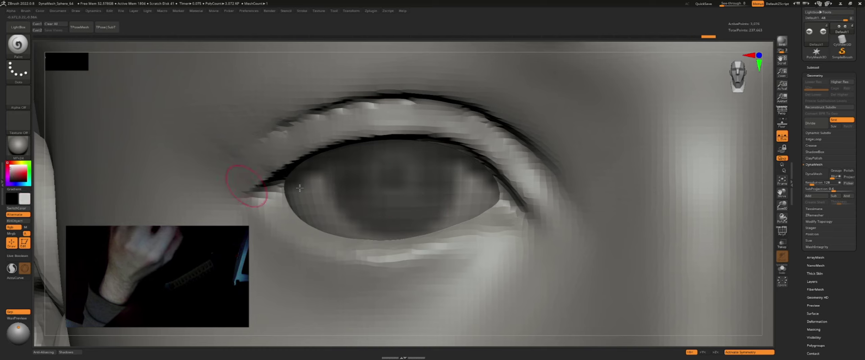
{"action": "left_click_drag", "start_coordinate": [386, 214], "coordinate": [408, 202]}
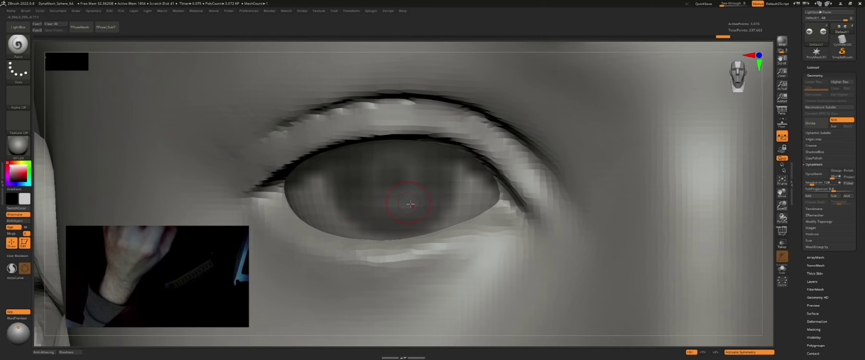
Divide the head mesh twice to level 3 (49,156 points), then frame the whole head
{"action": "key", "text": "f"}
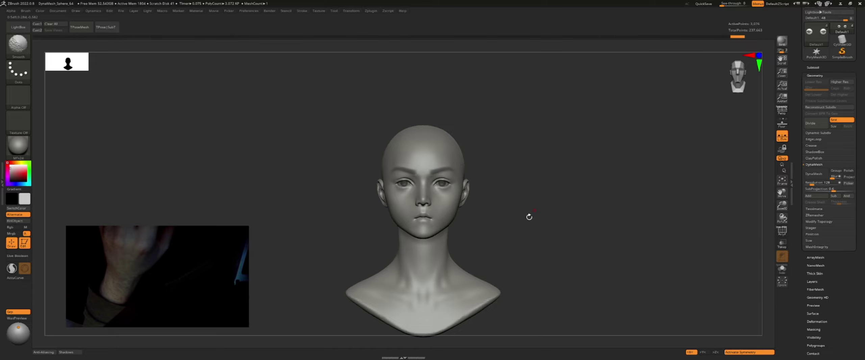
{"action": "right_click_drag", "start_coordinate": [469, 180], "coordinate": [319, 153], "text": "ctrl"}
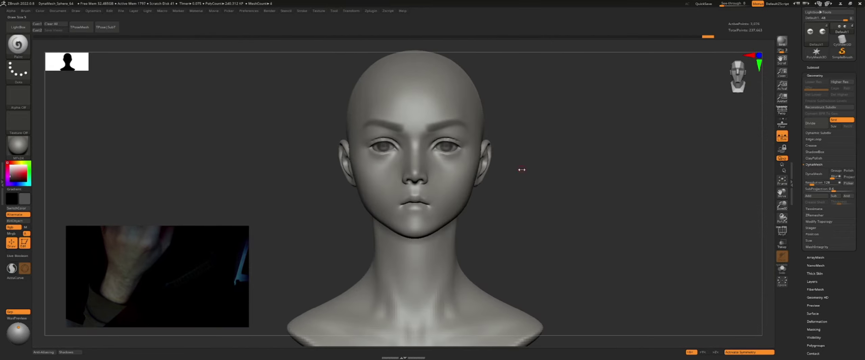
{"action": "left_click_drag", "start_coordinate": [517, 168], "coordinate": [506, 172]}
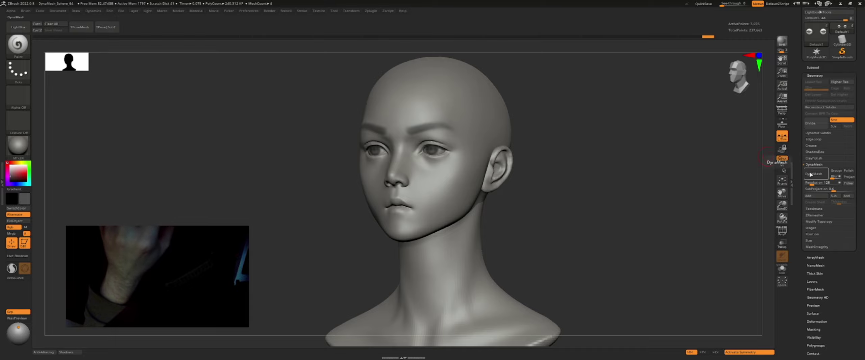
{"action": "left_click", "coordinate": [814, 123]}
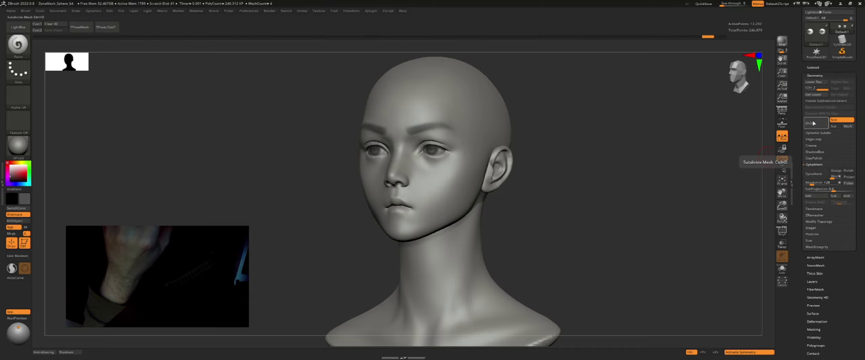
{"action": "left_click", "coordinate": [814, 123]}
{"action": "mouse_move", "coordinate": [535, 128]}
{"action": "left_mouse_down"}
{"action": "mouse_move", "coordinate": [554, 145]}
{"action": "mouse_move", "coordinate": [484, 135]}
{"action": "left_mouse_up"}
{"action": "key", "text": "f"}
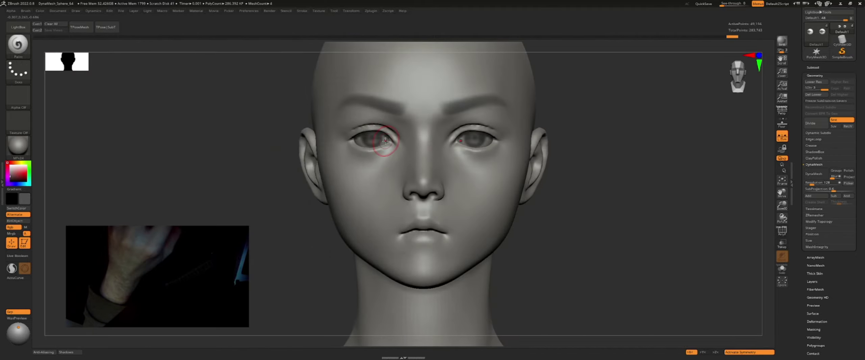
Fill the eyeballs with colour and solo them. Mask a round iris patch on each, then undo the fill
{"action": "left_click_drag", "start_coordinate": [334, 173], "coordinate": [309, 140], "text": "alt"}
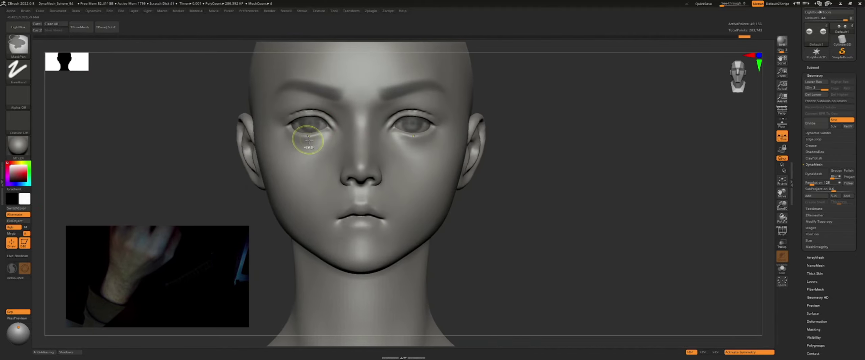
{"action": "right_click_drag", "start_coordinate": [309, 140], "coordinate": [22, 219], "text": "ctrl"}
{"action": "left_click", "coordinate": [18, 220]}
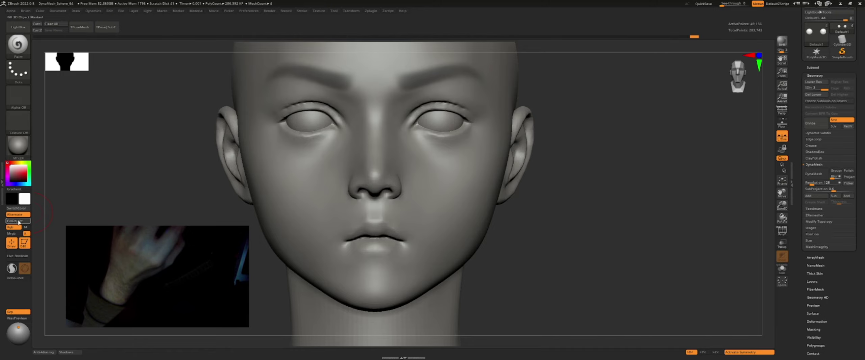
{"action": "right_click_drag", "start_coordinate": [308, 154], "coordinate": [289, 140], "text": "ctrl"}
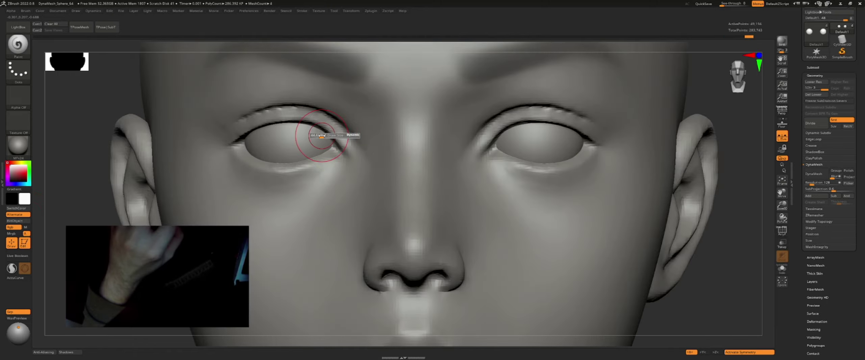
{"action": "left_click", "coordinate": [284, 140], "text": "ctrl+shift"}
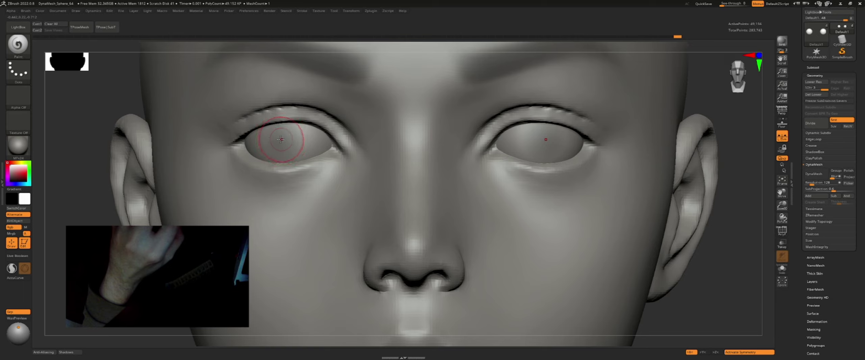
{"action": "left_click_drag", "start_coordinate": [283, 140], "coordinate": [285, 138], "text": "ctrl"}
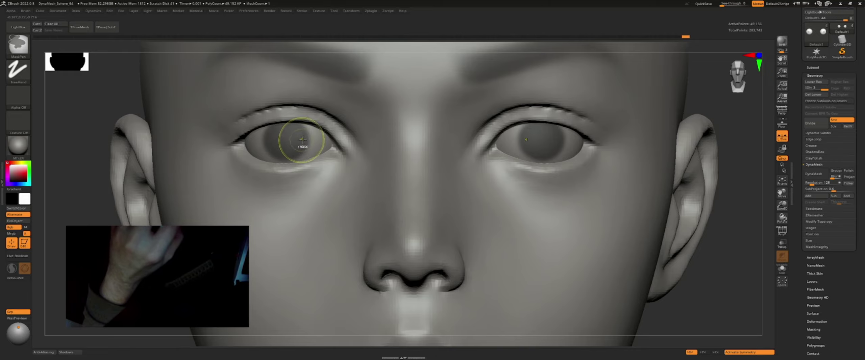
{"action": "key", "text": "f"}
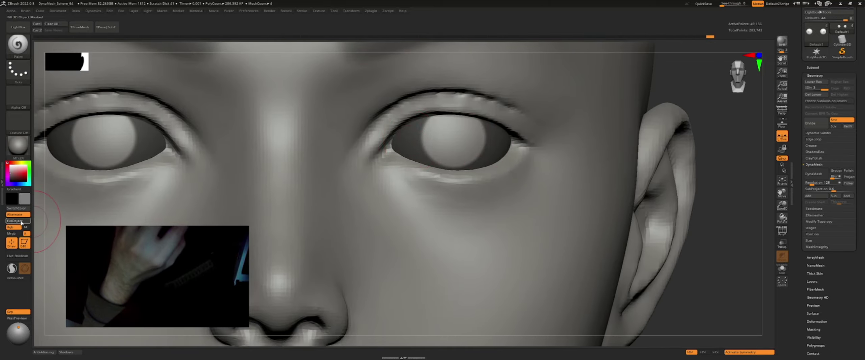
{"action": "key", "text": "ctrl+z"}
Frame and rotate the head, then switch to the Move brush
{"action": "key", "text": "space"}
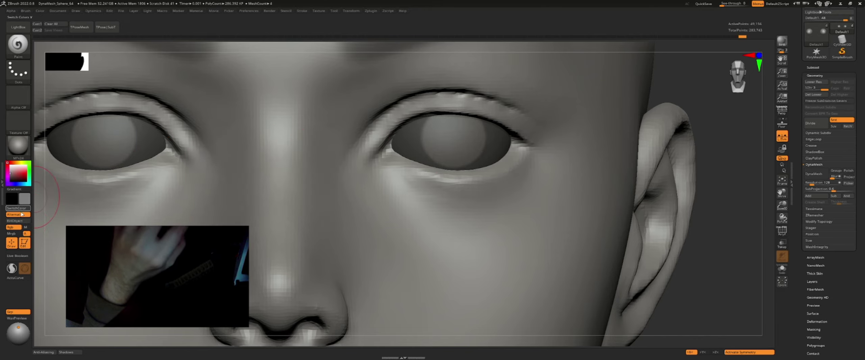
{"action": "key", "text": "f"}
{"action": "left_click_drag", "start_coordinate": [550, 114], "coordinate": [554, 185]}
{"action": "scroll", "coordinate": [465, 146], "scroll_direction": "up", "scroll_amount": 5}
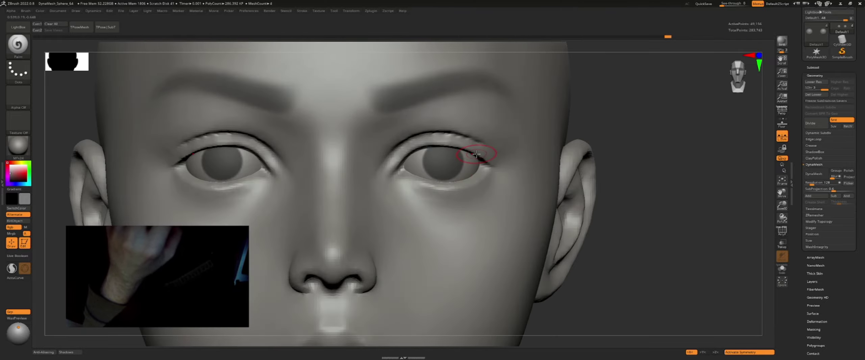
{"action": "key", "text": "b"}
{"action": "key", "text": "m"}
{"action": "key", "text": "v"}
{"action": "scroll", "coordinate": [418, 161], "scroll_direction": "up", "scroll_amount": 3}
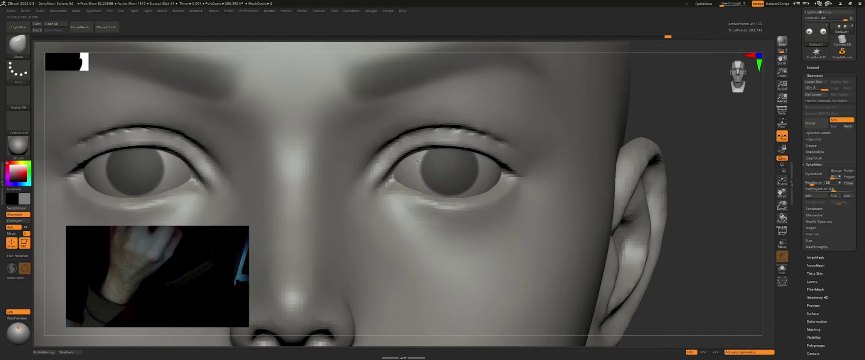
Make the PolySphere active, smooth the eyelid rims, and view the bust from the front
{"action": "left_click", "coordinate": [408, 155], "text": "alt"}
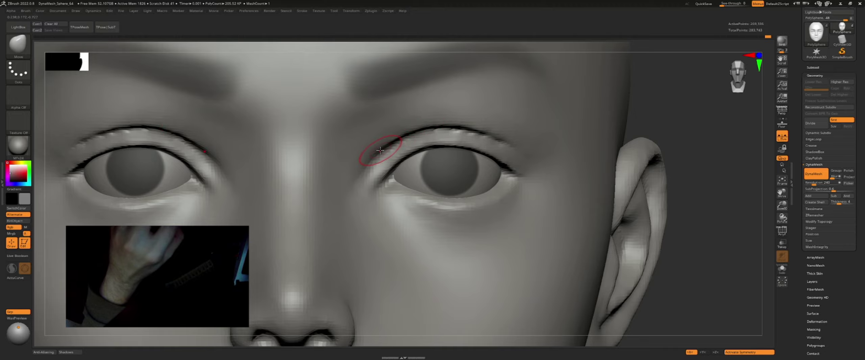
{"action": "key", "text": "f"}
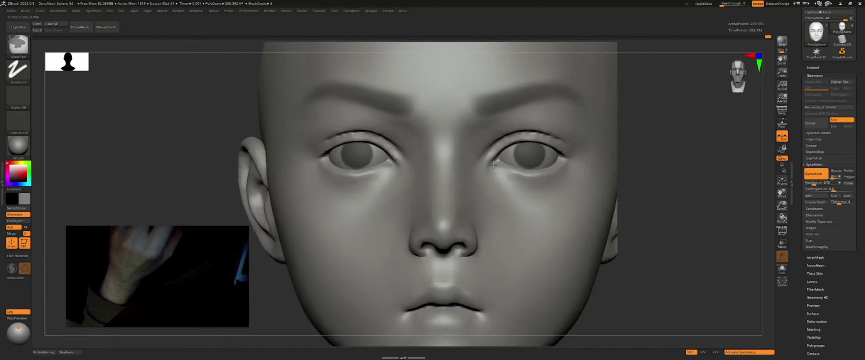
{"action": "right_click_drag", "start_coordinate": [405, 203], "coordinate": [406, 153], "text": "ctrl"}
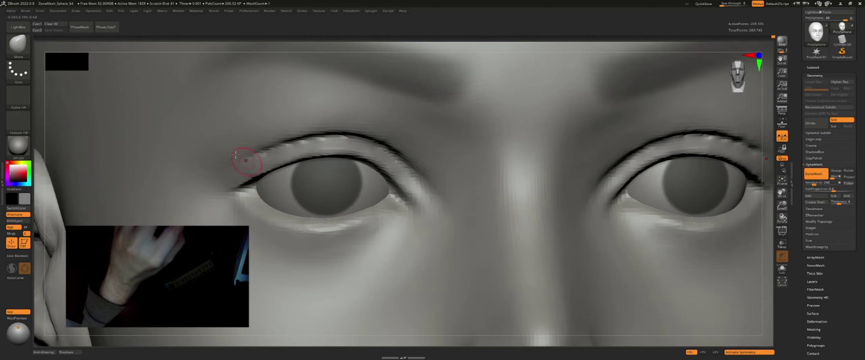
{"action": "key", "text": "shift"}
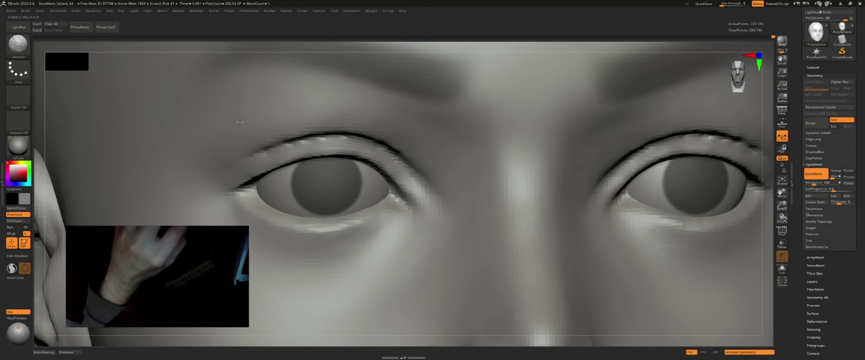
{"action": "key", "text": "f"}
{"action": "scroll", "coordinate": [438, 180], "scroll_direction": "up", "scroll_amount": 5}
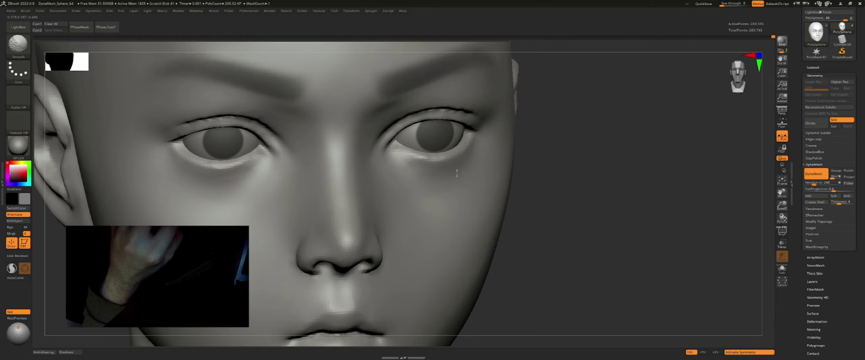
{"action": "right_click_drag", "start_coordinate": [426, 191], "coordinate": [421, 193]}
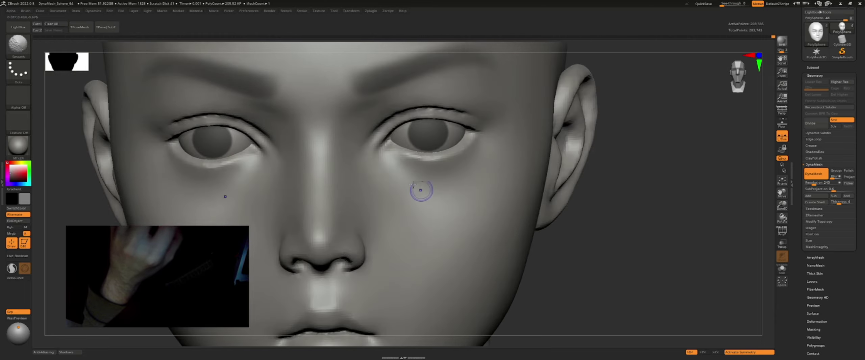
Make the eyeball the active subtool, clear the pupil mask, and zoom into the face
{"action": "scroll", "coordinate": [541, 165], "scroll_direction": "down", "scroll_amount": 6}
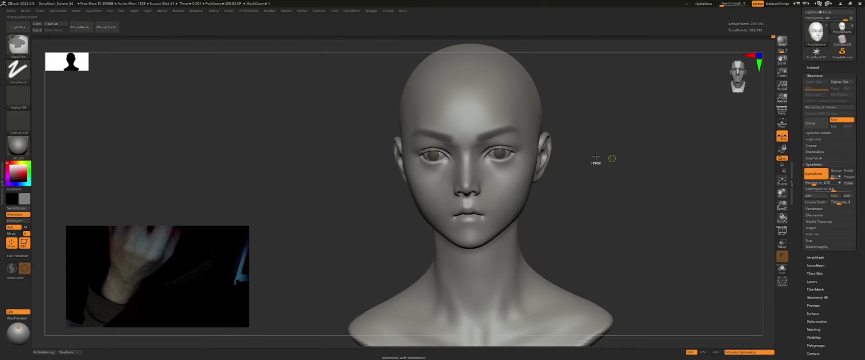
{"action": "scroll", "coordinate": [550, 162], "scroll_direction": "down", "scroll_amount": 2}
{"action": "scroll", "coordinate": [550, 162], "scroll_direction": "up", "scroll_amount": 1}
{"action": "scroll", "coordinate": [548, 163], "scroll_direction": "up", "scroll_amount": 1}
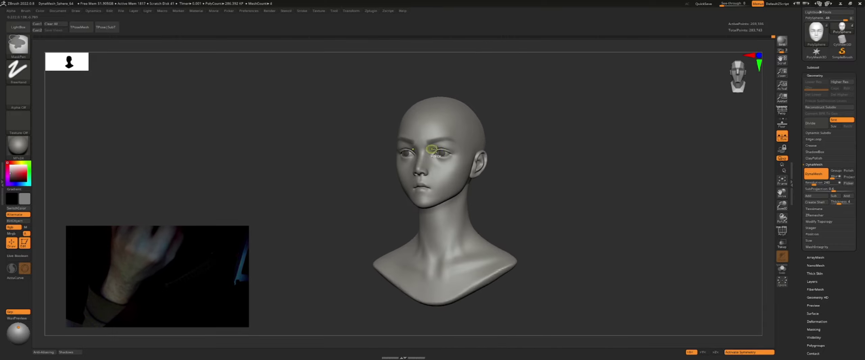
{"action": "scroll", "coordinate": [473, 149], "scroll_direction": "up", "scroll_amount": 5}
{"action": "scroll", "coordinate": [469, 145], "scroll_direction": "up", "scroll_amount": 3}
{"action": "left_click", "coordinate": [469, 144], "text": "alt"}
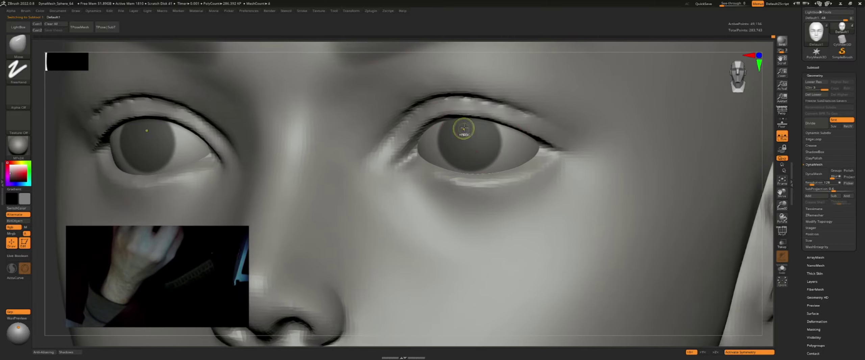
{"action": "scroll", "coordinate": [471, 145], "scroll_direction": "up", "scroll_amount": 2}
{"action": "scroll", "coordinate": [468, 148], "scroll_direction": "up", "scroll_amount": 2}
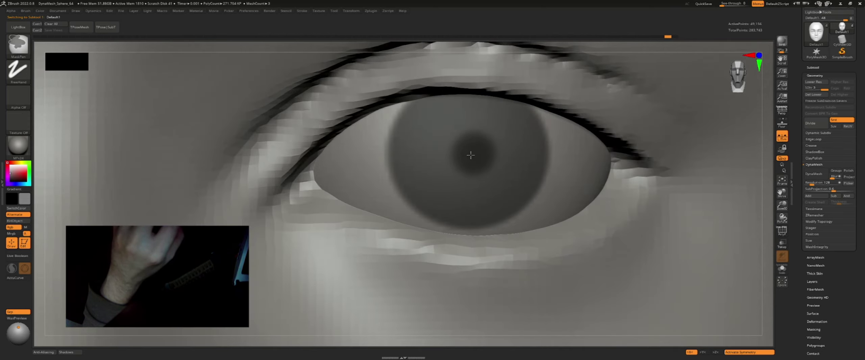
{"action": "key", "text": "ctrl+z"}
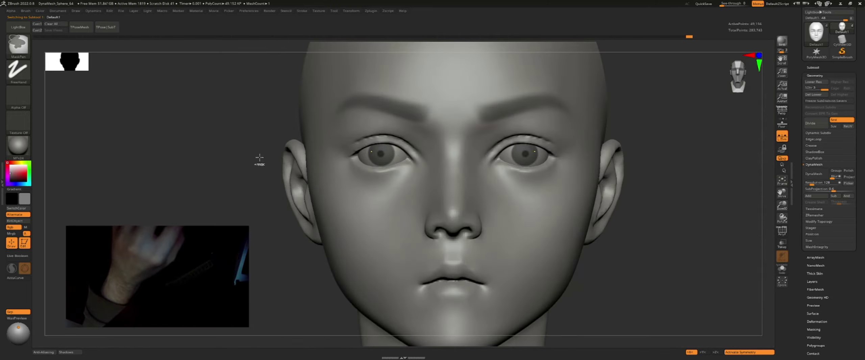
{"action": "left_click_drag", "start_coordinate": [238, 154], "coordinate": [179, 156], "text": "alt"}
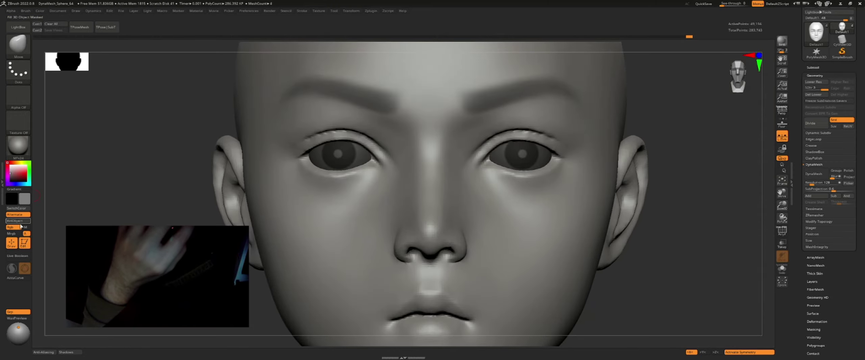
Switch to the Paint brush with a larger Draw Size, then set intensity and colour for the iris
{"action": "key", "text": "space"}
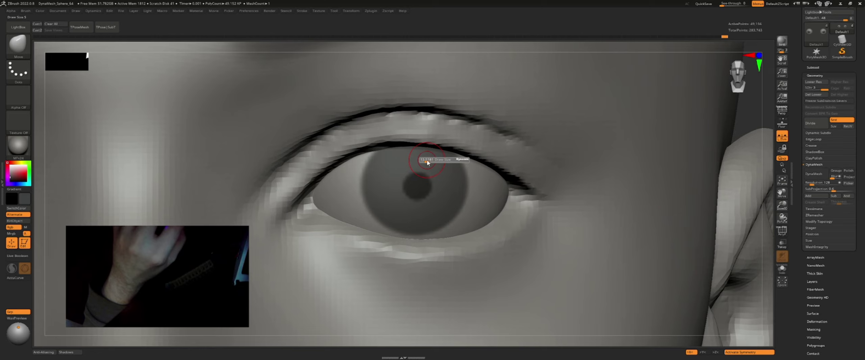
{"action": "key", "text": "space"}
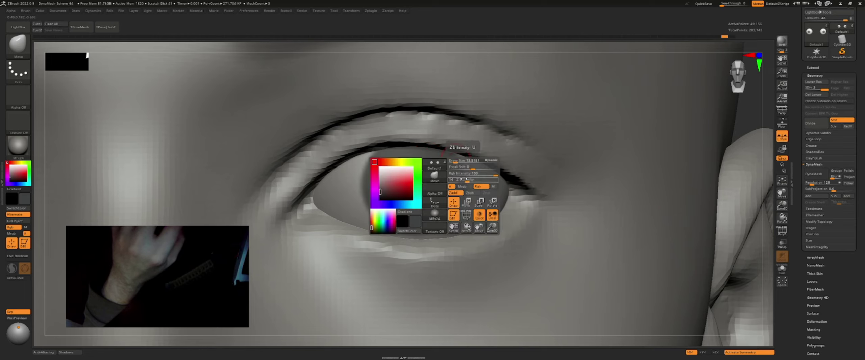
{"action": "left_click_drag", "start_coordinate": [456, 176], "coordinate": [462, 176]}
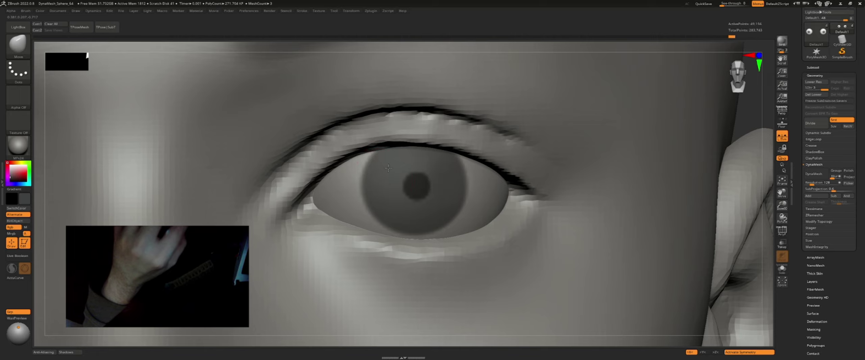
{"action": "key", "text": "b"}
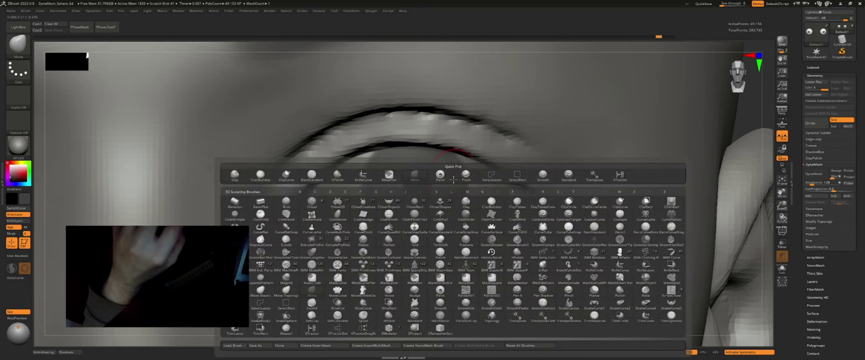
{"action": "key", "text": "p"}
{"action": "key", "text": "a"}
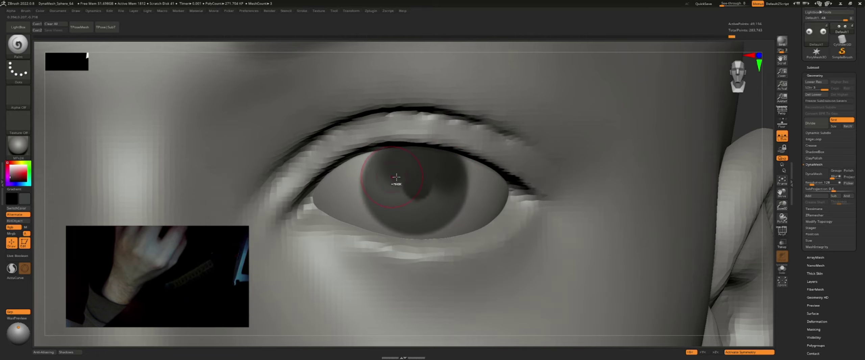
{"action": "key", "text": "space"}
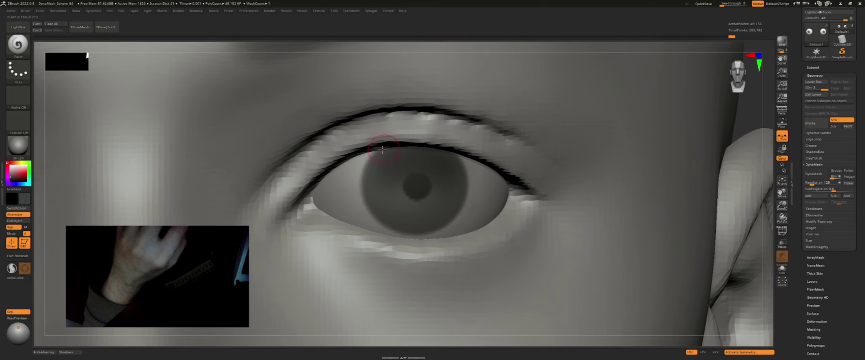
{"action": "key", "text": "ctrl+z"}
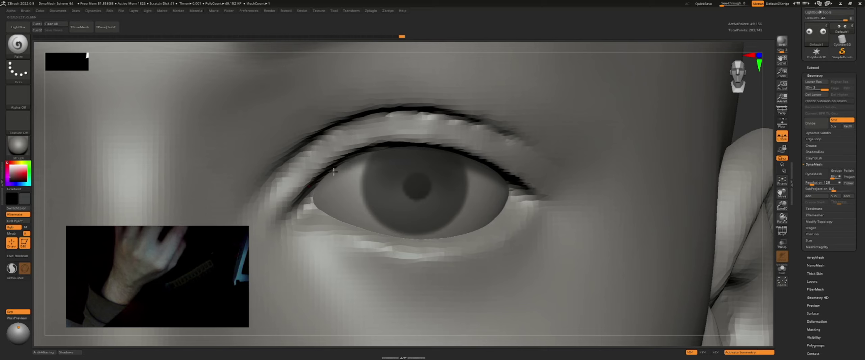
{"action": "key", "text": "space"}
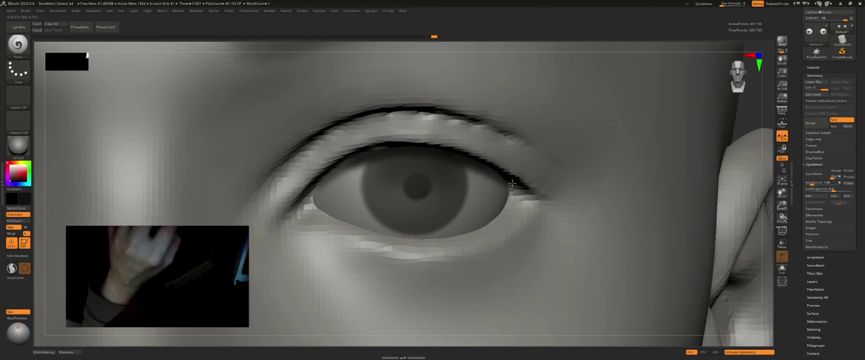
Nudge the eyeball slightly into position with the Move gizmo
{"action": "key", "text": "f"}
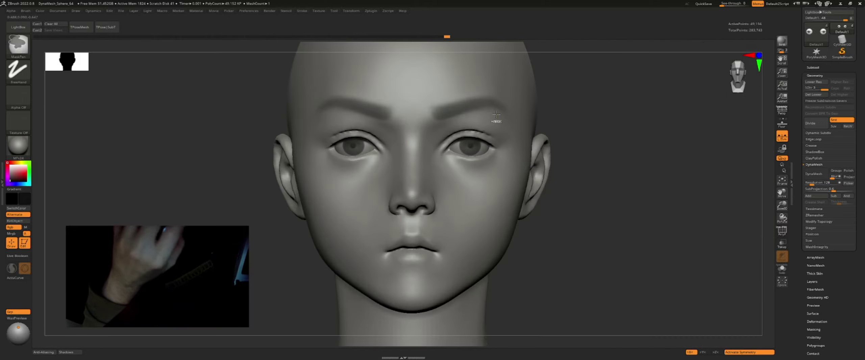
{"action": "scroll", "coordinate": [501, 148], "scroll_direction": "up", "scroll_amount": 5}
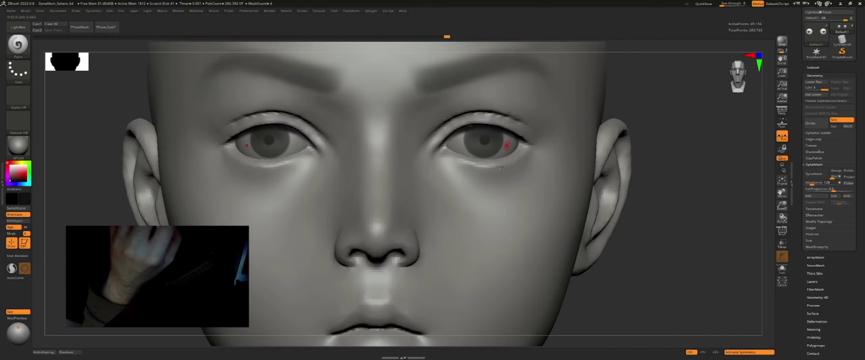
{"action": "scroll", "coordinate": [506, 138], "scroll_direction": "up", "scroll_amount": 3}
{"action": "key", "text": "w"}
{"action": "right_click_drag", "start_coordinate": [193, 115], "coordinate": [235, 120], "text": "alt"}
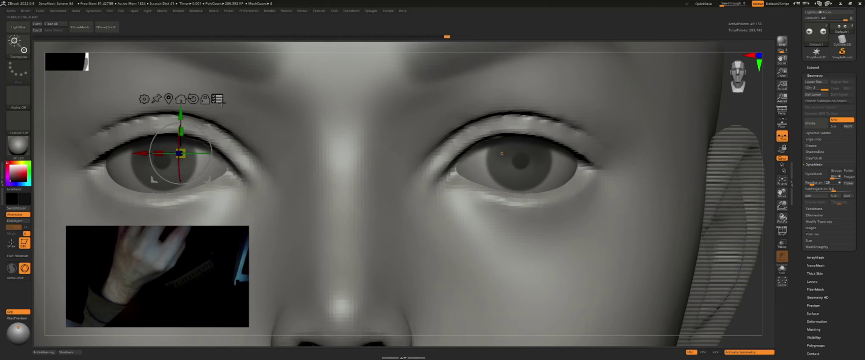
{"action": "left_click_drag", "start_coordinate": [181, 114], "coordinate": [175, 114]}
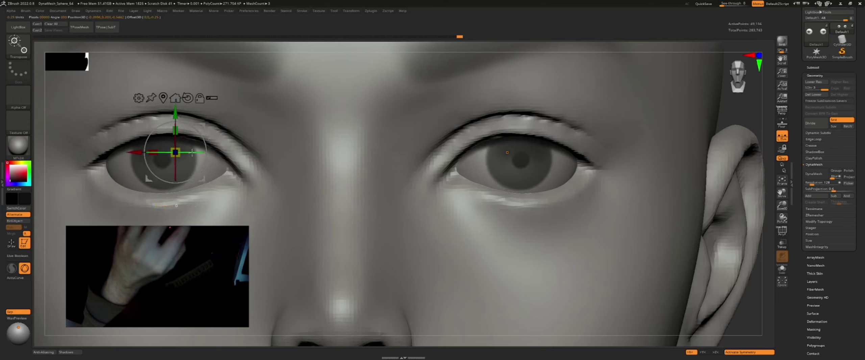
{"action": "key", "text": "q"}
Shift both eyeballs slightly in place with the gizmo and return to framing the head
{"action": "scroll", "coordinate": [522, 145], "scroll_direction": "down", "scroll_amount": 8}
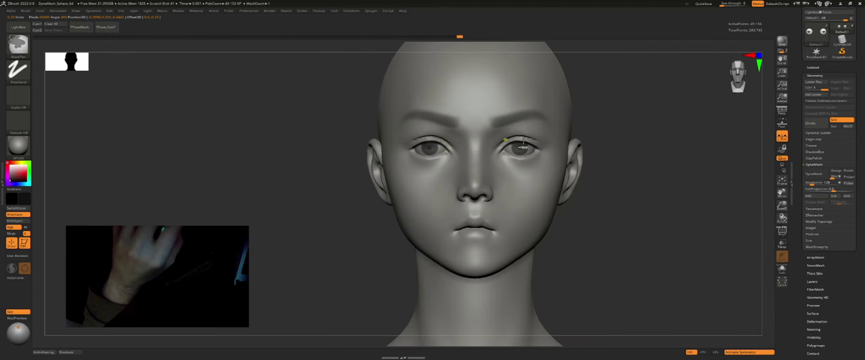
{"action": "scroll", "coordinate": [533, 141], "scroll_direction": "up", "scroll_amount": 8}
{"action": "key", "text": "w"}
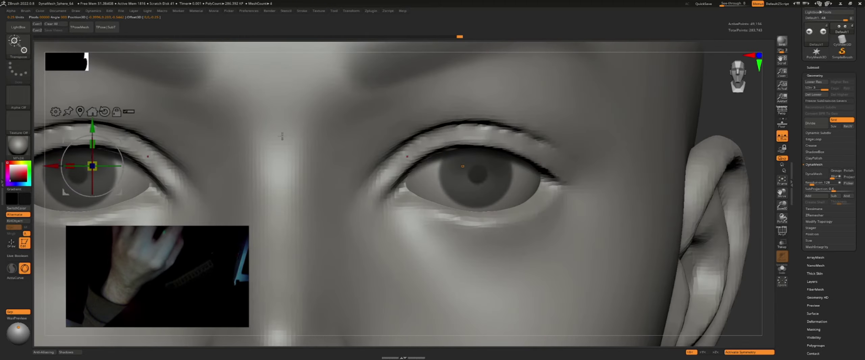
{"action": "right_click_drag", "start_coordinate": [161, 145], "coordinate": [390, 145], "text": "alt"}
{"action": "left_click_drag", "start_coordinate": [355, 164], "coordinate": [348, 163]}
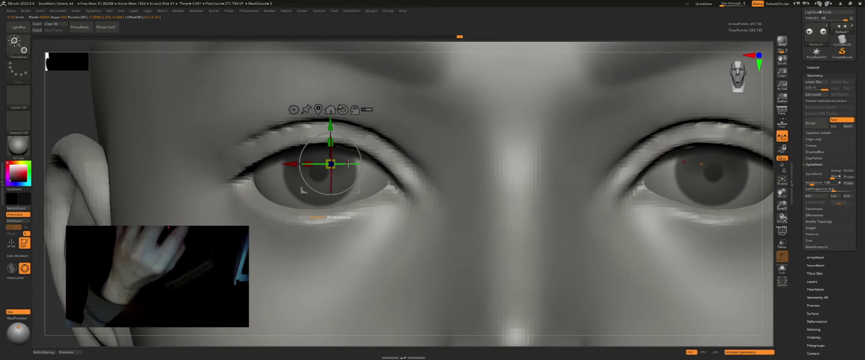
{"action": "scroll", "coordinate": [348, 164], "scroll_direction": "down", "scroll_amount": 8}
{"action": "key", "text": "q"}
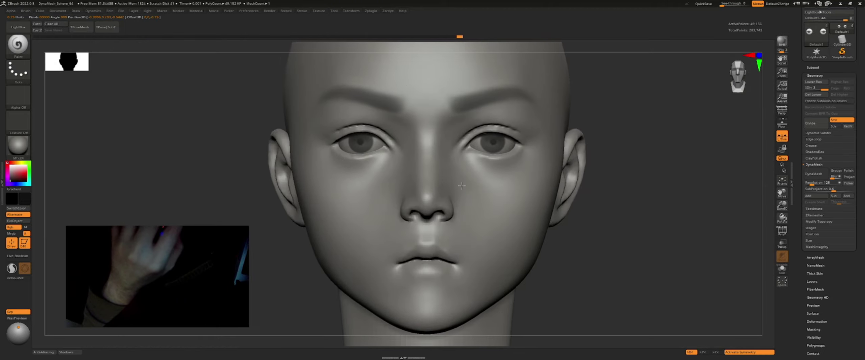
Pick the DamStandard brush and switch the active subtool from the head to the eyeball
{"action": "key", "text": "b"}
{"action": "key", "text": "d"}
{"action": "key", "text": "s"}
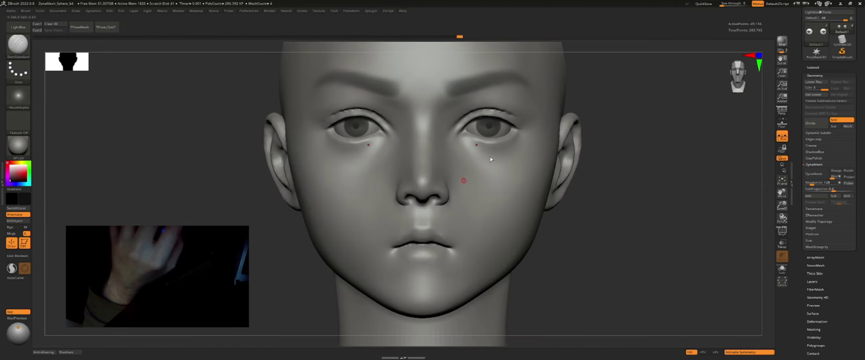
{"action": "scroll", "coordinate": [415, 146], "scroll_direction": "up", "scroll_amount": 3}
{"action": "left_click", "coordinate": [415, 146], "text": "alt"}
{"action": "scroll", "coordinate": [415, 146], "scroll_direction": "up", "scroll_amount": 2}
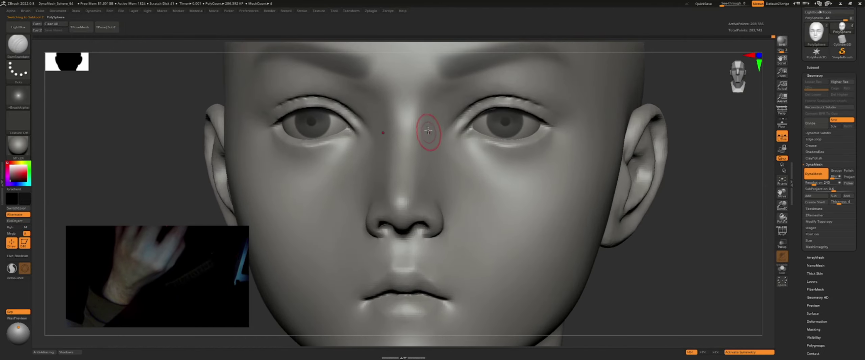
{"action": "scroll", "coordinate": [492, 164], "scroll_direction": "down", "scroll_amount": 2}
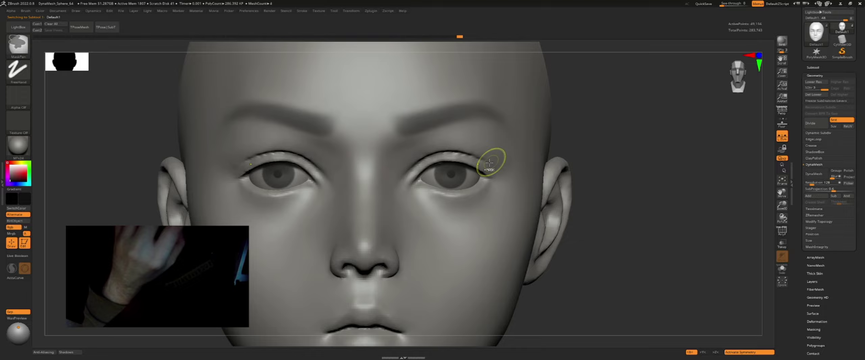
{"action": "scroll", "coordinate": [492, 165], "scroll_direction": "up", "scroll_amount": 5}
{"action": "left_click", "coordinate": [550, 195], "text": "alt"}
{"action": "scroll", "coordinate": [434, 191], "scroll_direction": "down", "scroll_amount": 1}
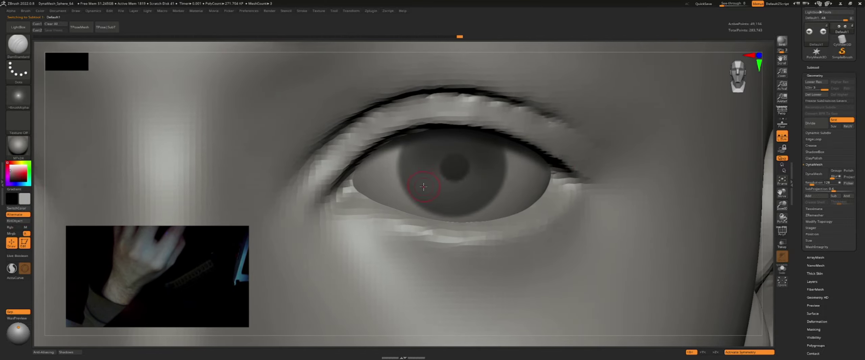
Choose the Paint brush, frame and zoom the head, and make the PolySphere head active
{"action": "key", "text": "b"}
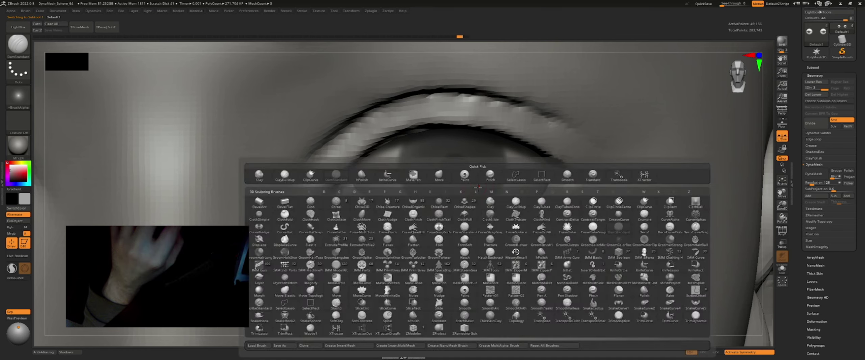
{"action": "key", "text": "p"}
{"action": "key", "text": "a"}
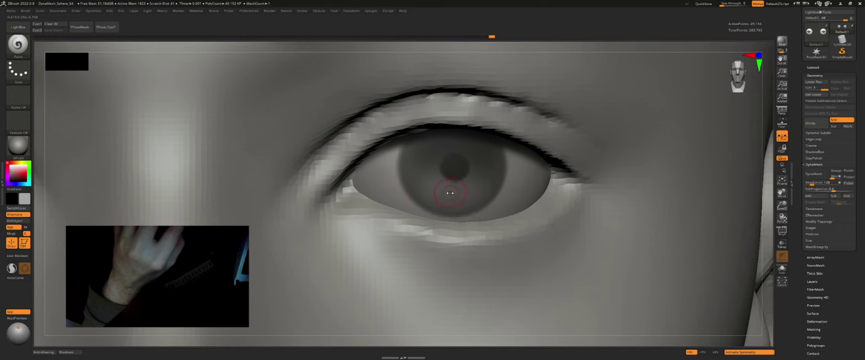
{"action": "key", "text": "f"}
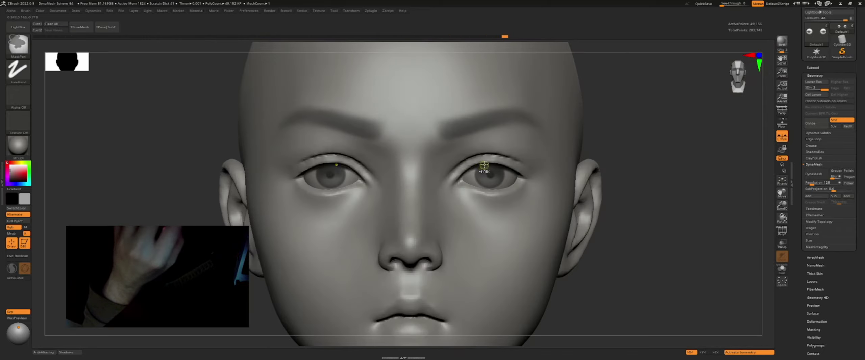
{"action": "left_click_drag", "start_coordinate": [595, 186], "coordinate": [413, 151]}
{"action": "left_click", "coordinate": [401, 138], "text": "alt"}
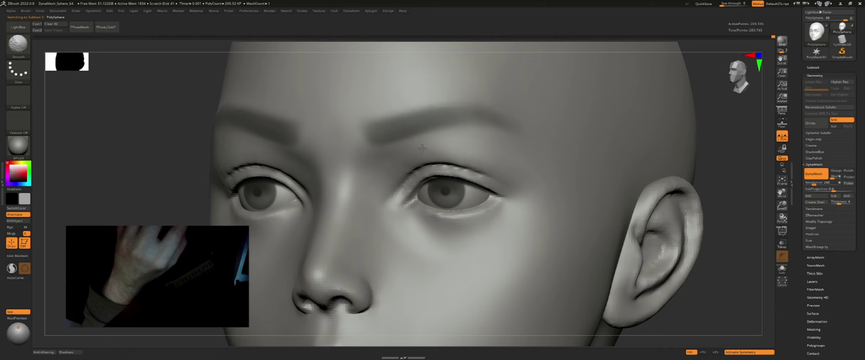
Bring the face to a front view zoomed on the nose and pick the Move brush
{"action": "right_click_drag", "start_coordinate": [398, 171], "coordinate": [405, 160], "text": "ctrl"}
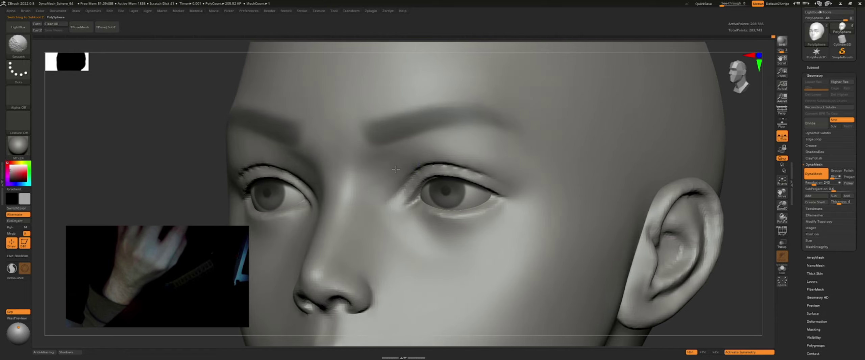
{"action": "right_click_drag", "start_coordinate": [481, 154], "coordinate": [436, 158], "text": "ctrl"}
{"action": "left_click_drag", "start_coordinate": [570, 186], "coordinate": [560, 186]}
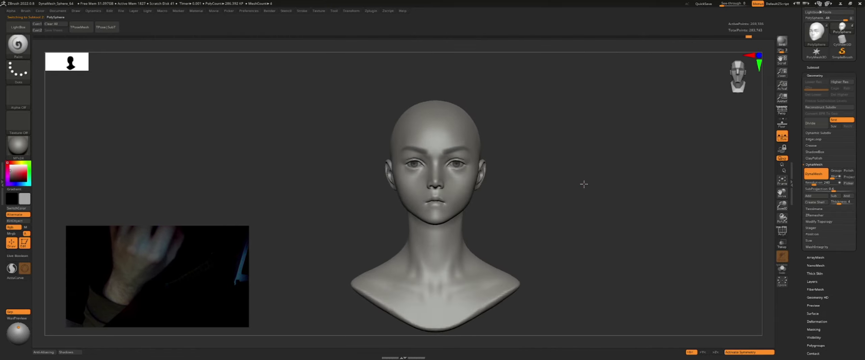
{"action": "mouse_move", "coordinate": [409, 177]}
{"action": "right_mouse_down", "text": "ctrl"}
{"action": "mouse_move", "coordinate": [463, 193]}
{"action": "mouse_move", "coordinate": [474, 221]}
{"action": "mouse_move", "coordinate": [428, 193]}
{"action": "right_mouse_up", "text": "ctrl"}
{"action": "key", "text": "b"}
{"action": "key", "text": "m"}
{"action": "key", "text": "v"}
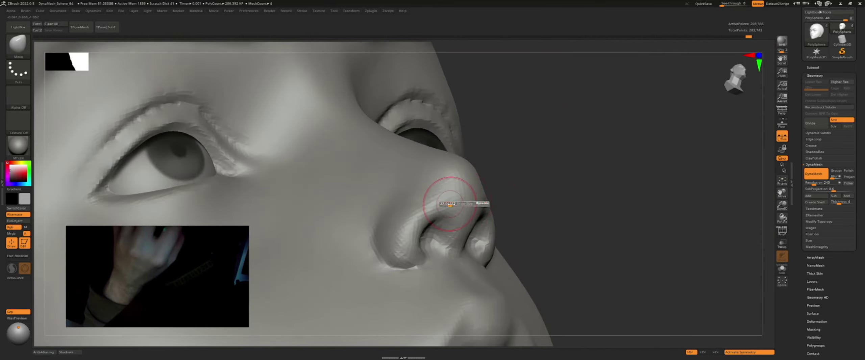
{"action": "key", "text": "s"}
{"action": "left_click", "coordinate": [422, 208]}
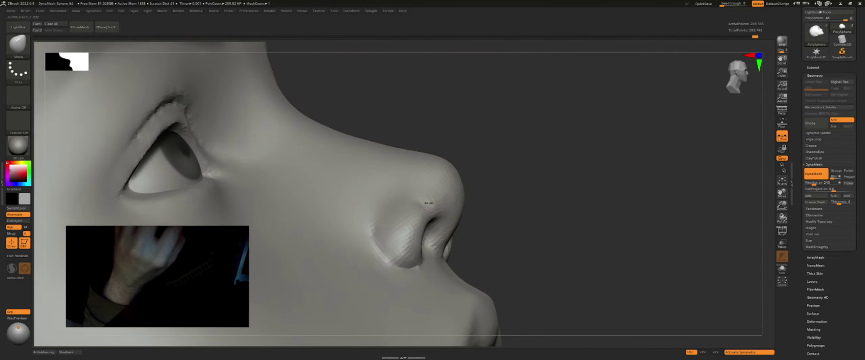
Shrink the brush, push the nose tip and nostril into shape, and smooth the nose surface
{"action": "right_click_drag", "start_coordinate": [392, 199], "coordinate": [390, 199]}
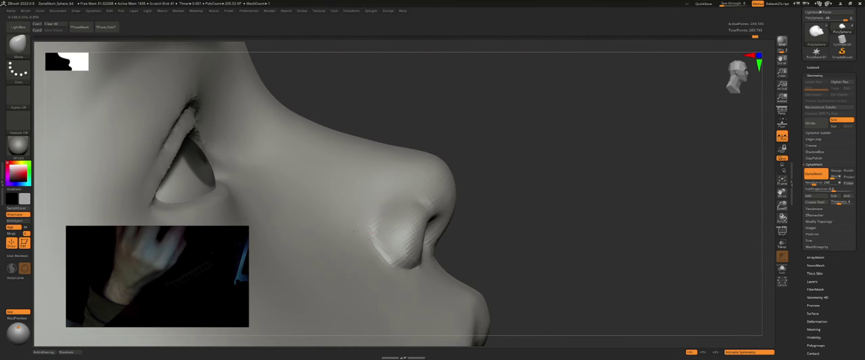
{"action": "key", "text": "bracketleft"}
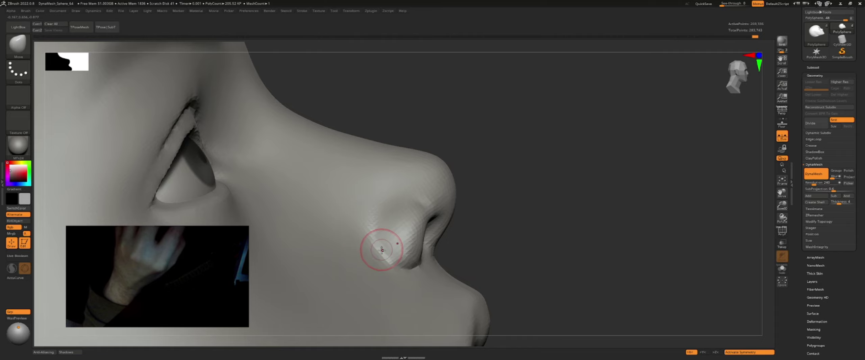
{"action": "mouse_move", "coordinate": [374, 253]}
{"action": "right_mouse_down"}
{"action": "mouse_move", "coordinate": [377, 224]}
{"action": "mouse_move", "coordinate": [393, 254]}
{"action": "mouse_move", "coordinate": [412, 263]}
{"action": "right_mouse_up"}
{"action": "right_click_drag", "start_coordinate": [402, 239], "coordinate": [397, 234]}
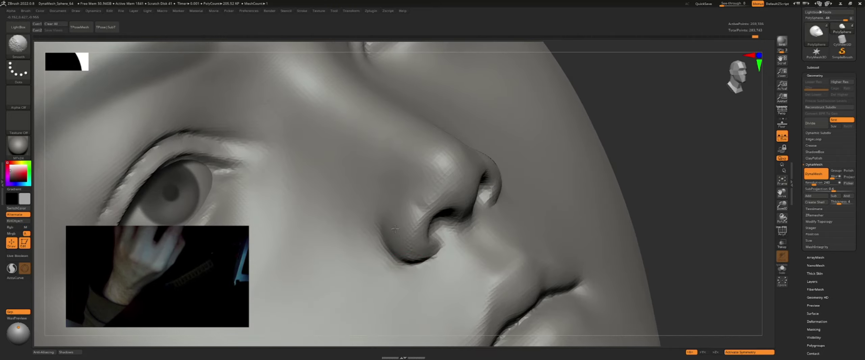
{"action": "right_click_drag", "start_coordinate": [415, 208], "coordinate": [420, 212]}
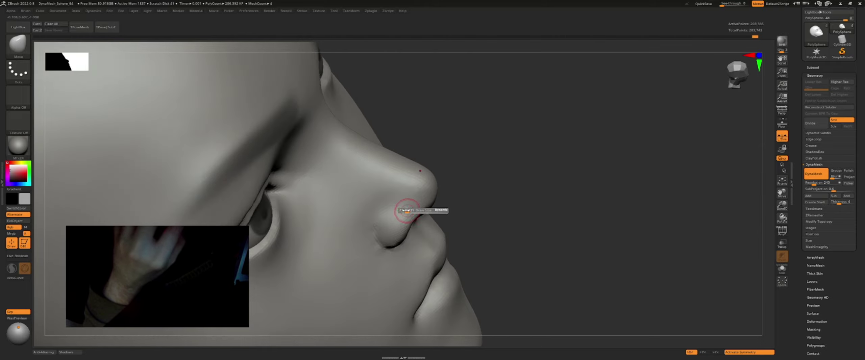
{"action": "left_click_drag", "start_coordinate": [400, 208], "coordinate": [399, 205], "text": "shift"}
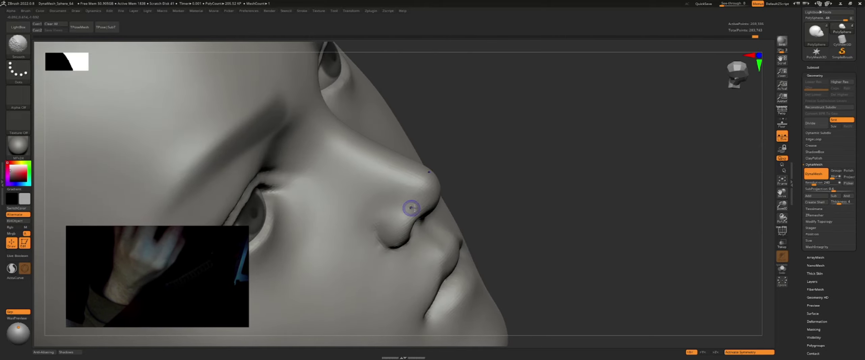
{"action": "mouse_move", "coordinate": [412, 208]}
{"action": "right_mouse_down"}
{"action": "mouse_move", "coordinate": [403, 206]}
{"action": "mouse_move", "coordinate": [440, 192]}
{"action": "mouse_move", "coordinate": [433, 201]}
{"action": "mouse_move", "coordinate": [341, 201]}
{"action": "right_mouse_up"}
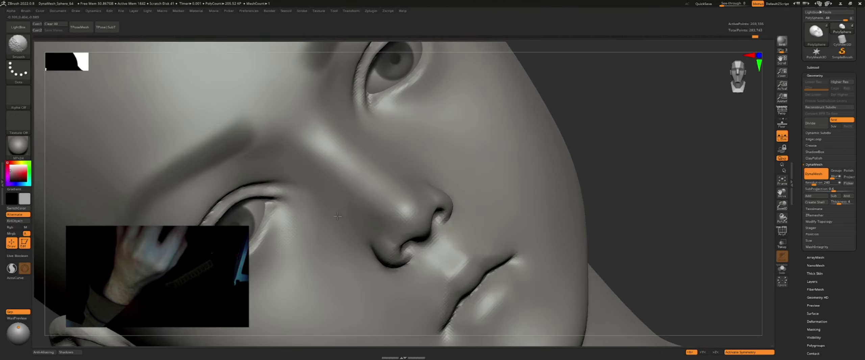
{"action": "right_click_drag", "start_coordinate": [339, 252], "coordinate": [395, 183], "text": "alt"}
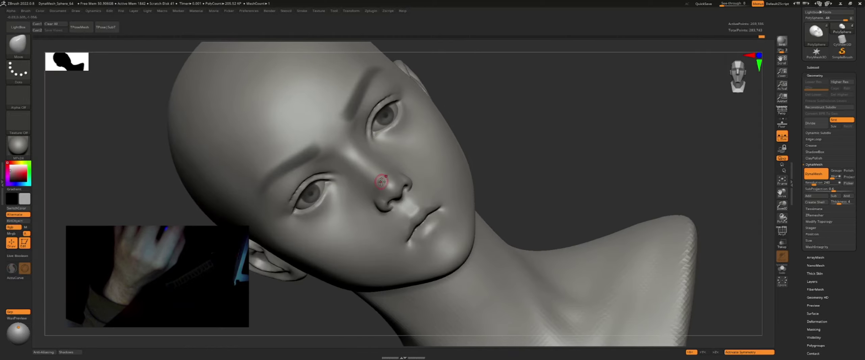
{"action": "right_click_drag", "start_coordinate": [401, 135], "coordinate": [400, 137], "text": "alt"}
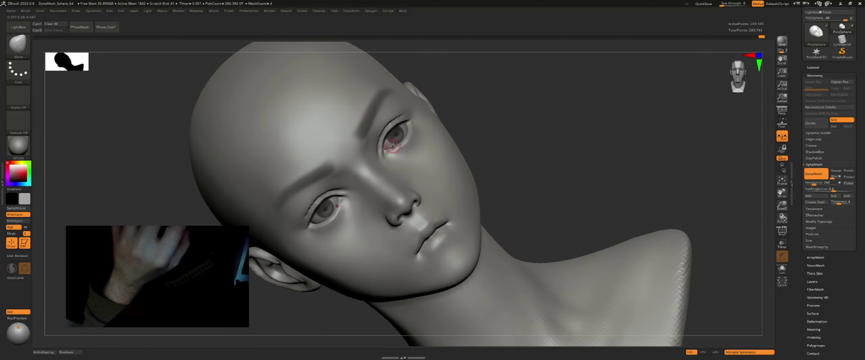
Pick the Paint brush, raise colour intensity to 34 and mark the upper eyelid
{"action": "key", "text": "b"}
{"action": "left_click", "coordinate": [380, 157]}
{"action": "mouse_move", "coordinate": [380, 156]}
{"action": "right_mouse_down"}
{"action": "mouse_move", "coordinate": [376, 139]}
{"action": "mouse_move", "coordinate": [429, 168]}
{"action": "right_mouse_up"}
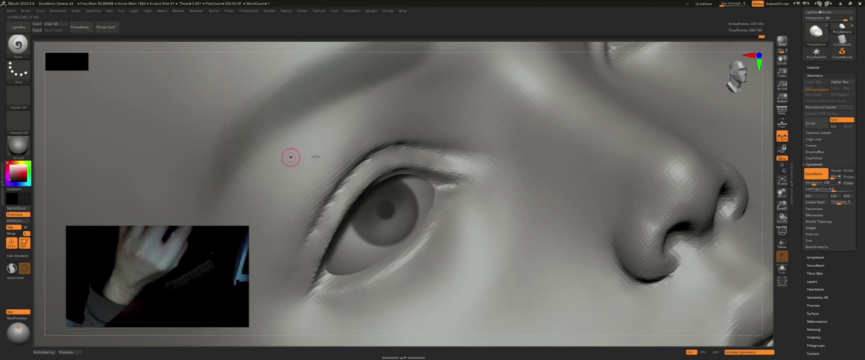
{"action": "right_click", "coordinate": [289, 158]}
{"action": "left_click_drag", "start_coordinate": [342, 169], "coordinate": [345, 169]}
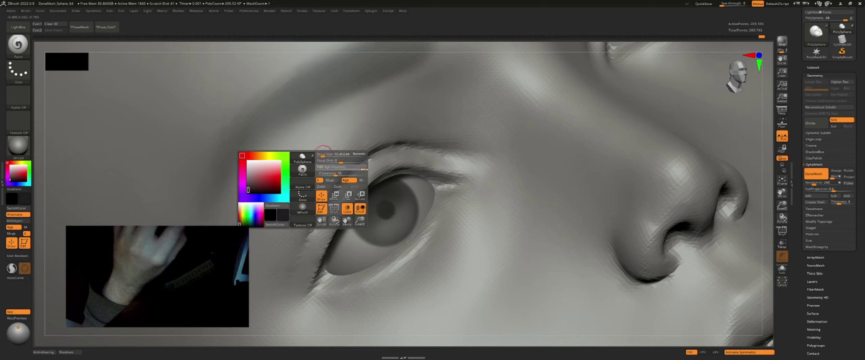
{"action": "left_click_drag", "start_coordinate": [400, 166], "coordinate": [375, 177]}
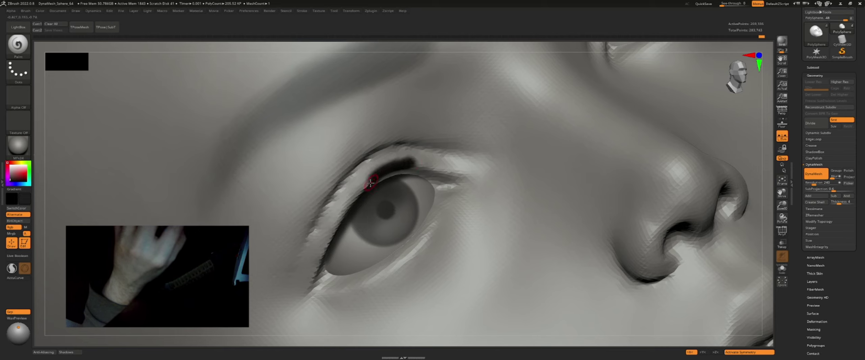
Paint a dark line along the upper eyelid, then undo it
{"action": "right_click", "coordinate": [399, 171]}
{"action": "left_click_drag", "start_coordinate": [430, 166], "coordinate": [349, 203]}
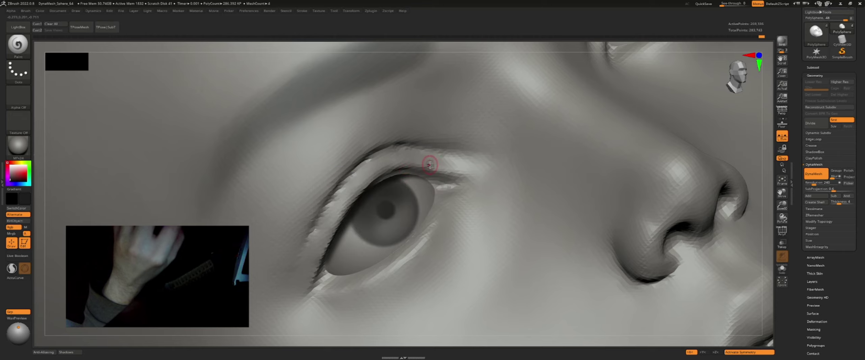
{"action": "key", "text": "ctrl+z"}
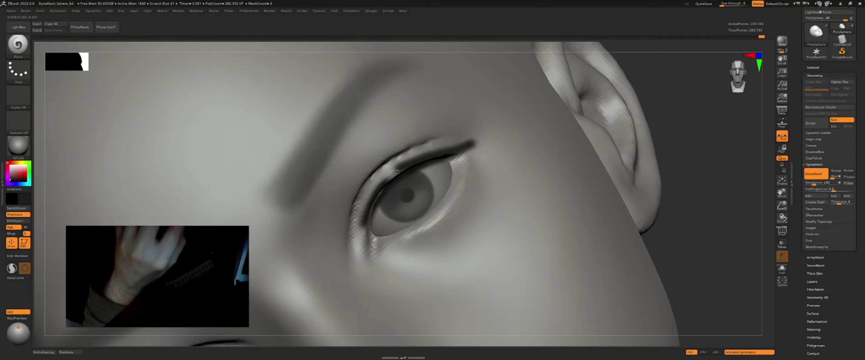
{"action": "key", "text": "ctrl+z"}
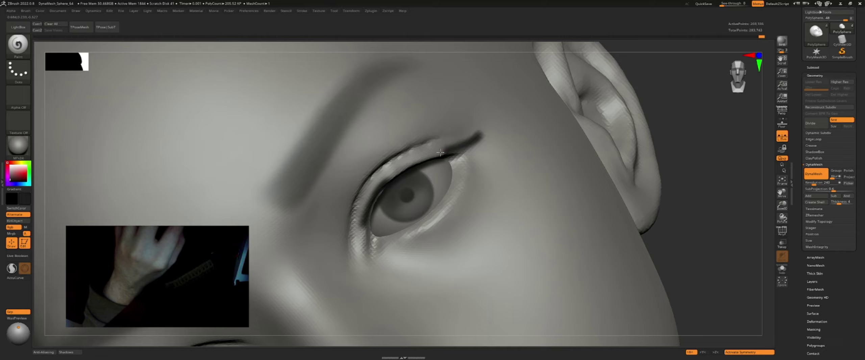
Draw a freehand mask line along the lower eyelid
{"action": "key", "text": "f"}
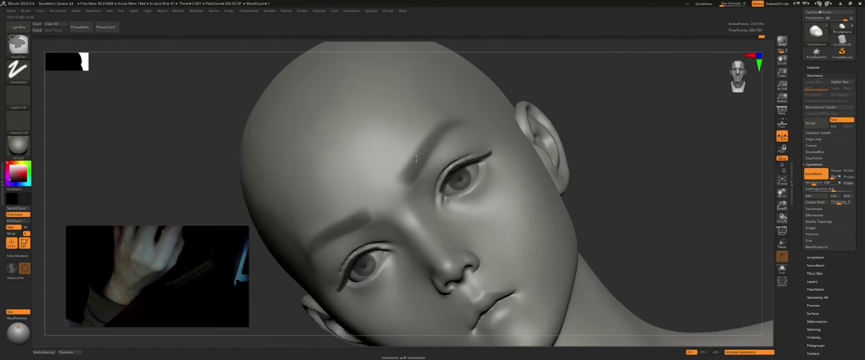
{"action": "mouse_move", "coordinate": [385, 182]}
{"action": "right_mouse_down"}
{"action": "mouse_move", "coordinate": [439, 162]}
{"action": "mouse_move", "coordinate": [497, 121]}
{"action": "right_mouse_up"}
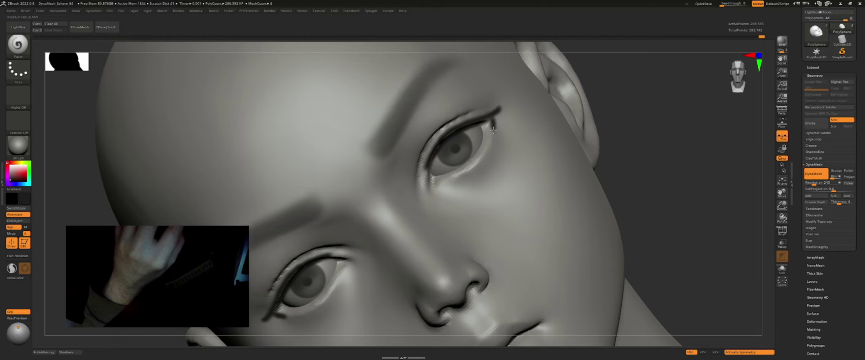
{"action": "key", "text": "f"}
{"action": "mouse_move", "coordinate": [491, 141]}
{"action": "right_mouse_down"}
{"action": "mouse_move", "coordinate": [440, 185]}
{"action": "mouse_move", "coordinate": [480, 174]}
{"action": "right_mouse_up"}
{"action": "mouse_move", "coordinate": [480, 174]}
{"action": "left_mouse_down", "text": "ctrl"}
{"action": "mouse_move", "coordinate": [418, 199]}
{"action": "mouse_move", "coordinate": [361, 203]}
{"action": "left_mouse_up", "text": "ctrl"}
{"action": "mouse_move", "coordinate": [448, 193]}
{"action": "right_mouse_down", "text": "ctrl"}
{"action": "mouse_move", "coordinate": [475, 106]}
{"action": "mouse_move", "coordinate": [374, 174]}
{"action": "right_mouse_up", "text": "ctrl"}
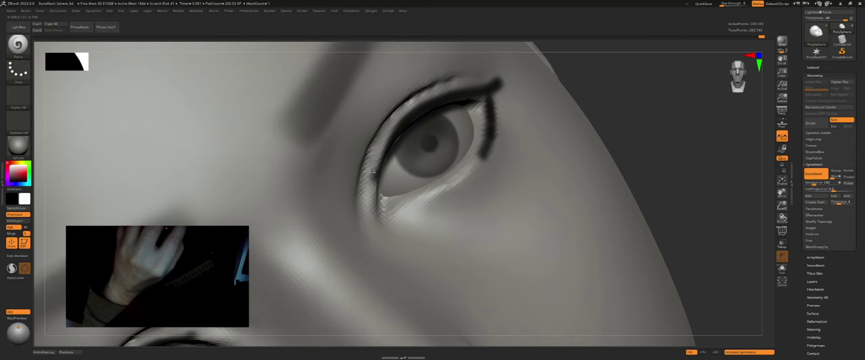
{"action": "mouse_move", "coordinate": [371, 172]}
{"action": "right_mouse_down", "text": "ctrl"}
{"action": "mouse_move", "coordinate": [416, 136]}
{"action": "mouse_move", "coordinate": [465, 141]}
{"action": "mouse_move", "coordinate": [452, 157]}
{"action": "right_mouse_up", "text": "ctrl"}
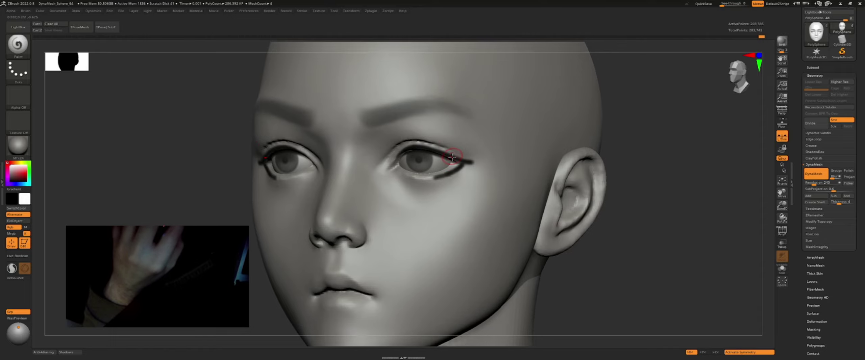
Paint a dark eyeliner flick along the upper eyelid with the Paint brush
{"action": "key", "text": "space"}
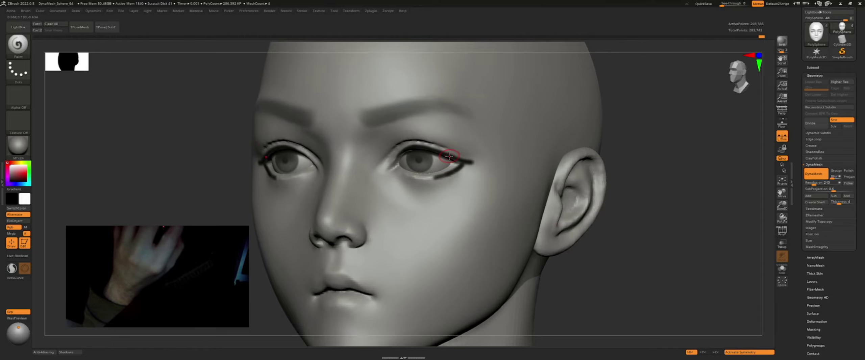
{"action": "mouse_move", "coordinate": [448, 156]}
{"action": "right_mouse_down", "text": "ctrl"}
{"action": "mouse_move", "coordinate": [446, 146]}
{"action": "mouse_move", "coordinate": [428, 173]}
{"action": "right_mouse_up", "text": "ctrl"}
{"action": "key", "text": "b"}
{"action": "key", "text": "p"}
{"action": "key", "text": "Escape"}
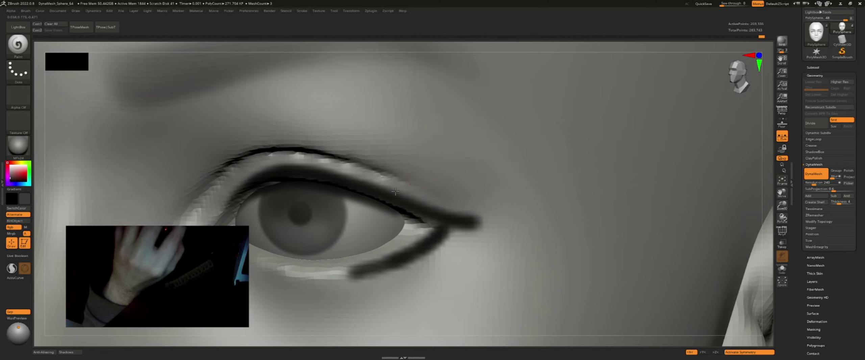
{"action": "mouse_move", "coordinate": [403, 199]}
{"action": "left_mouse_down"}
{"action": "mouse_move", "coordinate": [445, 187]}
{"action": "mouse_move", "coordinate": [458, 193]}
{"action": "mouse_move", "coordinate": [337, 186]}
{"action": "left_mouse_up"}
{"action": "right_click_drag", "start_coordinate": [439, 211], "coordinate": [480, 211], "text": "alt"}
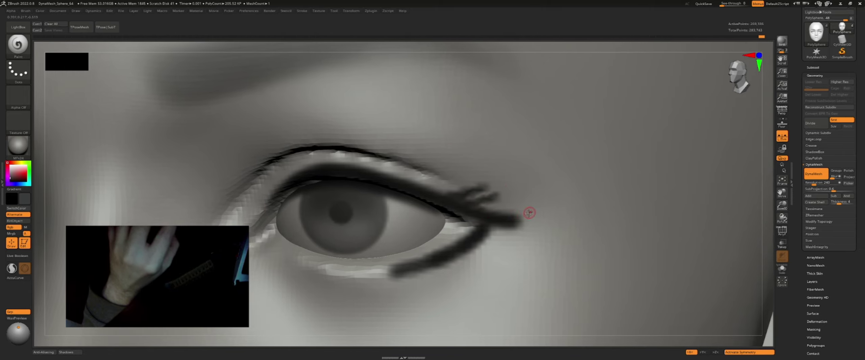
Paint the eyeliner tail sweeping past the outer eye corner
{"action": "right_click_drag", "start_coordinate": [502, 224], "coordinate": [535, 207], "text": "alt"}
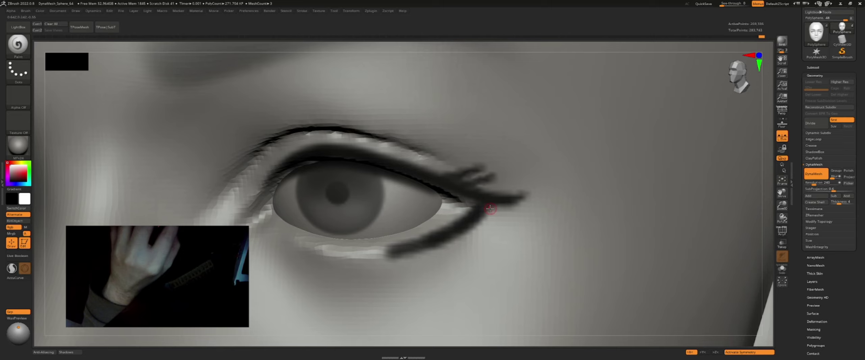
{"action": "right_click_drag", "start_coordinate": [497, 181], "coordinate": [492, 180], "text": "alt"}
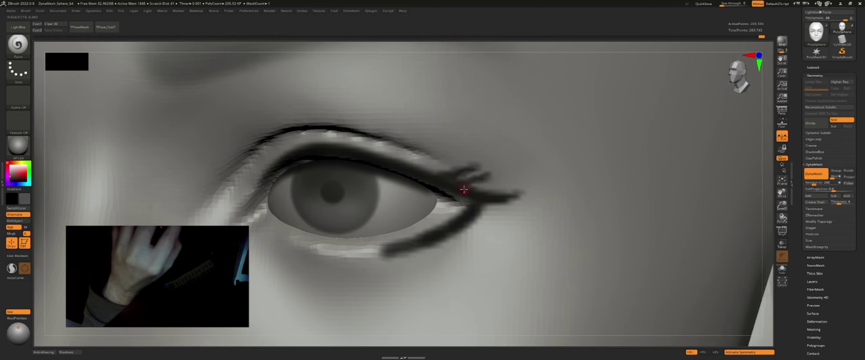
{"action": "mouse_move", "coordinate": [464, 190]}
{"action": "left_mouse_down"}
{"action": "mouse_move", "coordinate": [511, 179]}
{"action": "mouse_move", "coordinate": [479, 192]}
{"action": "mouse_move", "coordinate": [496, 193]}
{"action": "left_mouse_up"}
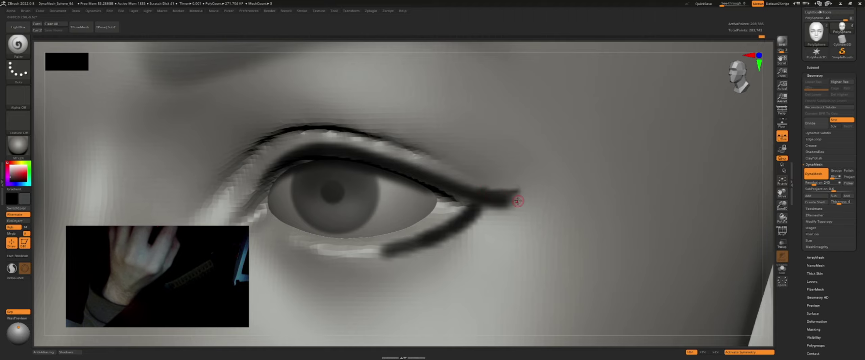
{"action": "key", "text": "f"}
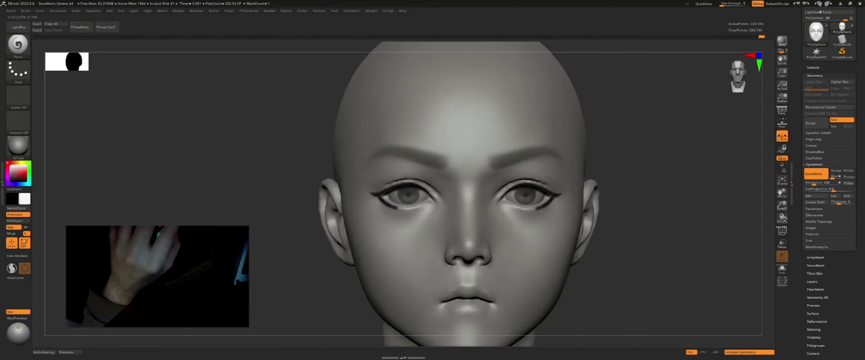
{"action": "mouse_move", "coordinate": [500, 236]}
{"action": "right_mouse_down", "text": "ctrl"}
{"action": "mouse_move", "coordinate": [502, 188]}
{"action": "mouse_move", "coordinate": [441, 143]}
{"action": "right_mouse_up", "text": "ctrl"}
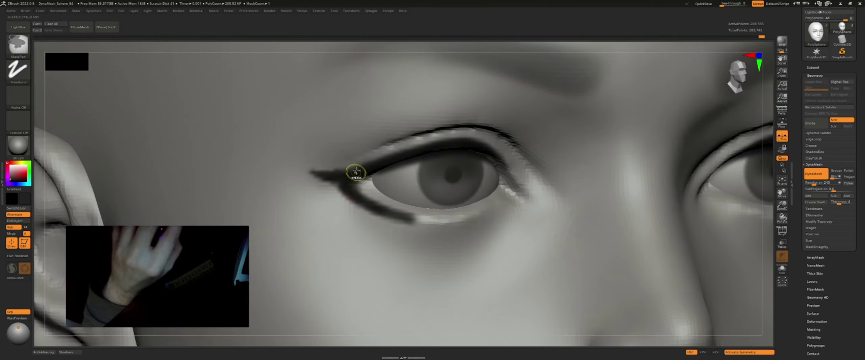
{"action": "right_click_drag", "start_coordinate": [355, 171], "coordinate": [343, 182], "text": "ctrl"}
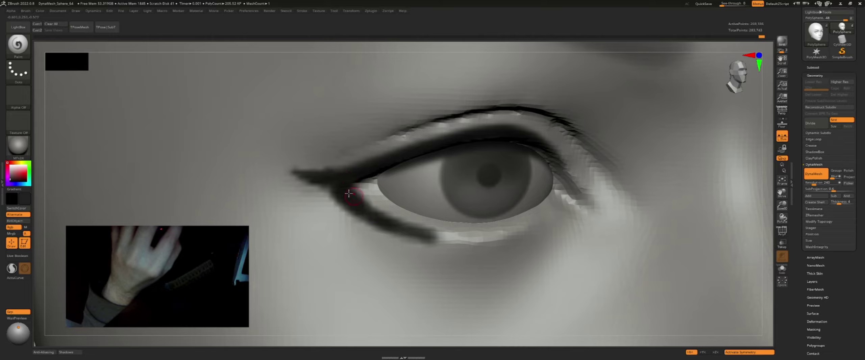
{"action": "mouse_move", "coordinate": [341, 189]}
{"action": "right_mouse_down", "text": "ctrl"}
{"action": "mouse_move", "coordinate": [392, 144]}
{"action": "mouse_move", "coordinate": [437, 132]}
{"action": "mouse_move", "coordinate": [357, 197]}
{"action": "right_mouse_up", "text": "ctrl"}
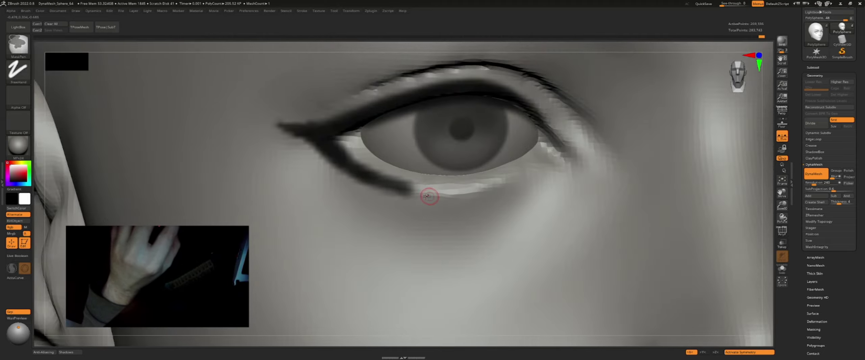
{"action": "mouse_move", "coordinate": [446, 205]}
{"action": "right_mouse_down", "text": "ctrl"}
{"action": "mouse_move", "coordinate": [359, 143]}
{"action": "mouse_move", "coordinate": [427, 162]}
{"action": "right_mouse_up", "text": "ctrl"}
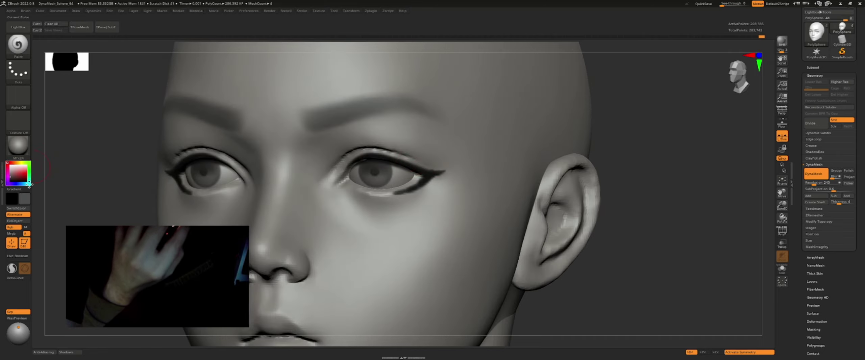
Set the brush Draw Size to about 38.6 and darken the eyeliner tail
{"action": "right_click", "coordinate": [267, 162]}
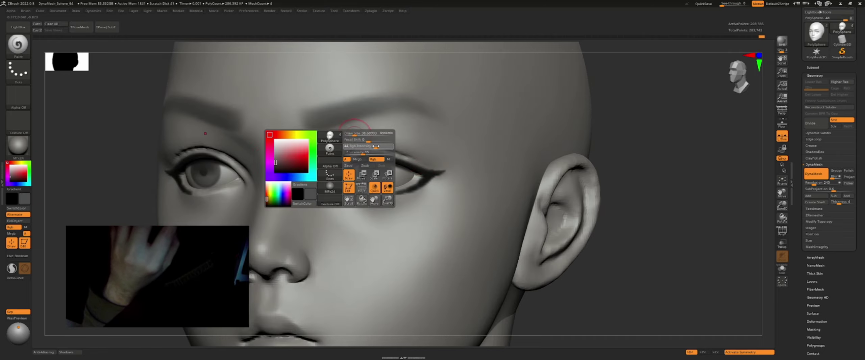
{"action": "left_click_drag", "start_coordinate": [380, 146], "coordinate": [385, 146]}
{"action": "right_click_drag", "start_coordinate": [386, 145], "coordinate": [432, 122], "text": "ctrl"}
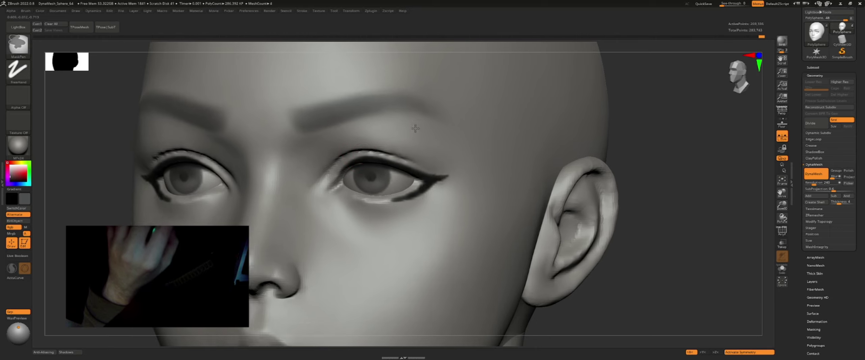
{"action": "right_click", "coordinate": [432, 122]}
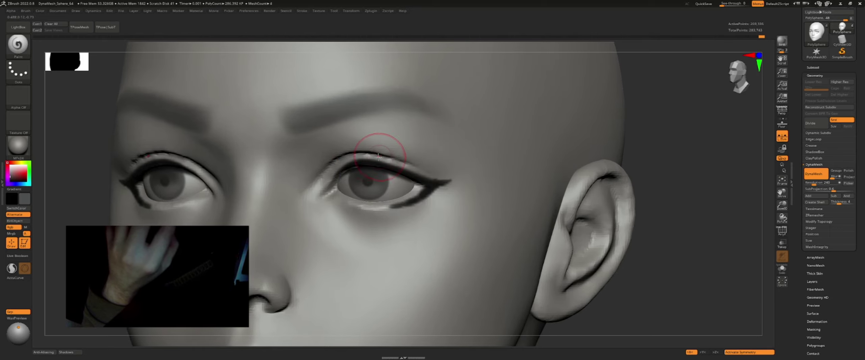
{"action": "left_click_drag", "start_coordinate": [454, 175], "coordinate": [440, 176]}
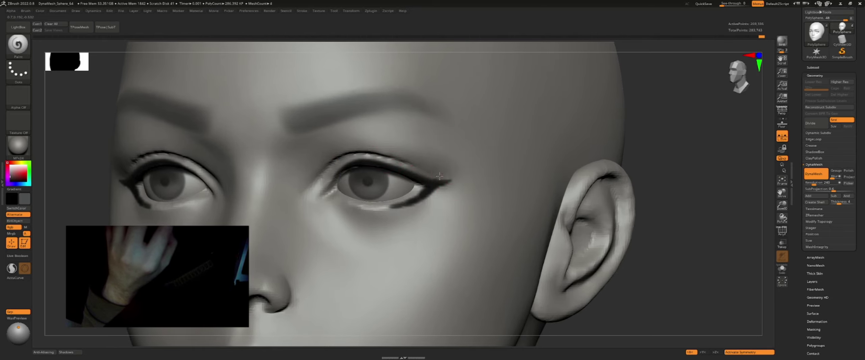
Shrink the brush for fine eyelid work and set the secondary colour to white
{"action": "right_click_drag", "start_coordinate": [456, 176], "coordinate": [444, 135], "text": "ctrl"}
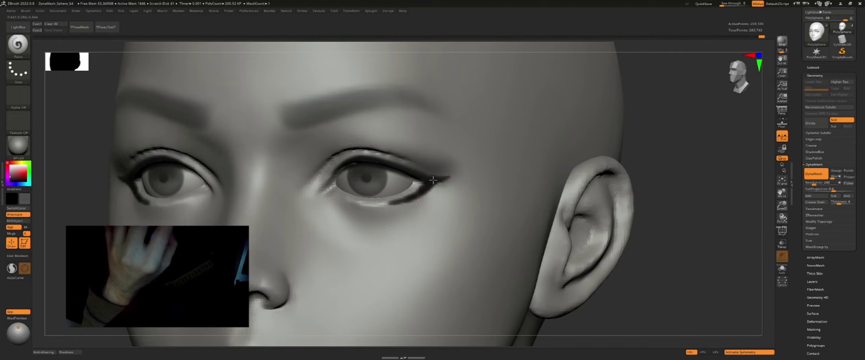
{"action": "key", "text": "f"}
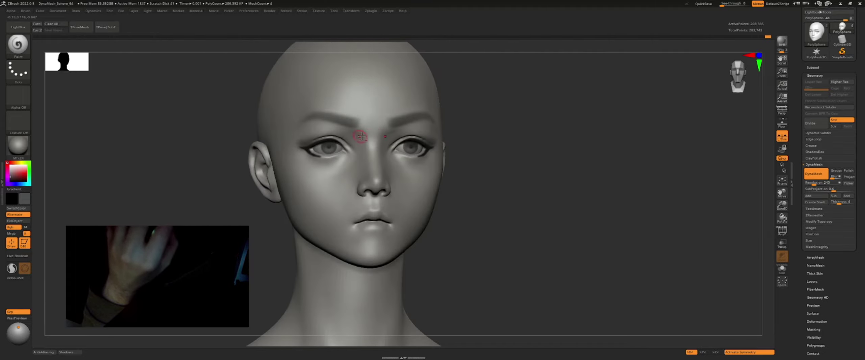
{"action": "right_click_drag", "start_coordinate": [371, 129], "coordinate": [408, 152]}
{"action": "key", "text": "s"}
{"action": "left_click_drag", "start_coordinate": [408, 152], "coordinate": [445, 156]}
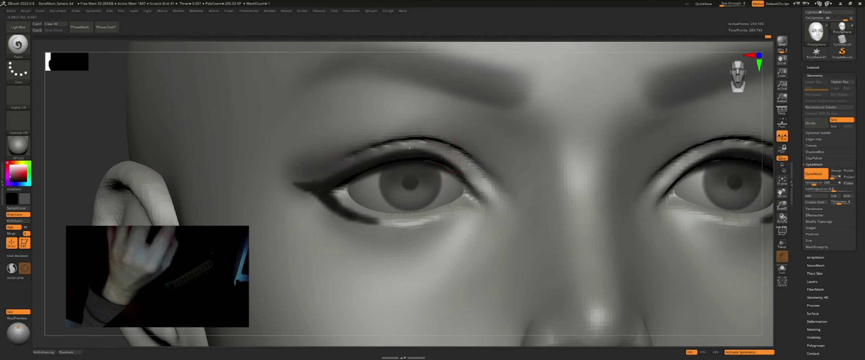
{"action": "key", "text": "c"}
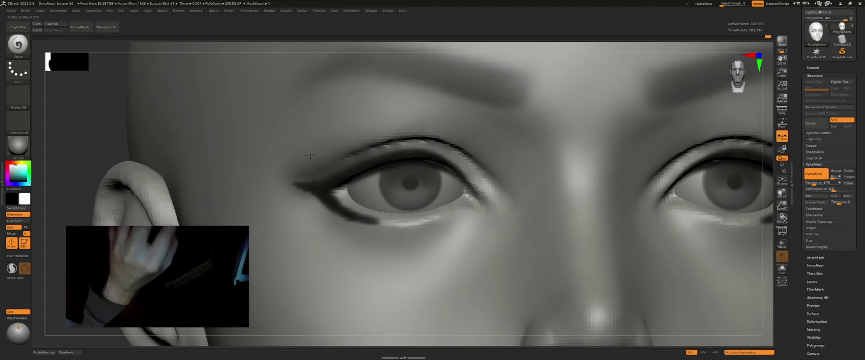
{"action": "key", "text": "f"}
{"action": "right_click_drag", "start_coordinate": [275, 161], "coordinate": [449, 154]}
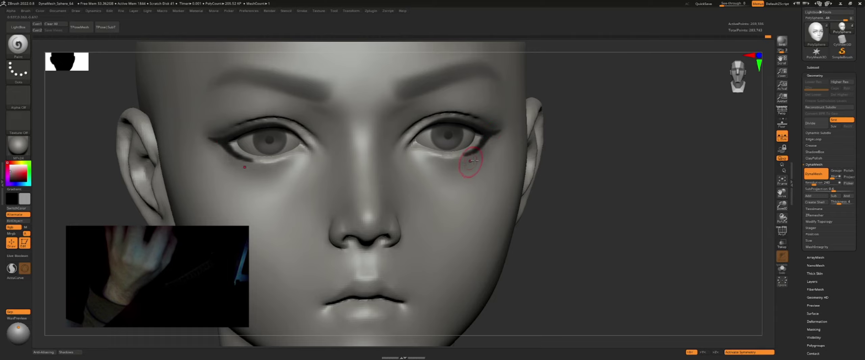
Choose the Move brush, then the Standard brush, orbiting around the eye
{"action": "mouse_move", "coordinate": [474, 160]}
{"action": "right_mouse_down"}
{"action": "mouse_move", "coordinate": [523, 147]}
{"action": "mouse_move", "coordinate": [465, 157]}
{"action": "mouse_move", "coordinate": [493, 184]}
{"action": "mouse_move", "coordinate": [463, 174]}
{"action": "mouse_move", "coordinate": [446, 184]}
{"action": "right_mouse_up"}
{"action": "key", "text": "b"}
{"action": "key", "text": "m"}
{"action": "key", "text": "v"}
{"action": "key", "text": "b"}
{"action": "key", "text": "s"}
{"action": "key", "text": "t"}
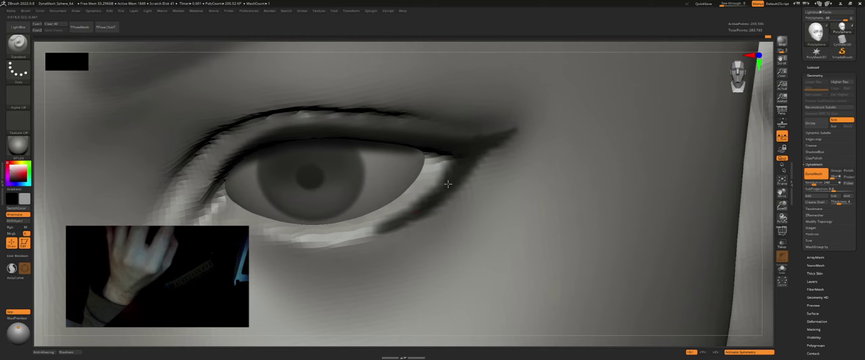
{"action": "mouse_move", "coordinate": [444, 179]}
{"action": "right_mouse_down", "text": "alt"}
{"action": "mouse_move", "coordinate": [353, 174]}
{"action": "mouse_move", "coordinate": [455, 193]}
{"action": "mouse_move", "coordinate": [440, 178]}
{"action": "right_mouse_up", "text": "alt"}
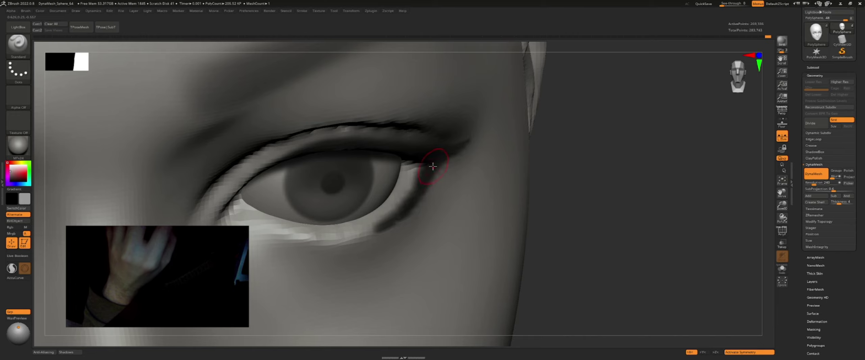
{"action": "right_click_drag", "start_coordinate": [421, 181], "coordinate": [424, 178]}
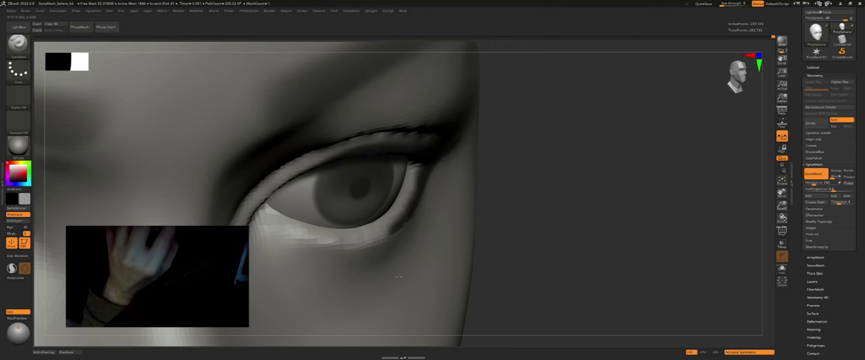
{"action": "mouse_move", "coordinate": [403, 269]}
{"action": "right_mouse_down"}
{"action": "mouse_move", "coordinate": [338, 270]}
{"action": "mouse_move", "coordinate": [381, 263]}
{"action": "right_mouse_up"}
Select the Paint brush and darken the lower lip with one stroke
{"action": "right_click_drag", "start_coordinate": [512, 258], "coordinate": [433, 245], "text": "ctrl"}
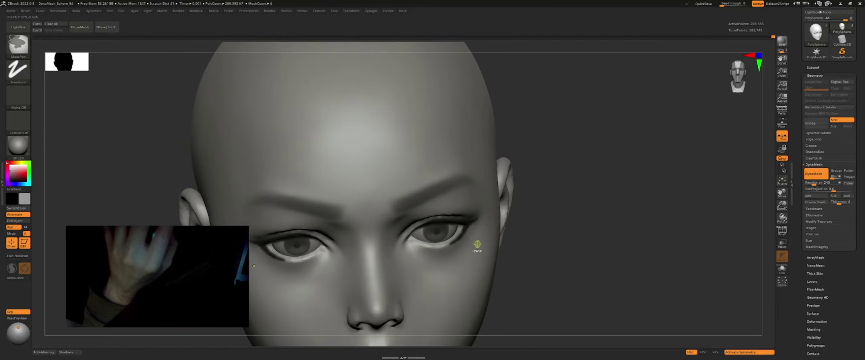
{"action": "key", "text": "f"}
{"action": "mouse_move", "coordinate": [559, 216]}
{"action": "right_mouse_down", "text": "ctrl"}
{"action": "mouse_move", "coordinate": [533, 160]}
{"action": "mouse_move", "coordinate": [456, 154]}
{"action": "mouse_move", "coordinate": [481, 63]}
{"action": "right_mouse_up", "text": "ctrl"}
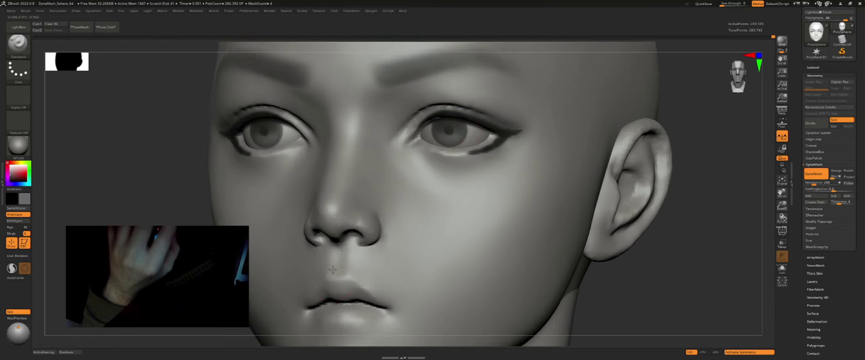
{"action": "key", "text": "s"}
{"action": "key", "text": "b"}
{"action": "key", "text": "p"}
{"action": "key", "text": "a"}
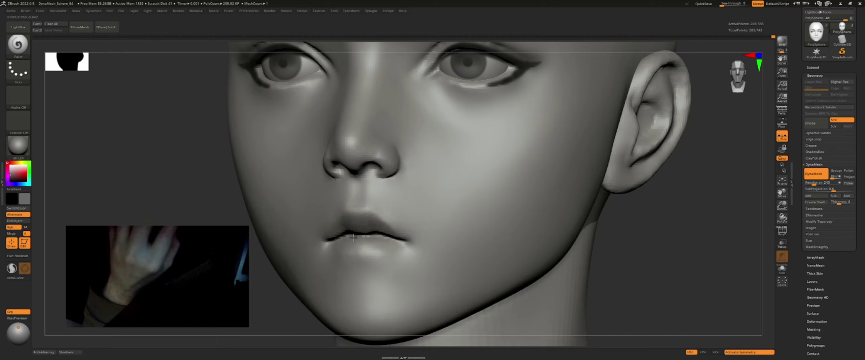
{"action": "left_click_drag", "start_coordinate": [387, 238], "coordinate": [336, 250]}
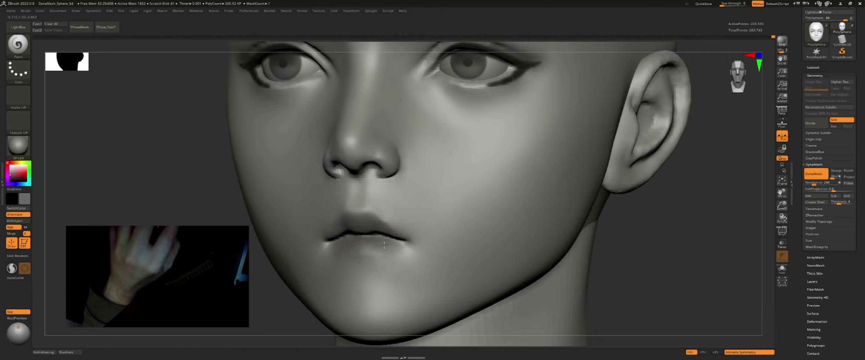
Orbit through three-quarter and frontal views to check the lip, then zoom out
{"action": "right_click_drag", "start_coordinate": [391, 241], "coordinate": [388, 236]}
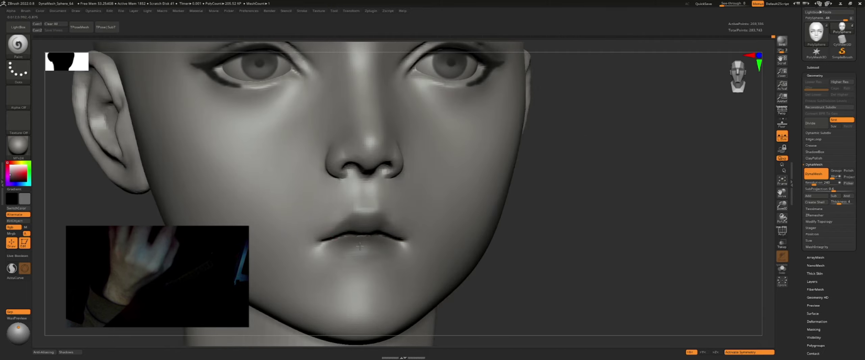
{"action": "right_click_drag", "start_coordinate": [347, 234], "coordinate": [356, 227]}
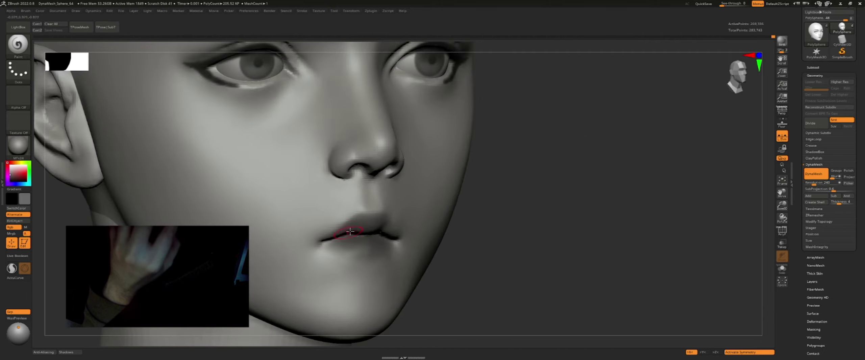
{"action": "key", "text": "f"}
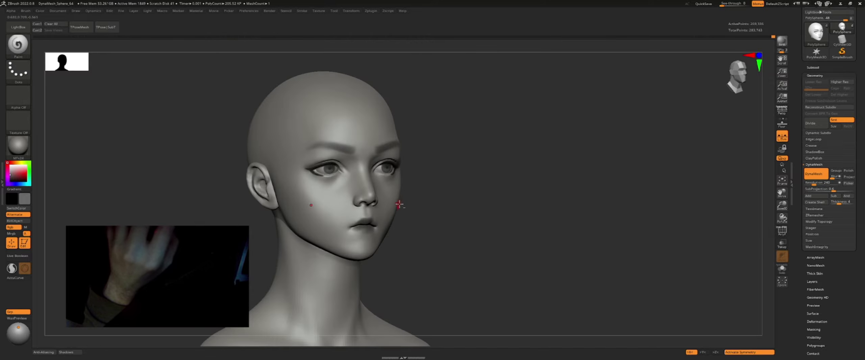
{"action": "mouse_move", "coordinate": [439, 202]}
{"action": "right_mouse_down"}
{"action": "mouse_move", "coordinate": [425, 187]}
{"action": "mouse_move", "coordinate": [338, 202]}
{"action": "mouse_move", "coordinate": [380, 222]}
{"action": "right_mouse_up"}
{"action": "right_click_drag", "start_coordinate": [462, 214], "coordinate": [473, 199]}
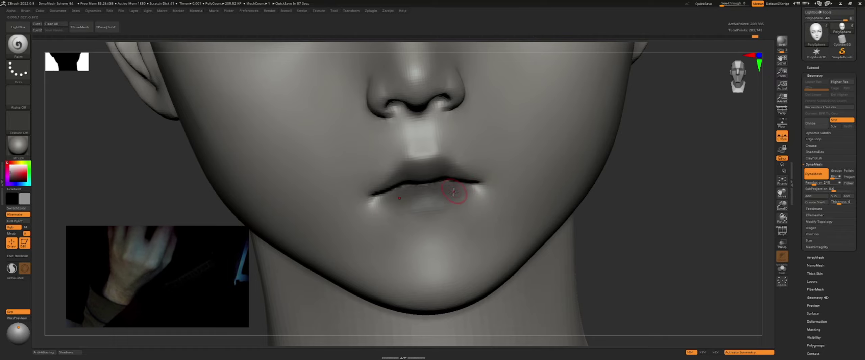
{"action": "right_click_drag", "start_coordinate": [404, 204], "coordinate": [370, 218]}
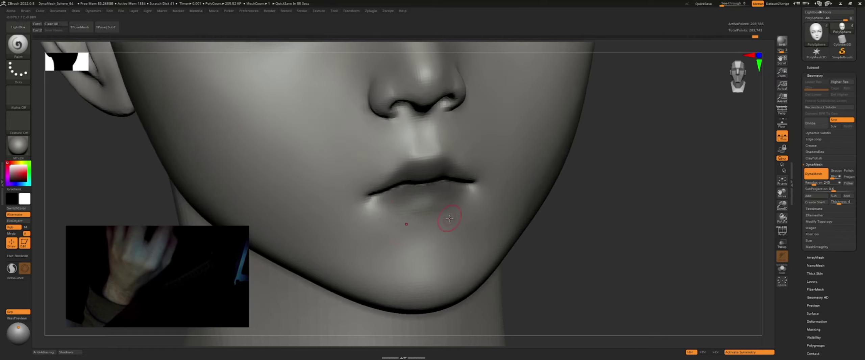
{"action": "key", "text": "f"}
{"action": "mouse_move", "coordinate": [450, 219]}
{"action": "right_mouse_down"}
{"action": "mouse_move", "coordinate": [618, 158]}
{"action": "mouse_move", "coordinate": [546, 164]}
{"action": "mouse_move", "coordinate": [491, 149]}
{"action": "mouse_move", "coordinate": [478, 178]}
{"action": "mouse_move", "coordinate": [479, 154]}
{"action": "mouse_move", "coordinate": [438, 141]}
{"action": "mouse_move", "coordinate": [482, 160]}
{"action": "mouse_move", "coordinate": [483, 170]}
{"action": "right_mouse_up"}
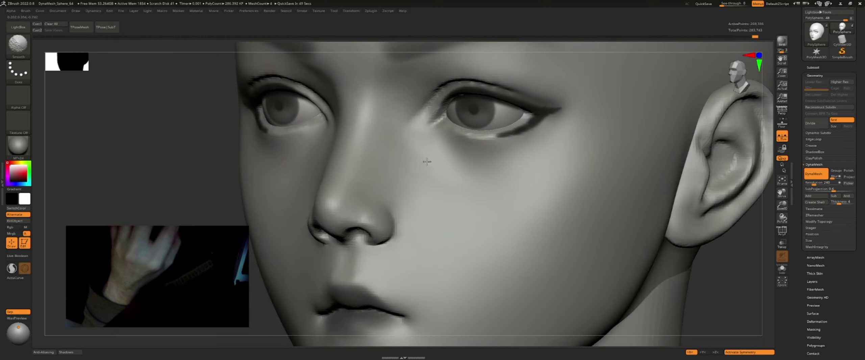
Pick Clay Buildup and Smooth brushes, inspect the eyes front and three-quarter, then frame the bust
{"action": "right_click_drag", "start_coordinate": [402, 87], "coordinate": [419, 105], "text": "ctrl"}
{"action": "key", "text": "b"}
{"action": "key", "text": "c"}
{"action": "key", "text": "b"}
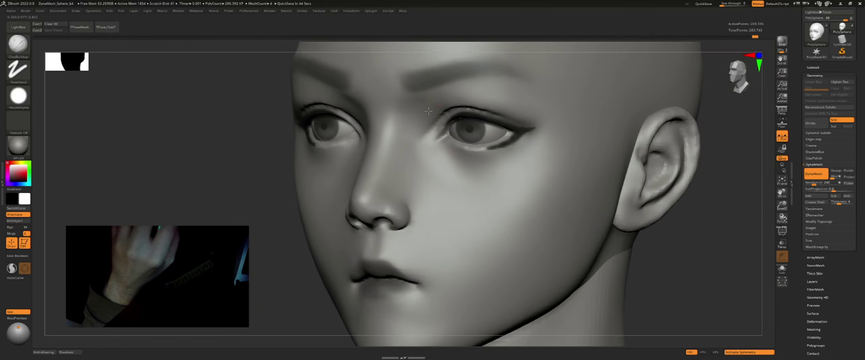
{"action": "key", "text": "s"}
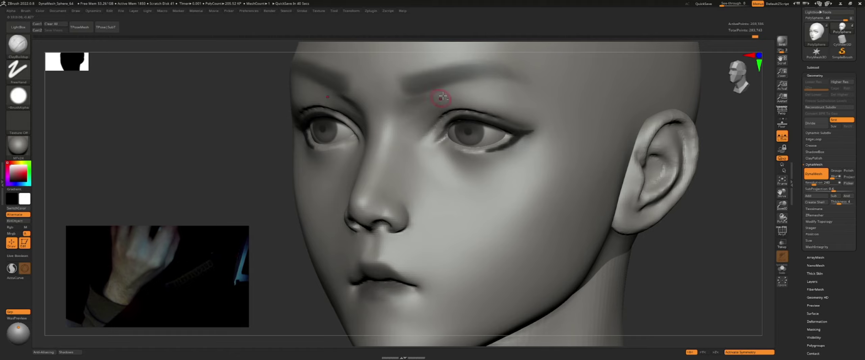
{"action": "key", "text": "shift"}
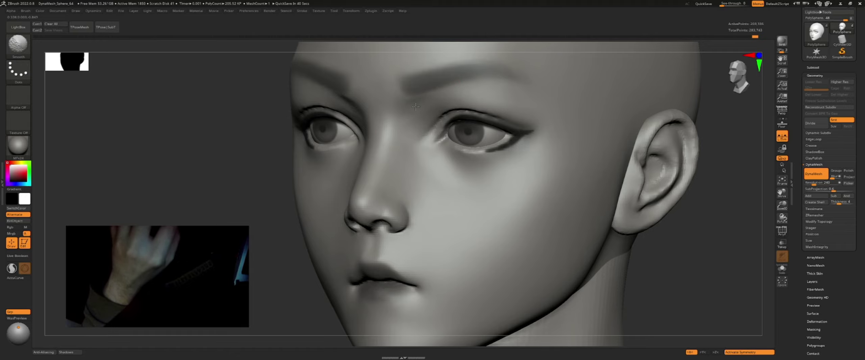
{"action": "right_click_drag", "start_coordinate": [416, 107], "coordinate": [402, 139], "text": "shift"}
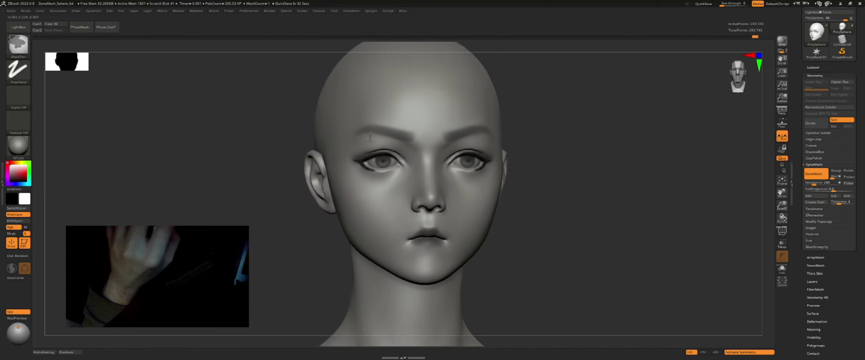
{"action": "mouse_move", "coordinate": [379, 130]}
{"action": "right_mouse_down"}
{"action": "mouse_move", "coordinate": [473, 175]}
{"action": "mouse_move", "coordinate": [411, 174]}
{"action": "right_mouse_up"}
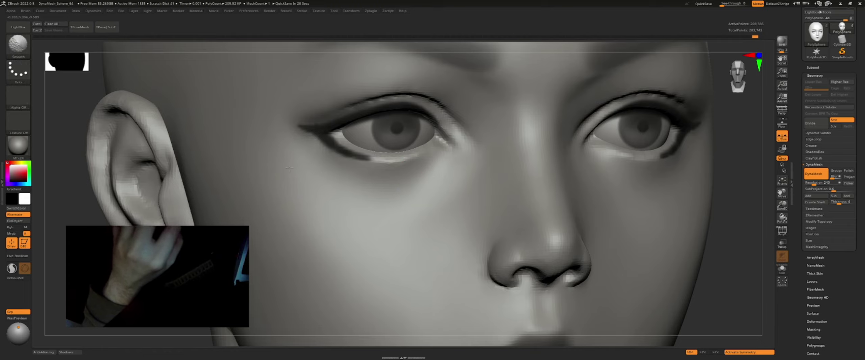
{"action": "mouse_move", "coordinate": [267, 144]}
{"action": "right_mouse_down", "text": "ctrl"}
{"action": "mouse_move", "coordinate": [531, 151]}
{"action": "mouse_move", "coordinate": [521, 149]}
{"action": "right_mouse_up", "text": "ctrl"}
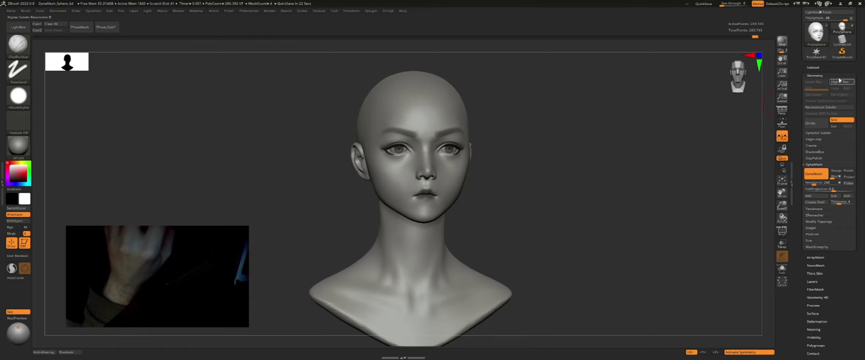
Append a sphere subtool and move it up onto the top of the head
{"action": "left_click", "coordinate": [813, 67]}
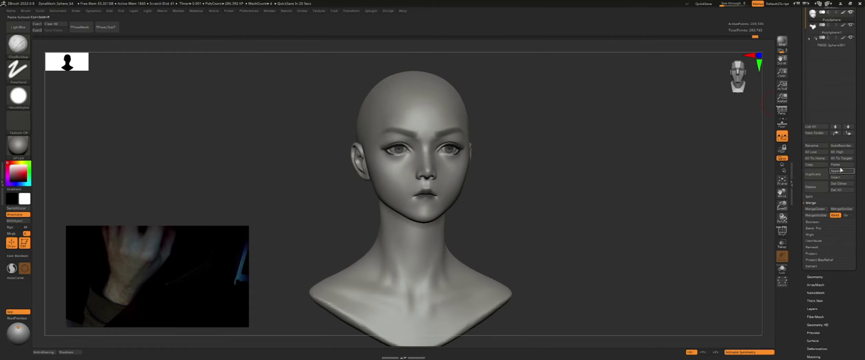
{"action": "left_click", "coordinate": [840, 171]}
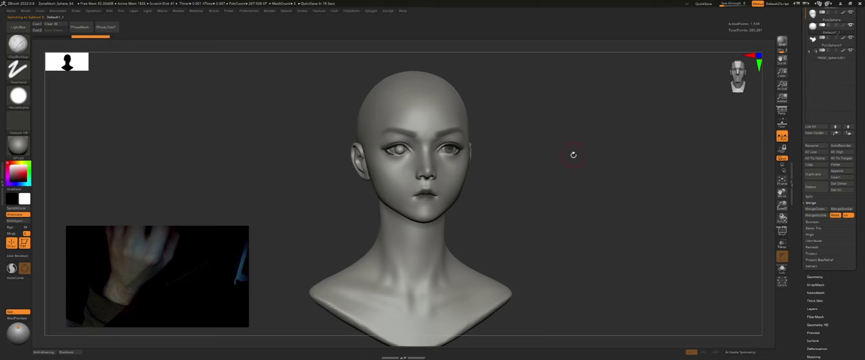
{"action": "mouse_move", "coordinate": [573, 155]}
{"action": "right_mouse_down"}
{"action": "mouse_move", "coordinate": [524, 144]}
{"action": "mouse_move", "coordinate": [529, 164]}
{"action": "right_mouse_up"}
{"action": "key", "text": "w"}
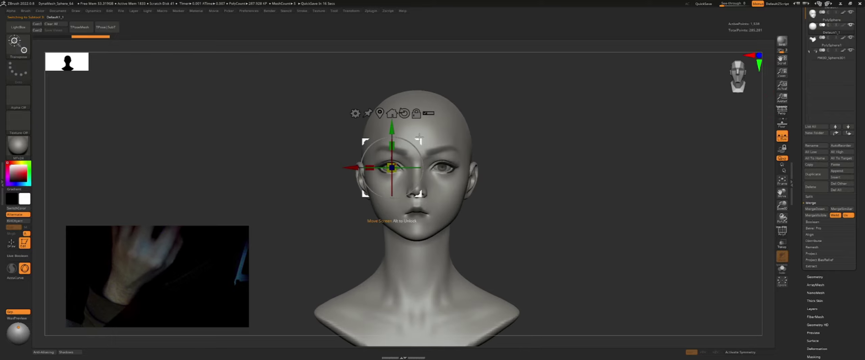
{"action": "left_click", "coordinate": [408, 91]}
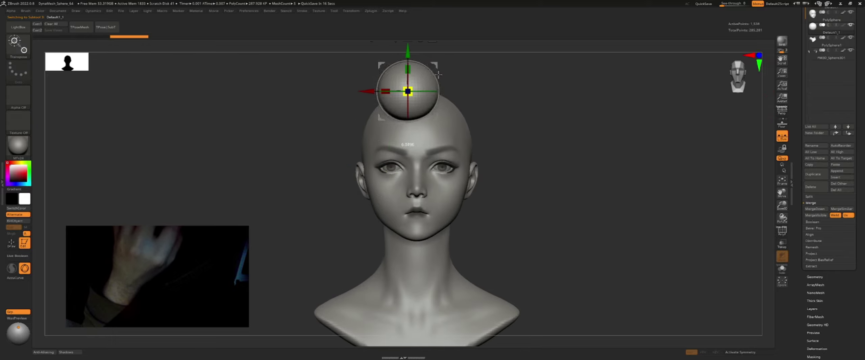
{"action": "mouse_move", "coordinate": [411, 83]}
{"action": "right_mouse_down", "text": "shift"}
{"action": "mouse_move", "coordinate": [484, 92]}
{"action": "mouse_move", "coordinate": [502, 110]}
{"action": "right_mouse_up", "text": "shift"}
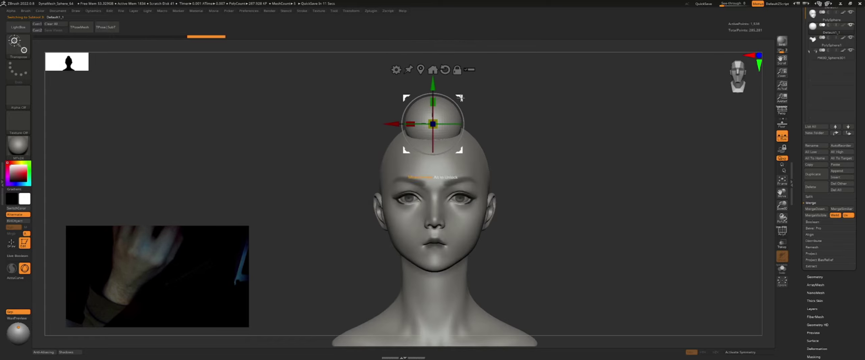
With SnakeHook, pull the sphere into a hooked lock whose tip drops over the eye
{"action": "key", "text": "b"}
{"action": "key", "text": "s"}
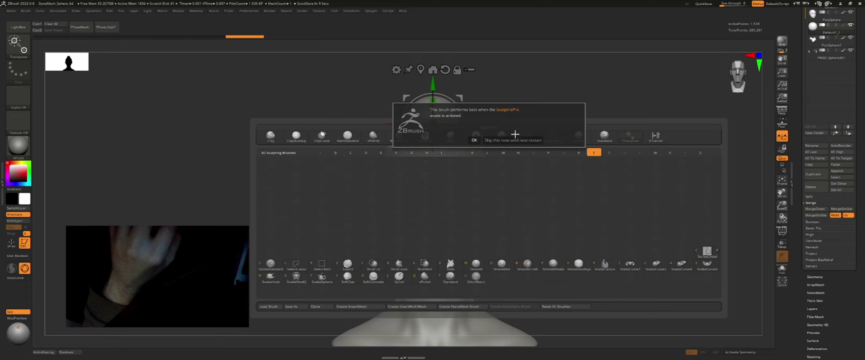
{"action": "key", "text": "h"}
{"action": "mouse_move", "coordinate": [489, 125]}
{"action": "right_mouse_down"}
{"action": "mouse_move", "coordinate": [462, 110]}
{"action": "mouse_move", "coordinate": [467, 123]}
{"action": "right_mouse_up"}
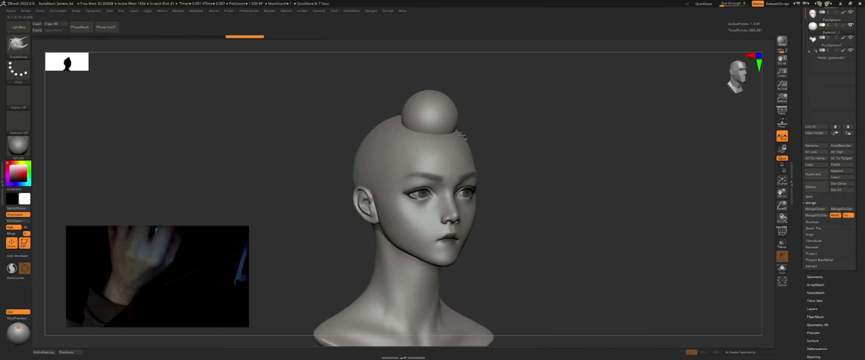
{"action": "left_click_drag", "start_coordinate": [468, 122], "coordinate": [500, 169]}
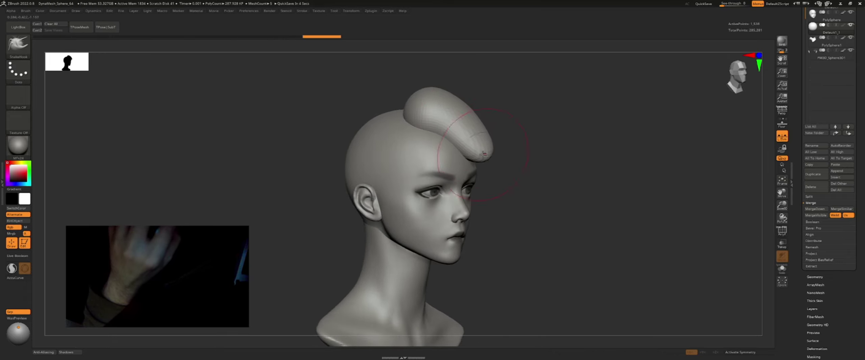
{"action": "right_click_drag", "start_coordinate": [500, 169], "coordinate": [489, 149]}
{"action": "mouse_move", "coordinate": [488, 150]}
{"action": "left_mouse_down"}
{"action": "mouse_move", "coordinate": [481, 185]}
{"action": "mouse_move", "coordinate": [497, 180]}
{"action": "left_mouse_up"}
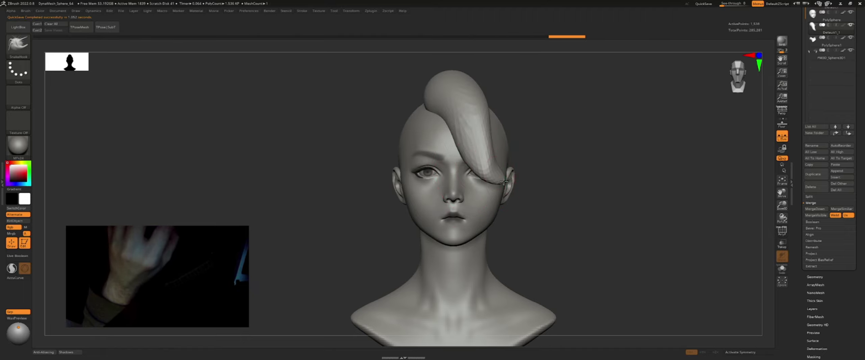
{"action": "left_click_drag", "start_coordinate": [500, 174], "coordinate": [514, 185]}
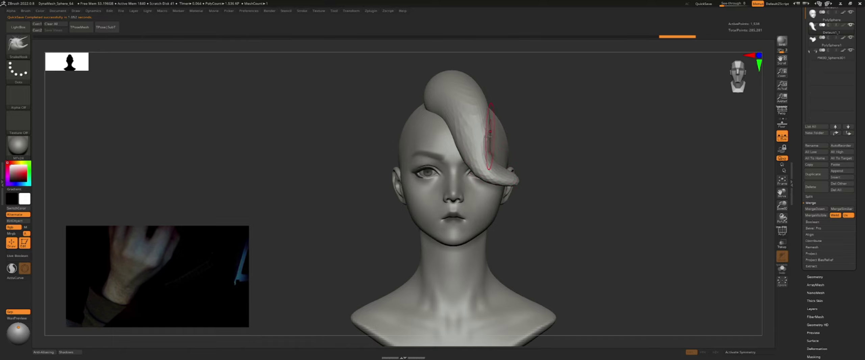
Reshape the lock's inner curve and pull its outer side outward, checking from the side
{"action": "scroll", "coordinate": [448, 125], "scroll_direction": "up", "scroll_amount": 2}
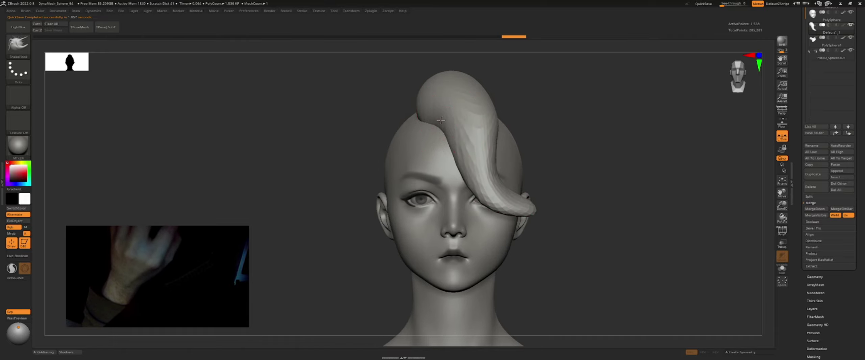
{"action": "left_click_drag", "start_coordinate": [440, 110], "coordinate": [447, 117]}
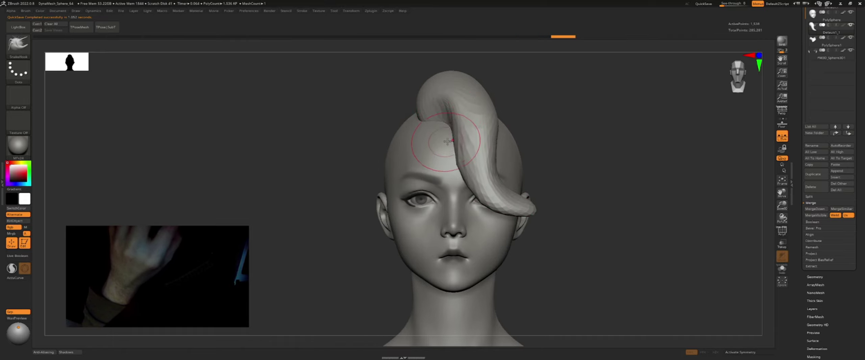
{"action": "right_click_drag", "start_coordinate": [447, 114], "coordinate": [437, 136], "text": "alt"}
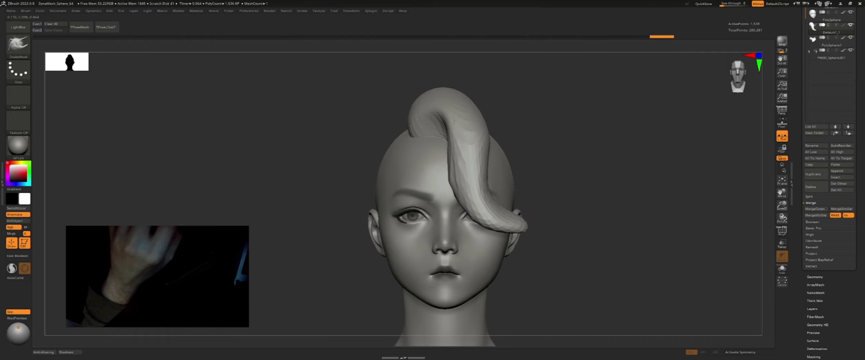
{"action": "left_click_drag", "start_coordinate": [478, 110], "coordinate": [490, 137]}
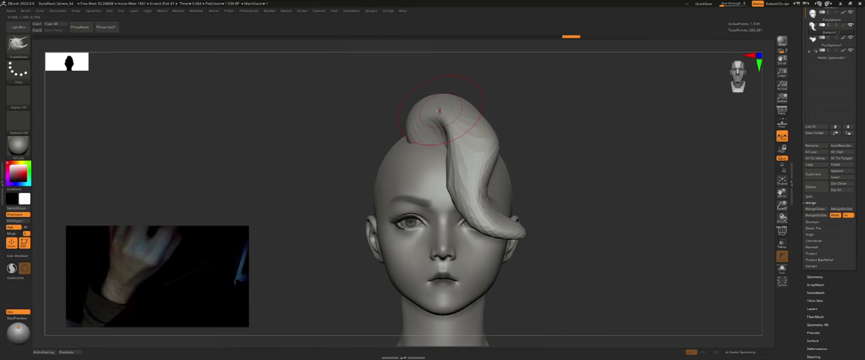
{"action": "mouse_move", "coordinate": [423, 140]}
{"action": "right_mouse_down"}
{"action": "mouse_move", "coordinate": [372, 125]}
{"action": "mouse_move", "coordinate": [388, 99]}
{"action": "mouse_move", "coordinate": [408, 98]}
{"action": "right_mouse_up"}
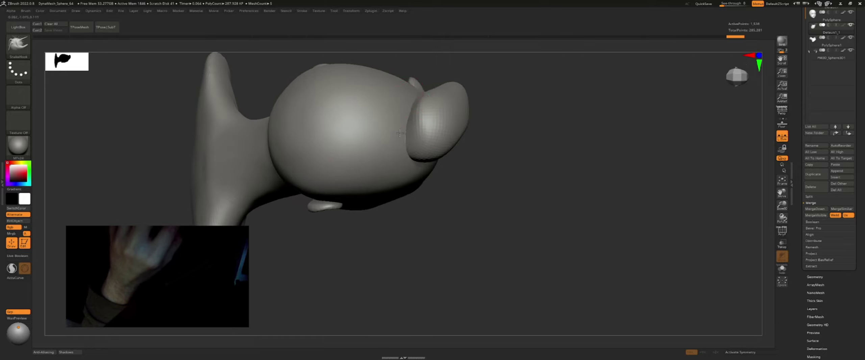
{"action": "mouse_move", "coordinate": [398, 137]}
{"action": "right_mouse_down"}
{"action": "mouse_move", "coordinate": [446, 162]}
{"action": "mouse_move", "coordinate": [414, 144]}
{"action": "mouse_move", "coordinate": [535, 171]}
{"action": "right_mouse_up"}
Select the Pinch brush and lower its Z Intensity from 44 to 31
{"action": "key", "text": "b"}
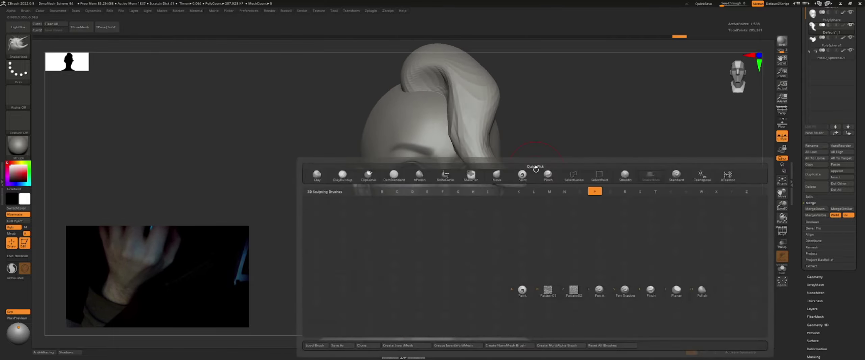
{"action": "key", "text": "p"}
{"action": "key", "text": "i"}
{"action": "key", "text": "space"}
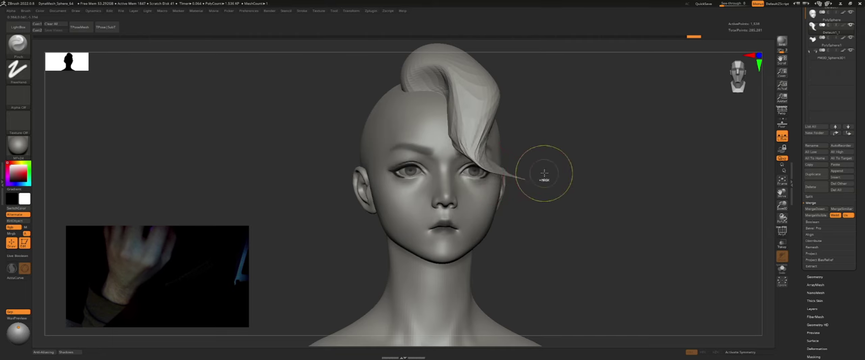
{"action": "key", "text": "space"}
{"action": "left_click_drag", "start_coordinate": [559, 190], "coordinate": [549, 191]}
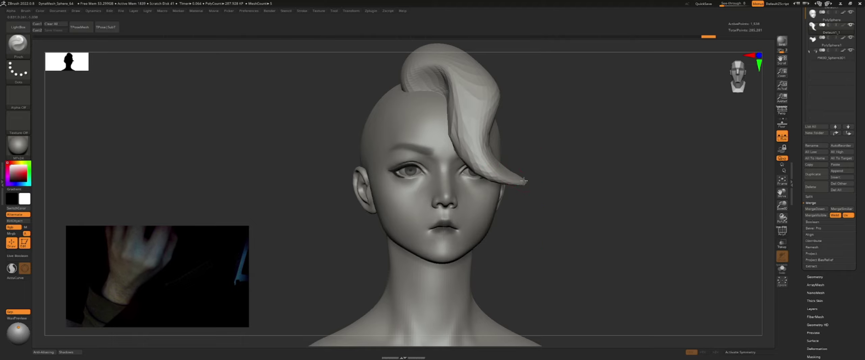
{"action": "mouse_move", "coordinate": [524, 181]}
{"action": "left_mouse_down"}
{"action": "mouse_move", "coordinate": [508, 173]}
{"action": "mouse_move", "coordinate": [547, 168]}
{"action": "left_mouse_up"}
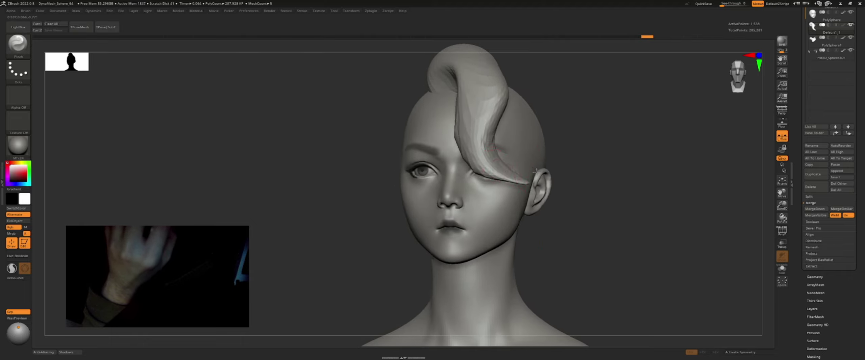
Switch to the Move brush, adjust its size and view the lock in profile
{"action": "key", "text": "b"}
{"action": "key", "text": "m"}
{"action": "key", "text": "v"}
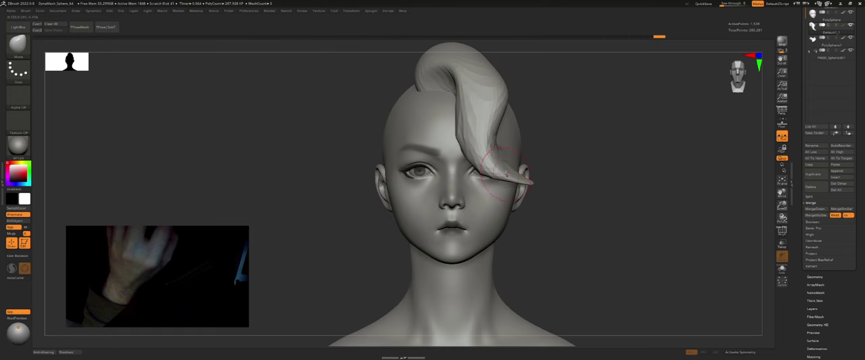
{"action": "key", "text": "s"}
{"action": "right_click_drag", "start_coordinate": [519, 167], "coordinate": [454, 184]}
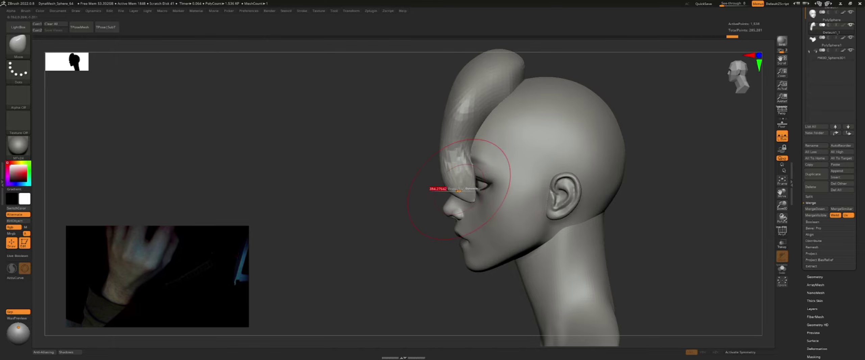
{"action": "right_click_drag", "start_coordinate": [454, 189], "coordinate": [527, 145]}
{"action": "key", "text": "s"}
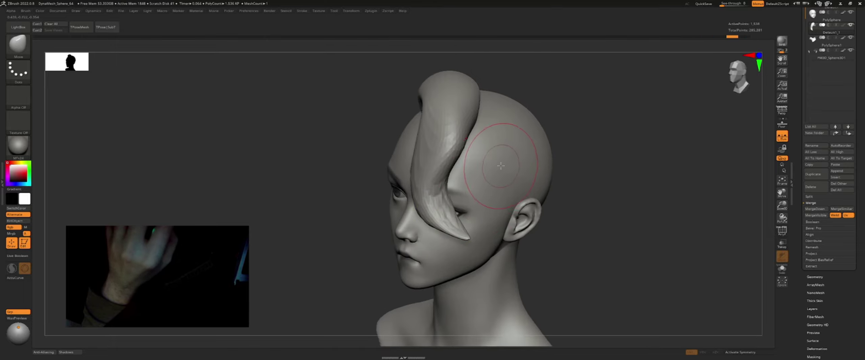
{"action": "key", "text": "w"}
{"action": "right_click_drag", "start_coordinate": [526, 119], "coordinate": [467, 120]}
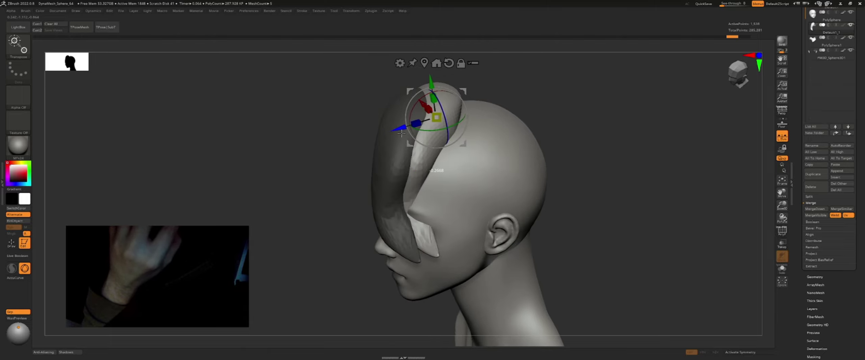
Reselect the SnakeHook brush and turn the head toward a frontal view
{"action": "key", "text": "q"}
{"action": "key", "text": "b"}
{"action": "key", "text": "s"}
{"action": "key", "text": "h"}
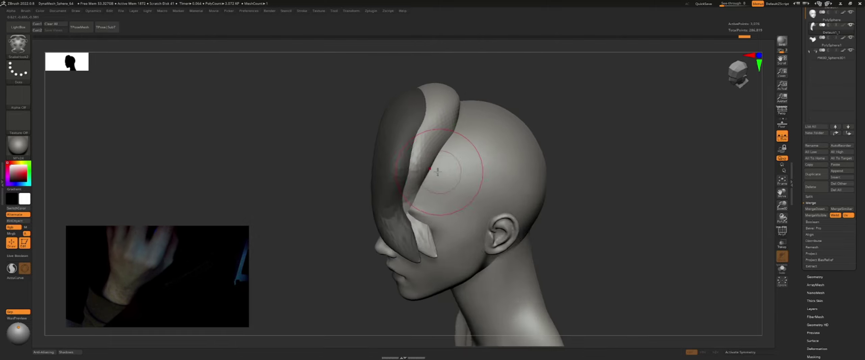
{"action": "right_click_drag", "start_coordinate": [442, 173], "coordinate": [441, 177]}
{"action": "key", "text": "s"}
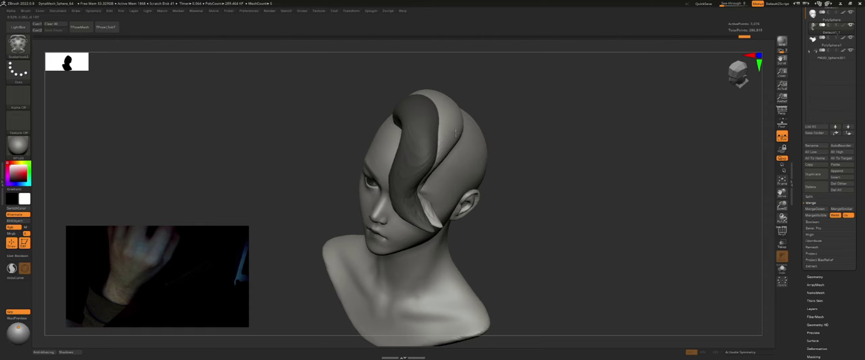
{"action": "key", "text": "b"}
{"action": "key", "text": "s"}
{"action": "key", "text": "h"}
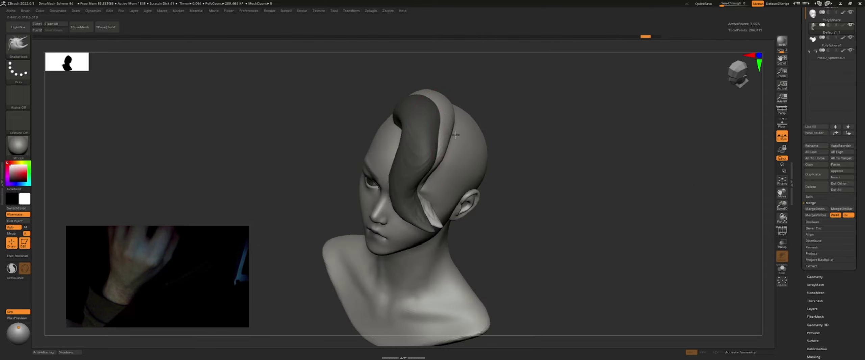
{"action": "mouse_move", "coordinate": [434, 196]}
{"action": "right_mouse_down"}
{"action": "mouse_move", "coordinate": [428, 193]}
{"action": "mouse_move", "coordinate": [462, 143]}
{"action": "mouse_move", "coordinate": [441, 143]}
{"action": "right_mouse_up"}
Adjust the Draw Size and smooth the crease at the hair tip
{"action": "key", "text": "s"}
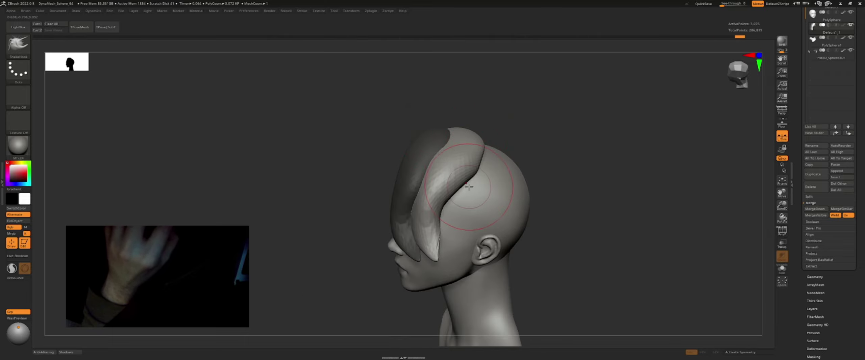
{"action": "key", "text": "s"}
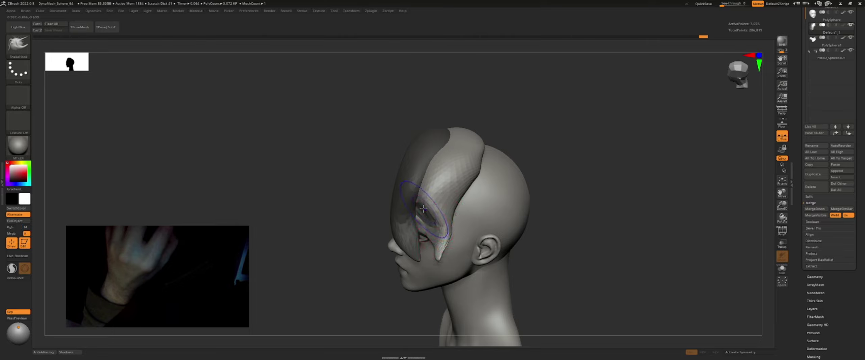
{"action": "key", "text": "s"}
{"action": "mouse_move", "coordinate": [420, 244]}
{"action": "right_mouse_down"}
{"action": "mouse_move", "coordinate": [436, 229]}
{"action": "mouse_move", "coordinate": [436, 211]}
{"action": "mouse_move", "coordinate": [530, 155]}
{"action": "right_mouse_up"}
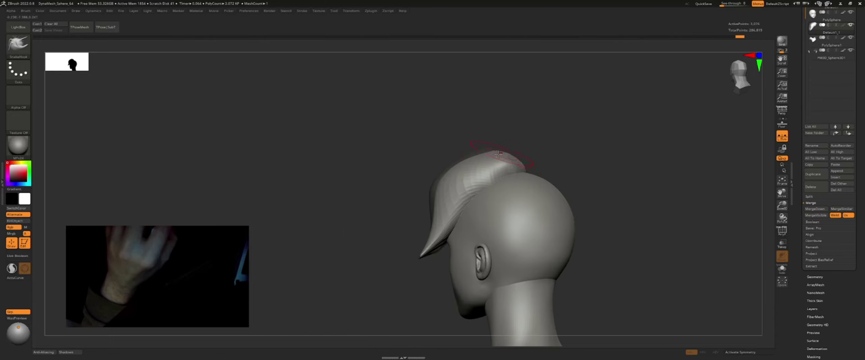
{"action": "right_click_drag", "start_coordinate": [452, 168], "coordinate": [499, 181]}
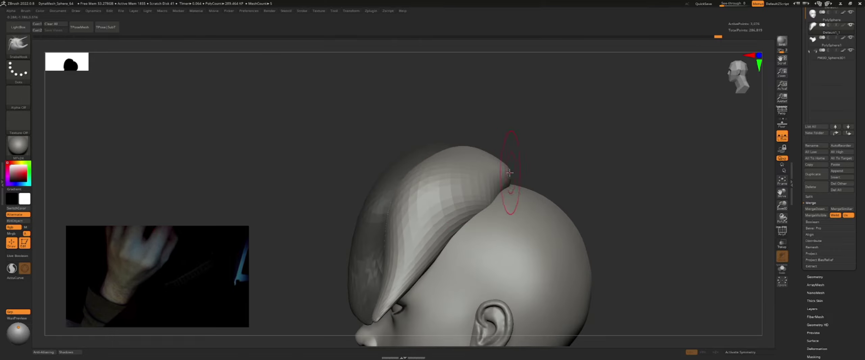
{"action": "left_click_drag", "start_coordinate": [499, 180], "coordinate": [489, 198], "text": "shift"}
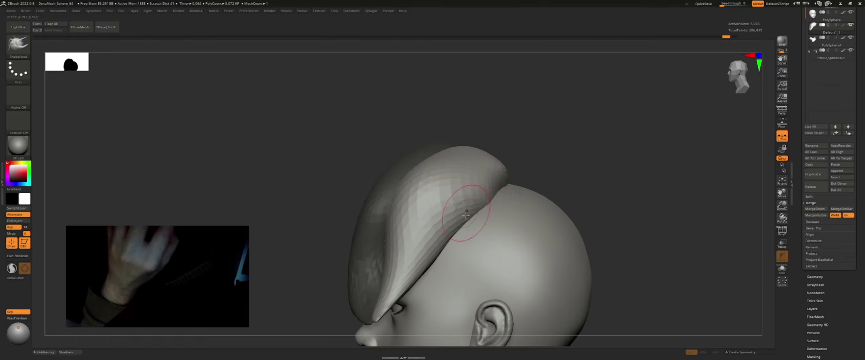
Orbit the head to review how the hair lock sweeps across the top
{"action": "right_click_drag", "start_coordinate": [467, 214], "coordinate": [492, 183]}
{"action": "mouse_move", "coordinate": [523, 153]}
{"action": "right_mouse_down"}
{"action": "mouse_move", "coordinate": [513, 146]}
{"action": "mouse_move", "coordinate": [531, 147]}
{"action": "right_mouse_up"}
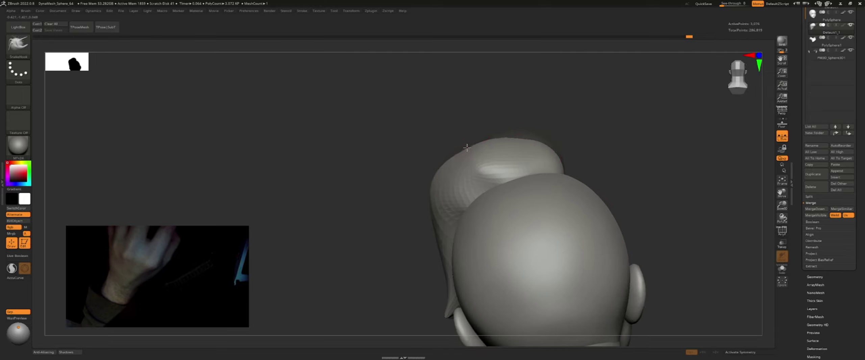
{"action": "mouse_move", "coordinate": [515, 140]}
{"action": "right_mouse_down"}
{"action": "mouse_move", "coordinate": [520, 176]}
{"action": "mouse_move", "coordinate": [489, 187]}
{"action": "right_mouse_up"}
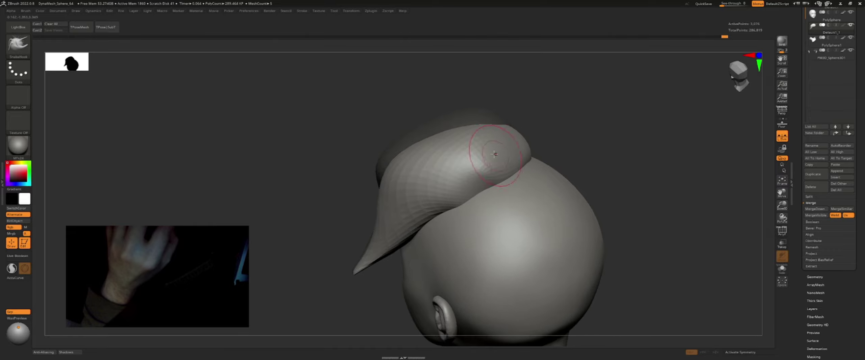
{"action": "right_click_drag", "start_coordinate": [494, 154], "coordinate": [493, 119]}
{"action": "mouse_move", "coordinate": [437, 127]}
{"action": "right_mouse_down"}
{"action": "mouse_move", "coordinate": [456, 199]}
{"action": "mouse_move", "coordinate": [436, 202]}
{"action": "mouse_move", "coordinate": [409, 183]}
{"action": "right_mouse_up"}
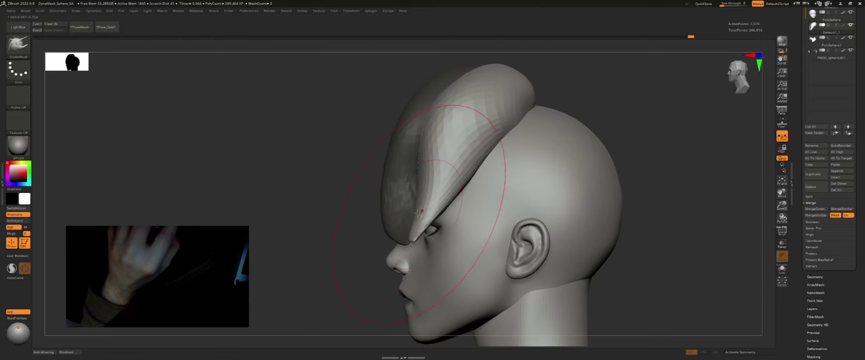
Enlarge the brush and reshape the lock's tip and inner edge beside the eye
{"action": "key", "text": "s"}
{"action": "mouse_move", "coordinate": [403, 207]}
{"action": "right_mouse_down"}
{"action": "mouse_move", "coordinate": [376, 206]}
{"action": "mouse_move", "coordinate": [409, 232]}
{"action": "right_mouse_up"}
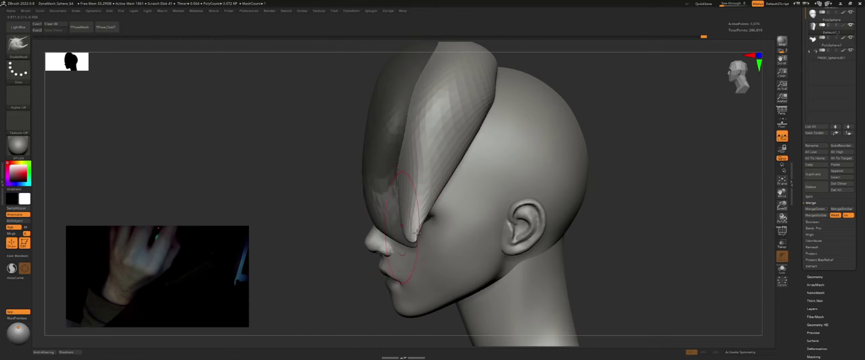
{"action": "left_click_drag", "start_coordinate": [408, 232], "coordinate": [429, 200]}
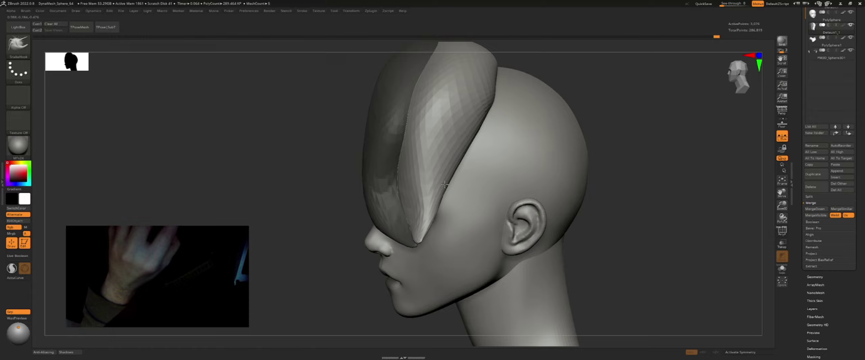
{"action": "right_click_drag", "start_coordinate": [445, 184], "coordinate": [449, 184]}
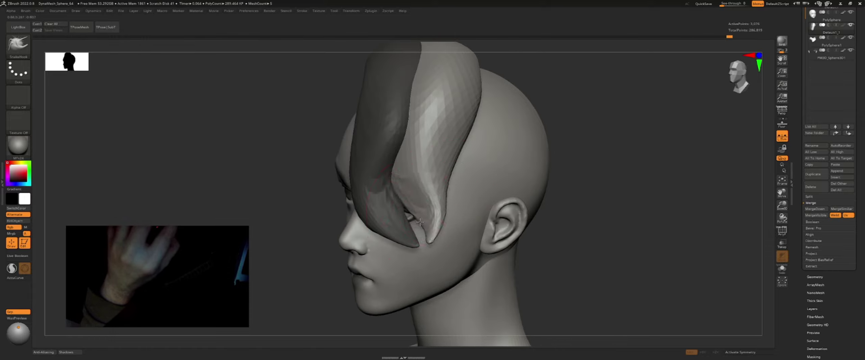
{"action": "mouse_move", "coordinate": [407, 219]}
{"action": "right_mouse_down"}
{"action": "mouse_move", "coordinate": [486, 181]}
{"action": "mouse_move", "coordinate": [409, 188]}
{"action": "mouse_move", "coordinate": [432, 121]}
{"action": "mouse_move", "coordinate": [419, 105]}
{"action": "mouse_move", "coordinate": [464, 116]}
{"action": "mouse_move", "coordinate": [475, 144]}
{"action": "mouse_move", "coordinate": [484, 121]}
{"action": "mouse_move", "coordinate": [458, 133]}
{"action": "mouse_move", "coordinate": [524, 89]}
{"action": "mouse_move", "coordinate": [562, 153]}
{"action": "mouse_move", "coordinate": [577, 151]}
{"action": "mouse_move", "coordinate": [524, 170]}
{"action": "mouse_move", "coordinate": [509, 198]}
{"action": "right_mouse_up"}
Switch to the SnakeHook brush and enlarge its Draw Size
{"action": "key", "text": "b"}
{"action": "key", "text": "s"}
{"action": "key", "text": "h"}
{"action": "key", "text": "s"}
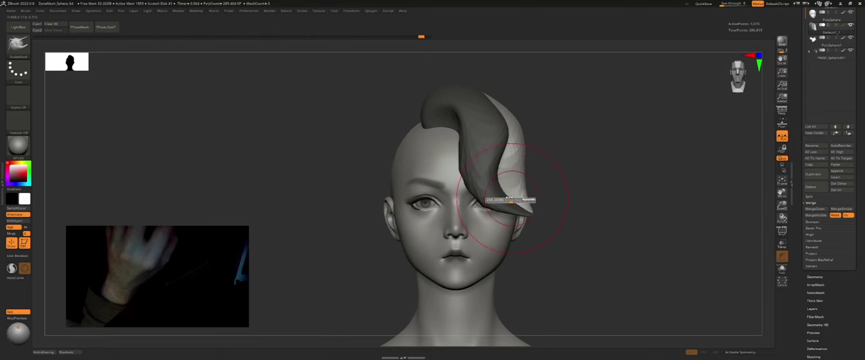
Reshape the hair strand's pointed tip, checking it from three-quarter and profile views
{"action": "right_click_drag", "start_coordinate": [515, 193], "coordinate": [530, 165]}
{"action": "mouse_move", "coordinate": [518, 198]}
{"action": "right_mouse_down"}
{"action": "mouse_move", "coordinate": [514, 232]}
{"action": "mouse_move", "coordinate": [528, 205]}
{"action": "right_mouse_up"}
{"action": "left_click_drag", "start_coordinate": [521, 228], "coordinate": [517, 229]}
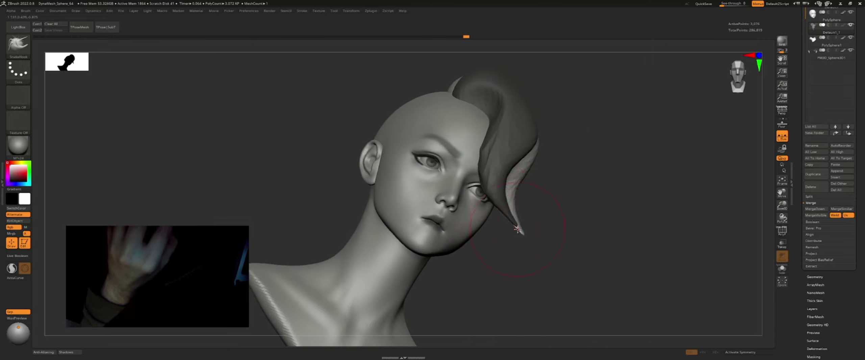
{"action": "right_click_drag", "start_coordinate": [528, 210], "coordinate": [514, 177]}
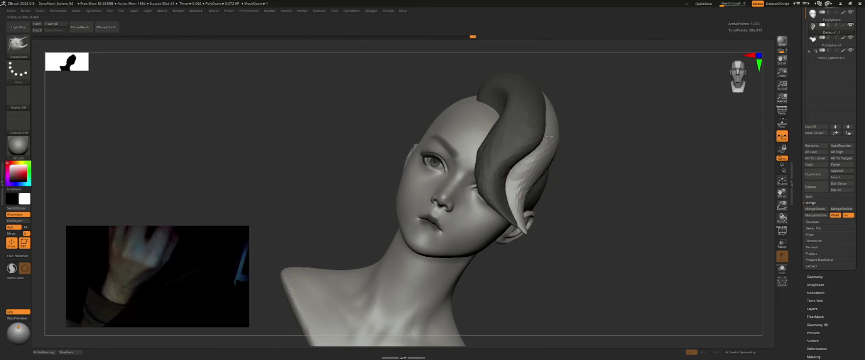
{"action": "mouse_move", "coordinate": [551, 117]}
{"action": "right_mouse_down"}
{"action": "mouse_move", "coordinate": [559, 136]}
{"action": "mouse_move", "coordinate": [579, 136]}
{"action": "right_mouse_up"}
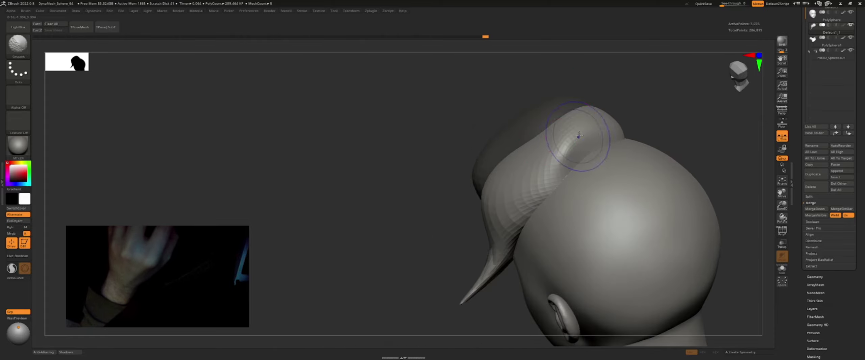
{"action": "mouse_move", "coordinate": [511, 145]}
{"action": "right_mouse_down"}
{"action": "mouse_move", "coordinate": [527, 143]}
{"action": "mouse_move", "coordinate": [512, 154]}
{"action": "right_mouse_up"}
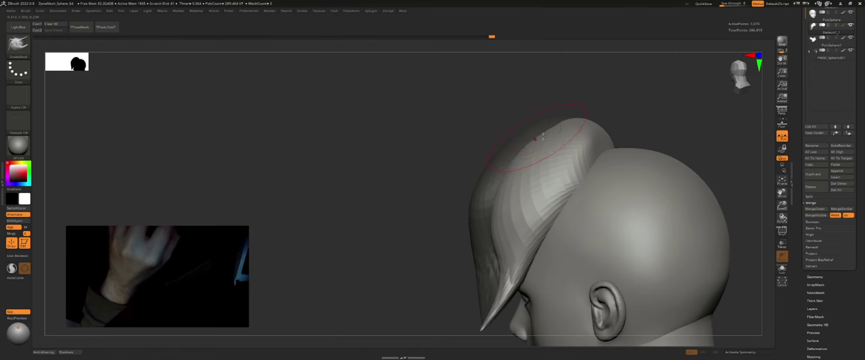
{"action": "mouse_move", "coordinate": [541, 135]}
{"action": "right_mouse_down"}
{"action": "mouse_move", "coordinate": [549, 131]}
{"action": "mouse_move", "coordinate": [539, 119]}
{"action": "mouse_move", "coordinate": [540, 138]}
{"action": "mouse_move", "coordinate": [473, 119]}
{"action": "right_mouse_up"}
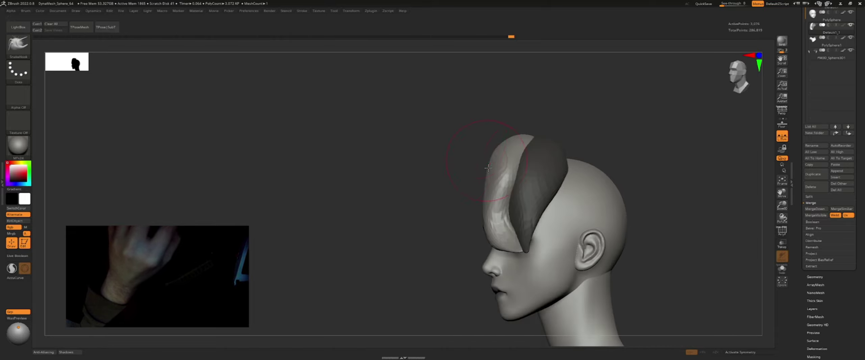
Pull the strand's tip down near the nose, then enlarge the brush
{"action": "left_click_drag", "start_coordinate": [493, 231], "coordinate": [497, 236]}
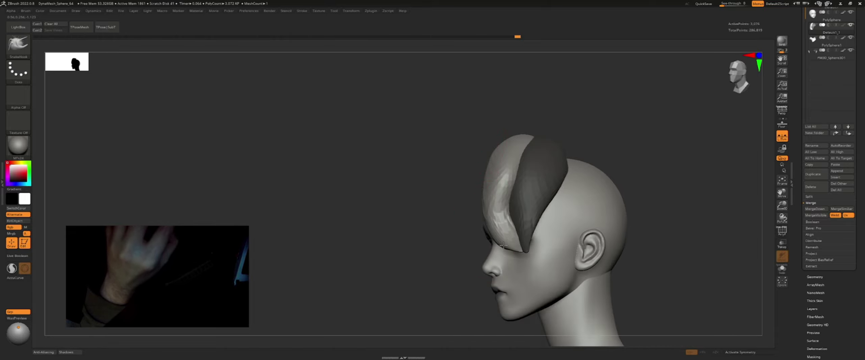
{"action": "mouse_move", "coordinate": [496, 236]}
{"action": "right_mouse_down"}
{"action": "mouse_move", "coordinate": [547, 225]}
{"action": "mouse_move", "coordinate": [504, 209]}
{"action": "right_mouse_up"}
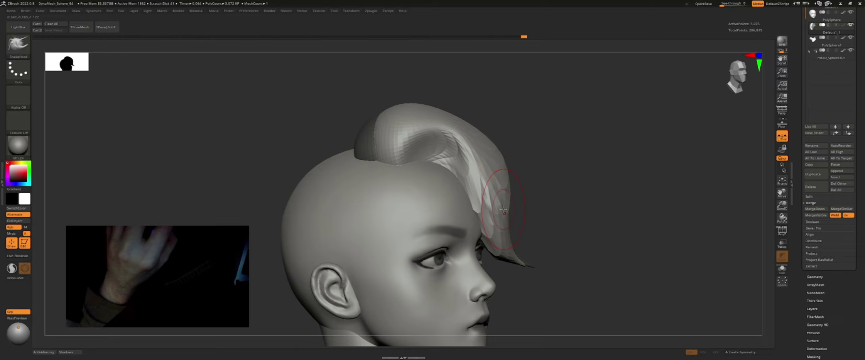
{"action": "mouse_move", "coordinate": [501, 244]}
{"action": "right_mouse_down"}
{"action": "mouse_move", "coordinate": [513, 255]}
{"action": "mouse_move", "coordinate": [534, 231]}
{"action": "right_mouse_up"}
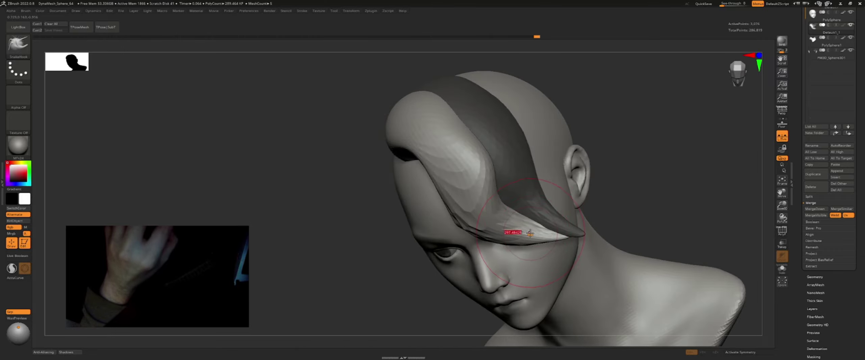
{"action": "key", "text": "bracketright"}
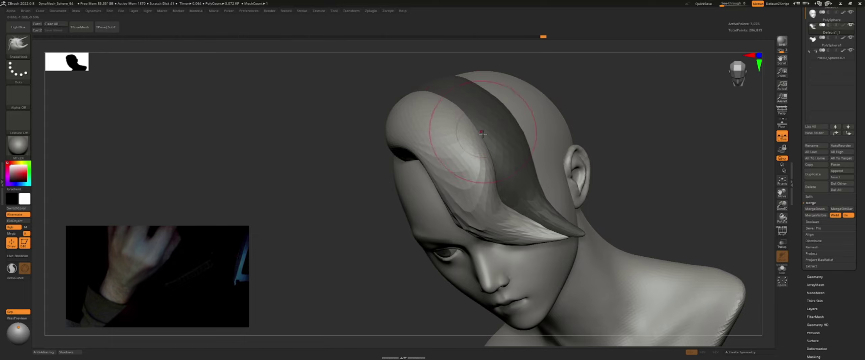
{"action": "mouse_move", "coordinate": [449, 84]}
{"action": "right_mouse_down"}
{"action": "mouse_move", "coordinate": [469, 110]}
{"action": "mouse_move", "coordinate": [571, 120]}
{"action": "right_mouse_up"}
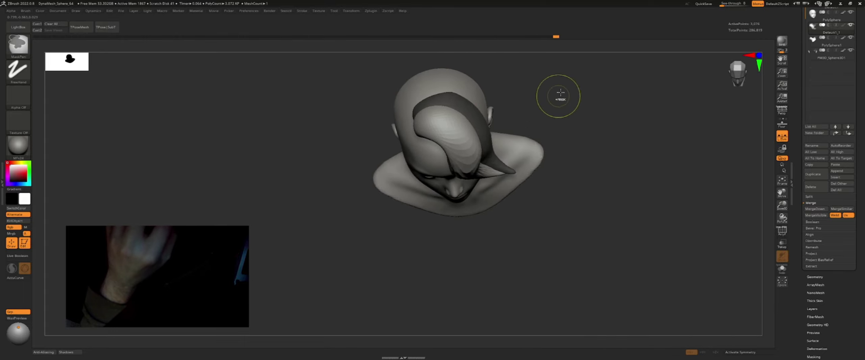
Adjust the brush size and inspect the lock from above and behind
{"action": "key", "text": "f"}
{"action": "key", "text": "s"}
{"action": "right_click_drag", "start_coordinate": [455, 87], "coordinate": [459, 97]}
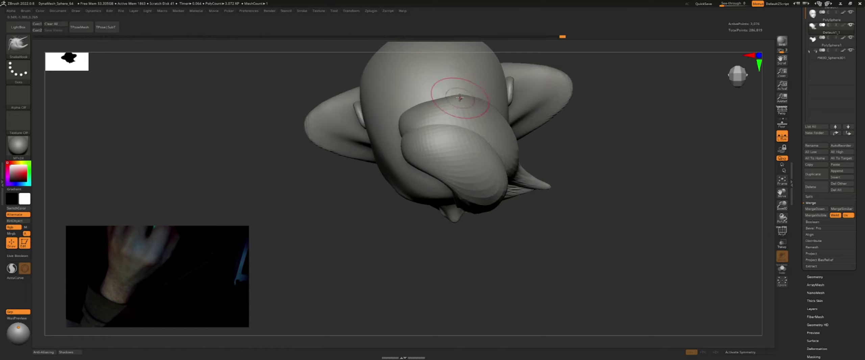
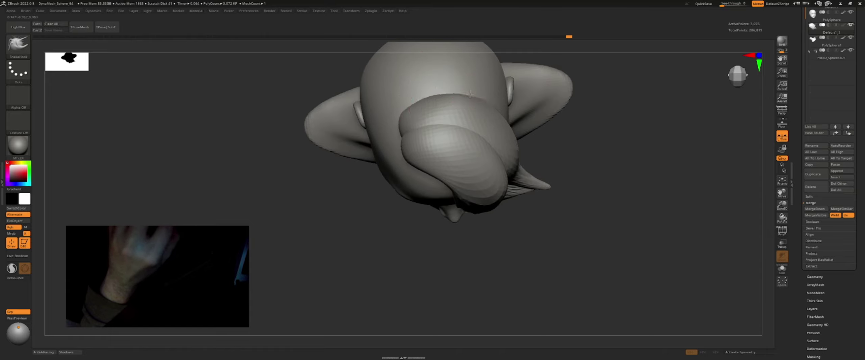
Orbit around the head to view the hair bun, then switch to the SnakeHook brush
{"action": "right_click_drag", "start_coordinate": [470, 94], "coordinate": [476, 100]}
{"action": "key", "text": "shift"}
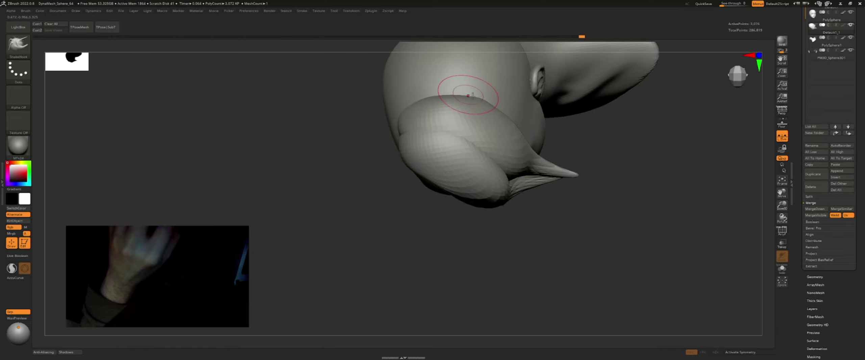
{"action": "key", "text": "shift"}
{"action": "mouse_move", "coordinate": [529, 137]}
{"action": "right_mouse_down"}
{"action": "mouse_move", "coordinate": [493, 114]}
{"action": "mouse_move", "coordinate": [432, 108]}
{"action": "mouse_move", "coordinate": [407, 126]}
{"action": "mouse_move", "coordinate": [420, 152]}
{"action": "mouse_move", "coordinate": [489, 159]}
{"action": "right_mouse_up"}
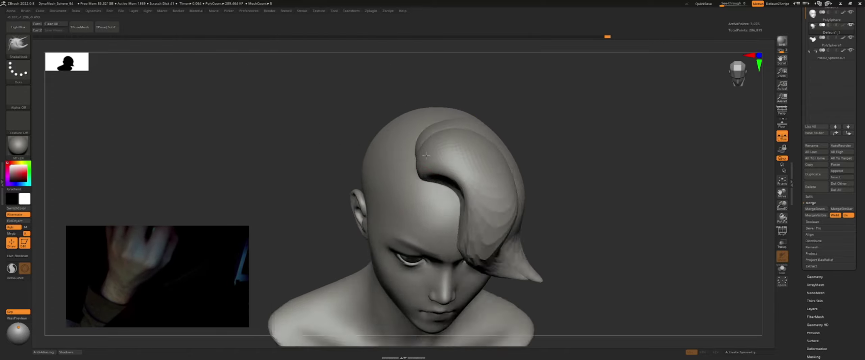
{"action": "key", "text": "b"}
{"action": "key", "text": "s"}
{"action": "key", "text": "h"}
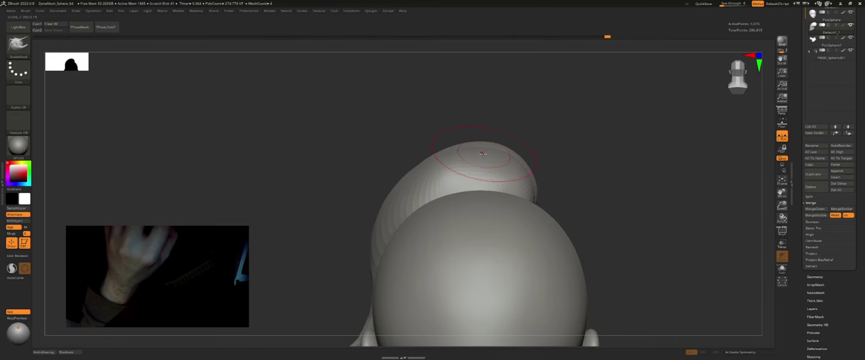
{"action": "mouse_move", "coordinate": [442, 158]}
{"action": "right_mouse_down"}
{"action": "mouse_move", "coordinate": [437, 167]}
{"action": "mouse_move", "coordinate": [404, 167]}
{"action": "mouse_move", "coordinate": [555, 159]}
{"action": "mouse_move", "coordinate": [477, 182]}
{"action": "mouse_move", "coordinate": [476, 169]}
{"action": "right_mouse_up"}
Pull the hair bun down toward the eye, then shift it back and down with Transpose Move
{"action": "left_click_drag", "start_coordinate": [465, 166], "coordinate": [456, 218]}
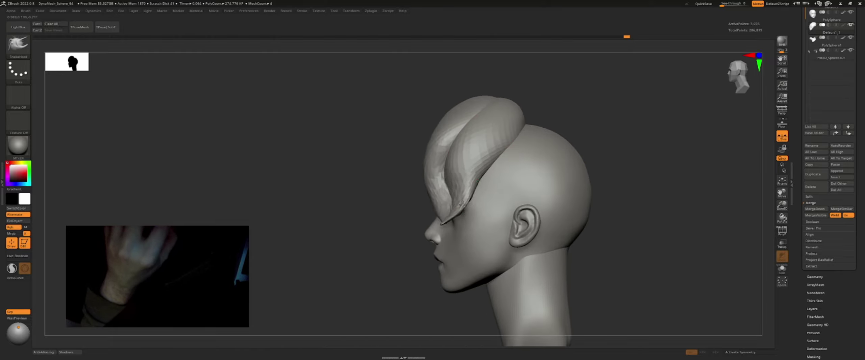
{"action": "mouse_move", "coordinate": [456, 218]}
{"action": "right_mouse_down"}
{"action": "mouse_move", "coordinate": [480, 185]}
{"action": "mouse_move", "coordinate": [415, 160]}
{"action": "right_mouse_up"}
{"action": "key", "text": "s"}
{"action": "key", "text": "w"}
{"action": "left_click_drag", "start_coordinate": [389, 99], "coordinate": [402, 108]}
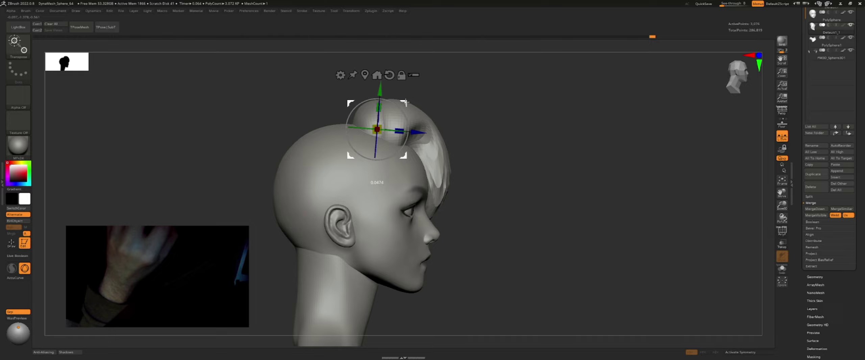
Return to SnakeHook and frame the bust to check the swooping lock from the side
{"action": "mouse_move", "coordinate": [426, 158]}
{"action": "right_mouse_down"}
{"action": "mouse_move", "coordinate": [473, 163]}
{"action": "mouse_move", "coordinate": [467, 183]}
{"action": "right_mouse_up"}
{"action": "key", "text": "q"}
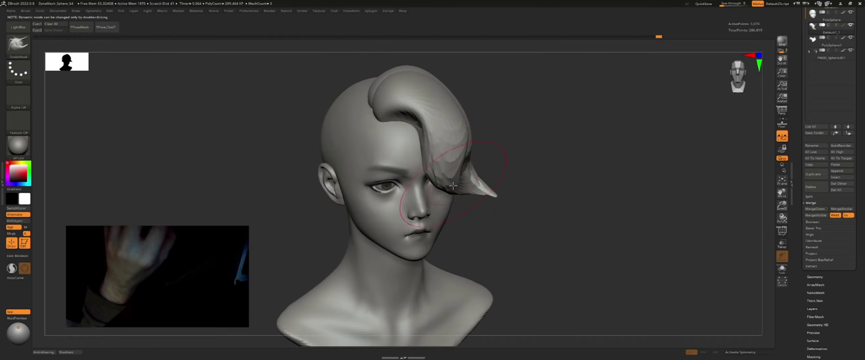
{"action": "mouse_move", "coordinate": [459, 157]}
{"action": "right_mouse_down"}
{"action": "mouse_move", "coordinate": [461, 128]}
{"action": "mouse_move", "coordinate": [476, 126]}
{"action": "right_mouse_up"}
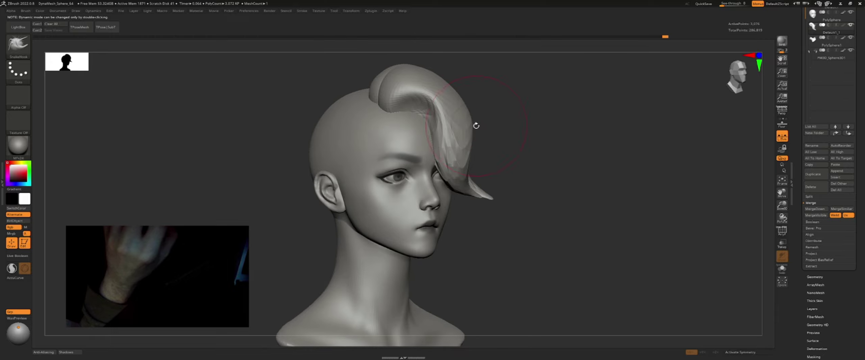
{"action": "key", "text": "f"}
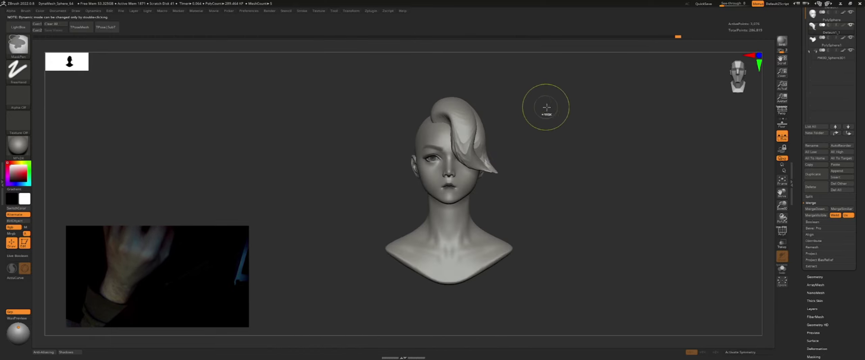
{"action": "mouse_move", "coordinate": [547, 110]}
{"action": "right_mouse_down"}
{"action": "mouse_move", "coordinate": [546, 149]}
{"action": "mouse_move", "coordinate": [492, 164]}
{"action": "right_mouse_up"}
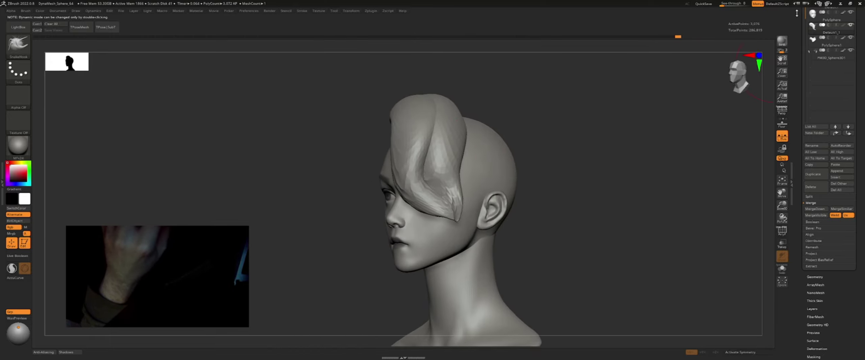
{"action": "scroll", "coordinate": [803, 53], "scroll_direction": "up", "scroll_amount": 5}
Turn on PolyF to show the hair's polygon wireframe
{"action": "left_click", "coordinate": [814, 57]}
{"action": "left_click", "coordinate": [815, 65]}
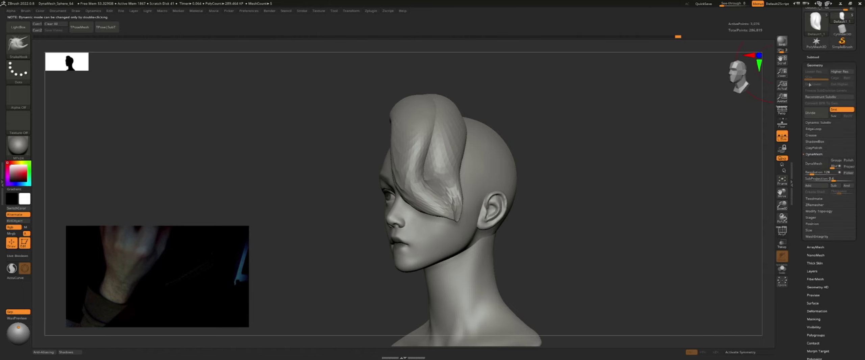
{"action": "key", "text": "shift+f"}
{"action": "mouse_move", "coordinate": [573, 131]}
{"action": "right_mouse_down"}
{"action": "mouse_move", "coordinate": [563, 142]}
{"action": "mouse_move", "coordinate": [581, 130]}
{"action": "right_mouse_up"}
{"action": "left_click_drag", "start_coordinate": [799, 258], "coordinate": [820, 225]}
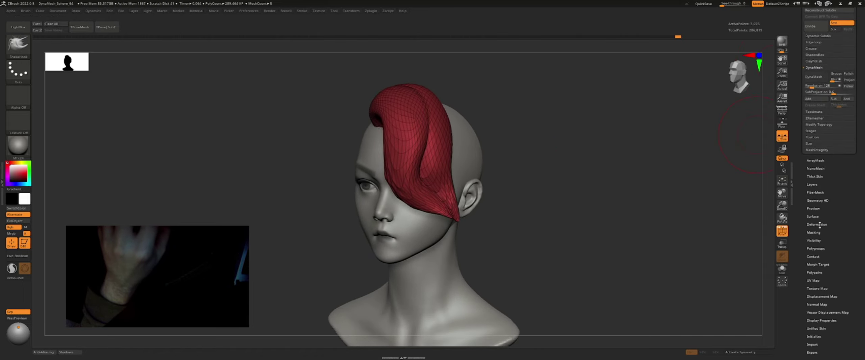
Bind Alt+Ctrl+W to Polygroups > Auto Groups and use it to regroup the hair lock
{"action": "left_click", "coordinate": [816, 248]}
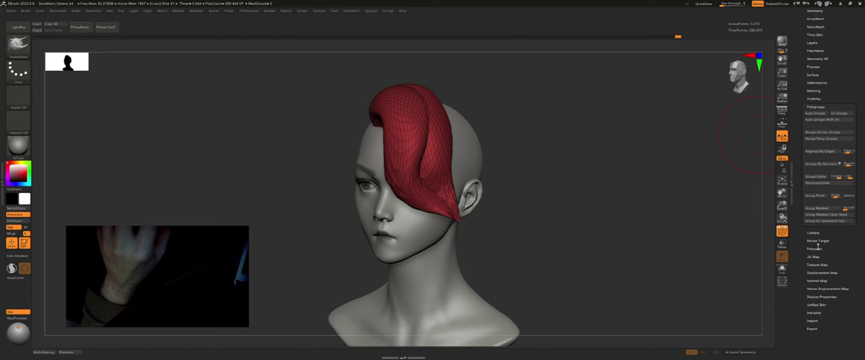
{"action": "left_click", "coordinate": [816, 114], "text": "ctrl+alt"}
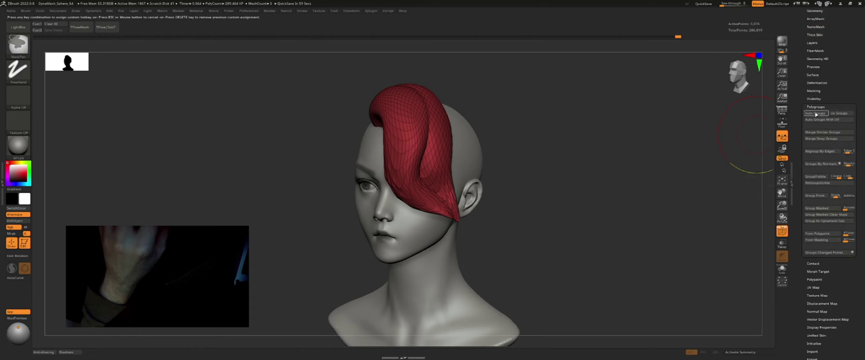
{"action": "key", "text": "ctrl+alt+w"}
{"action": "left_click_drag", "start_coordinate": [655, 142], "coordinate": [577, 135]}
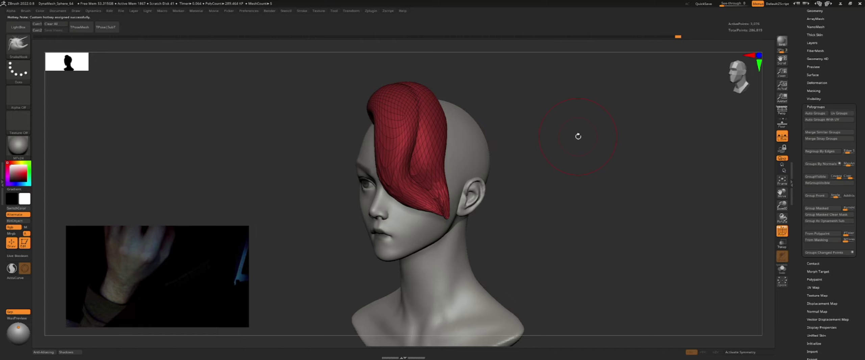
{"action": "key", "text": "ctrl"}
{"action": "key", "text": "ctrl+alt+w"}
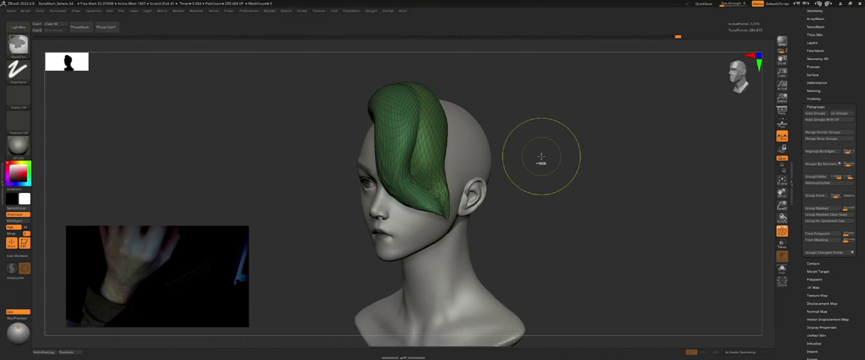
{"action": "left_click_drag", "start_coordinate": [547, 155], "coordinate": [521, 135]}
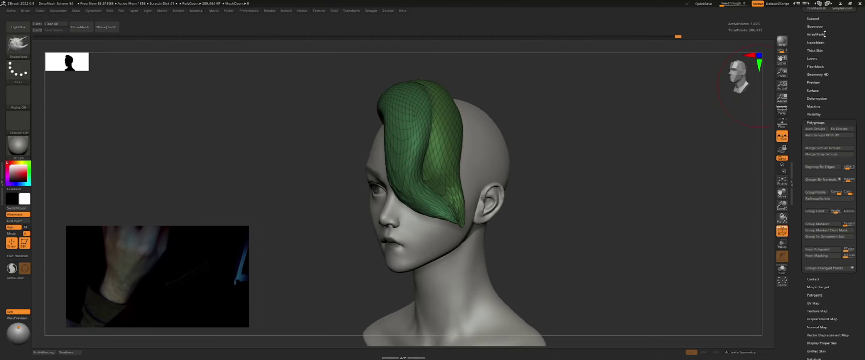
Enable DynaMesh with Groups to remesh the lock at resolution 128
{"action": "left_click", "coordinate": [815, 11]}
{"action": "left_click", "coordinate": [834, 123]}
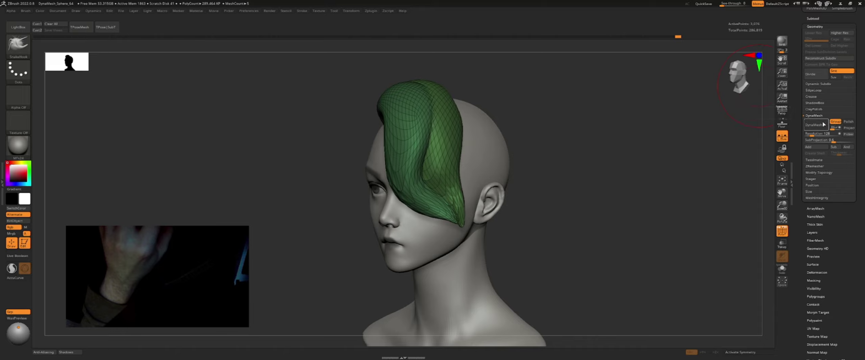
{"action": "left_click", "coordinate": [815, 125]}
{"action": "left_click_drag", "start_coordinate": [338, 145], "coordinate": [428, 139]}
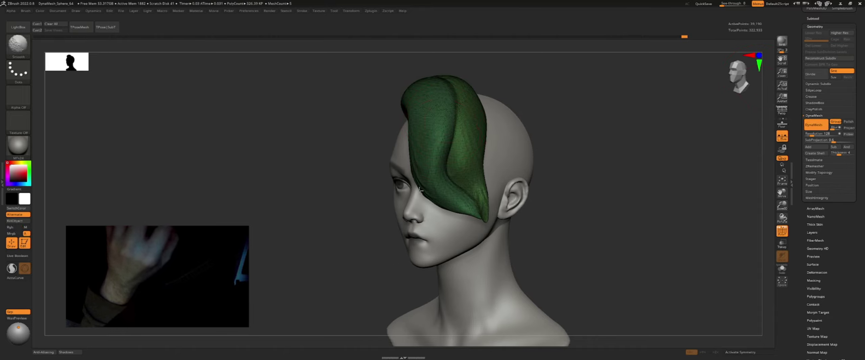
Hide the wireframe, zoom in on the head, and select the SnakeHook brush
{"action": "right_click_drag", "start_coordinate": [420, 190], "coordinate": [406, 159]}
{"action": "key", "text": "shift+f"}
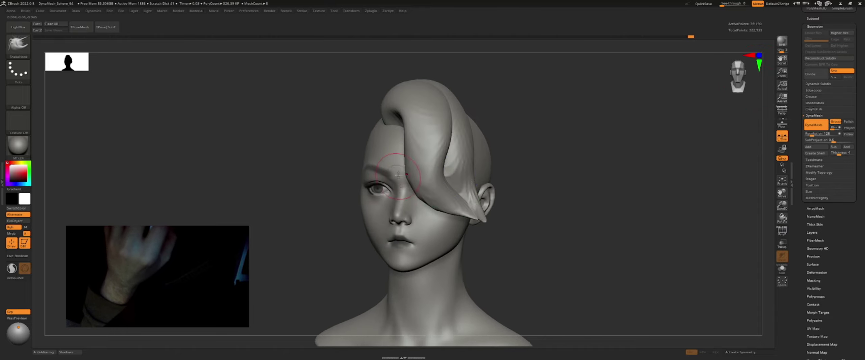
{"action": "right_click_drag", "start_coordinate": [425, 187], "coordinate": [421, 106], "text": "ctrl"}
{"action": "key", "text": "b"}
{"action": "key", "text": "s"}
{"action": "key", "text": "h"}
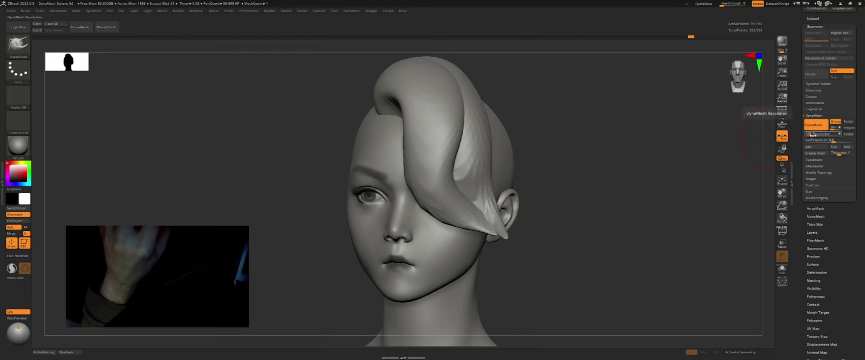
Set the DynaMesh resolution to 96 and remesh the hair
{"action": "left_click", "coordinate": [814, 133]}
{"action": "type", "text": "96"}
{"action": "key", "text": "Return"}
{"action": "mouse_move", "coordinate": [633, 112]}
{"action": "left_mouse_down", "text": "ctrl"}
{"action": "mouse_move", "coordinate": [402, 127]}
{"action": "mouse_move", "coordinate": [406, 87]}
{"action": "left_mouse_up", "text": "ctrl"}
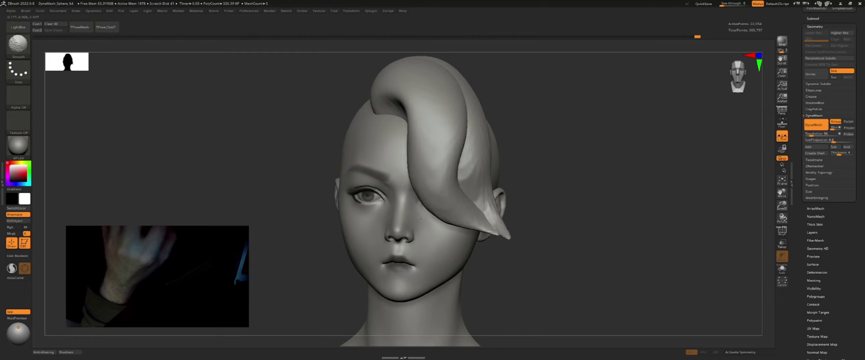
Pull the lock's tip into a thinner point and smooth the strand's surface
{"action": "right_click_drag", "start_coordinate": [421, 217], "coordinate": [484, 212]}
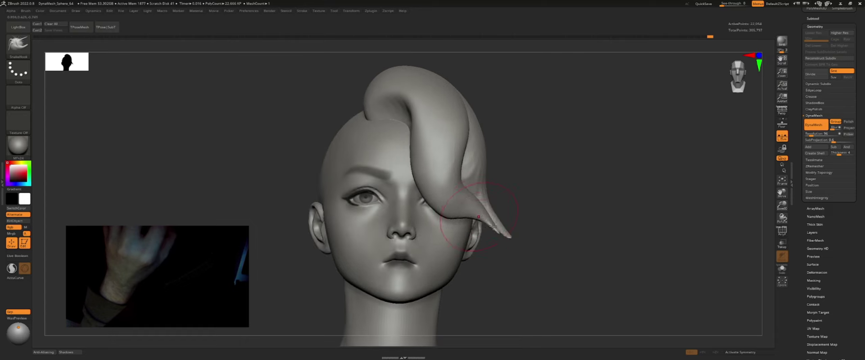
{"action": "left_click_drag", "start_coordinate": [480, 209], "coordinate": [507, 237]}
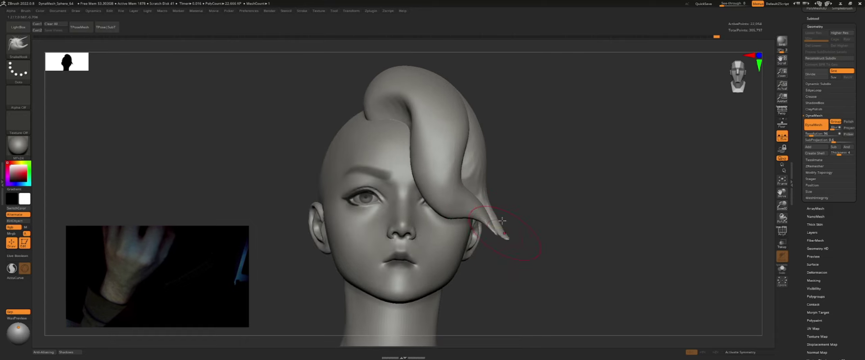
{"action": "right_click_drag", "start_coordinate": [450, 214], "coordinate": [443, 209]}
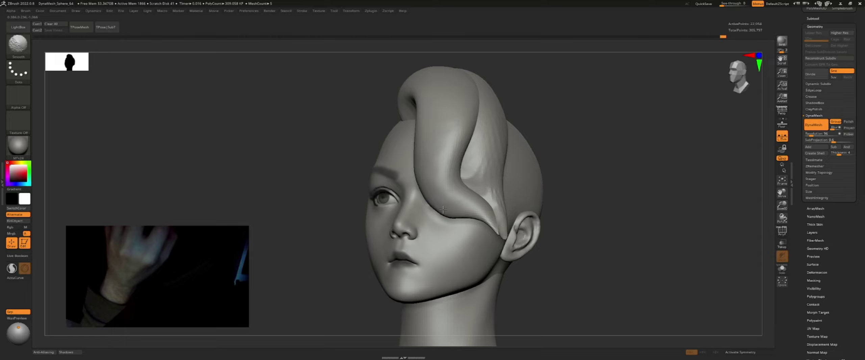
{"action": "left_click_drag", "start_coordinate": [434, 195], "coordinate": [444, 163], "text": "shift"}
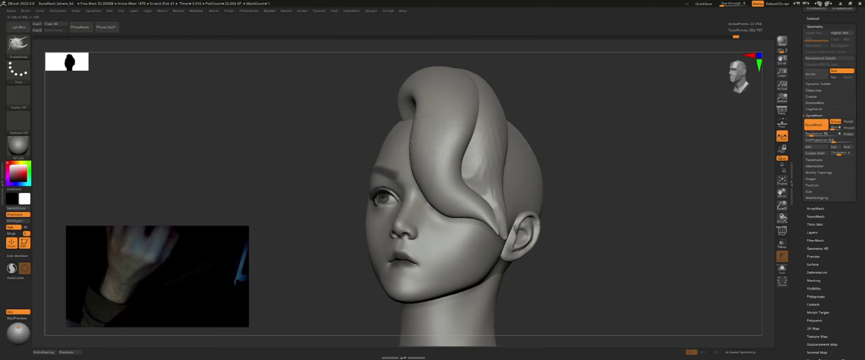
{"action": "mouse_move", "coordinate": [418, 149]}
{"action": "right_mouse_down"}
{"action": "mouse_move", "coordinate": [430, 157]}
{"action": "mouse_move", "coordinate": [412, 111]}
{"action": "mouse_move", "coordinate": [390, 98]}
{"action": "right_mouse_up"}
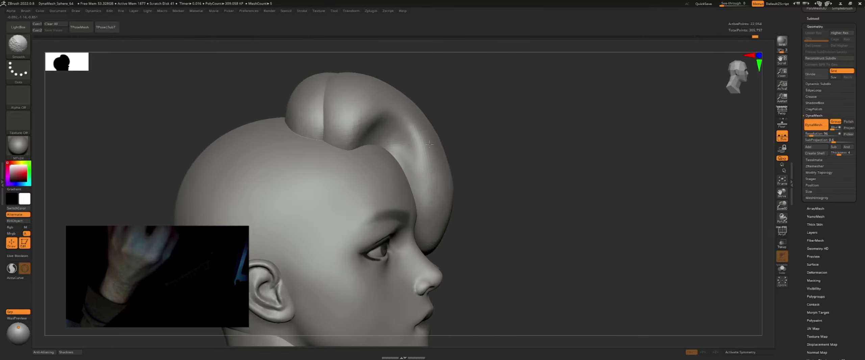
{"action": "right_click_drag", "start_coordinate": [454, 162], "coordinate": [465, 135]}
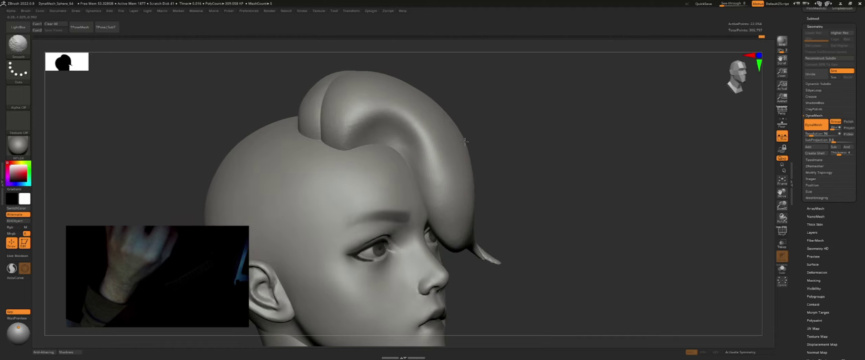
Reselect SnakeHook and reframe the view closely on the face and hair lock
{"action": "key", "text": "b"}
{"action": "key", "text": "s"}
{"action": "key", "text": "h"}
{"action": "right_click_drag", "start_coordinate": [469, 158], "coordinate": [470, 161]}
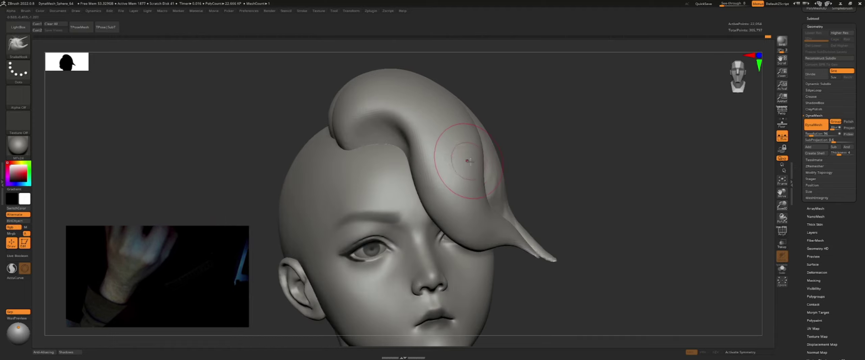
{"action": "key", "text": "shift"}
{"action": "key", "text": "f"}
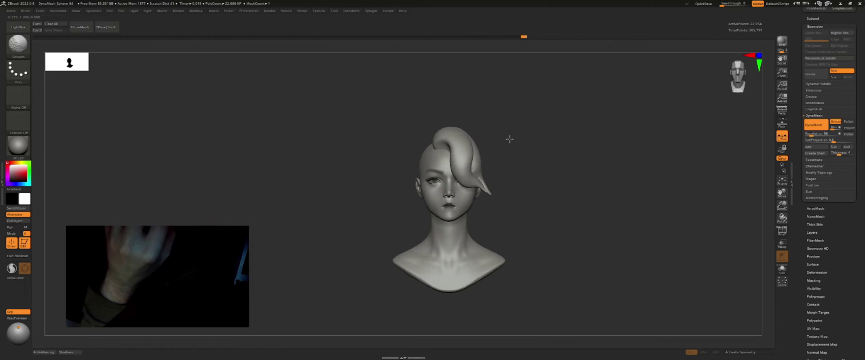
{"action": "right_click_drag", "start_coordinate": [503, 125], "coordinate": [546, 199], "text": "ctrl"}
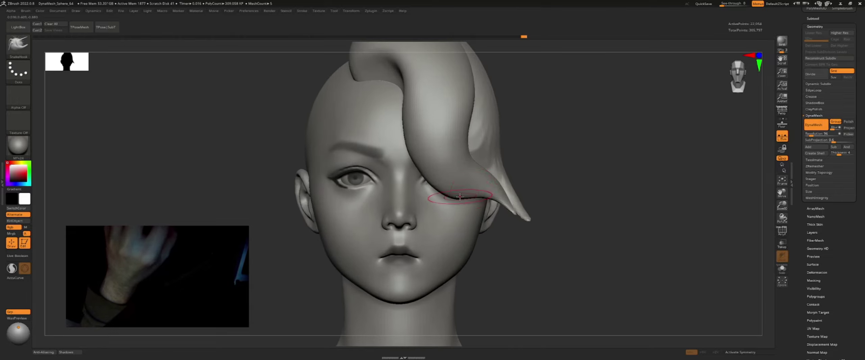
Smooth the lock's edges and its top curl from three-quarter and front views
{"action": "right_click_drag", "start_coordinate": [458, 188], "coordinate": [421, 167]}
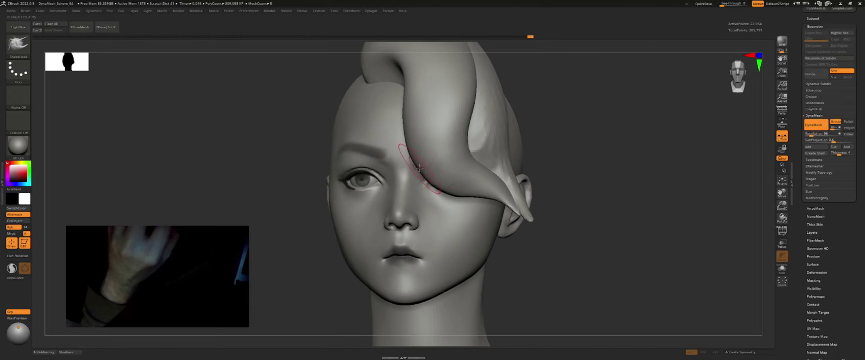
{"action": "key", "text": "shift"}
{"action": "mouse_move", "coordinate": [410, 138]}
{"action": "right_mouse_down", "text": "ctrl"}
{"action": "mouse_move", "coordinate": [488, 151]}
{"action": "mouse_move", "coordinate": [475, 165]}
{"action": "mouse_move", "coordinate": [456, 137]}
{"action": "right_mouse_up", "text": "ctrl"}
{"action": "key", "text": "shift"}
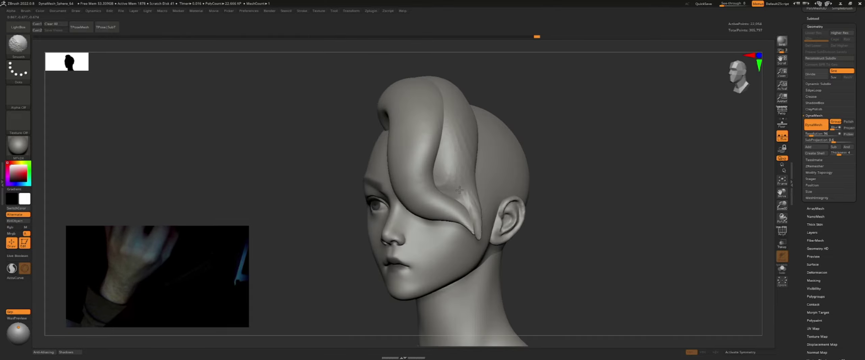
{"action": "mouse_move", "coordinate": [460, 190]}
{"action": "right_mouse_down"}
{"action": "mouse_move", "coordinate": [455, 159]}
{"action": "mouse_move", "coordinate": [470, 120]}
{"action": "right_mouse_up"}
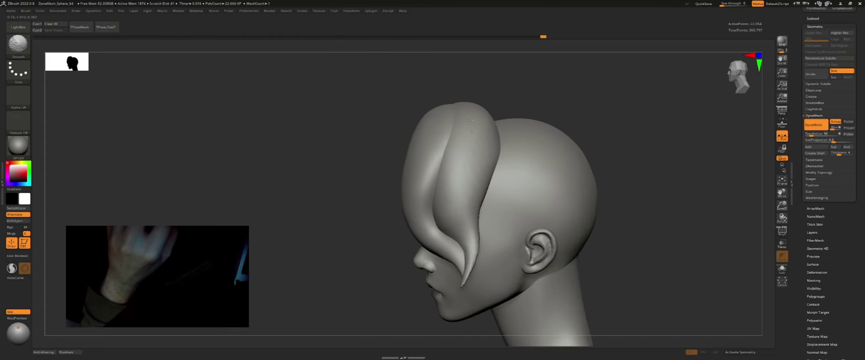
{"action": "mouse_move", "coordinate": [488, 173]}
{"action": "right_mouse_down"}
{"action": "mouse_move", "coordinate": [570, 164]}
{"action": "mouse_move", "coordinate": [546, 168]}
{"action": "mouse_move", "coordinate": [447, 126]}
{"action": "mouse_move", "coordinate": [436, 159]}
{"action": "mouse_move", "coordinate": [438, 139]}
{"action": "right_mouse_up"}
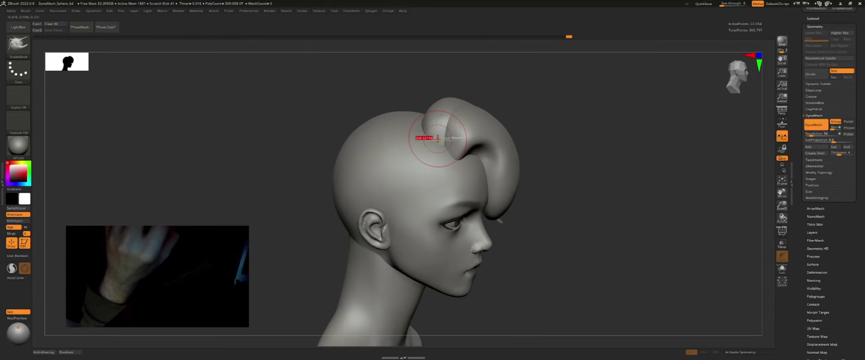
{"action": "right_click_drag", "start_coordinate": [450, 115], "coordinate": [405, 93], "text": "shift"}
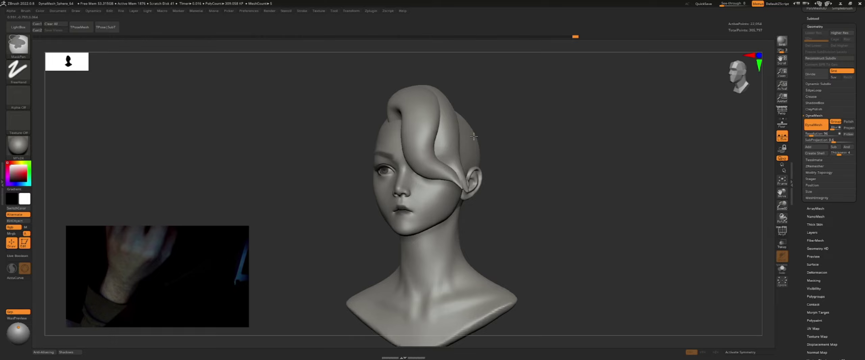
Mask the hair lock and Ctrl-drag with Transpose Move to duplicate it toward the back
{"action": "left_click", "coordinate": [474, 136], "text": "ctrl+shift"}
{"action": "left_click", "coordinate": [508, 145], "text": "ctrl"}
{"action": "left_click", "coordinate": [521, 135], "text": "ctrl+shift"}
{"action": "left_click", "coordinate": [514, 126], "text": "ctrl"}
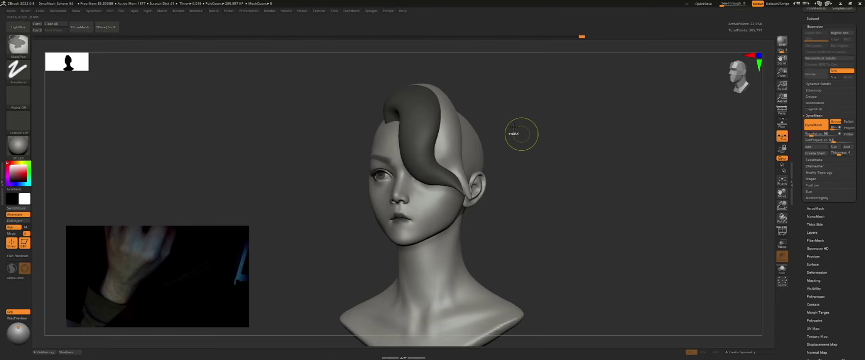
{"action": "mouse_move", "coordinate": [513, 126]}
{"action": "right_mouse_down"}
{"action": "mouse_move", "coordinate": [486, 125]}
{"action": "mouse_move", "coordinate": [504, 125]}
{"action": "right_mouse_up"}
{"action": "key", "text": "w"}
{"action": "left_click_drag", "start_coordinate": [497, 84], "coordinate": [504, 83], "text": "ctrl"}
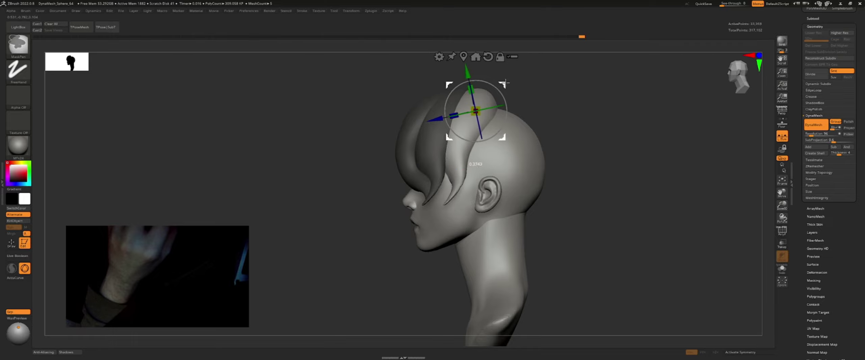
{"action": "right_click_drag", "start_coordinate": [504, 83], "coordinate": [473, 108]}
Reshape the new lock with SnakeHook: tip beside the ear, edge pulled along the head
{"action": "key", "text": "b"}
{"action": "key", "text": "s"}
{"action": "key", "text": "h"}
{"action": "mouse_move", "coordinate": [490, 136]}
{"action": "right_mouse_down"}
{"action": "mouse_move", "coordinate": [507, 164]}
{"action": "mouse_move", "coordinate": [499, 145]}
{"action": "right_mouse_up"}
{"action": "key", "text": "b"}
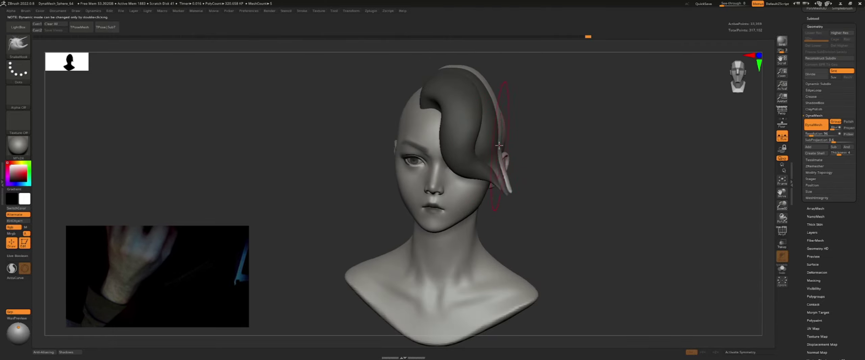
{"action": "left_click_drag", "start_coordinate": [504, 112], "coordinate": [502, 98], "text": "ctrl"}
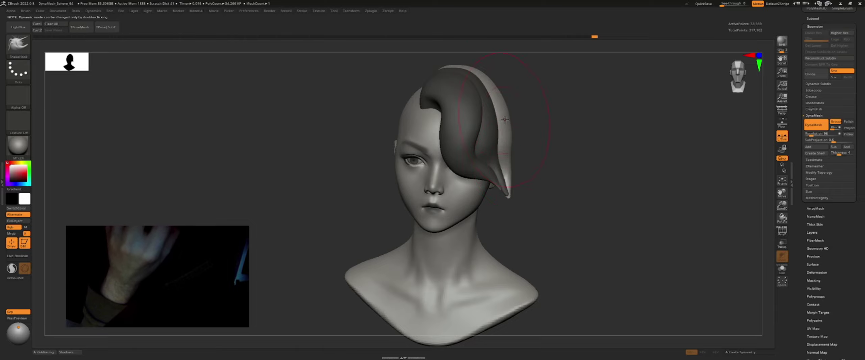
{"action": "mouse_move", "coordinate": [505, 119]}
{"action": "right_mouse_down"}
{"action": "mouse_move", "coordinate": [510, 113]}
{"action": "mouse_move", "coordinate": [510, 179]}
{"action": "right_mouse_up"}
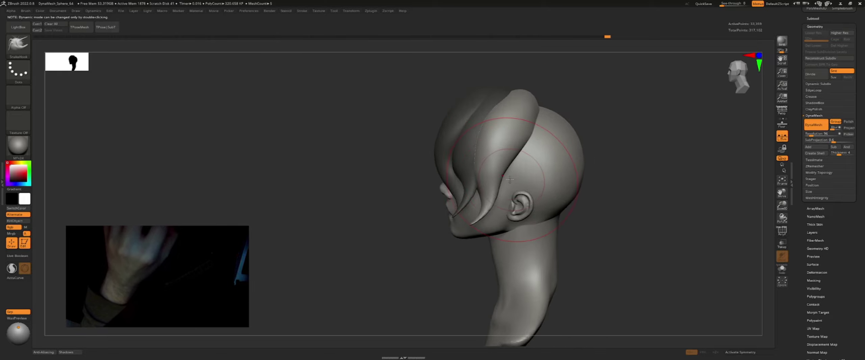
{"action": "left_click_drag", "start_coordinate": [509, 179], "coordinate": [526, 188]}
{"action": "left_click_drag", "start_coordinate": [538, 121], "coordinate": [530, 146]}
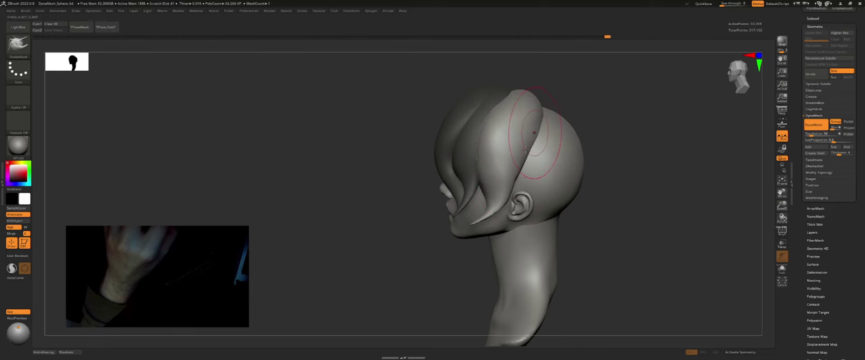
Orbit the head to inspect the new lock from the top, underneath and side
{"action": "right_click_drag", "start_coordinate": [535, 139], "coordinate": [512, 190]}
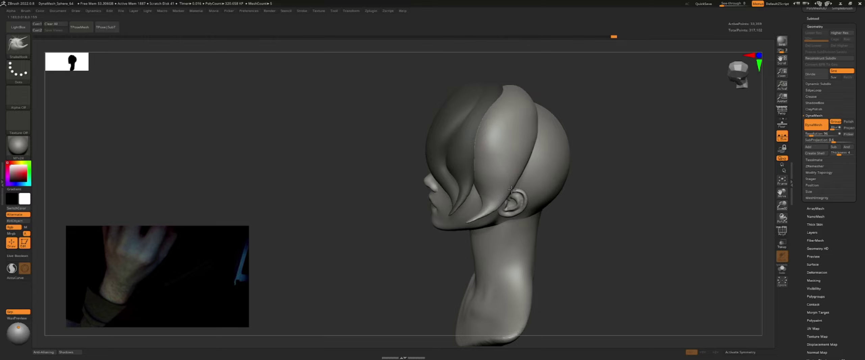
{"action": "mouse_move", "coordinate": [531, 158]}
{"action": "right_mouse_down"}
{"action": "mouse_move", "coordinate": [506, 129]}
{"action": "mouse_move", "coordinate": [514, 95]}
{"action": "mouse_move", "coordinate": [522, 93]}
{"action": "mouse_move", "coordinate": [512, 78]}
{"action": "mouse_move", "coordinate": [544, 119]}
{"action": "right_mouse_up"}
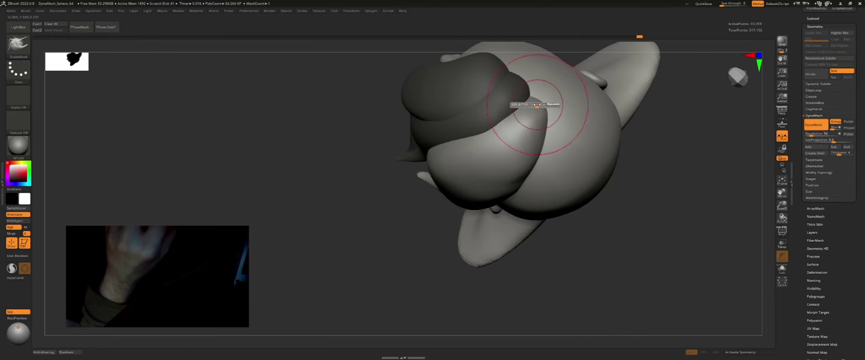
{"action": "mouse_move", "coordinate": [538, 152]}
{"action": "right_mouse_down"}
{"action": "mouse_move", "coordinate": [545, 157]}
{"action": "mouse_move", "coordinate": [488, 111]}
{"action": "mouse_move", "coordinate": [482, 121]}
{"action": "mouse_move", "coordinate": [508, 106]}
{"action": "mouse_move", "coordinate": [496, 106]}
{"action": "mouse_move", "coordinate": [494, 79]}
{"action": "mouse_move", "coordinate": [514, 108]}
{"action": "mouse_move", "coordinate": [439, 163]}
{"action": "mouse_move", "coordinate": [419, 165]}
{"action": "mouse_move", "coordinate": [449, 163]}
{"action": "right_mouse_up"}
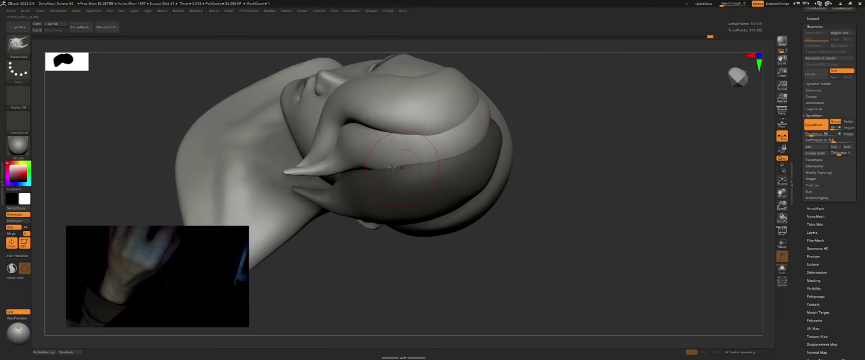
{"action": "mouse_move", "coordinate": [392, 168]}
{"action": "right_mouse_down"}
{"action": "mouse_move", "coordinate": [421, 170]}
{"action": "mouse_move", "coordinate": [378, 159]}
{"action": "mouse_move", "coordinate": [438, 157]}
{"action": "mouse_move", "coordinate": [456, 145]}
{"action": "right_mouse_up"}
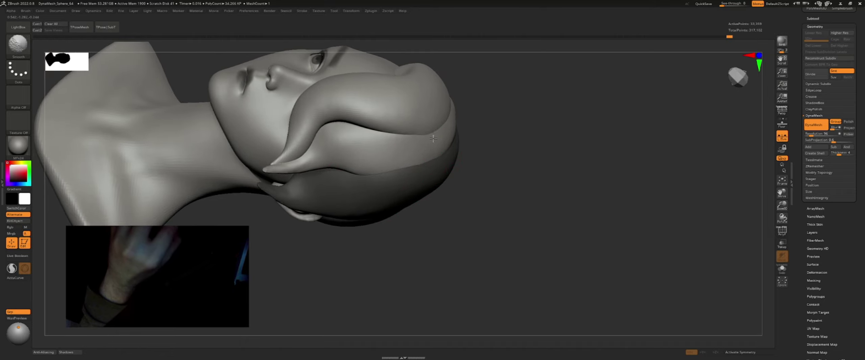
{"action": "mouse_move", "coordinate": [550, 187]}
{"action": "right_mouse_down"}
{"action": "mouse_move", "coordinate": [452, 122]}
{"action": "mouse_move", "coordinate": [494, 147]}
{"action": "mouse_move", "coordinate": [498, 124]}
{"action": "mouse_move", "coordinate": [464, 132]}
{"action": "mouse_move", "coordinate": [475, 147]}
{"action": "mouse_move", "coordinate": [463, 144]}
{"action": "mouse_move", "coordinate": [467, 173]}
{"action": "mouse_move", "coordinate": [500, 167]}
{"action": "mouse_move", "coordinate": [489, 176]}
{"action": "right_mouse_up"}
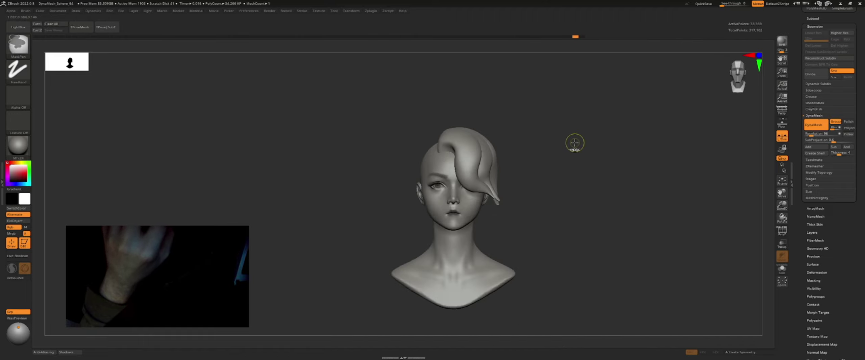
Remesh the locks into one surface, smooth the join, and inspect it from three-quarter and front views
{"action": "right_click_drag", "start_coordinate": [544, 144], "coordinate": [550, 149]}
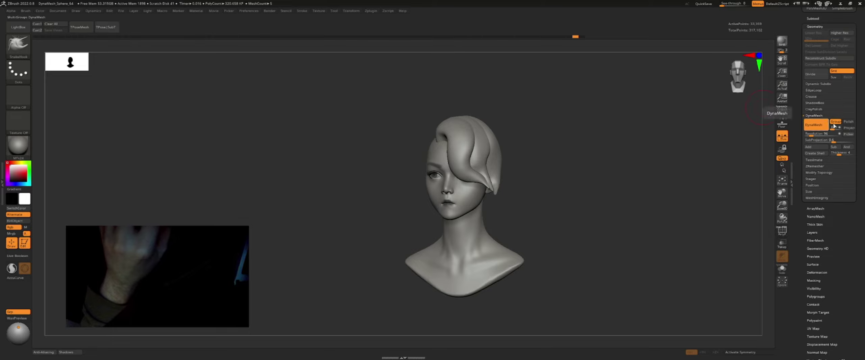
{"action": "mouse_move", "coordinate": [572, 118]}
{"action": "right_mouse_down"}
{"action": "mouse_move", "coordinate": [478, 140]}
{"action": "mouse_move", "coordinate": [472, 121]}
{"action": "mouse_move", "coordinate": [484, 141]}
{"action": "mouse_move", "coordinate": [477, 163]}
{"action": "right_mouse_up"}
{"action": "key", "text": "shift"}
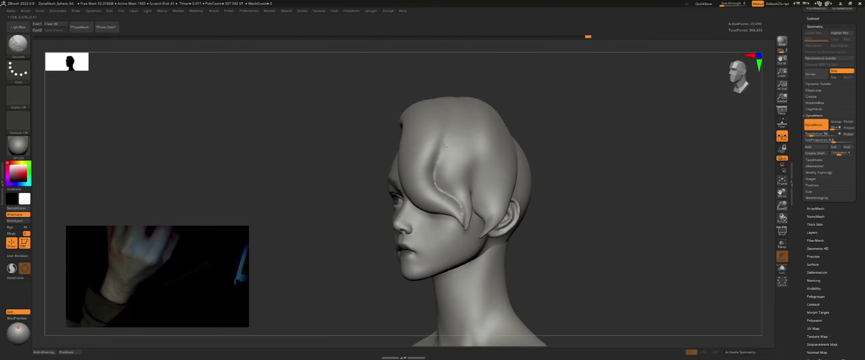
{"action": "right_click_drag", "start_coordinate": [432, 107], "coordinate": [436, 85]}
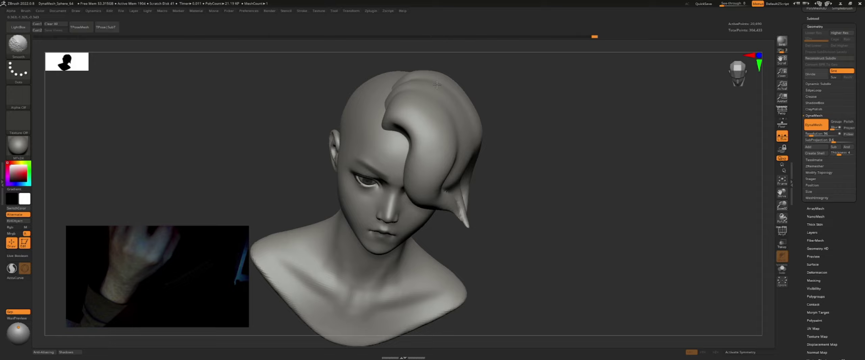
{"action": "right_click_drag", "start_coordinate": [381, 92], "coordinate": [397, 99]}
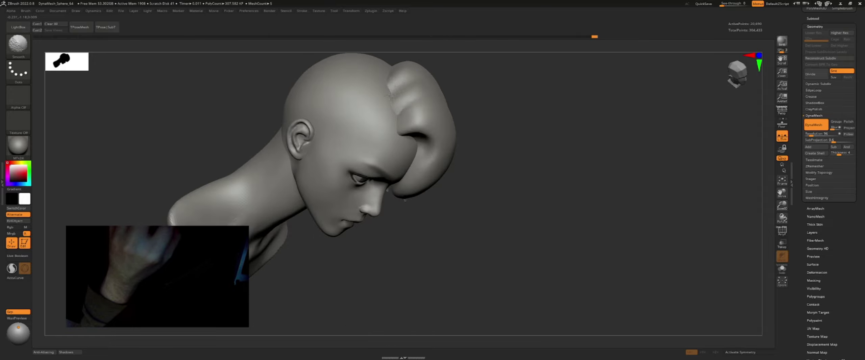
{"action": "right_click_drag", "start_coordinate": [422, 123], "coordinate": [423, 118]}
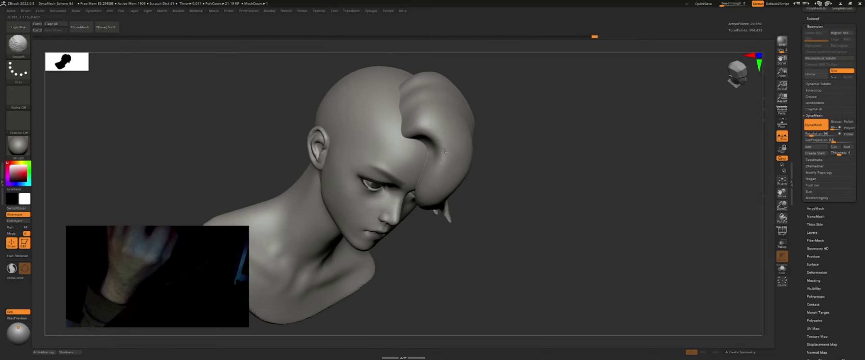
{"action": "mouse_move", "coordinate": [444, 152]}
{"action": "right_mouse_down"}
{"action": "mouse_move", "coordinate": [487, 178]}
{"action": "mouse_move", "coordinate": [477, 178]}
{"action": "mouse_move", "coordinate": [498, 178]}
{"action": "right_mouse_up"}
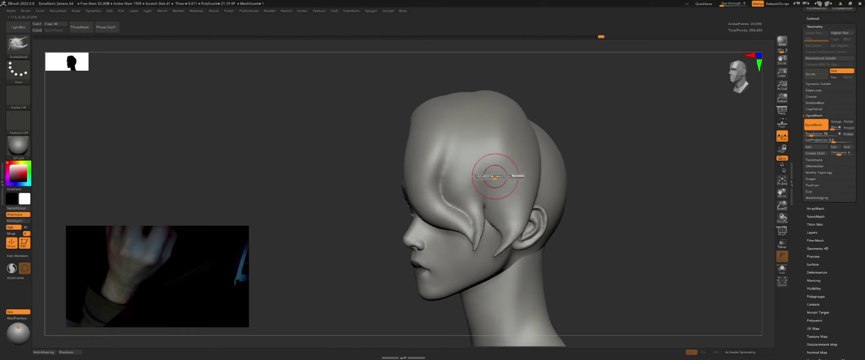
{"action": "mouse_move", "coordinate": [490, 91]}
{"action": "right_mouse_down", "text": "shift"}
{"action": "mouse_move", "coordinate": [569, 128]}
{"action": "mouse_move", "coordinate": [558, 96]}
{"action": "right_mouse_up", "text": "shift"}
Duplicate the lock with Transpose Move and pull the copy out over the top of the head
{"action": "key", "text": "w"}
{"action": "mouse_move", "coordinate": [512, 97]}
{"action": "left_mouse_down", "text": "ctrl"}
{"action": "mouse_move", "coordinate": [449, 94]}
{"action": "mouse_move", "coordinate": [457, 102]}
{"action": "left_mouse_up", "text": "ctrl"}
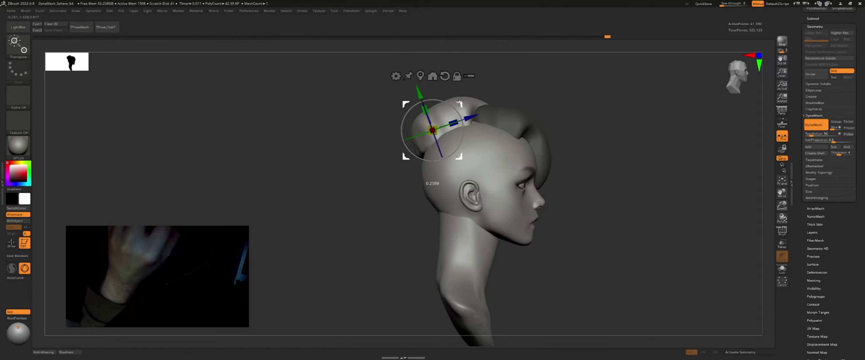
{"action": "right_click_drag", "start_coordinate": [453, 98], "coordinate": [458, 101]}
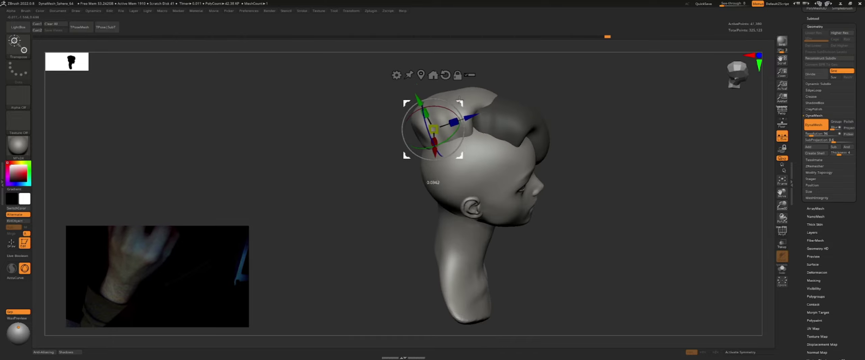
{"action": "key", "text": "q"}
{"action": "right_click_drag", "start_coordinate": [513, 91], "coordinate": [517, 134]}
{"action": "key", "text": "s"}
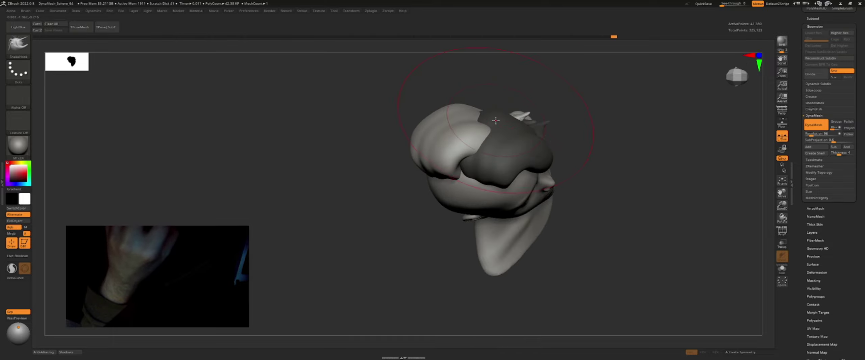
{"action": "left_click_drag", "start_coordinate": [518, 134], "coordinate": [529, 129]}
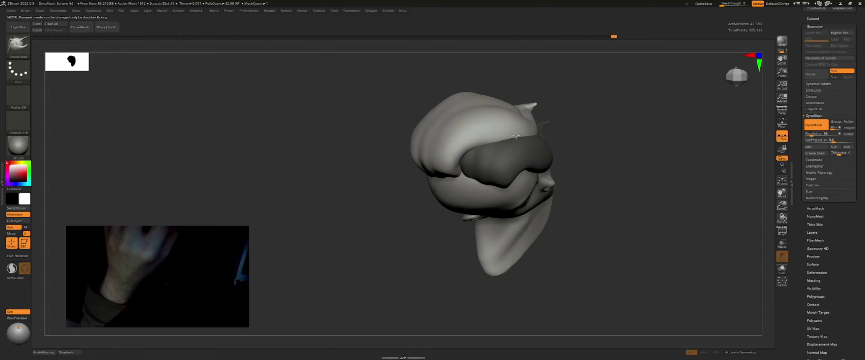
DynaMesh the hair into a single mesh, toggling undo and redo before keeping the remesh
{"action": "mouse_move", "coordinate": [527, 130]}
{"action": "right_mouse_down"}
{"action": "mouse_move", "coordinate": [516, 141]}
{"action": "mouse_move", "coordinate": [467, 142]}
{"action": "mouse_move", "coordinate": [443, 157]}
{"action": "right_mouse_up"}
{"action": "key", "text": "s"}
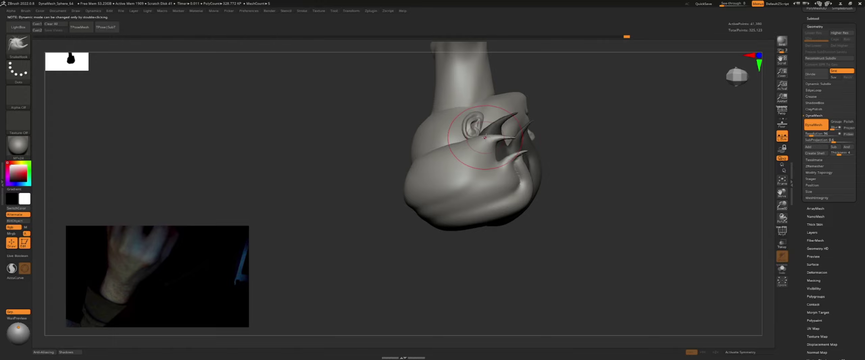
{"action": "mouse_move", "coordinate": [513, 137]}
{"action": "right_mouse_down"}
{"action": "mouse_move", "coordinate": [492, 150]}
{"action": "mouse_move", "coordinate": [440, 154]}
{"action": "mouse_move", "coordinate": [475, 116]}
{"action": "mouse_move", "coordinate": [436, 142]}
{"action": "mouse_move", "coordinate": [400, 118]}
{"action": "right_mouse_up"}
{"action": "key", "text": "ctrl+z"}
{"action": "key", "text": "ctrl+shift+z"}
{"action": "key", "text": "ctrl+z"}
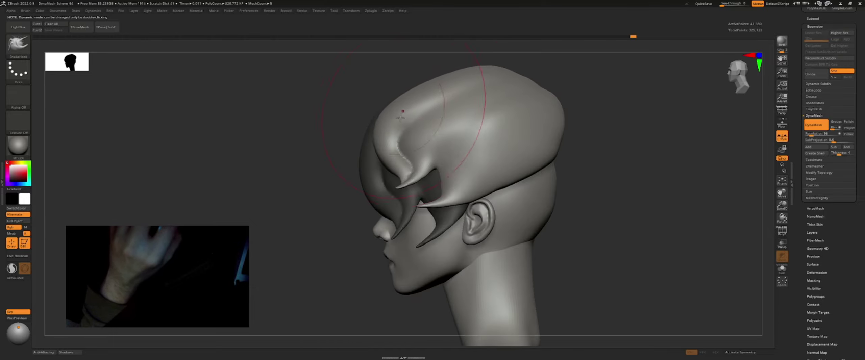
{"action": "key", "text": "ctrl+shift+z"}
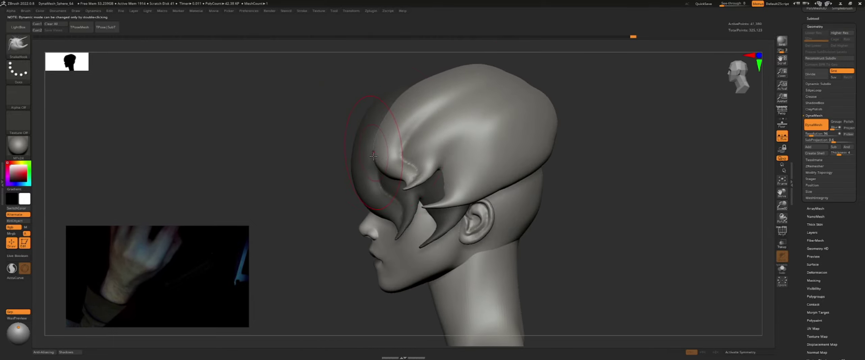
{"action": "key", "text": "ctrl+z"}
{"action": "right_click_drag", "start_coordinate": [373, 156], "coordinate": [395, 173]}
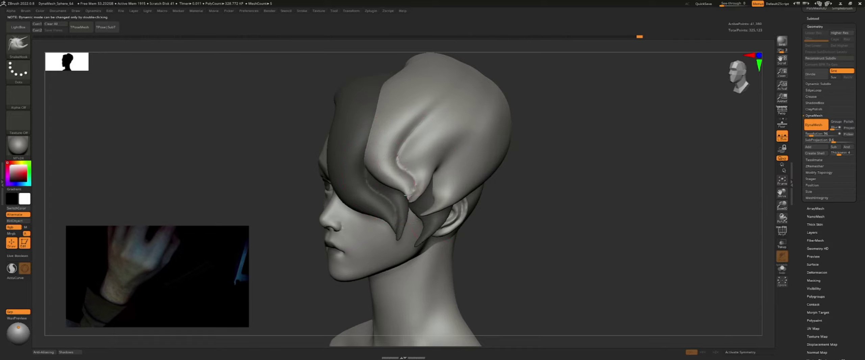
{"action": "right_click_drag", "start_coordinate": [408, 196], "coordinate": [448, 154]}
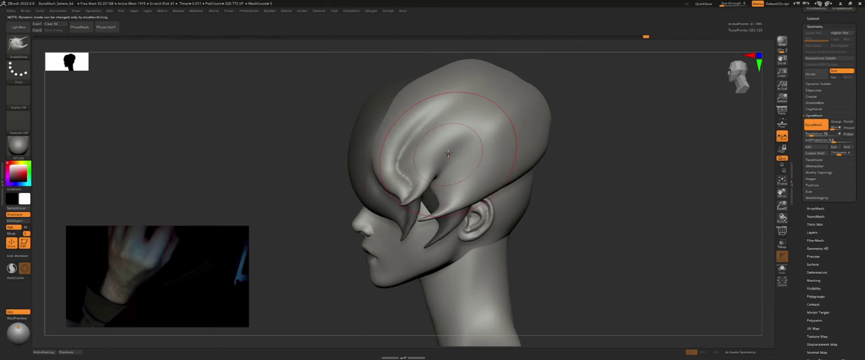
{"action": "key", "text": "ctrl+shift+z"}
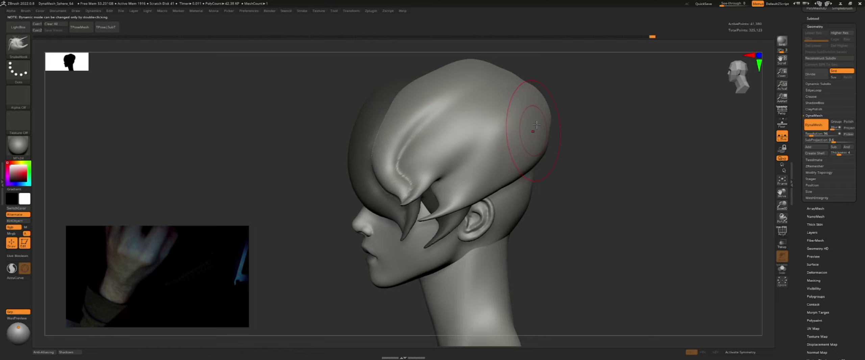
Enlarge the brush and smooth the hair at the back of the head
{"action": "right_click_drag", "start_coordinate": [545, 108], "coordinate": [563, 119]}
{"action": "key", "text": "s"}
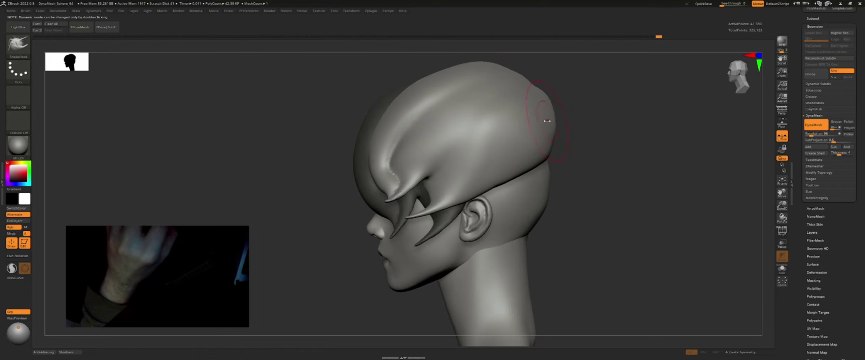
{"action": "right_click_drag", "start_coordinate": [533, 113], "coordinate": [542, 144]}
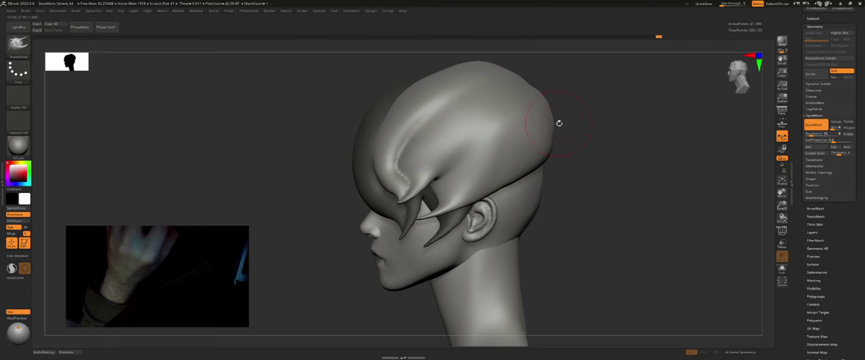
{"action": "mouse_move", "coordinate": [560, 123]}
{"action": "right_mouse_down"}
{"action": "mouse_move", "coordinate": [586, 135]}
{"action": "mouse_move", "coordinate": [570, 131]}
{"action": "right_mouse_up"}
Add ClayBuildup strokes on the back and upper hair, then smooth them
{"action": "key", "text": "b"}
{"action": "key", "text": "c"}
{"action": "key", "text": "b"}
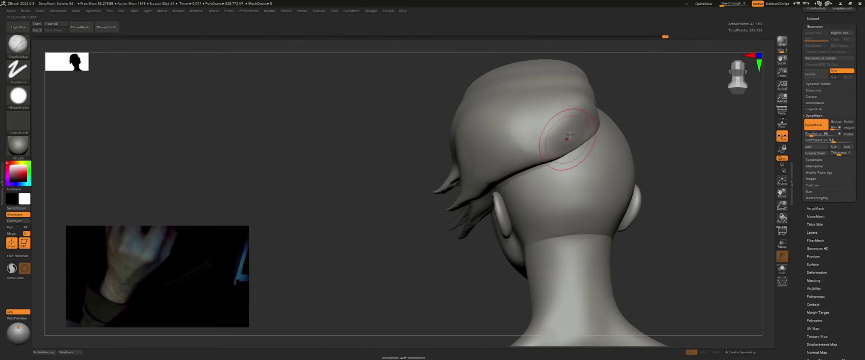
{"action": "left_click_drag", "start_coordinate": [570, 135], "coordinate": [547, 155]}
{"action": "right_click_drag", "start_coordinate": [541, 146], "coordinate": [537, 157]}
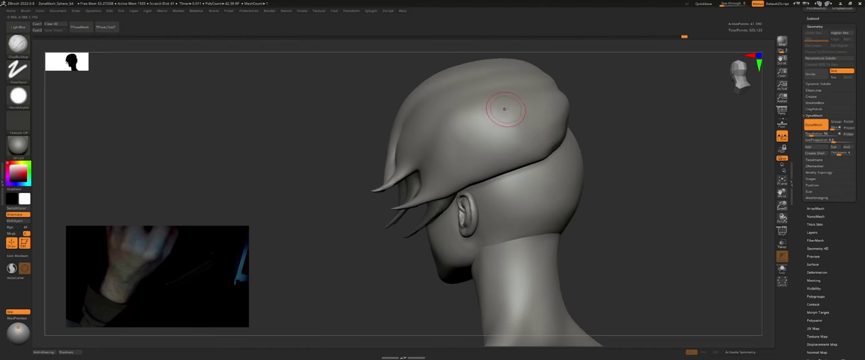
{"action": "mouse_move", "coordinate": [506, 112]}
{"action": "right_mouse_down"}
{"action": "mouse_move", "coordinate": [540, 116]}
{"action": "mouse_move", "coordinate": [552, 107]}
{"action": "right_mouse_up"}
{"action": "left_click_drag", "start_coordinate": [552, 107], "coordinate": [500, 115]}
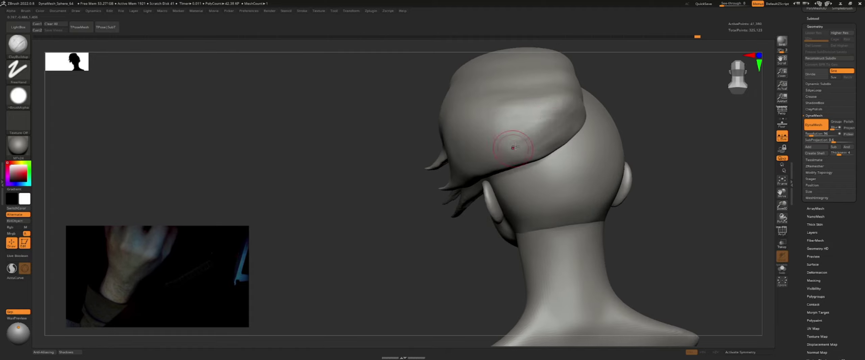
{"action": "right_click_drag", "start_coordinate": [526, 153], "coordinate": [522, 135]}
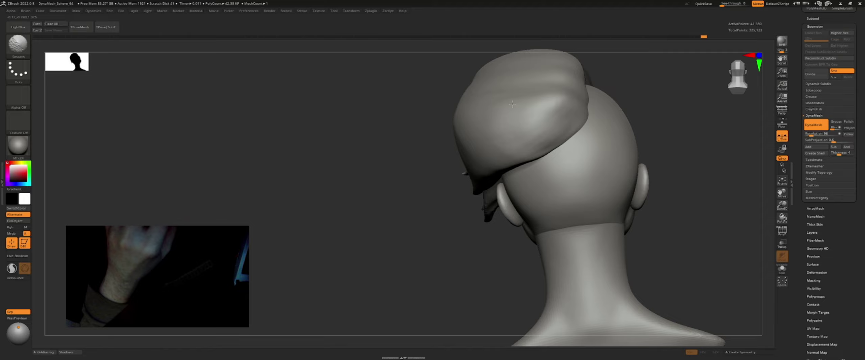
Orbit around the back and sides of the head to check the hair, ending on a front view
{"action": "mouse_move", "coordinate": [512, 104]}
{"action": "right_mouse_down"}
{"action": "mouse_move", "coordinate": [530, 93]}
{"action": "mouse_move", "coordinate": [498, 92]}
{"action": "right_mouse_up"}
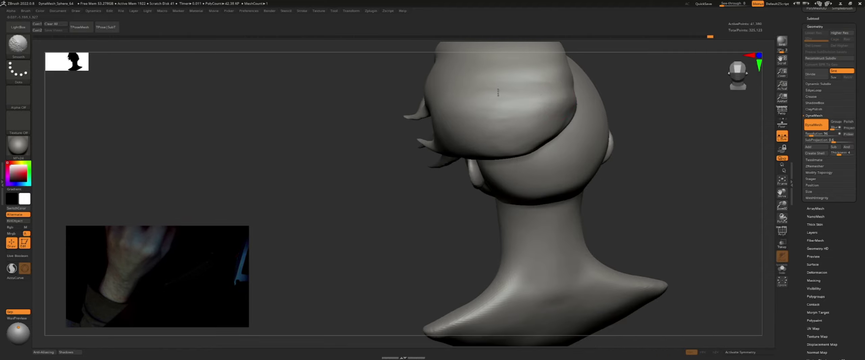
{"action": "mouse_move", "coordinate": [528, 128]}
{"action": "right_mouse_down"}
{"action": "mouse_move", "coordinate": [550, 131]}
{"action": "mouse_move", "coordinate": [520, 132]}
{"action": "mouse_move", "coordinate": [531, 126]}
{"action": "right_mouse_up"}
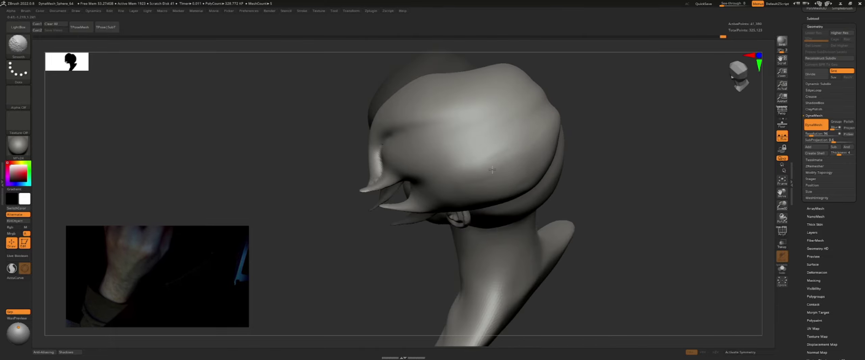
{"action": "mouse_move", "coordinate": [463, 144]}
{"action": "right_mouse_down"}
{"action": "mouse_move", "coordinate": [418, 136]}
{"action": "mouse_move", "coordinate": [405, 150]}
{"action": "right_mouse_up"}
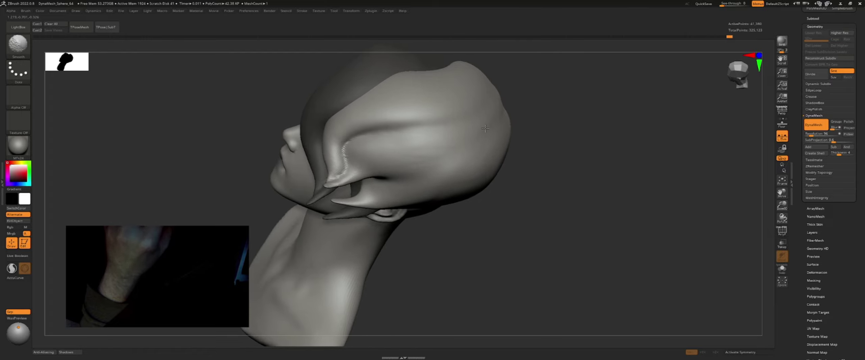
{"action": "right_click_drag", "start_coordinate": [477, 135], "coordinate": [496, 140]}
{"action": "mouse_move", "coordinate": [448, 165]}
{"action": "right_mouse_down"}
{"action": "mouse_move", "coordinate": [444, 188]}
{"action": "mouse_move", "coordinate": [470, 189]}
{"action": "mouse_move", "coordinate": [410, 212]}
{"action": "right_mouse_up"}
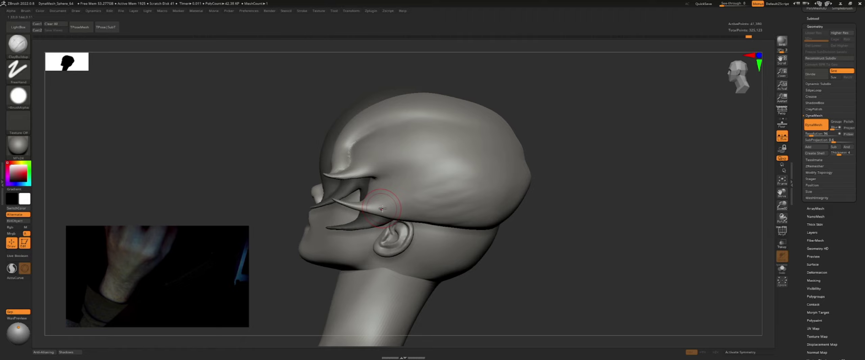
{"action": "right_click_drag", "start_coordinate": [399, 203], "coordinate": [397, 202]}
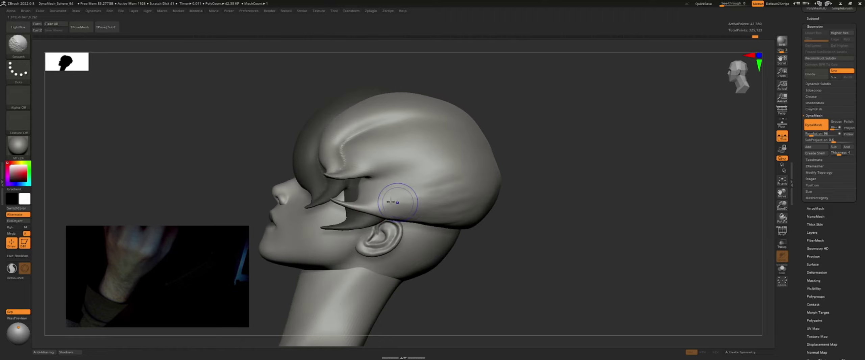
{"action": "key", "text": "space"}
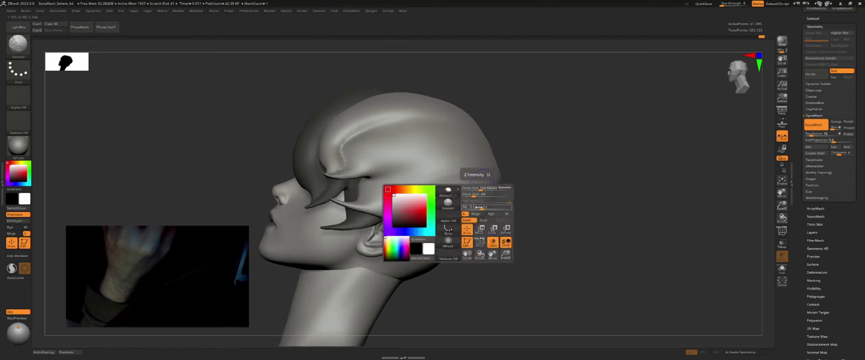
{"action": "mouse_move", "coordinate": [403, 210]}
{"action": "right_mouse_down"}
{"action": "mouse_move", "coordinate": [536, 183]}
{"action": "mouse_move", "coordinate": [542, 174]}
{"action": "right_mouse_up"}
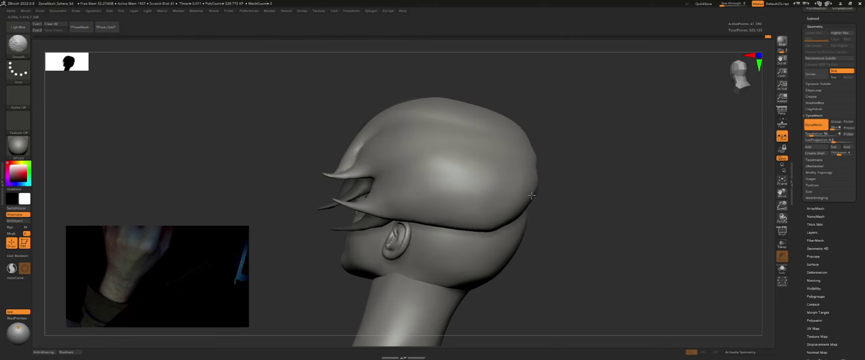
{"action": "right_click_drag", "start_coordinate": [531, 195], "coordinate": [546, 192]}
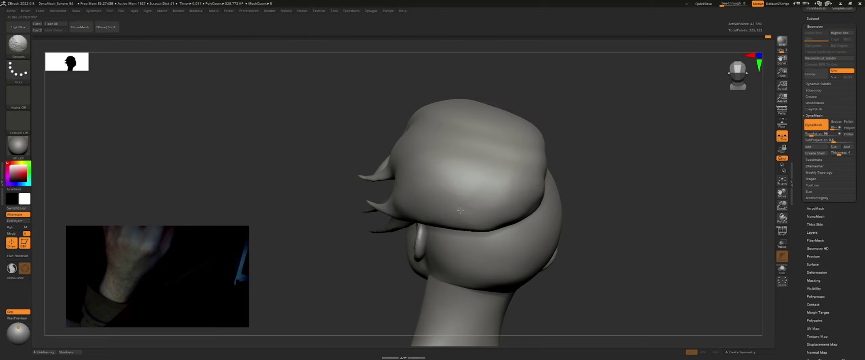
{"action": "right_click_drag", "start_coordinate": [458, 229], "coordinate": [475, 231]}
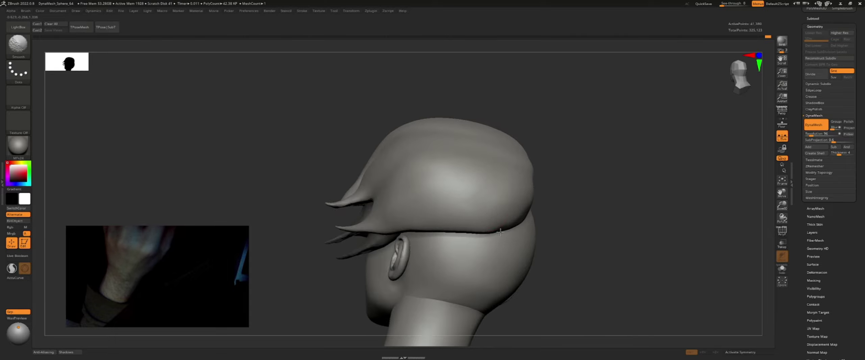
{"action": "mouse_move", "coordinate": [471, 205]}
{"action": "right_mouse_down", "text": "ctrl"}
{"action": "mouse_move", "coordinate": [536, 197]}
{"action": "mouse_move", "coordinate": [544, 175]}
{"action": "mouse_move", "coordinate": [534, 167]}
{"action": "mouse_move", "coordinate": [551, 208]}
{"action": "mouse_move", "coordinate": [560, 183]}
{"action": "mouse_move", "coordinate": [550, 154]}
{"action": "mouse_move", "coordinate": [564, 180]}
{"action": "right_mouse_up", "text": "ctrl"}
Select the hair subtool and switch to the Move brush (B, M, V)
{"action": "left_click", "coordinate": [503, 143], "text": "alt"}
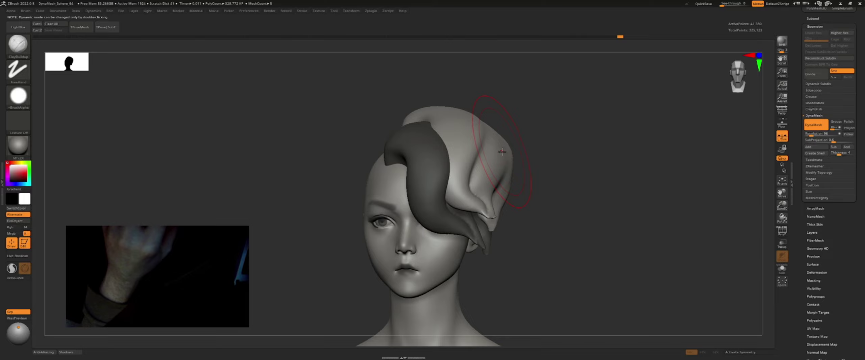
{"action": "key", "text": "b"}
{"action": "key", "text": "m"}
{"action": "key", "text": "v"}
{"action": "left_click_drag", "start_coordinate": [515, 146], "coordinate": [511, 146]}
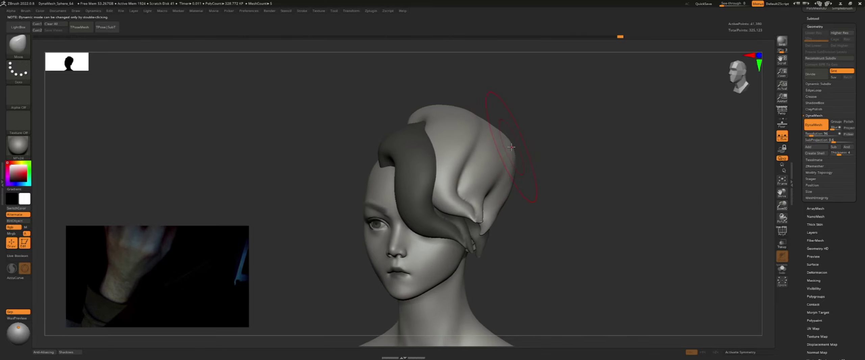
{"action": "key", "text": "space"}
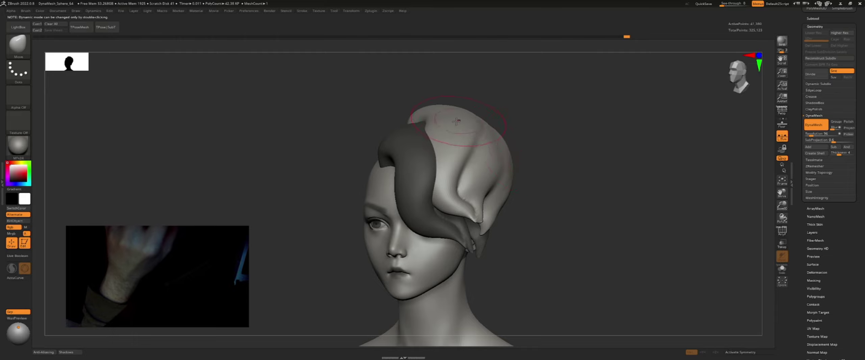
{"action": "mouse_move", "coordinate": [457, 122]}
{"action": "right_mouse_down"}
{"action": "mouse_move", "coordinate": [456, 111]}
{"action": "mouse_move", "coordinate": [411, 112]}
{"action": "mouse_move", "coordinate": [438, 106]}
{"action": "mouse_move", "coordinate": [425, 110]}
{"action": "mouse_move", "coordinate": [406, 85]}
{"action": "mouse_move", "coordinate": [437, 115]}
{"action": "mouse_move", "coordinate": [451, 163]}
{"action": "mouse_move", "coordinate": [443, 167]}
{"action": "mouse_move", "coordinate": [450, 132]}
{"action": "mouse_move", "coordinate": [476, 116]}
{"action": "right_mouse_up"}
Shrink the brush and smooth the hair locks from a frontal view
{"action": "left_click_drag", "start_coordinate": [477, 116], "coordinate": [425, 119]}
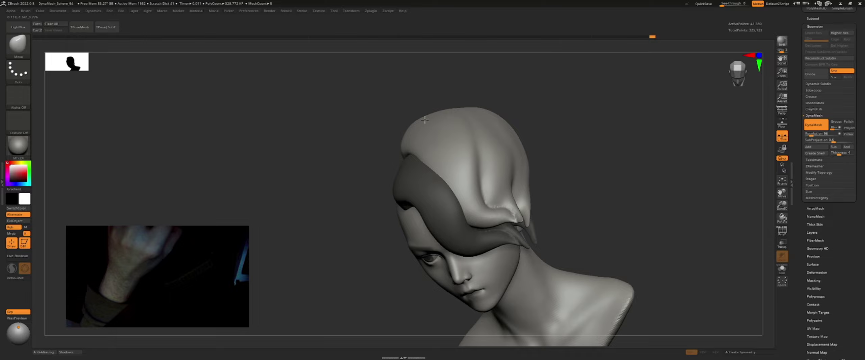
{"action": "right_click_drag", "start_coordinate": [458, 113], "coordinate": [478, 112]}
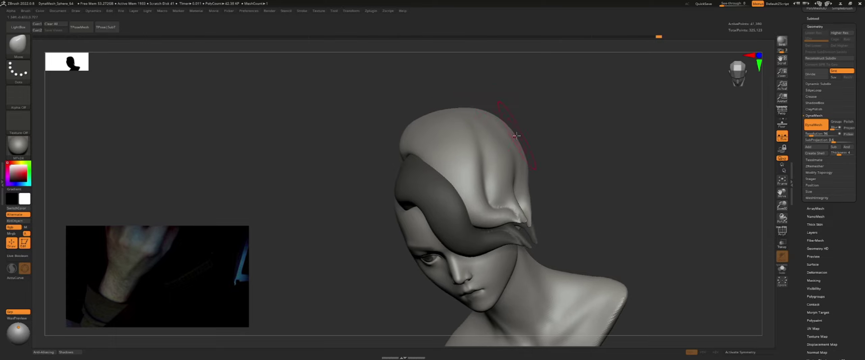
{"action": "mouse_move", "coordinate": [516, 136]}
{"action": "right_mouse_down"}
{"action": "mouse_move", "coordinate": [556, 135]}
{"action": "mouse_move", "coordinate": [518, 121]}
{"action": "mouse_move", "coordinate": [486, 145]}
{"action": "mouse_move", "coordinate": [496, 149]}
{"action": "right_mouse_up"}
{"action": "key", "text": "s"}
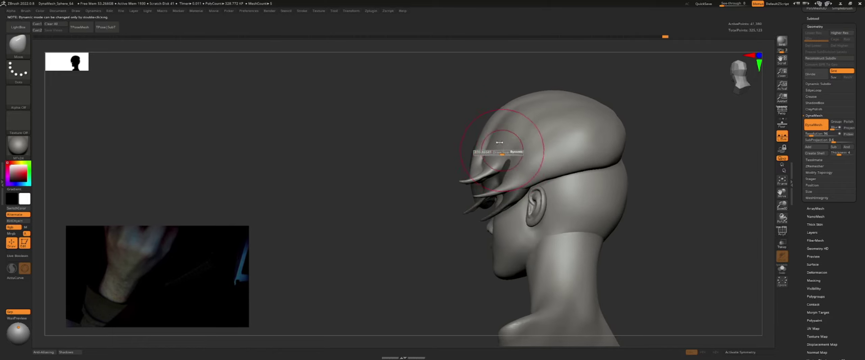
{"action": "left_click_drag", "start_coordinate": [499, 142], "coordinate": [493, 135]}
{"action": "key", "text": "shift"}
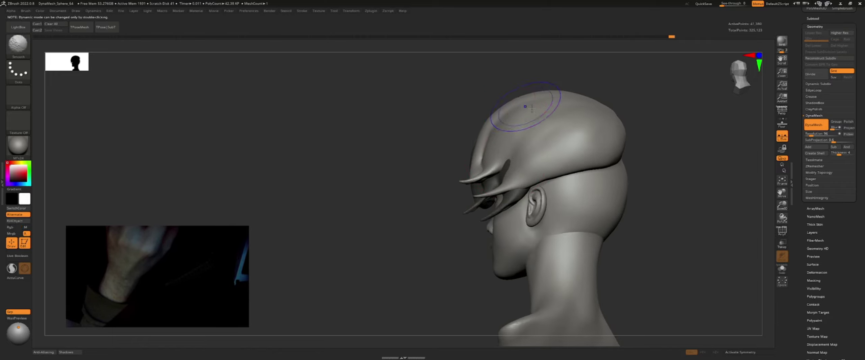
Refine the locks from several angles, resizing the brush and Shift-smoothing
{"action": "mouse_move", "coordinate": [494, 122]}
{"action": "right_mouse_down"}
{"action": "mouse_move", "coordinate": [554, 125]}
{"action": "mouse_move", "coordinate": [512, 164]}
{"action": "mouse_move", "coordinate": [536, 124]}
{"action": "mouse_move", "coordinate": [552, 120]}
{"action": "right_mouse_up"}
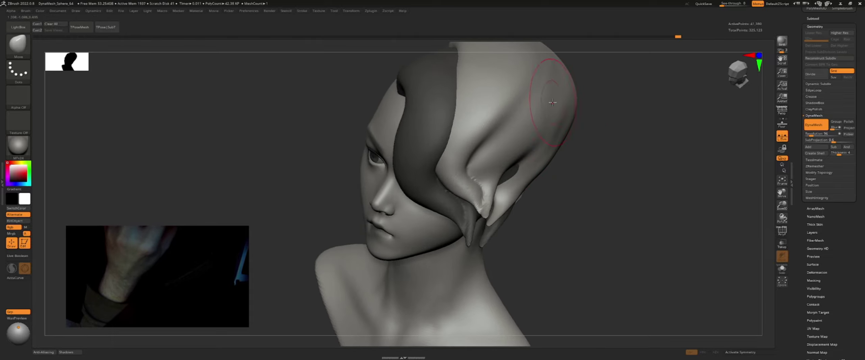
{"action": "mouse_move", "coordinate": [565, 95]}
{"action": "right_mouse_down"}
{"action": "mouse_move", "coordinate": [574, 90]}
{"action": "mouse_move", "coordinate": [559, 122]}
{"action": "right_mouse_up"}
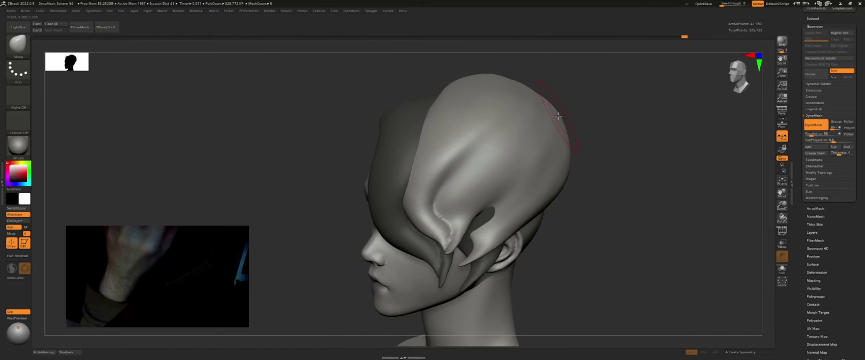
{"action": "right_click_drag", "start_coordinate": [536, 87], "coordinate": [495, 104]}
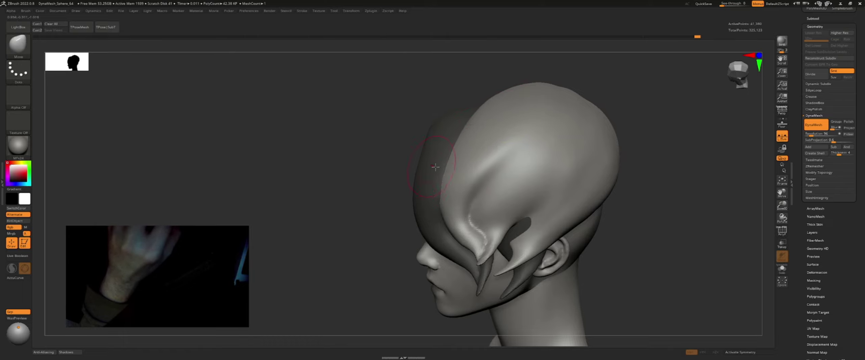
{"action": "right_click_drag", "start_coordinate": [435, 167], "coordinate": [464, 116]}
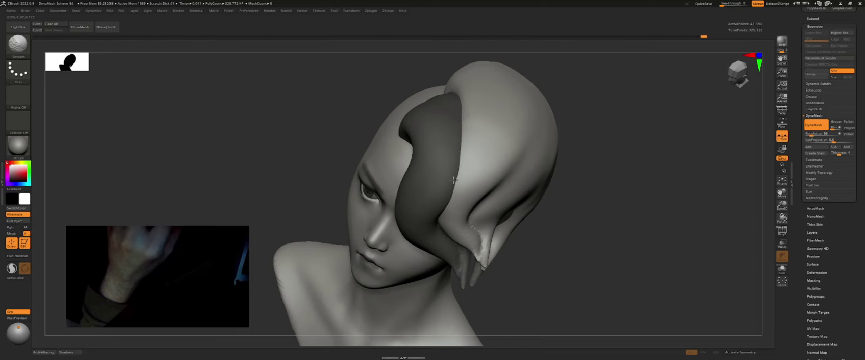
{"action": "right_click_drag", "start_coordinate": [453, 180], "coordinate": [449, 110]}
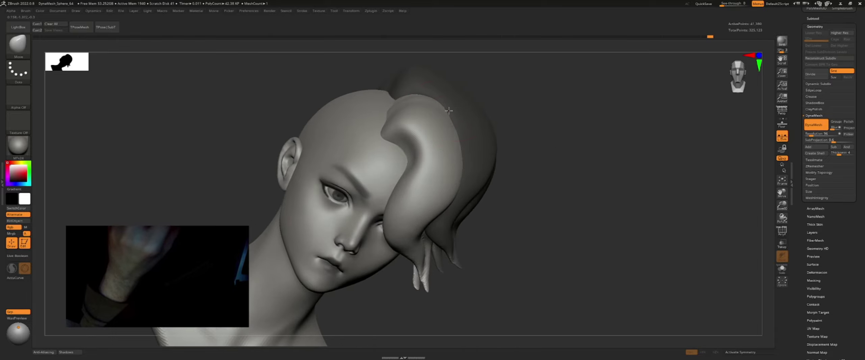
{"action": "mouse_move", "coordinate": [416, 90]}
{"action": "right_mouse_down"}
{"action": "mouse_move", "coordinate": [399, 89]}
{"action": "mouse_move", "coordinate": [452, 157]}
{"action": "right_mouse_up"}
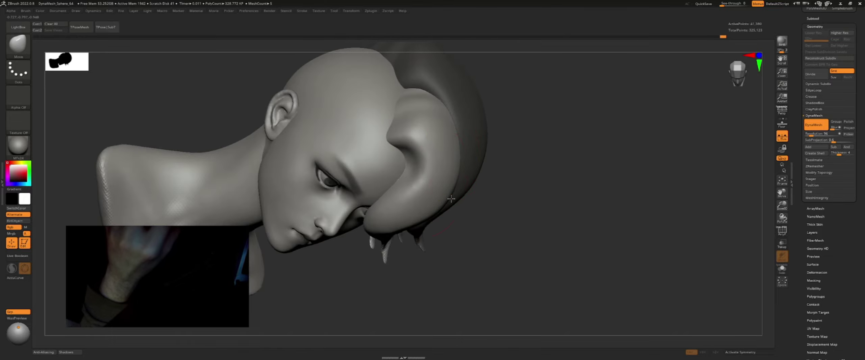
{"action": "right_click_drag", "start_coordinate": [451, 199], "coordinate": [432, 214]}
{"action": "left_click", "coordinate": [408, 221], "text": "ctrl+shift"}
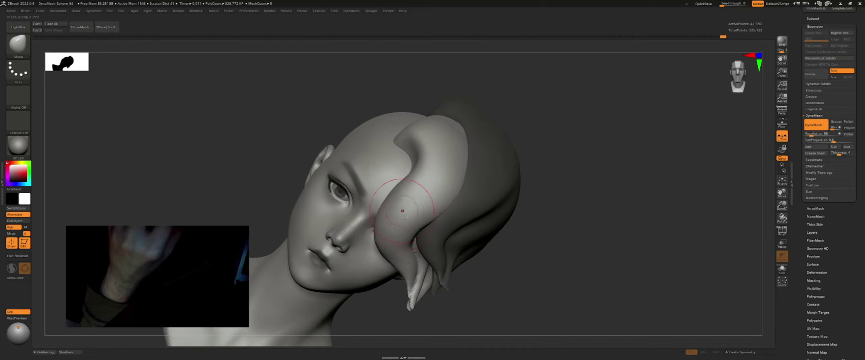
{"action": "key", "text": "s"}
{"action": "mouse_move", "coordinate": [409, 221]}
{"action": "right_mouse_down"}
{"action": "mouse_move", "coordinate": [426, 251]}
{"action": "mouse_move", "coordinate": [396, 173]}
{"action": "right_mouse_up"}
{"action": "key", "text": "shift"}
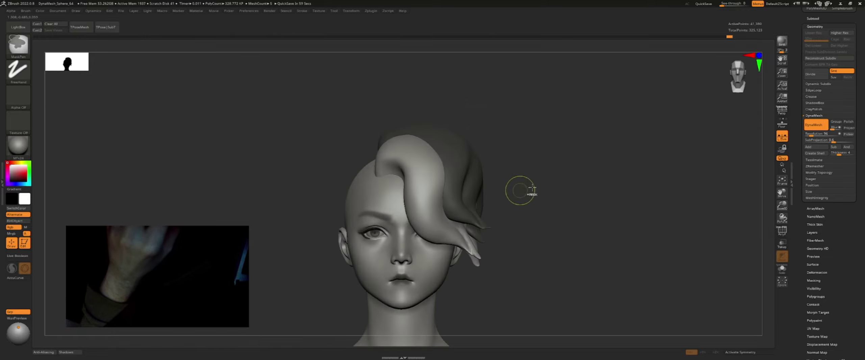
Mask the front hair lock and smooth the hair where it meets the head
{"action": "left_click", "coordinate": [520, 191], "text": "ctrl"}
{"action": "right_click_drag", "start_coordinate": [486, 137], "coordinate": [439, 149]}
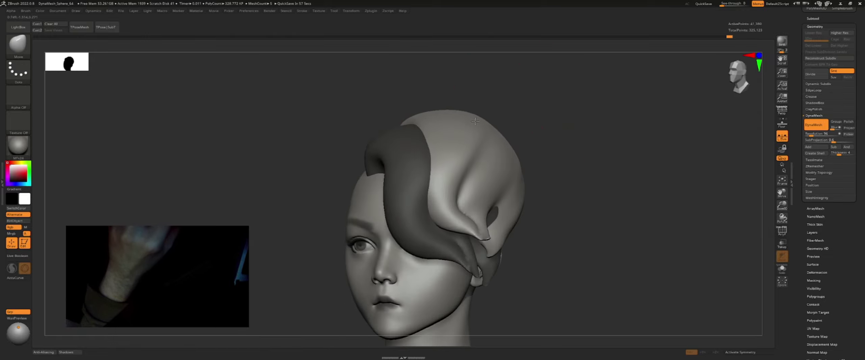
{"action": "right_click_drag", "start_coordinate": [481, 126], "coordinate": [489, 130]}
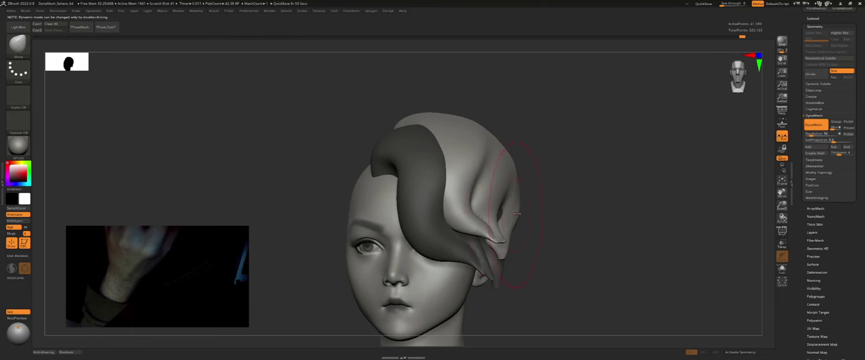
{"action": "right_click_drag", "start_coordinate": [505, 213], "coordinate": [489, 208]}
{"action": "key", "text": "shift"}
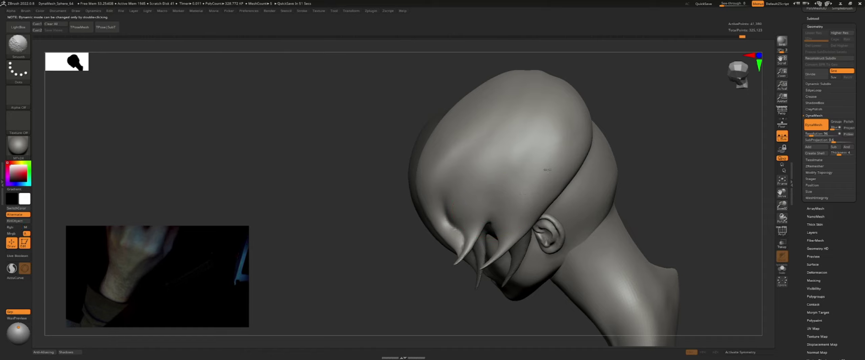
{"action": "mouse_move", "coordinate": [547, 170]}
{"action": "right_mouse_down"}
{"action": "mouse_move", "coordinate": [560, 139]}
{"action": "mouse_move", "coordinate": [541, 135]}
{"action": "right_mouse_up"}
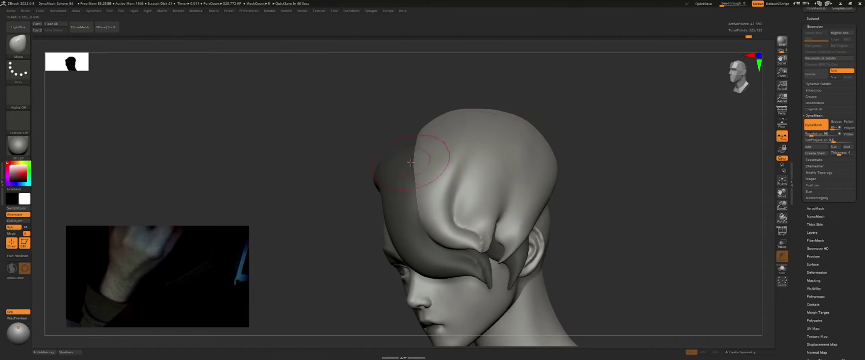
{"action": "mouse_move", "coordinate": [410, 163]}
{"action": "right_mouse_down"}
{"action": "mouse_move", "coordinate": [418, 151]}
{"action": "mouse_move", "coordinate": [443, 231]}
{"action": "mouse_move", "coordinate": [415, 145]}
{"action": "mouse_move", "coordinate": [283, 112]}
{"action": "right_mouse_up"}
DynaMesh the hair with a Ctrl-drag, comparing before and after with undo and redo
{"action": "left_click_drag", "start_coordinate": [118, 119], "coordinate": [102, 128], "text": "ctrl"}
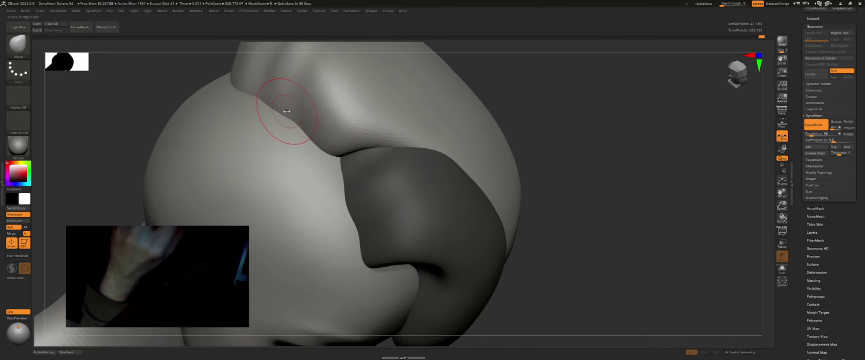
{"action": "right_click_drag", "start_coordinate": [267, 103], "coordinate": [254, 132], "text": "alt"}
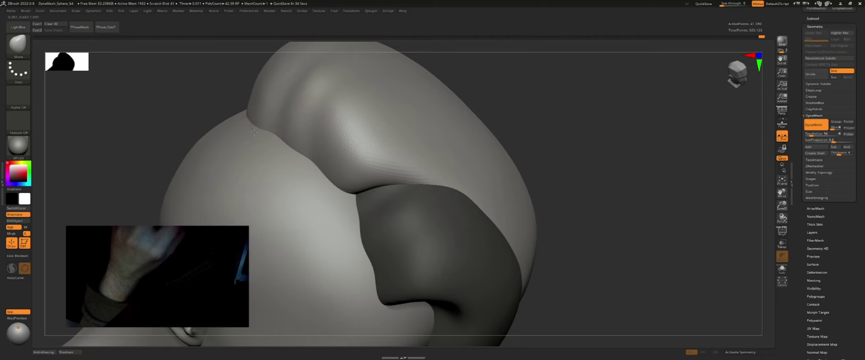
{"action": "key", "text": "ctrl+z"}
{"action": "key", "text": "ctrl+z"}
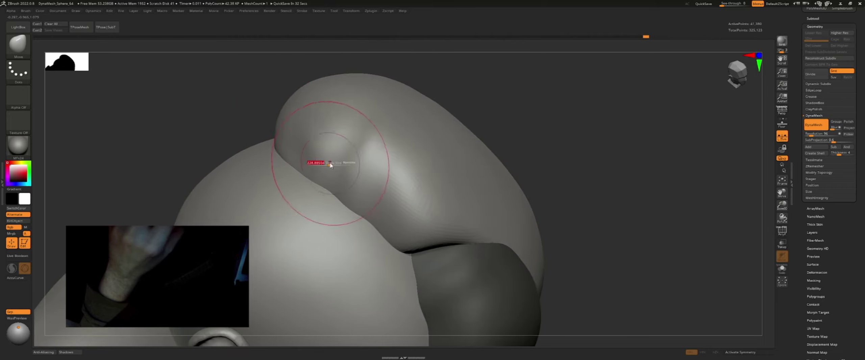
{"action": "key", "text": "shift"}
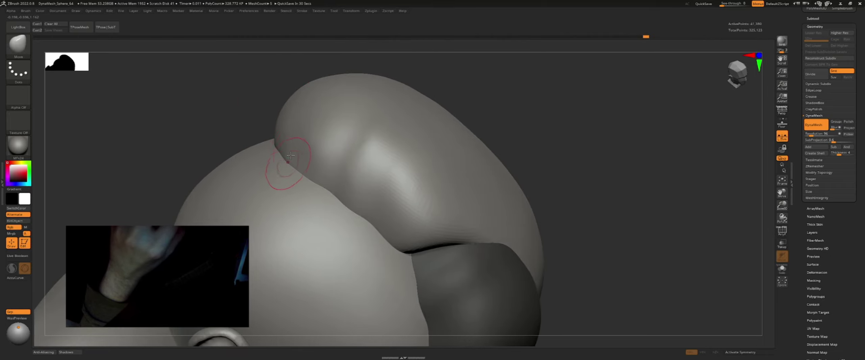
{"action": "key", "text": "shift"}
{"action": "key", "text": "ctrl+shift+z"}
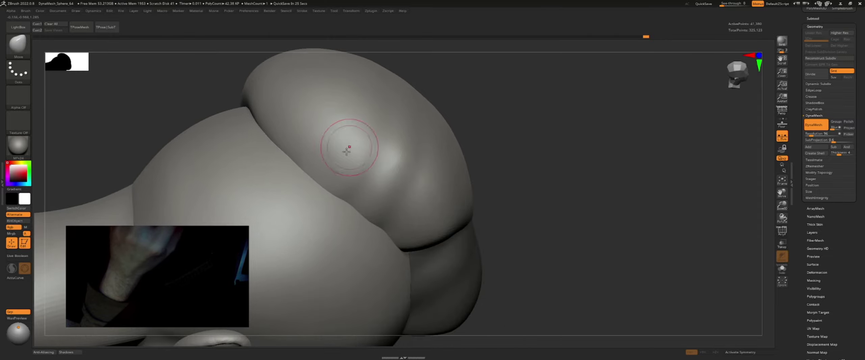
{"action": "mouse_move", "coordinate": [344, 141]}
{"action": "right_mouse_down"}
{"action": "mouse_move", "coordinate": [425, 147]}
{"action": "mouse_move", "coordinate": [279, 129]}
{"action": "right_mouse_up"}
{"action": "key", "text": "ctrl+z"}
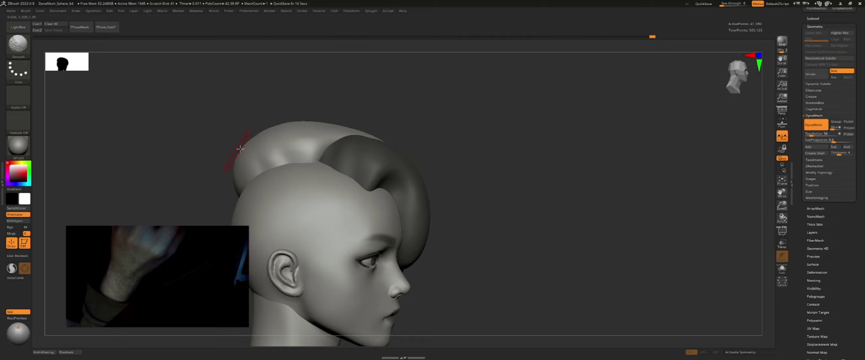
Inspect the back of the head and ear, and shrink the brush size
{"action": "right_click_drag", "start_coordinate": [240, 149], "coordinate": [242, 143]}
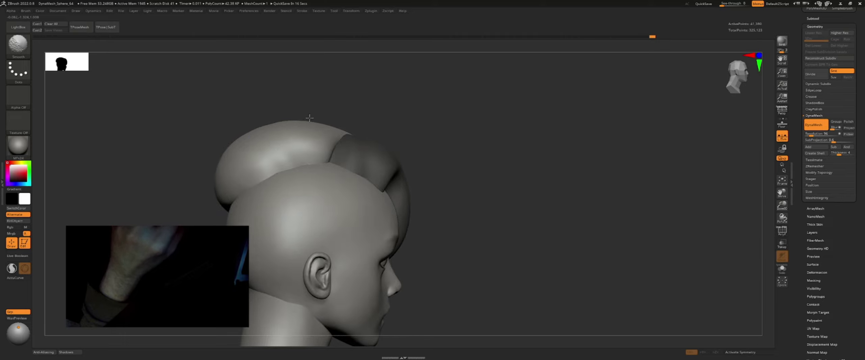
{"action": "mouse_move", "coordinate": [309, 117]}
{"action": "right_mouse_down"}
{"action": "mouse_move", "coordinate": [357, 198]}
{"action": "mouse_move", "coordinate": [315, 141]}
{"action": "mouse_move", "coordinate": [299, 154]}
{"action": "right_mouse_up"}
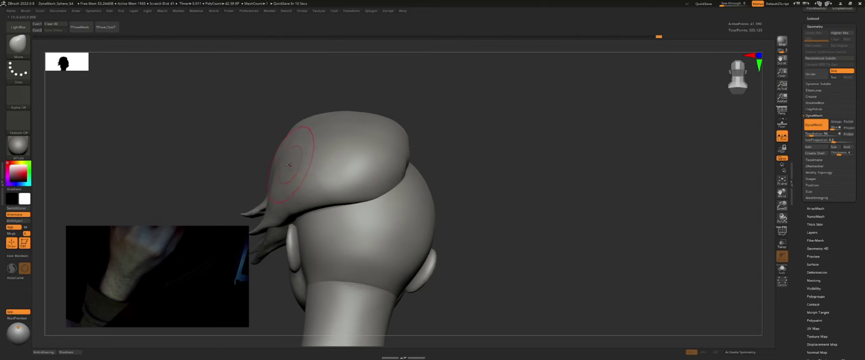
{"action": "right_click_drag", "start_coordinate": [288, 201], "coordinate": [286, 198]}
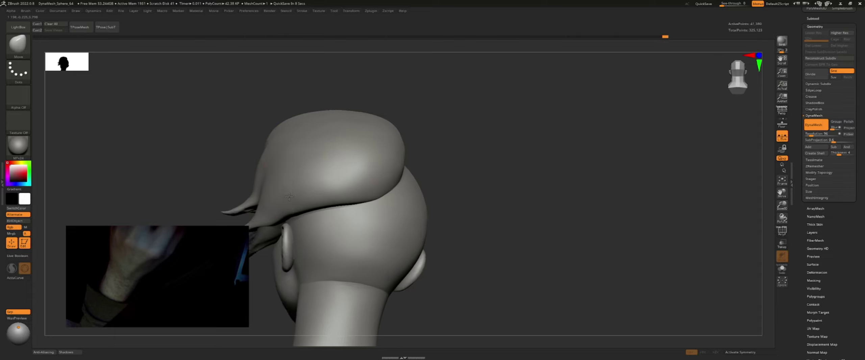
{"action": "right_click_drag", "start_coordinate": [370, 185], "coordinate": [366, 166]}
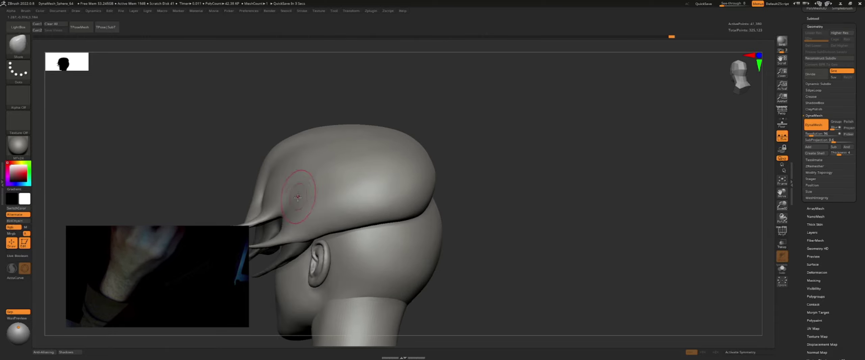
{"action": "right_click_drag", "start_coordinate": [288, 203], "coordinate": [290, 193]}
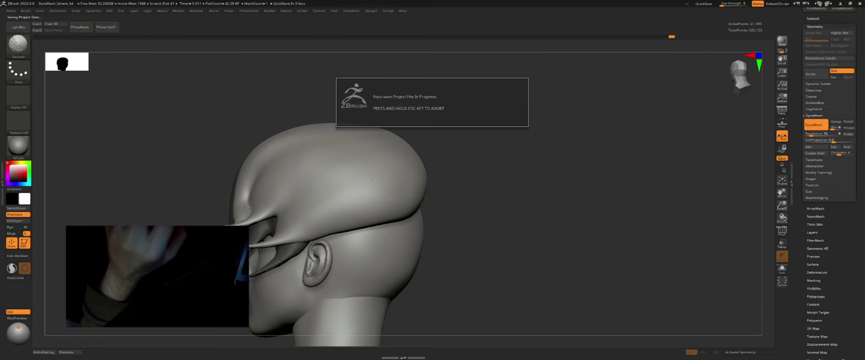
{"action": "right_click_drag", "start_coordinate": [310, 171], "coordinate": [372, 179], "text": "ctrl"}
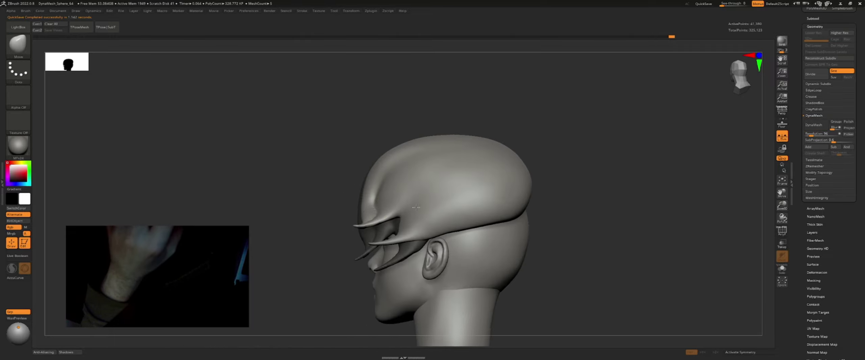
{"action": "key", "text": "s"}
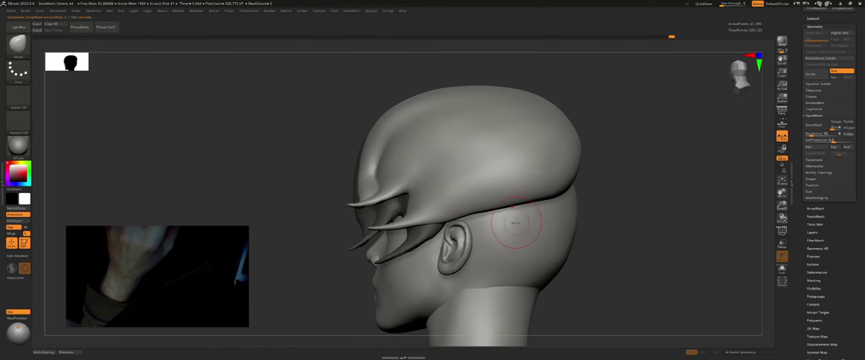
{"action": "left_click_drag", "start_coordinate": [534, 227], "coordinate": [510, 227]}
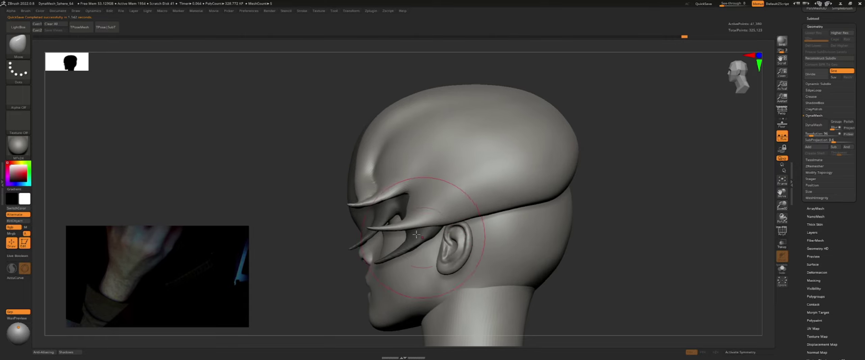
Mask the side hair lock, lift the crown with Move, and smooth it
{"action": "right_click_drag", "start_coordinate": [468, 221], "coordinate": [417, 236]}
{"action": "left_click_drag", "start_coordinate": [418, 235], "coordinate": [446, 218], "text": "ctrl"}
{"action": "mouse_move", "coordinate": [439, 220]}
{"action": "right_mouse_down"}
{"action": "mouse_move", "coordinate": [416, 188]}
{"action": "mouse_move", "coordinate": [413, 205]}
{"action": "right_mouse_up"}
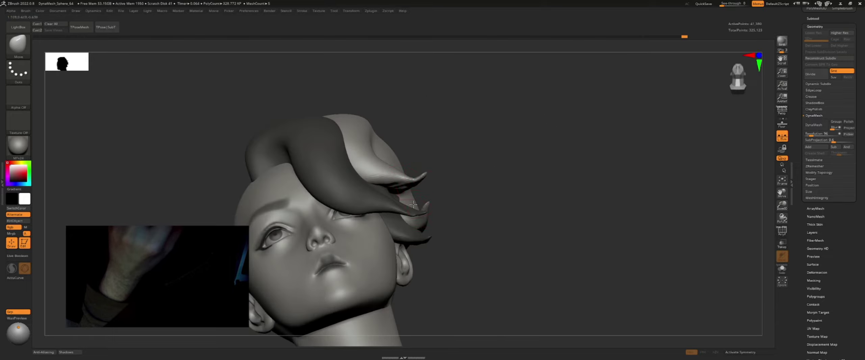
{"action": "right_click_drag", "start_coordinate": [404, 136], "coordinate": [406, 144]}
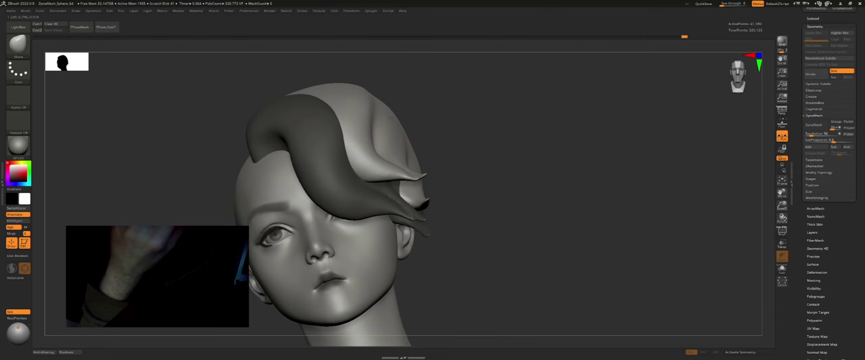
{"action": "mouse_move", "coordinate": [405, 114]}
{"action": "right_mouse_down"}
{"action": "mouse_move", "coordinate": [408, 135]}
{"action": "mouse_move", "coordinate": [378, 124]}
{"action": "right_mouse_up"}
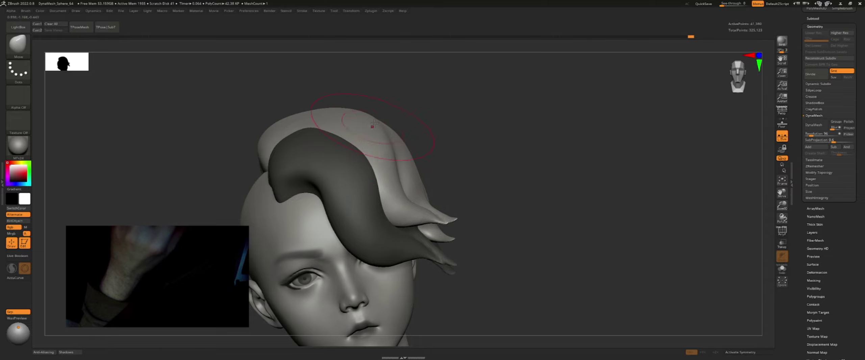
{"action": "left_click_drag", "start_coordinate": [375, 124], "coordinate": [371, 131]}
{"action": "mouse_move", "coordinate": [375, 107]}
{"action": "right_mouse_down"}
{"action": "mouse_move", "coordinate": [374, 122]}
{"action": "mouse_move", "coordinate": [420, 133]}
{"action": "right_mouse_up"}
{"action": "left_click_drag", "start_coordinate": [440, 131], "coordinate": [427, 93], "text": "shift"}
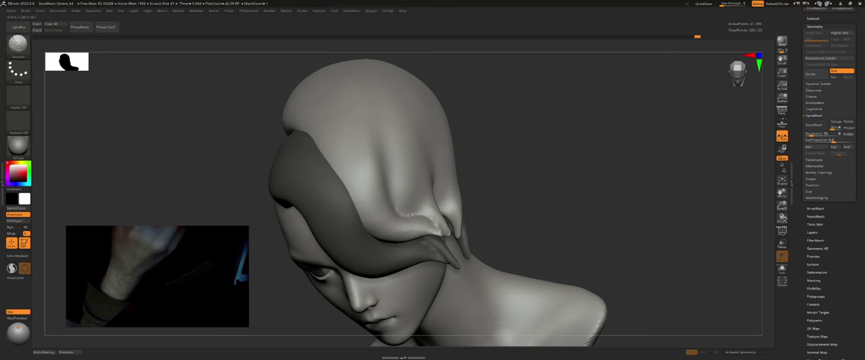
{"action": "mouse_move", "coordinate": [344, 119]}
{"action": "right_mouse_down", "text": "ctrl"}
{"action": "mouse_move", "coordinate": [300, 119]}
{"action": "mouse_move", "coordinate": [421, 119]}
{"action": "right_mouse_up", "text": "ctrl"}
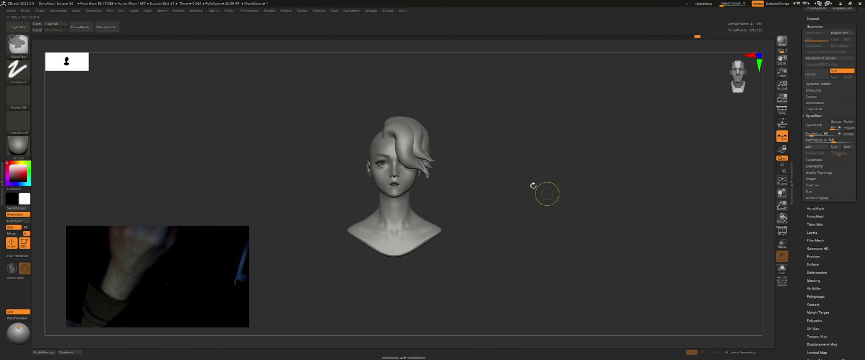
Smooth the hair from a three-quarter view and bring up the brush size
{"action": "mouse_move", "coordinate": [533, 186]}
{"action": "right_mouse_down"}
{"action": "mouse_move", "coordinate": [514, 180]}
{"action": "mouse_move", "coordinate": [573, 130]}
{"action": "right_mouse_up"}
{"action": "left_click_drag", "start_coordinate": [465, 171], "coordinate": [461, 159]}
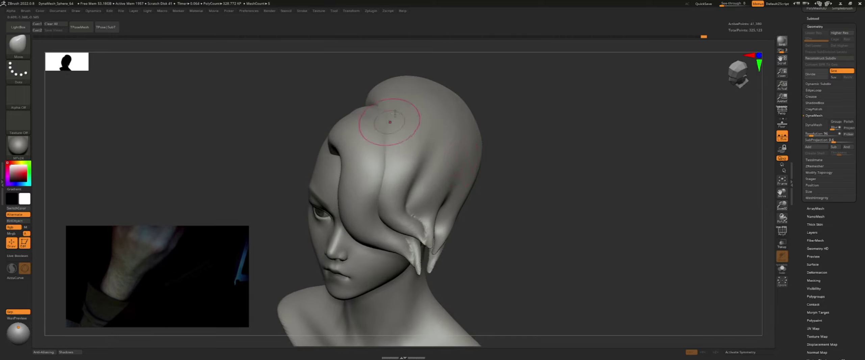
{"action": "left_click_drag", "start_coordinate": [390, 122], "coordinate": [397, 125]}
{"action": "key", "text": "shift"}
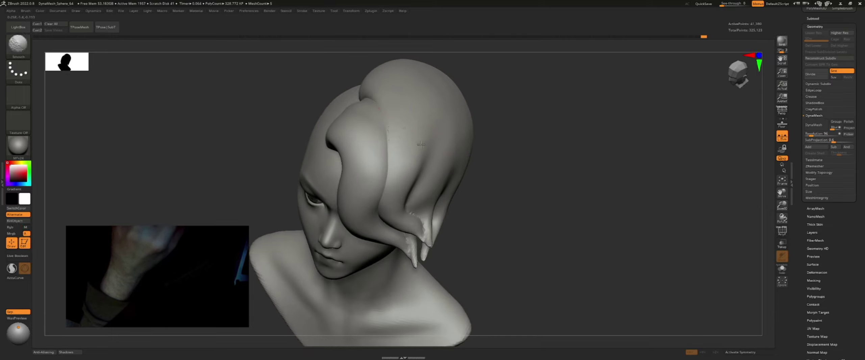
{"action": "left_click_drag", "start_coordinate": [421, 145], "coordinate": [477, 139], "text": "shift"}
{"action": "key", "text": "s"}
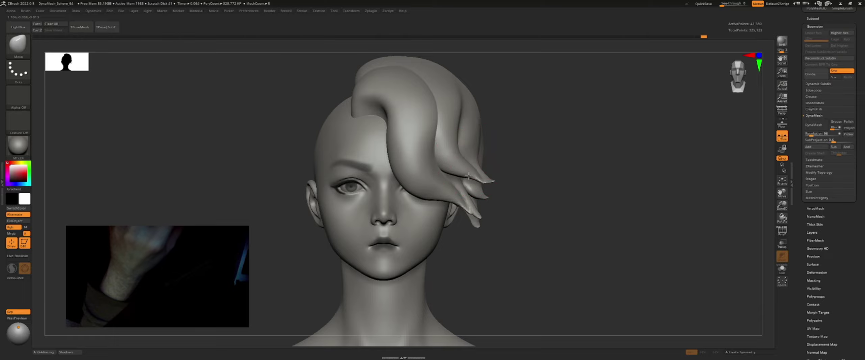
Reshape the hair near the brow with the Move Topological brush (B, M, T)
{"action": "key", "text": "b"}
{"action": "key", "text": "m"}
{"action": "key", "text": "t"}
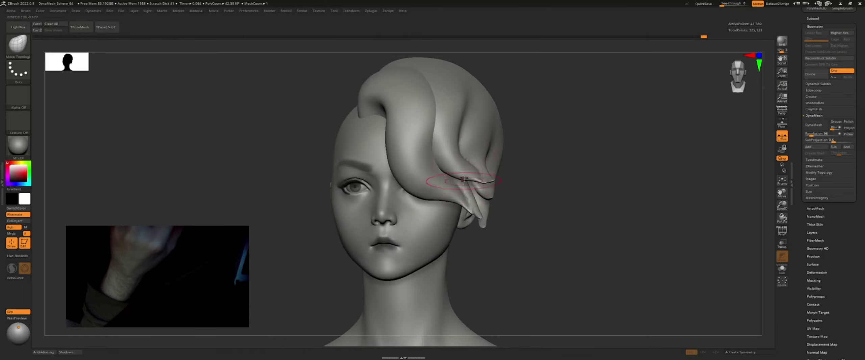
{"action": "right_click_drag", "start_coordinate": [485, 183], "coordinate": [506, 191]}
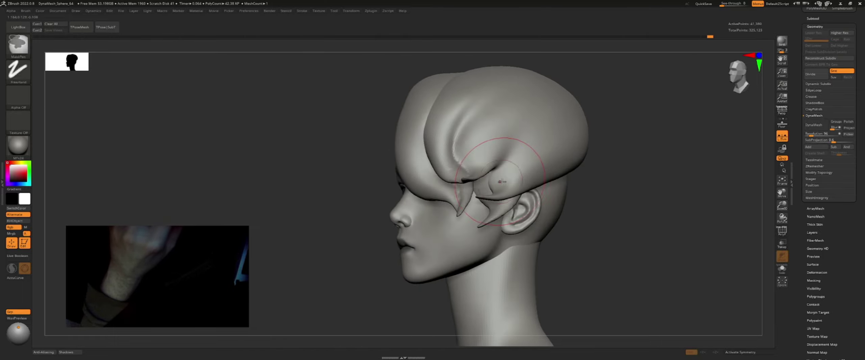
{"action": "key", "text": "s"}
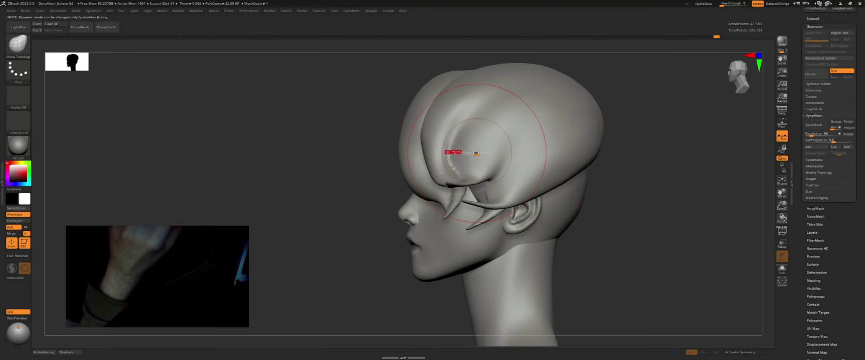
{"action": "left_click_drag", "start_coordinate": [476, 153], "coordinate": [467, 185]}
{"action": "right_click_drag", "start_coordinate": [468, 180], "coordinate": [487, 182]}
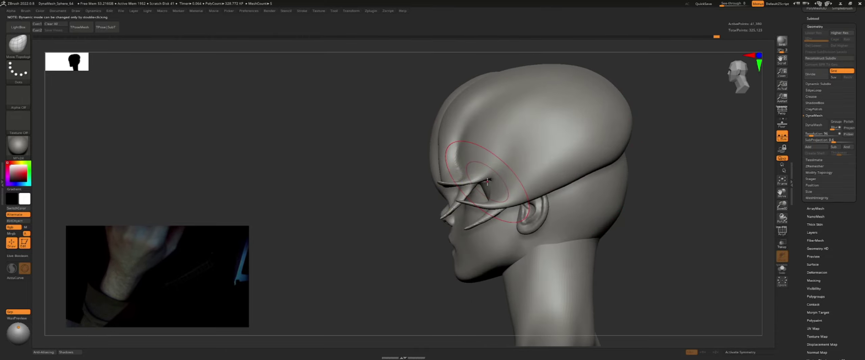
Select the MaskPen brush and show the hair's PolyFrame wireframe
{"action": "key", "text": "b"}
{"action": "key", "text": "b"}
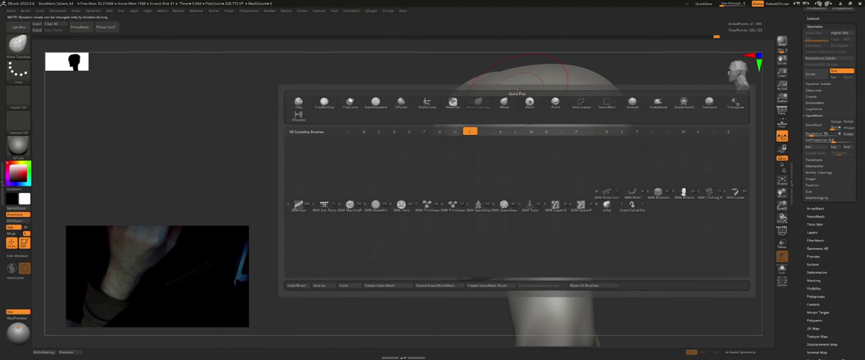
{"action": "key", "text": "m"}
{"action": "key", "text": "p"}
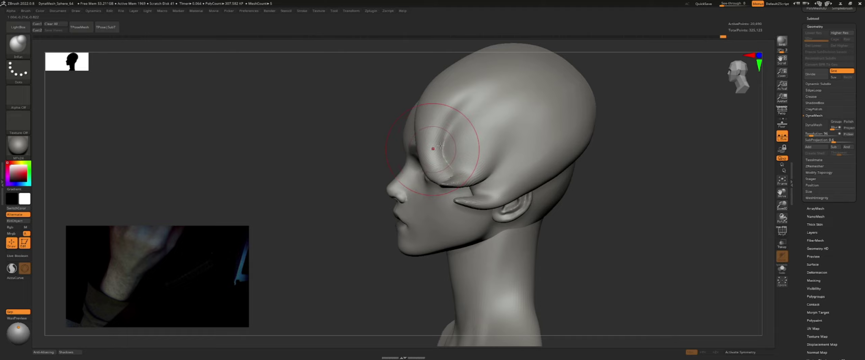
{"action": "right_click_drag", "start_coordinate": [475, 177], "coordinate": [465, 170]}
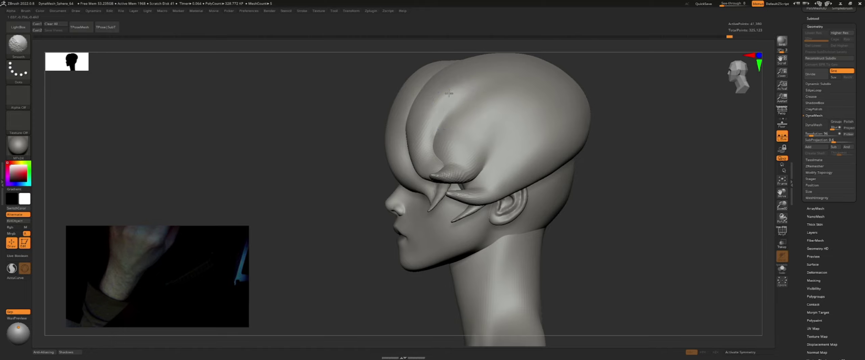
{"action": "left_click_drag", "start_coordinate": [449, 93], "coordinate": [452, 88], "text": "ctrl"}
{"action": "right_click_drag", "start_coordinate": [441, 85], "coordinate": [475, 119]}
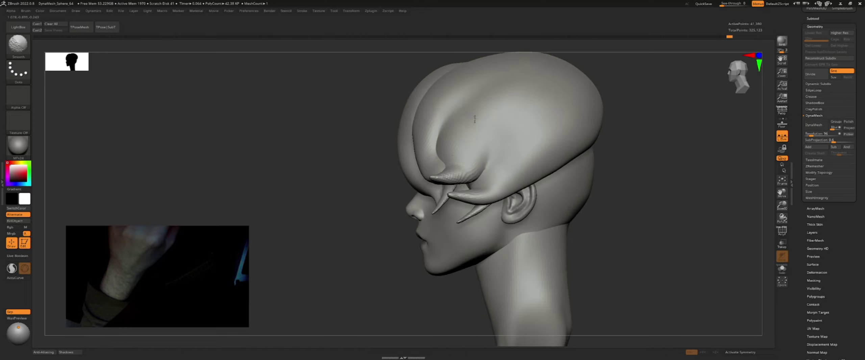
{"action": "key", "text": "shift+f"}
Make the brush much larger while viewing the top and side of the hair
{"action": "mouse_move", "coordinate": [510, 92]}
{"action": "right_mouse_down"}
{"action": "mouse_move", "coordinate": [531, 125]}
{"action": "mouse_move", "coordinate": [502, 134]}
{"action": "mouse_move", "coordinate": [448, 126]}
{"action": "right_mouse_up"}
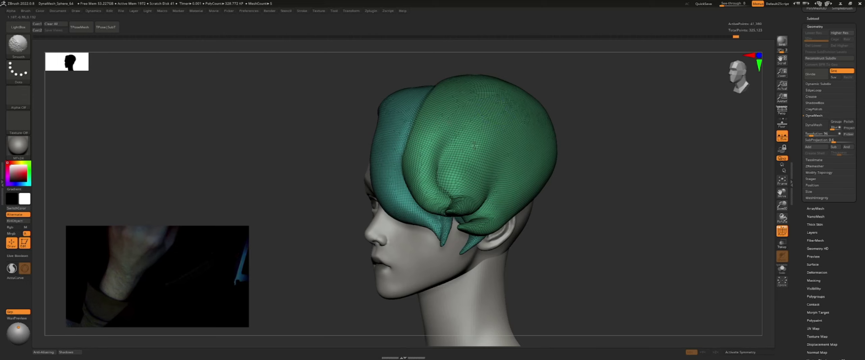
{"action": "right_click_drag", "start_coordinate": [475, 146], "coordinate": [524, 148]}
{"action": "right_click_drag", "start_coordinate": [549, 125], "coordinate": [537, 149]}
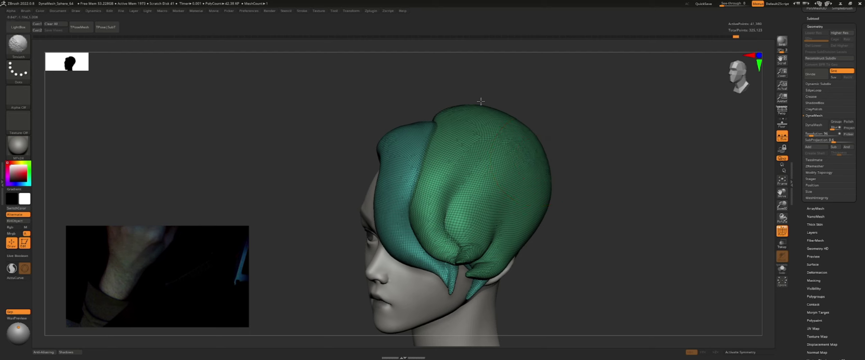
{"action": "right_click_drag", "start_coordinate": [481, 101], "coordinate": [474, 107]}
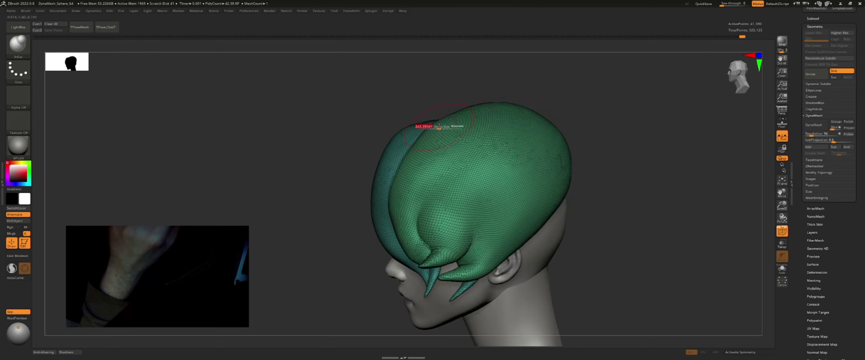
{"action": "left_click_drag", "start_coordinate": [439, 127], "coordinate": [457, 120]}
Reshape the back of the hair mass with the Move brush and turn PolyFrame off
{"action": "key", "text": "b"}
{"action": "key", "text": "m"}
{"action": "key", "text": "v"}
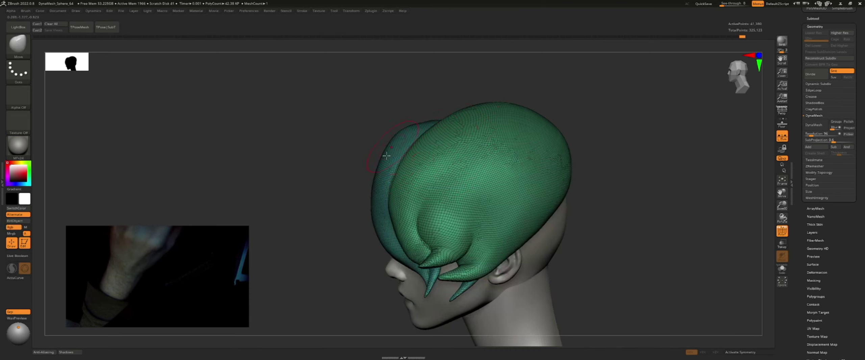
{"action": "left_click_drag", "start_coordinate": [385, 225], "coordinate": [414, 180]}
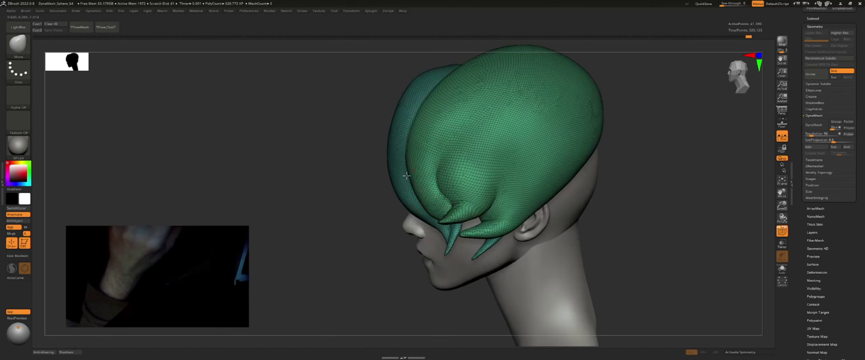
{"action": "right_click_drag", "start_coordinate": [407, 175], "coordinate": [441, 190]}
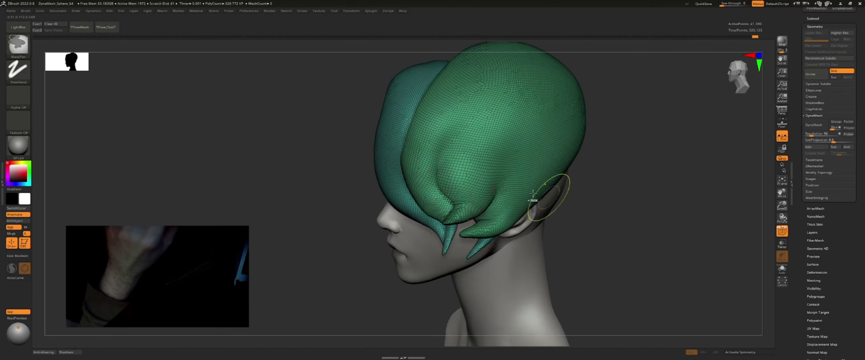
{"action": "mouse_move", "coordinate": [491, 199]}
{"action": "right_mouse_down"}
{"action": "mouse_move", "coordinate": [450, 216]}
{"action": "mouse_move", "coordinate": [477, 191]}
{"action": "mouse_move", "coordinate": [531, 184]}
{"action": "mouse_move", "coordinate": [507, 174]}
{"action": "mouse_move", "coordinate": [561, 155]}
{"action": "right_mouse_up"}
{"action": "key", "text": "shift+f"}
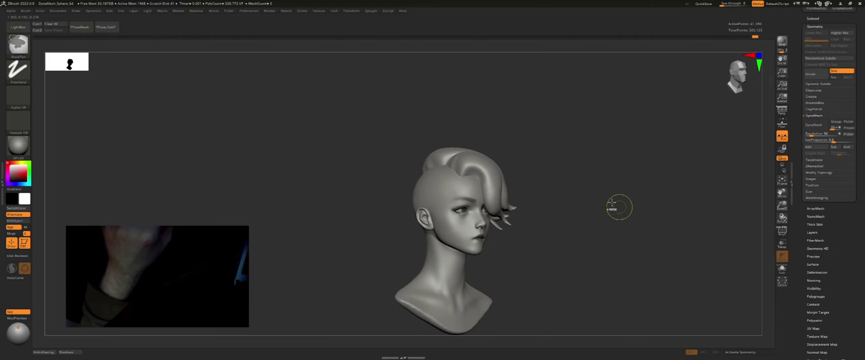
Remesh the hair with Geometry > DynaMesh and smooth its front and top
{"action": "mouse_move", "coordinate": [612, 203]}
{"action": "right_mouse_down"}
{"action": "mouse_move", "coordinate": [592, 146]}
{"action": "mouse_move", "coordinate": [531, 144]}
{"action": "right_mouse_up"}
{"action": "left_click", "coordinate": [816, 125]}
{"action": "left_click", "coordinate": [814, 126]}
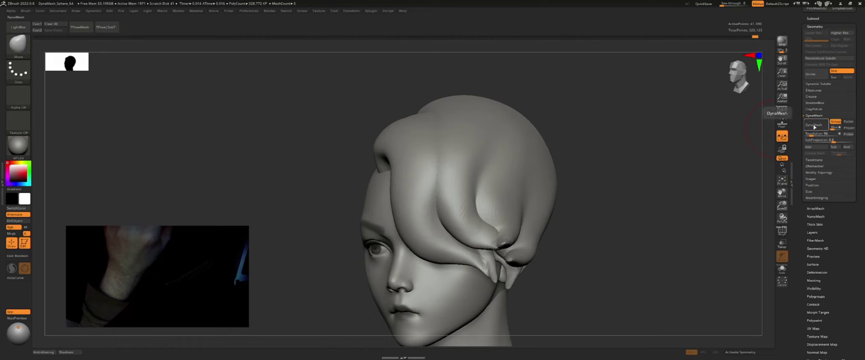
{"action": "left_click", "coordinate": [815, 126]}
{"action": "right_click_drag", "start_coordinate": [440, 160], "coordinate": [448, 167], "text": "shift"}
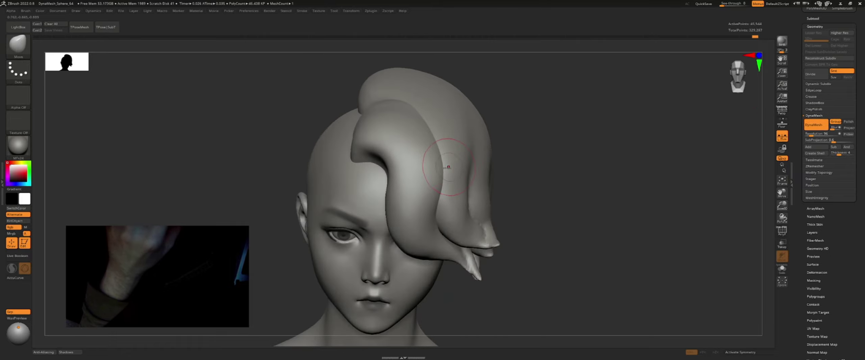
{"action": "mouse_move", "coordinate": [375, 106]}
{"action": "right_mouse_down"}
{"action": "mouse_move", "coordinate": [407, 100]}
{"action": "mouse_move", "coordinate": [387, 88]}
{"action": "right_mouse_up"}
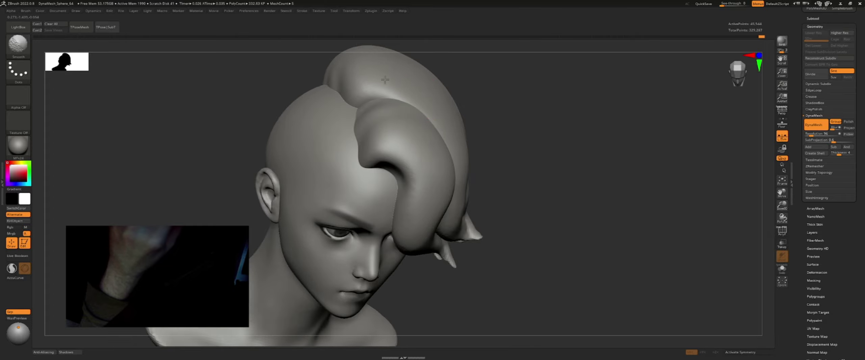
{"action": "key", "text": "f"}
Hide and unhide the hair cap, and place a Move Transpose handle on it
{"action": "mouse_move", "coordinate": [444, 95]}
{"action": "right_mouse_down"}
{"action": "mouse_move", "coordinate": [500, 122]}
{"action": "mouse_move", "coordinate": [444, 179]}
{"action": "mouse_move", "coordinate": [500, 170]}
{"action": "right_mouse_up"}
{"action": "right_click_drag", "start_coordinate": [432, 198], "coordinate": [473, 175]}
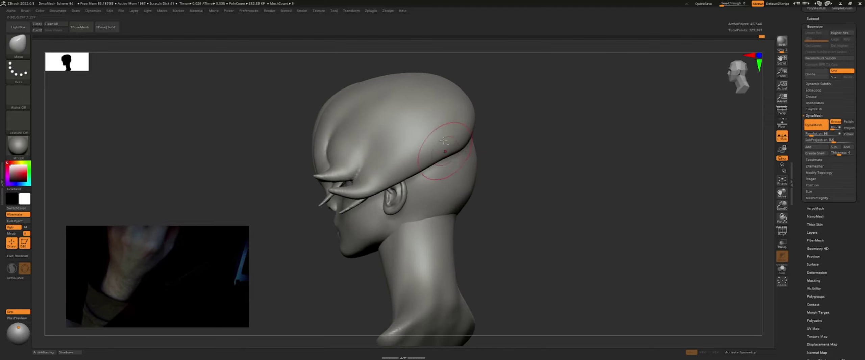
{"action": "left_click_drag", "start_coordinate": [458, 84], "coordinate": [503, 148], "text": "ctrl+shift"}
{"action": "left_click", "coordinate": [502, 148], "text": "ctrl+shift"}
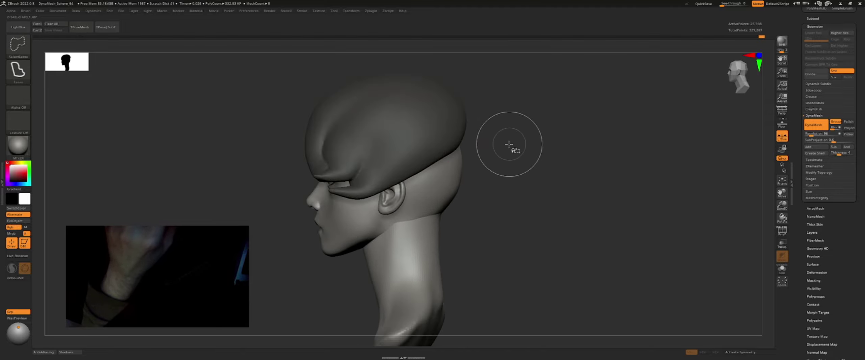
{"action": "right_click_drag", "start_coordinate": [512, 141], "coordinate": [494, 145]}
{"action": "key", "text": "w"}
{"action": "left_click", "coordinate": [453, 105], "text": "alt"}
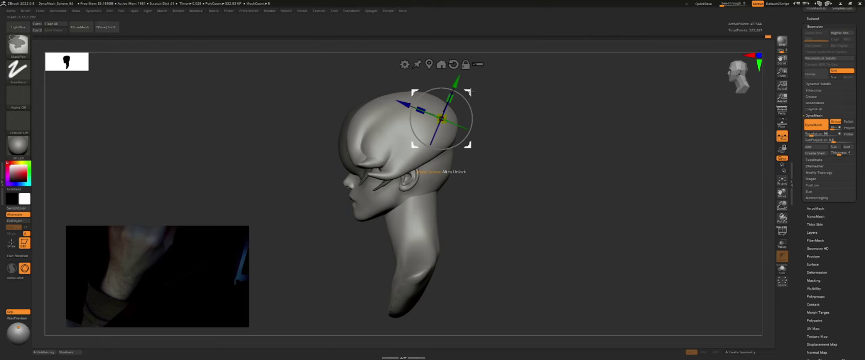
Rotate the back hair piece up against the head and scale it to about 0.31
{"action": "right_click_drag", "start_coordinate": [453, 105], "coordinate": [479, 113]}
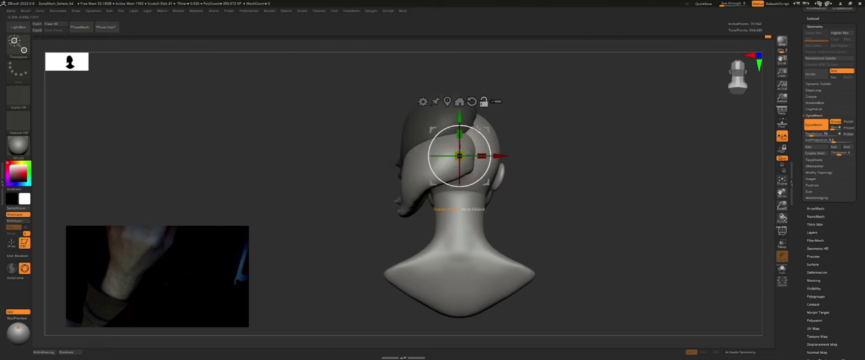
{"action": "left_click_drag", "start_coordinate": [471, 156], "coordinate": [511, 153]}
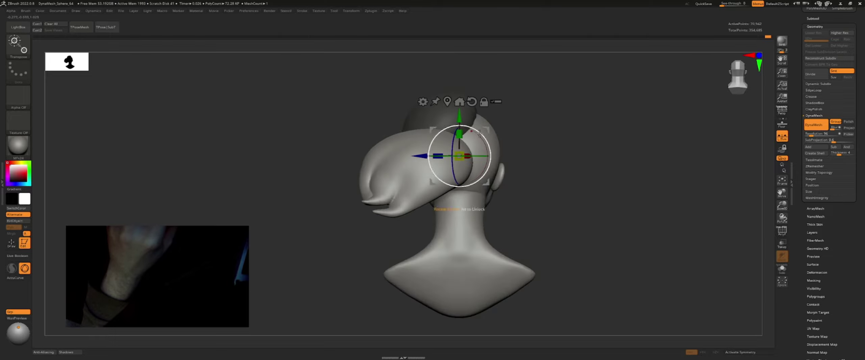
{"action": "mouse_move", "coordinate": [479, 134]}
{"action": "right_mouse_down"}
{"action": "mouse_move", "coordinate": [512, 123]}
{"action": "mouse_move", "coordinate": [504, 131]}
{"action": "right_mouse_up"}
{"action": "left_click_drag", "start_coordinate": [483, 152], "coordinate": [505, 156]}
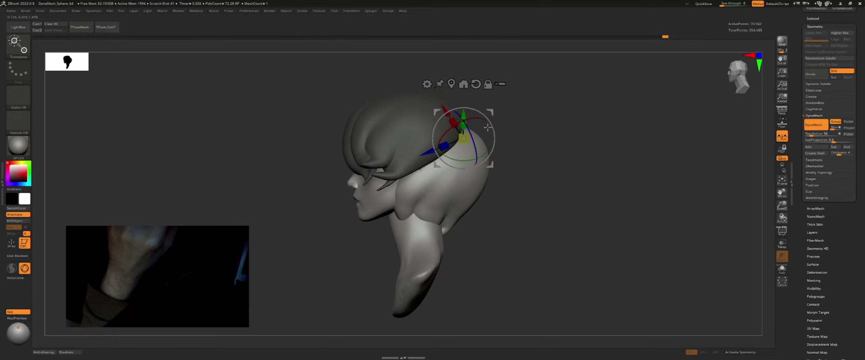
{"action": "mouse_move", "coordinate": [505, 156]}
{"action": "right_mouse_down"}
{"action": "mouse_move", "coordinate": [507, 185]}
{"action": "mouse_move", "coordinate": [511, 160]}
{"action": "right_mouse_up"}
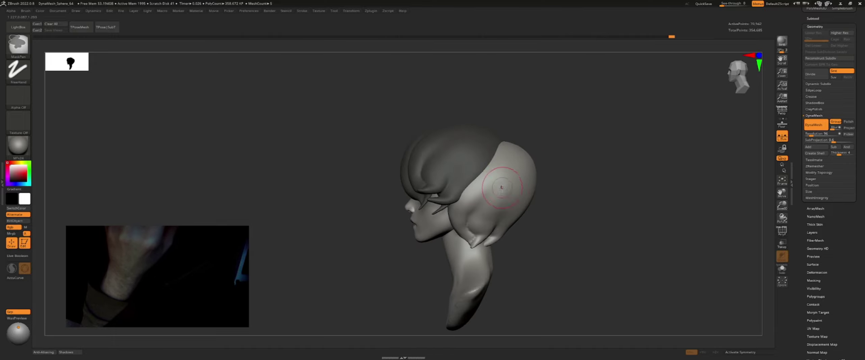
{"action": "left_click_drag", "start_coordinate": [513, 154], "coordinate": [528, 121]}
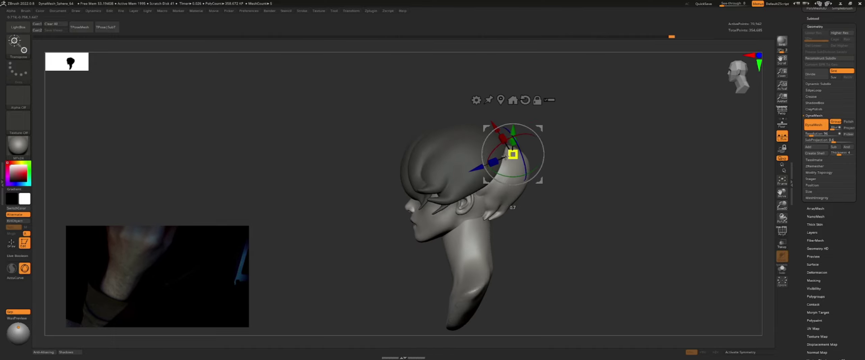
{"action": "right_click_drag", "start_coordinate": [529, 120], "coordinate": [473, 176]}
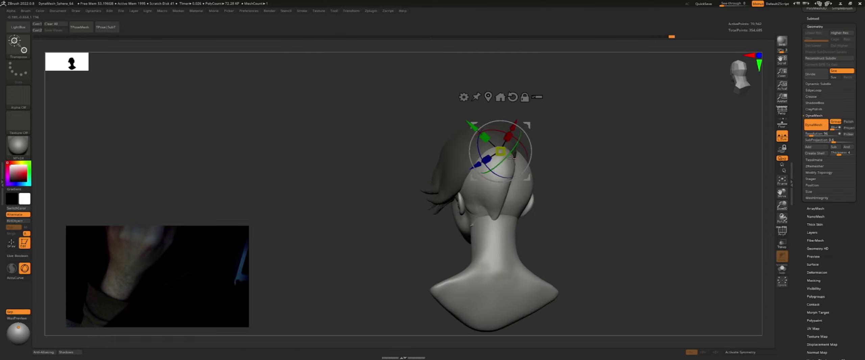
Return to Draw mode and briefly solo the head piece before showing all pieces
{"action": "key", "text": "q"}
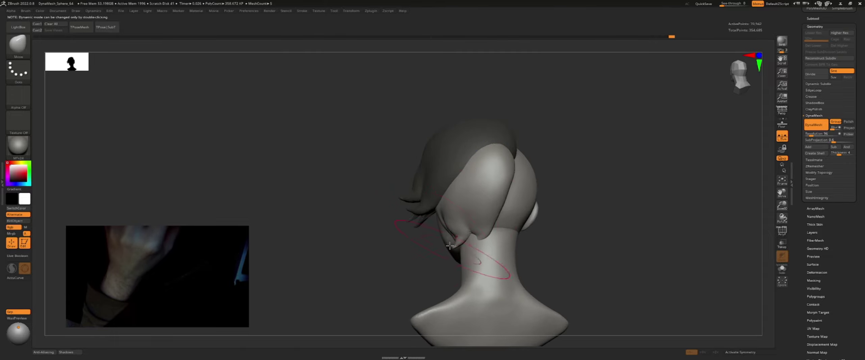
{"action": "mouse_move", "coordinate": [447, 225]}
{"action": "right_mouse_down"}
{"action": "mouse_move", "coordinate": [481, 238]}
{"action": "mouse_move", "coordinate": [481, 218]}
{"action": "mouse_move", "coordinate": [461, 211]}
{"action": "mouse_move", "coordinate": [480, 188]}
{"action": "right_mouse_up"}
{"action": "left_click", "coordinate": [490, 204], "text": "ctrl+shift"}
{"action": "left_click", "coordinate": [461, 211], "text": "ctrl+shift"}
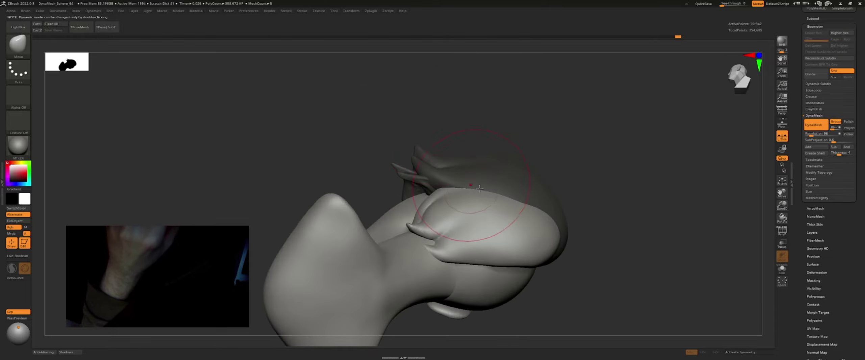
{"action": "right_click_drag", "start_coordinate": [558, 227], "coordinate": [551, 236]}
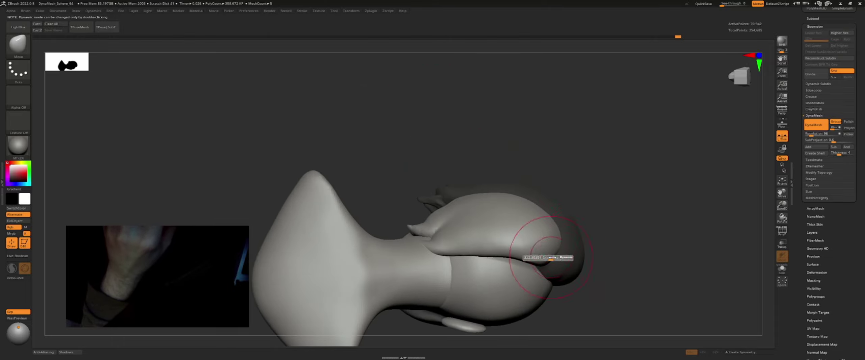
{"action": "mouse_move", "coordinate": [541, 271]}
{"action": "right_mouse_down"}
{"action": "mouse_move", "coordinate": [522, 250]}
{"action": "mouse_move", "coordinate": [453, 220]}
{"action": "mouse_move", "coordinate": [483, 219]}
{"action": "mouse_move", "coordinate": [422, 232]}
{"action": "mouse_move", "coordinate": [445, 234]}
{"action": "mouse_move", "coordinate": [405, 229]}
{"action": "mouse_move", "coordinate": [408, 237]}
{"action": "right_mouse_up"}
Resize the brush and inspect the hair's underside where it meets the neck
{"action": "key", "text": "s"}
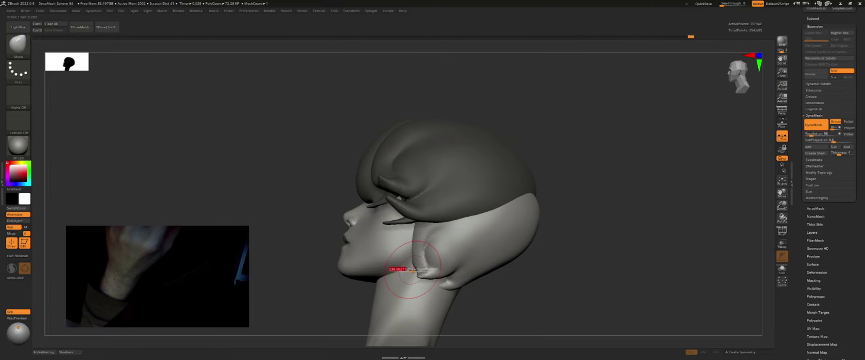
{"action": "right_click_drag", "start_coordinate": [400, 275], "coordinate": [422, 265]}
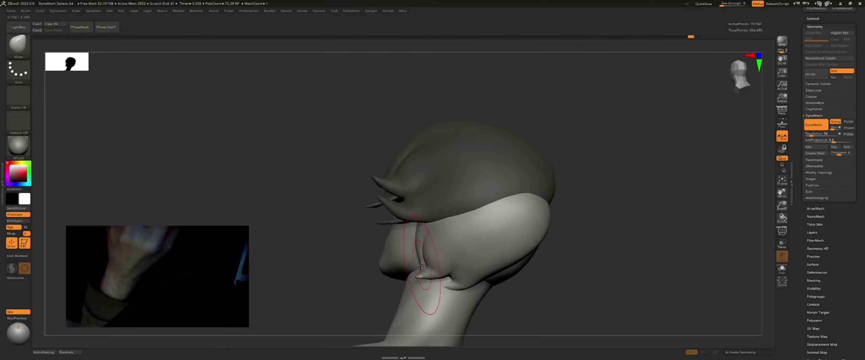
{"action": "right_click_drag", "start_coordinate": [418, 239], "coordinate": [427, 199]}
{"action": "key", "text": "s"}
{"action": "mouse_move", "coordinate": [471, 179]}
{"action": "right_mouse_down"}
{"action": "mouse_move", "coordinate": [490, 170]}
{"action": "mouse_move", "coordinate": [417, 160]}
{"action": "mouse_move", "coordinate": [496, 209]}
{"action": "mouse_move", "coordinate": [492, 219]}
{"action": "right_mouse_up"}
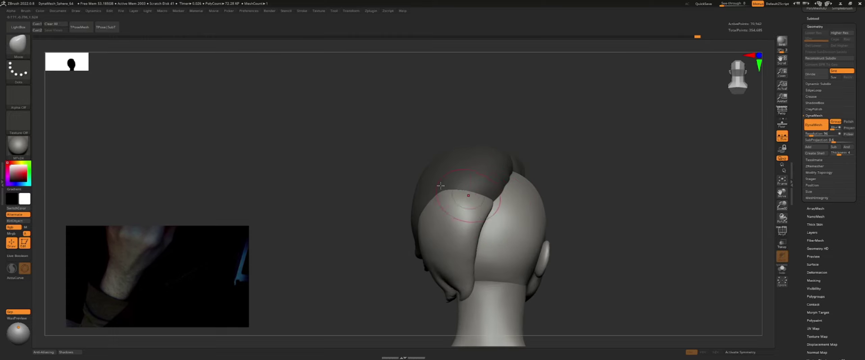
{"action": "mouse_move", "coordinate": [441, 185]}
{"action": "right_mouse_down"}
{"action": "mouse_move", "coordinate": [462, 185]}
{"action": "mouse_move", "coordinate": [441, 196]}
{"action": "right_mouse_up"}
{"action": "right_click_drag", "start_coordinate": [413, 234], "coordinate": [462, 239]}
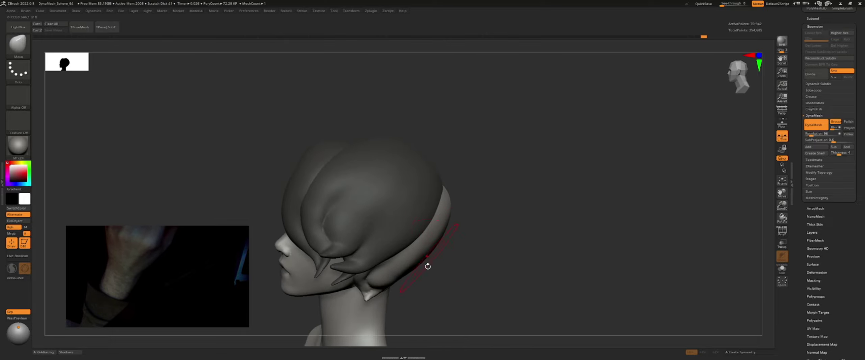
Move and smooth the back edge of the hair, adjusting Draw Size
{"action": "right_click_drag", "start_coordinate": [422, 267], "coordinate": [430, 244]}
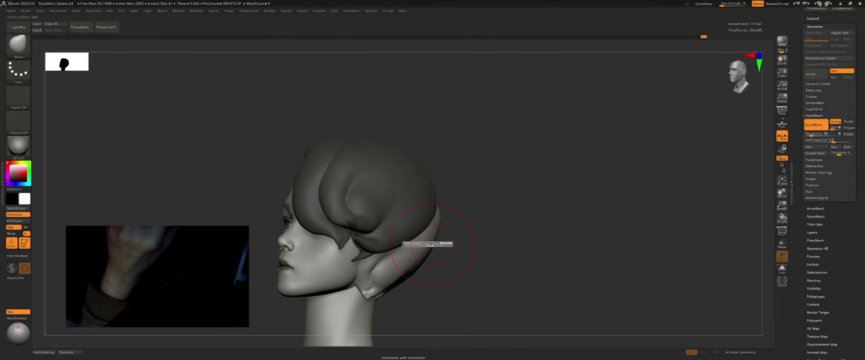
{"action": "right_click_drag", "start_coordinate": [413, 270], "coordinate": [443, 238]}
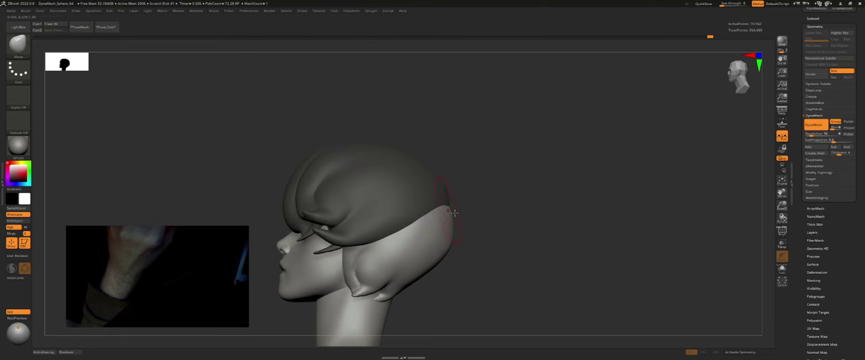
{"action": "key", "text": "s"}
{"action": "mouse_move", "coordinate": [455, 213]}
{"action": "right_mouse_down"}
{"action": "mouse_move", "coordinate": [449, 216]}
{"action": "mouse_move", "coordinate": [531, 240]}
{"action": "mouse_move", "coordinate": [487, 226]}
{"action": "mouse_move", "coordinate": [537, 177]}
{"action": "mouse_move", "coordinate": [469, 222]}
{"action": "mouse_move", "coordinate": [476, 185]}
{"action": "mouse_move", "coordinate": [463, 205]}
{"action": "right_mouse_up"}
{"action": "key", "text": "s"}
{"action": "key", "text": "s"}
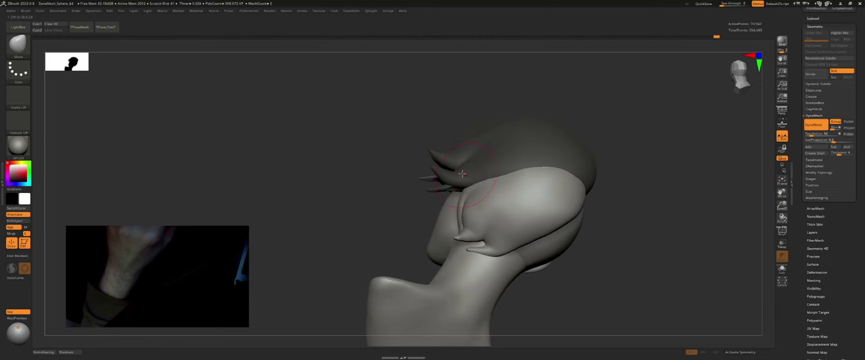
{"action": "mouse_move", "coordinate": [463, 173]}
{"action": "right_mouse_down"}
{"action": "mouse_move", "coordinate": [487, 183]}
{"action": "mouse_move", "coordinate": [512, 177]}
{"action": "right_mouse_up"}
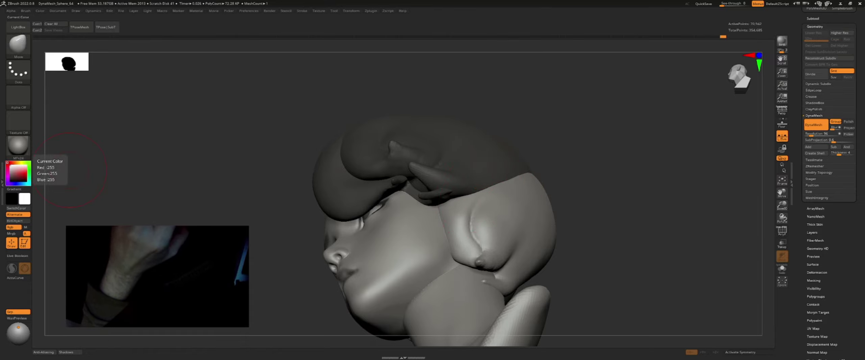
Sharpen the pointed hair spike tip near the ear and neck with the Pinch brush
{"action": "mouse_move", "coordinate": [270, 209]}
{"action": "right_mouse_down"}
{"action": "mouse_move", "coordinate": [490, 207]}
{"action": "mouse_move", "coordinate": [511, 232]}
{"action": "right_mouse_up"}
{"action": "key", "text": "s"}
{"action": "key", "text": "b"}
{"action": "key", "text": "p"}
{"action": "key", "text": "i"}
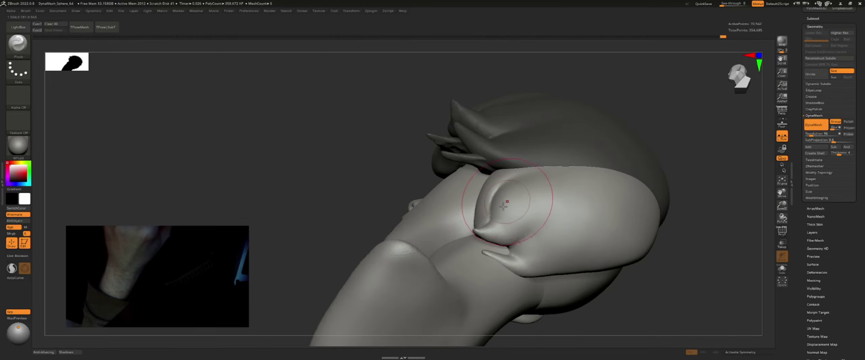
{"action": "left_click_drag", "start_coordinate": [530, 257], "coordinate": [530, 258]}
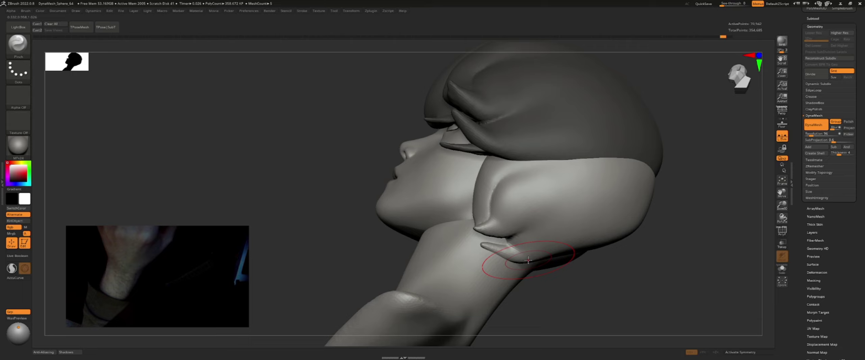
{"action": "mouse_move", "coordinate": [529, 260]}
{"action": "right_mouse_down"}
{"action": "mouse_move", "coordinate": [546, 261]}
{"action": "mouse_move", "coordinate": [533, 248]}
{"action": "right_mouse_up"}
Smooth the hair shell's lower and upper rim edges, orbiting between strokes
{"action": "key", "text": "b"}
{"action": "key", "text": "m"}
{"action": "key", "text": "v"}
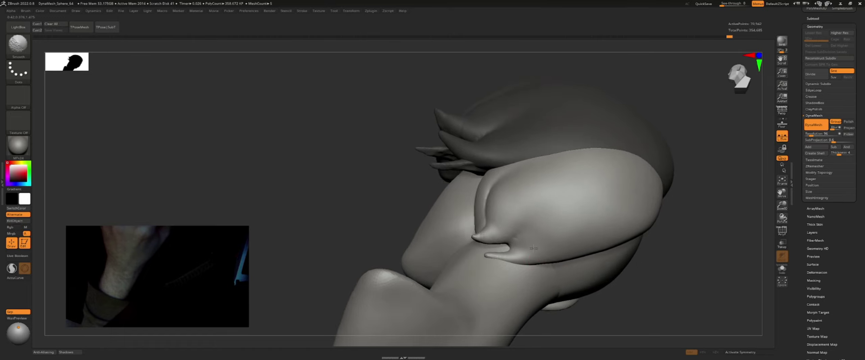
{"action": "left_click_drag", "start_coordinate": [619, 239], "coordinate": [579, 240], "text": "shift"}
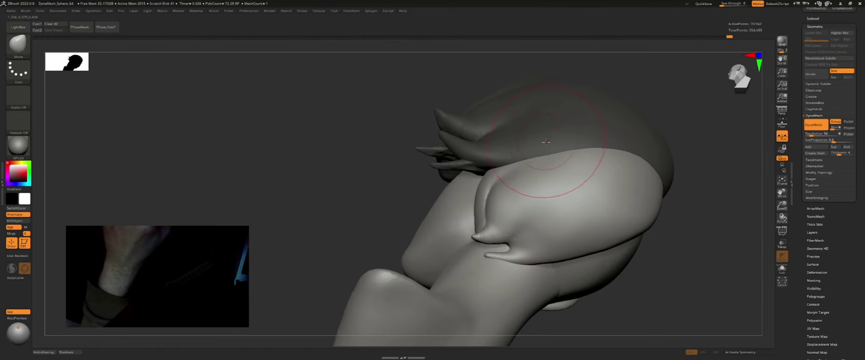
{"action": "right_click_drag", "start_coordinate": [595, 139], "coordinate": [595, 137]}
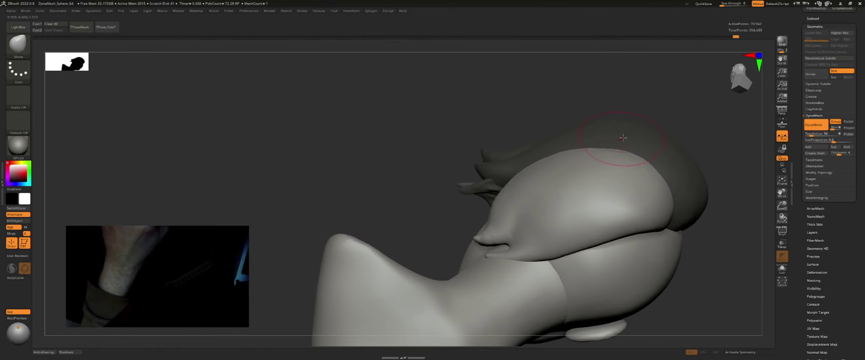
{"action": "left_click_drag", "start_coordinate": [639, 151], "coordinate": [652, 165], "text": "shift"}
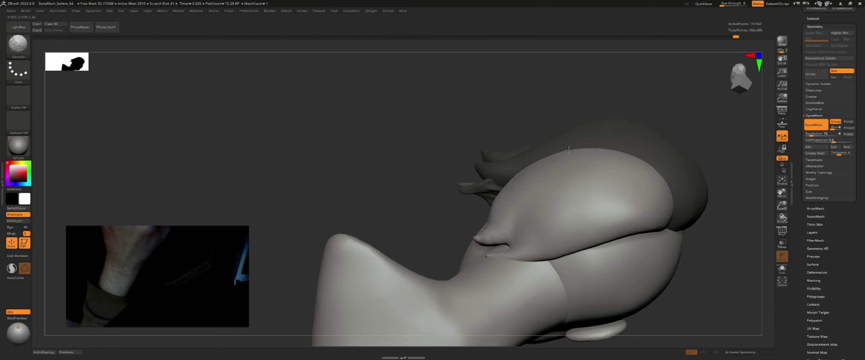
{"action": "right_click_drag", "start_coordinate": [568, 150], "coordinate": [539, 154]}
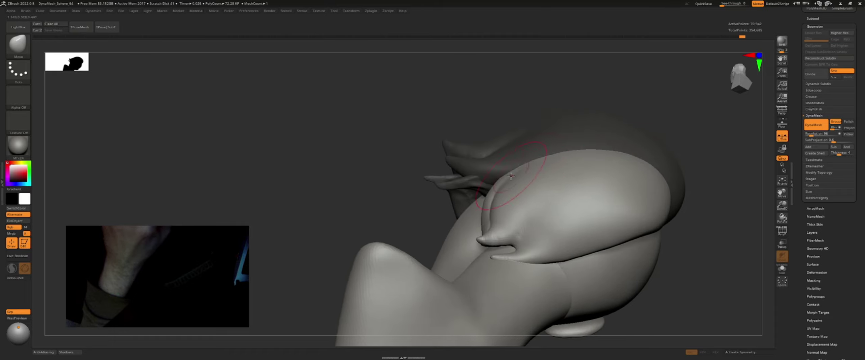
{"action": "mouse_move", "coordinate": [511, 176]}
{"action": "right_mouse_down"}
{"action": "mouse_move", "coordinate": [540, 169]}
{"action": "mouse_move", "coordinate": [494, 197]}
{"action": "mouse_move", "coordinate": [530, 249]}
{"action": "right_mouse_up"}
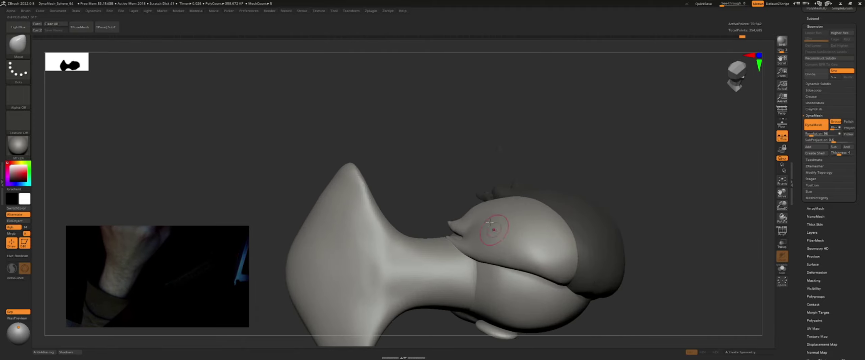
{"action": "right_click_drag", "start_coordinate": [490, 222], "coordinate": [477, 232]}
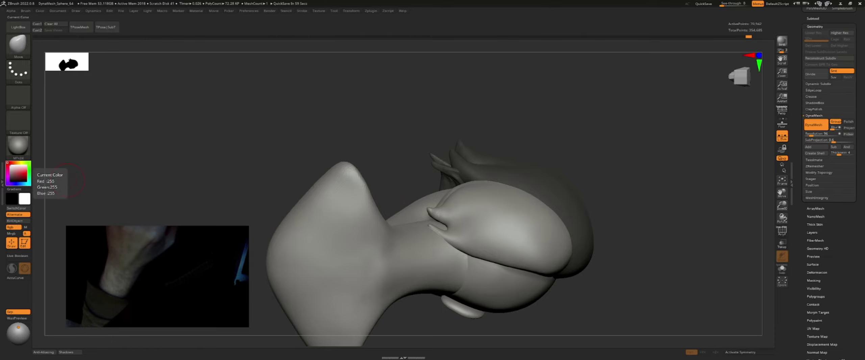
{"action": "right_click_drag", "start_coordinate": [118, 189], "coordinate": [445, 253]}
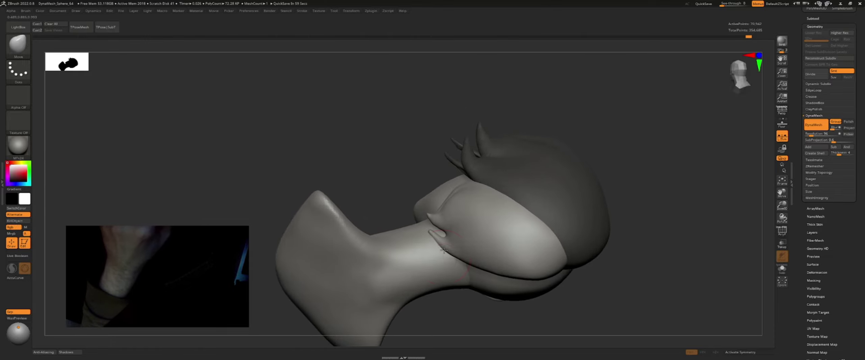
{"action": "right_click_drag", "start_coordinate": [434, 209], "coordinate": [380, 176], "text": "ctrl"}
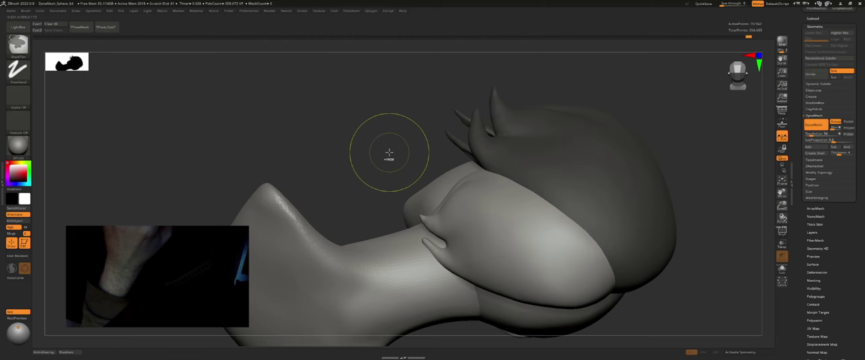
Lasso-mask the hair covering the head with MaskLasso, then turn the bust upright in side view
{"action": "left_click", "coordinate": [22, 49]}
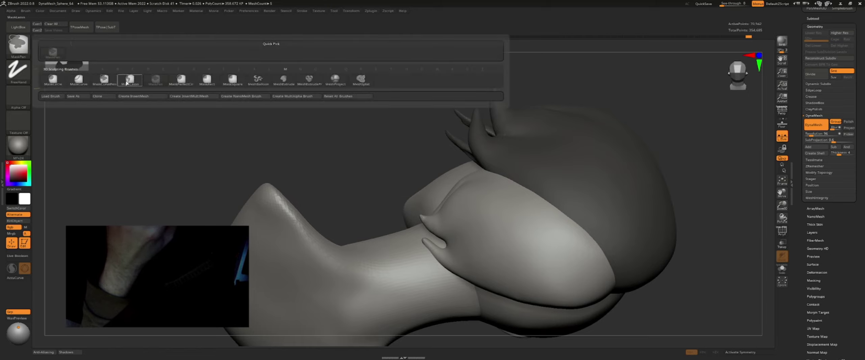
{"action": "left_click", "coordinate": [127, 81], "text": "ctrl"}
{"action": "left_click_drag", "start_coordinate": [392, 142], "coordinate": [395, 192], "text": "ctrl"}
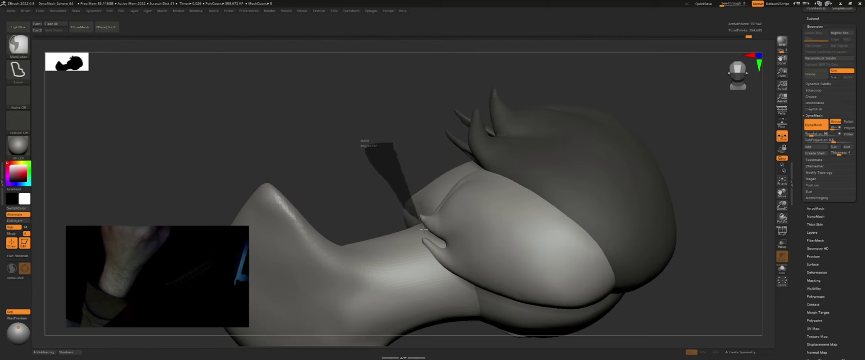
{"action": "left_click_drag", "start_coordinate": [439, 240], "coordinate": [423, 241], "text": "ctrl"}
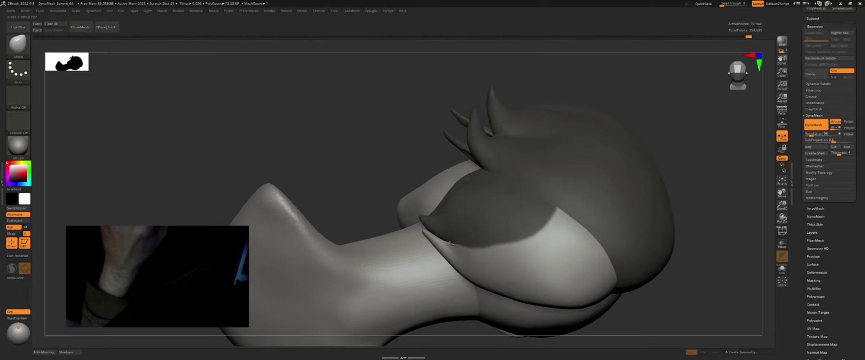
{"action": "right_click_drag", "start_coordinate": [425, 246], "coordinate": [423, 239]}
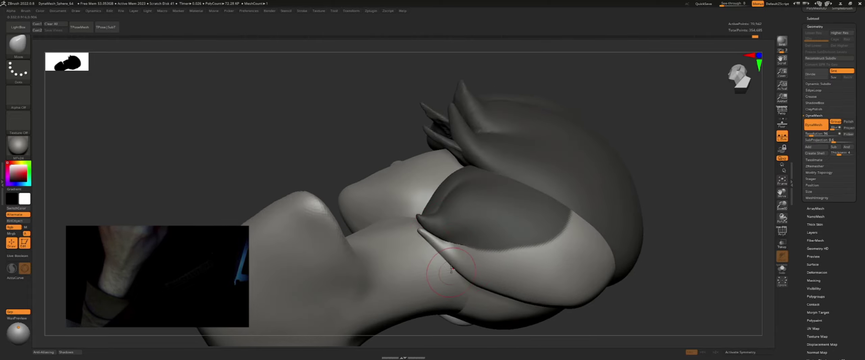
{"action": "right_click_drag", "start_coordinate": [451, 269], "coordinate": [299, 183], "text": "ctrl"}
{"action": "mouse_move", "coordinate": [314, 208]}
{"action": "right_mouse_down"}
{"action": "mouse_move", "coordinate": [452, 239]}
{"action": "mouse_move", "coordinate": [488, 261]}
{"action": "mouse_move", "coordinate": [700, 149]}
{"action": "right_mouse_up"}
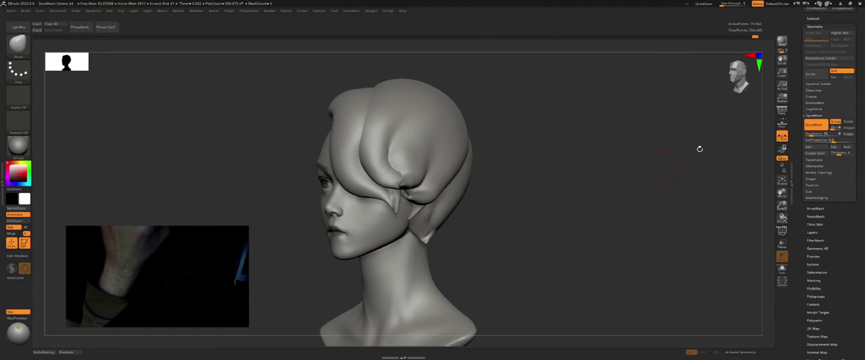
Orbit to the back and top of the hair and adjust the brush size
{"action": "mouse_move", "coordinate": [591, 212]}
{"action": "right_mouse_down"}
{"action": "mouse_move", "coordinate": [479, 162]}
{"action": "mouse_move", "coordinate": [429, 212]}
{"action": "right_mouse_up"}
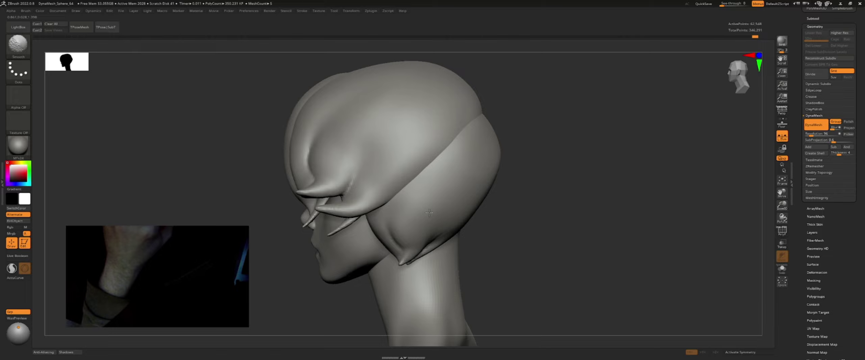
{"action": "right_click_drag", "start_coordinate": [429, 239], "coordinate": [444, 225]}
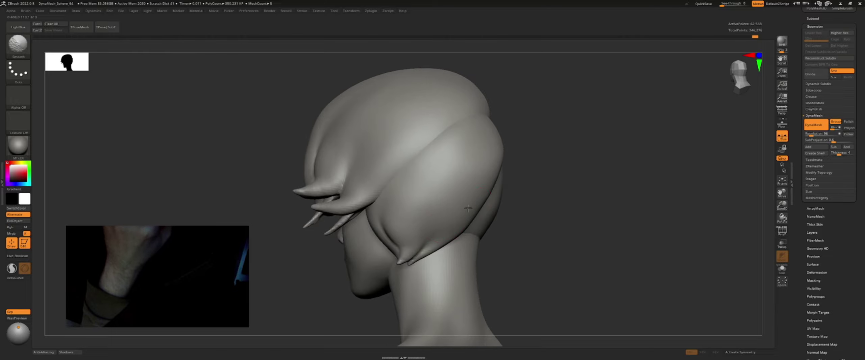
{"action": "mouse_move", "coordinate": [594, 202]}
{"action": "left_mouse_down"}
{"action": "mouse_move", "coordinate": [495, 156]}
{"action": "mouse_move", "coordinate": [557, 155]}
{"action": "mouse_move", "coordinate": [541, 148]}
{"action": "mouse_move", "coordinate": [590, 162]}
{"action": "mouse_move", "coordinate": [422, 148]}
{"action": "mouse_move", "coordinate": [416, 156]}
{"action": "left_mouse_up"}
{"action": "key", "text": "s"}
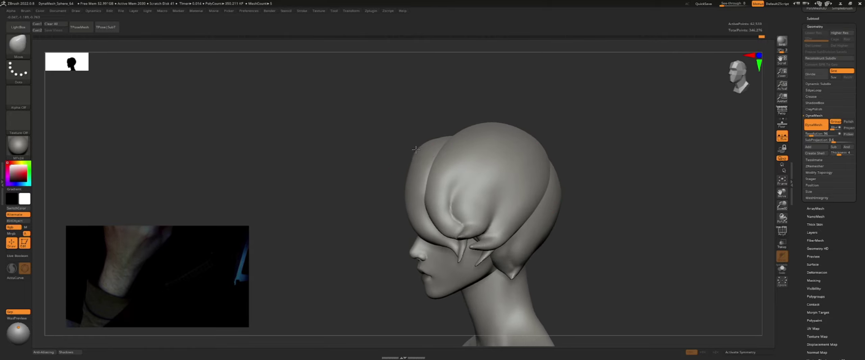
{"action": "key", "text": "s"}
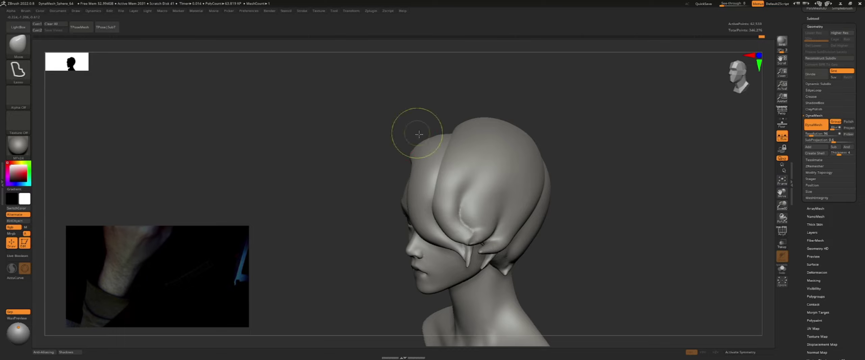
{"action": "key", "text": "s"}
{"action": "mouse_move", "coordinate": [429, 137]}
{"action": "left_mouse_down"}
{"action": "mouse_move", "coordinate": [453, 121]}
{"action": "mouse_move", "coordinate": [486, 119]}
{"action": "left_mouse_up"}
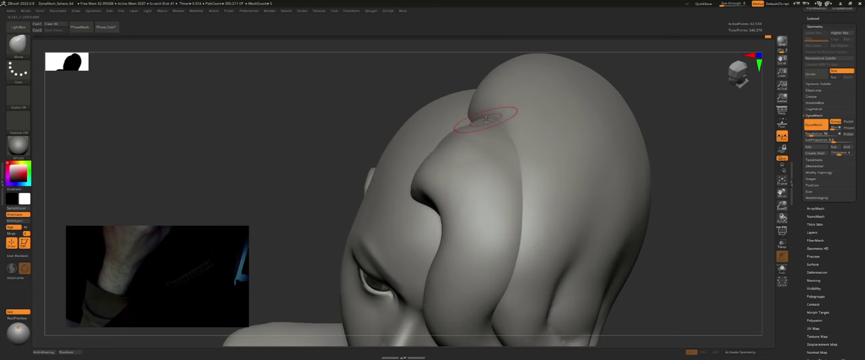
Smooth the hair lock where it sweeps over the crown
{"action": "key", "text": "b"}
{"action": "key", "text": "m"}
{"action": "key", "text": "t"}
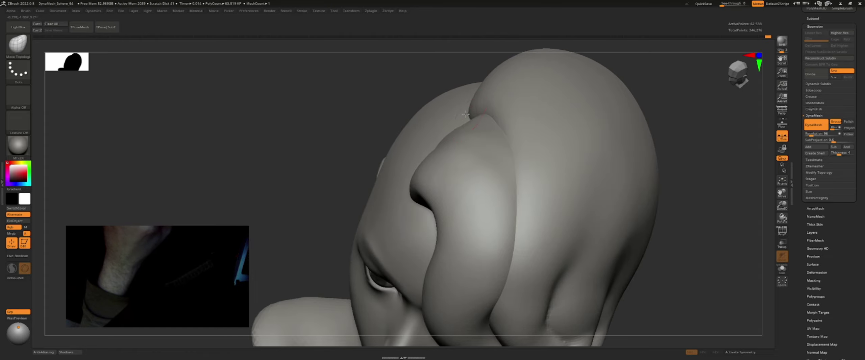
{"action": "mouse_move", "coordinate": [466, 115]}
{"action": "right_mouse_down"}
{"action": "mouse_move", "coordinate": [479, 124]}
{"action": "mouse_move", "coordinate": [469, 125]}
{"action": "right_mouse_up"}
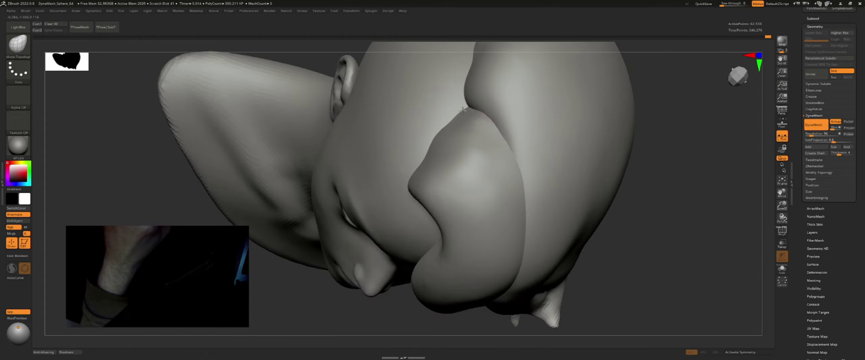
{"action": "key", "text": "shift"}
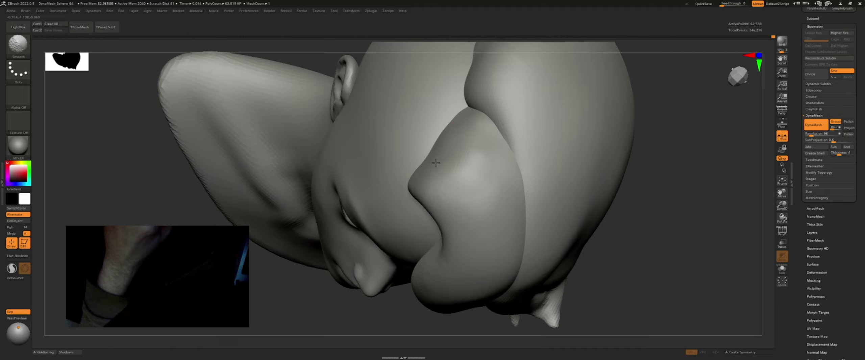
{"action": "right_click_drag", "start_coordinate": [448, 161], "coordinate": [453, 169]}
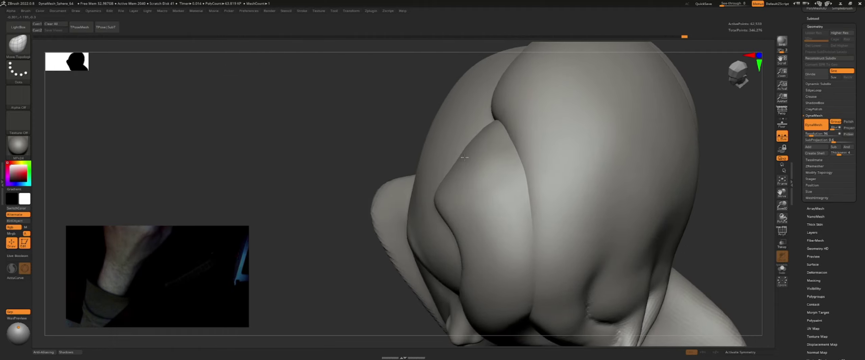
{"action": "right_click_drag", "start_coordinate": [446, 172], "coordinate": [452, 166]}
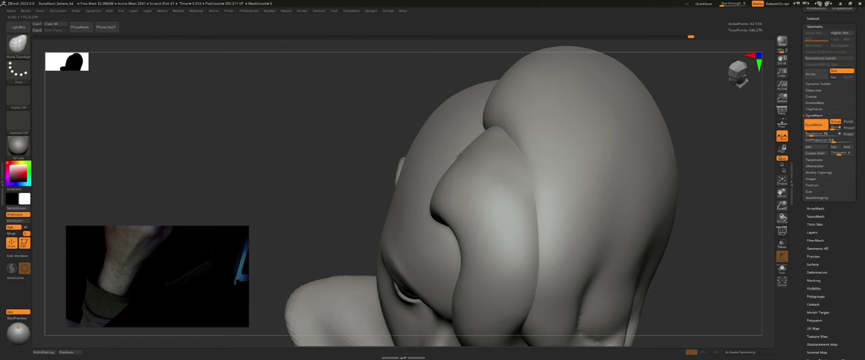
{"action": "mouse_move", "coordinate": [471, 152]}
{"action": "right_mouse_down"}
{"action": "mouse_move", "coordinate": [483, 136]}
{"action": "mouse_move", "coordinate": [478, 119]}
{"action": "right_mouse_up"}
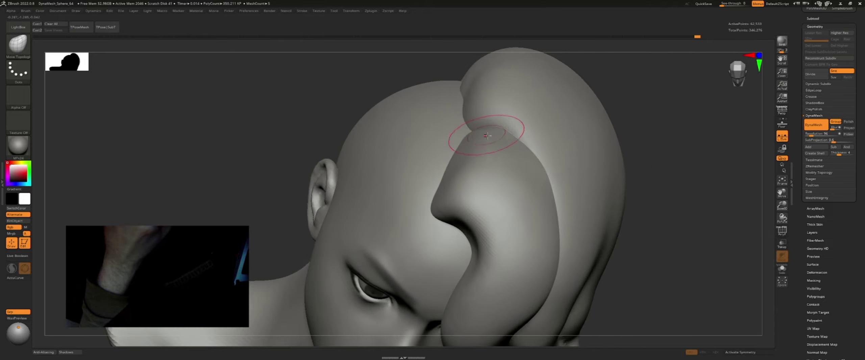
{"action": "right_click_drag", "start_coordinate": [507, 130], "coordinate": [513, 129]}
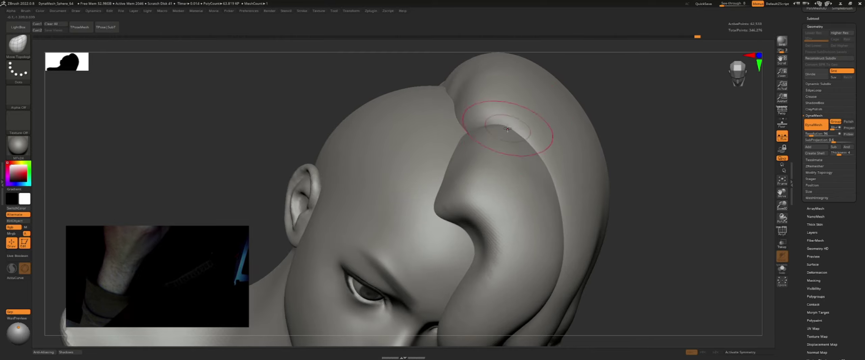
{"action": "left_click_drag", "start_coordinate": [507, 129], "coordinate": [460, 157], "text": "shift"}
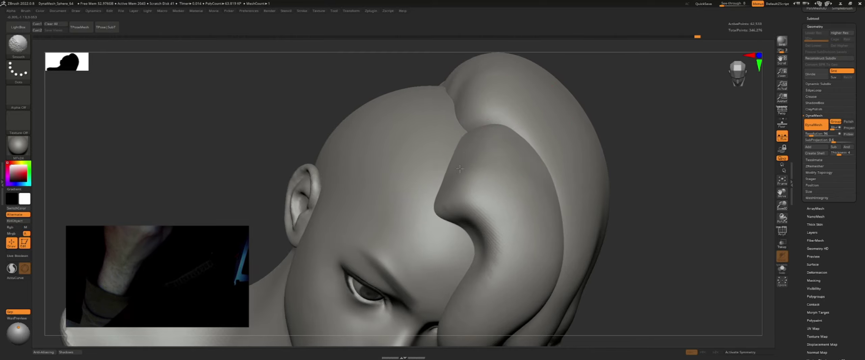
Frame the bust, turn it to a three-quarter view and hide the curly back hair mass
{"action": "key", "text": "f"}
{"action": "left_click_drag", "start_coordinate": [417, 119], "coordinate": [478, 143]}
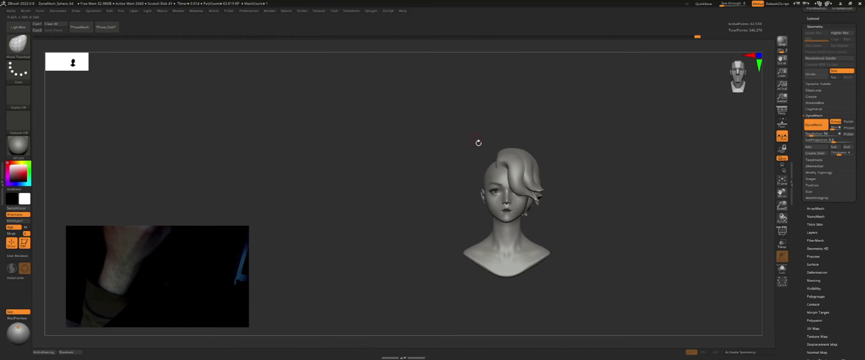
{"action": "left_click_drag", "start_coordinate": [558, 168], "coordinate": [466, 143]}
{"action": "mouse_move", "coordinate": [464, 146]}
{"action": "right_mouse_down"}
{"action": "mouse_move", "coordinate": [442, 159]}
{"action": "mouse_move", "coordinate": [396, 156]}
{"action": "mouse_move", "coordinate": [357, 190]}
{"action": "right_mouse_up"}
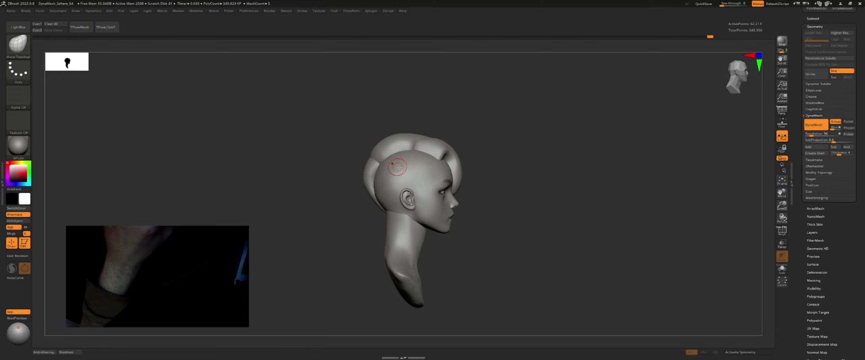
{"action": "mouse_move", "coordinate": [437, 186]}
{"action": "right_mouse_down"}
{"action": "mouse_move", "coordinate": [502, 212]}
{"action": "mouse_move", "coordinate": [506, 195]}
{"action": "mouse_move", "coordinate": [489, 218]}
{"action": "right_mouse_up"}
{"action": "left_click", "coordinate": [489, 217], "text": "ctrl+shift"}
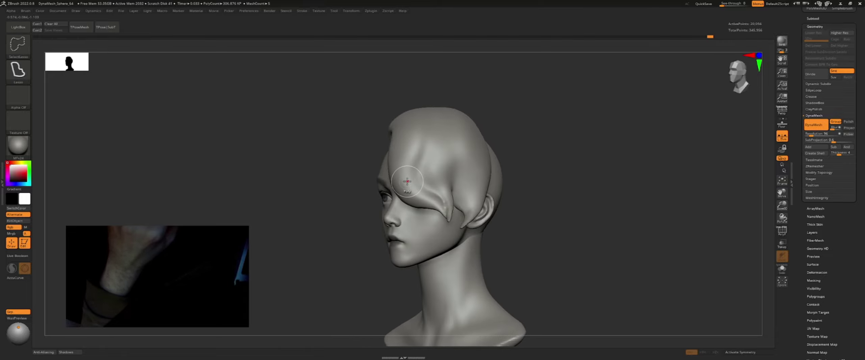
Cycle through the hair pieces' visibility and show all the hidden hair again
{"action": "left_click", "coordinate": [303, 185], "text": "ctrl+shift"}
{"action": "left_click", "coordinate": [473, 218], "text": "ctrl+shift"}
{"action": "left_click", "coordinate": [505, 227], "text": "ctrl+shift"}
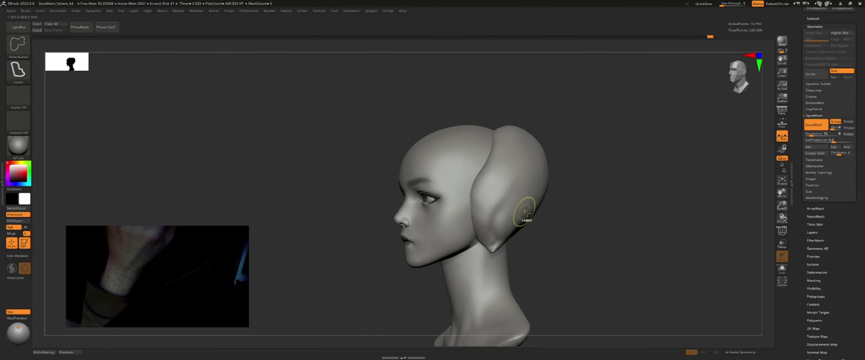
{"action": "left_click", "coordinate": [570, 211], "text": "ctrl+shift"}
Zoom onto the hair tips and smooth the pointed spike beside the cheek
{"action": "mouse_move", "coordinate": [604, 235]}
{"action": "left_mouse_down"}
{"action": "mouse_move", "coordinate": [547, 192]}
{"action": "mouse_move", "coordinate": [575, 188]}
{"action": "mouse_move", "coordinate": [570, 195]}
{"action": "mouse_move", "coordinate": [529, 169]}
{"action": "mouse_move", "coordinate": [544, 176]}
{"action": "mouse_move", "coordinate": [500, 206]}
{"action": "left_mouse_up"}
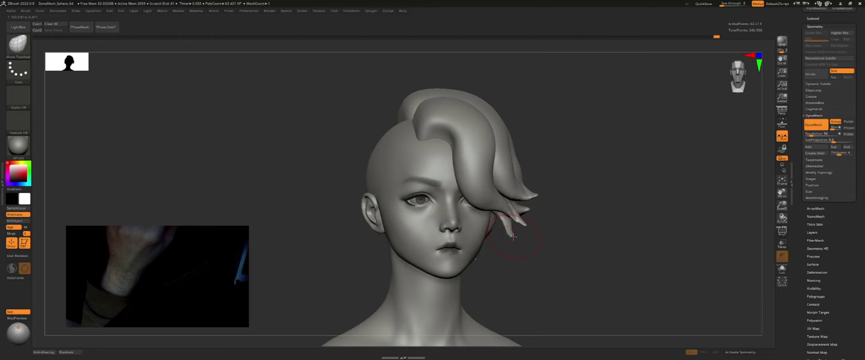
{"action": "left_click_drag", "start_coordinate": [506, 239], "coordinate": [521, 251], "text": "alt"}
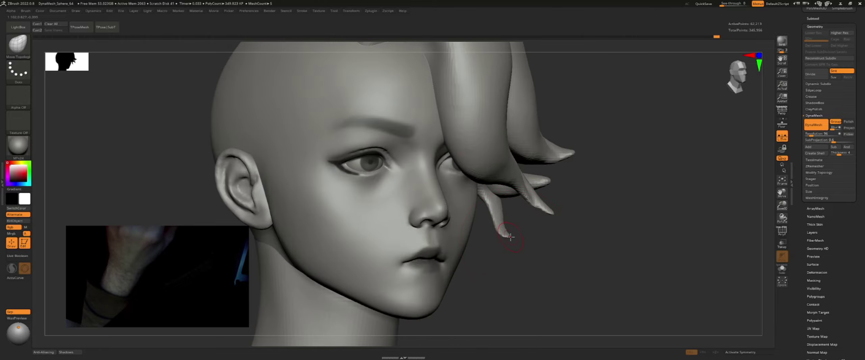
{"action": "left_click_drag", "start_coordinate": [512, 228], "coordinate": [489, 232]}
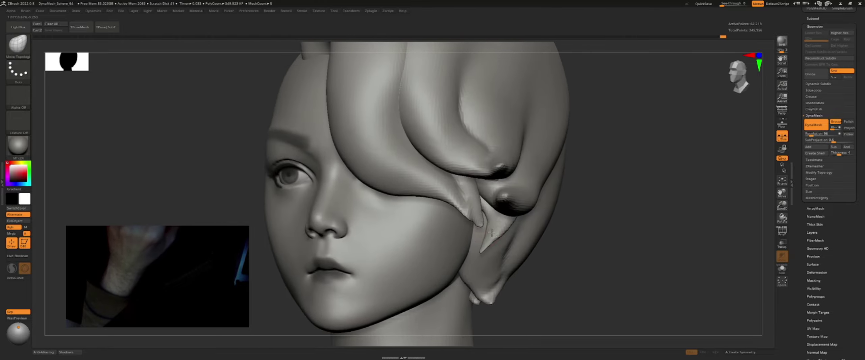
{"action": "right_click_drag", "start_coordinate": [489, 232], "coordinate": [493, 202]}
{"action": "key", "text": "s"}
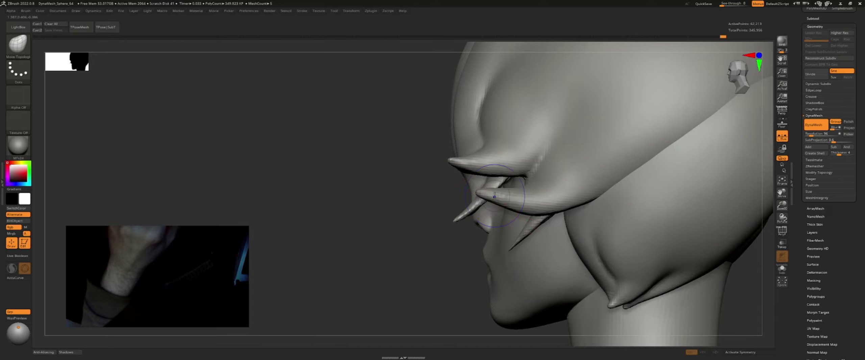
{"action": "key", "text": "shift"}
{"action": "left_click_drag", "start_coordinate": [517, 201], "coordinate": [508, 198], "text": "shift"}
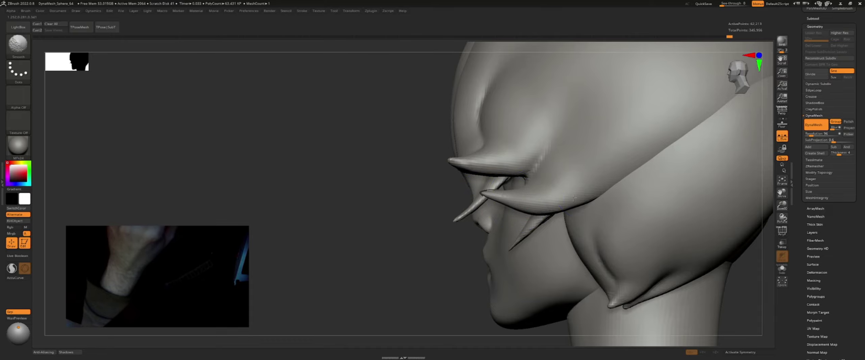
Reframe the bust and inspect the side hair from several profile angles
{"action": "mouse_move", "coordinate": [459, 165]}
{"action": "left_mouse_down"}
{"action": "mouse_move", "coordinate": [367, 170]}
{"action": "mouse_move", "coordinate": [556, 164]}
{"action": "mouse_move", "coordinate": [544, 179]}
{"action": "left_mouse_up"}
{"action": "key", "text": "f"}
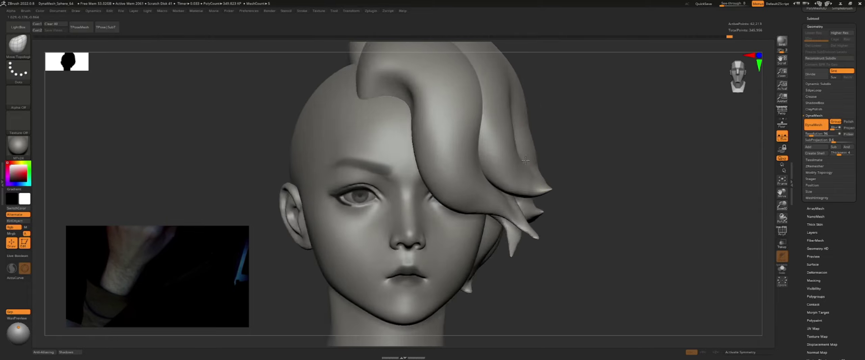
{"action": "key", "text": "shift"}
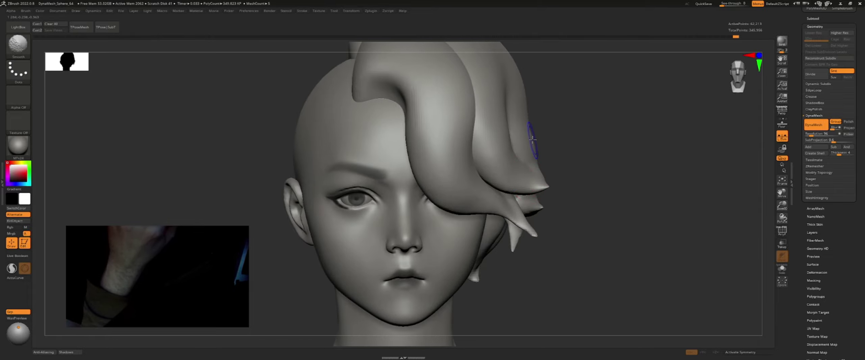
{"action": "left_click_drag", "start_coordinate": [533, 143], "coordinate": [533, 139]}
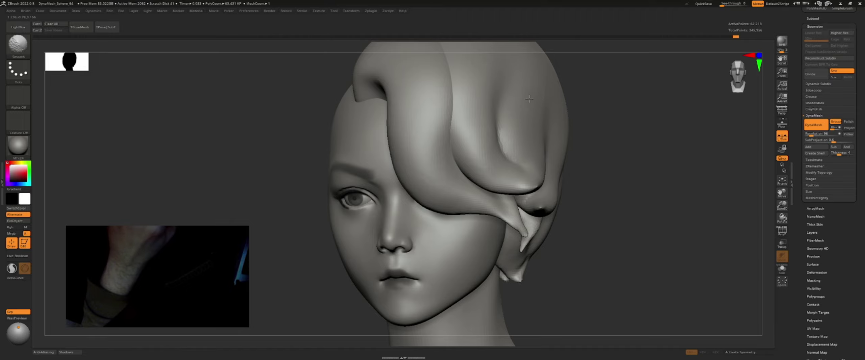
{"action": "left_click_drag", "start_coordinate": [533, 99], "coordinate": [530, 96]}
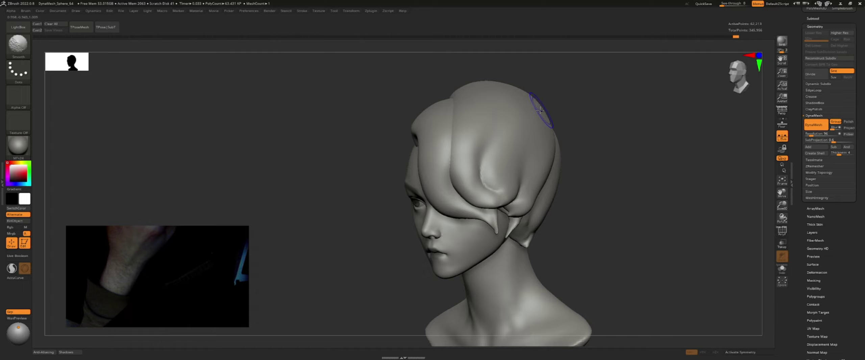
{"action": "left_click_drag", "start_coordinate": [532, 101], "coordinate": [571, 107]}
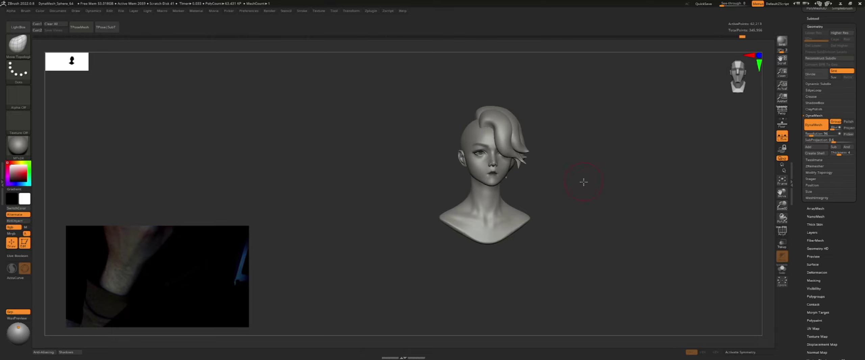
Select the fuller hair piece and turn the bust to a side profile
{"action": "left_click_drag", "start_coordinate": [583, 182], "coordinate": [559, 184], "text": "alt"}
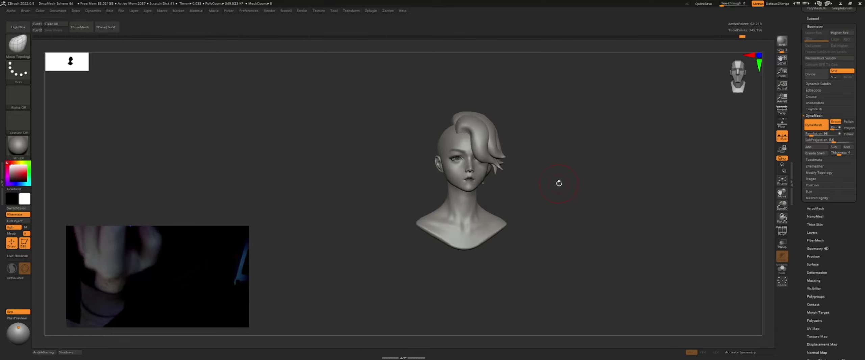
{"action": "left_click_drag", "start_coordinate": [558, 184], "coordinate": [566, 182]}
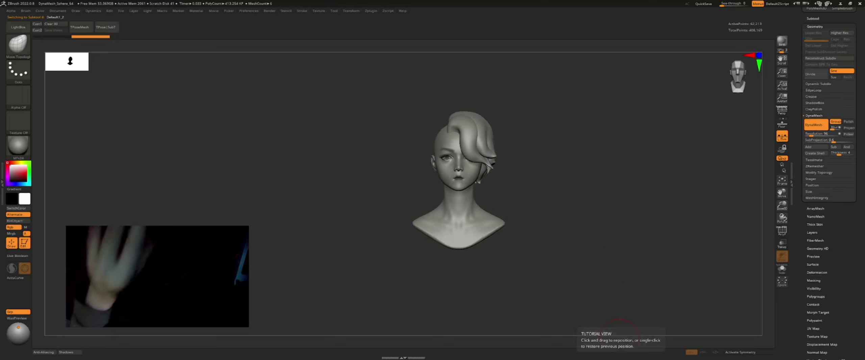
{"action": "mouse_move", "coordinate": [535, 192]}
{"action": "left_mouse_down"}
{"action": "mouse_move", "coordinate": [542, 182]}
{"action": "mouse_move", "coordinate": [471, 158]}
{"action": "mouse_move", "coordinate": [103, 144]}
{"action": "left_mouse_up"}
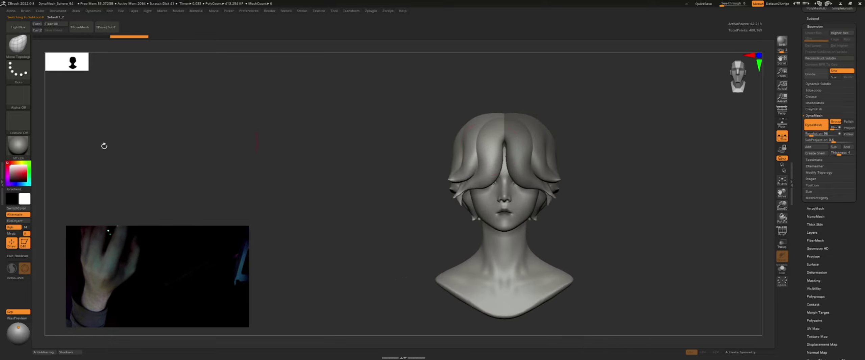
{"action": "mouse_move", "coordinate": [371, 188]}
{"action": "left_mouse_down"}
{"action": "mouse_move", "coordinate": [583, 106]}
{"action": "mouse_move", "coordinate": [436, 138]}
{"action": "mouse_move", "coordinate": [565, 132]}
{"action": "left_mouse_up"}
Transpose-move the hair mass back toward the rear of the head
{"action": "key", "text": "w"}
{"action": "mouse_move", "coordinate": [481, 114]}
{"action": "left_mouse_down"}
{"action": "mouse_move", "coordinate": [460, 112]}
{"action": "mouse_move", "coordinate": [437, 125]}
{"action": "mouse_move", "coordinate": [541, 132]}
{"action": "mouse_move", "coordinate": [490, 129]}
{"action": "mouse_move", "coordinate": [462, 186]}
{"action": "left_mouse_up"}
{"action": "left_click", "coordinate": [414, 73]}
{"action": "key", "text": "q"}
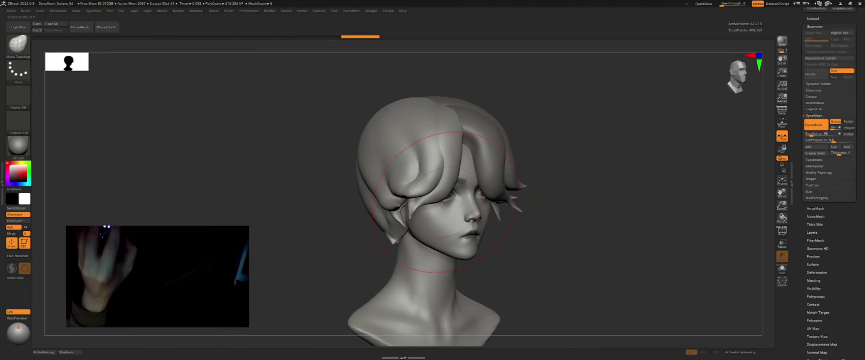
Reshape the hair strands near the forehead, then check them from front and side
{"action": "left_click_drag", "start_coordinate": [547, 189], "coordinate": [446, 189]}
{"action": "left_click_drag", "start_coordinate": [404, 135], "coordinate": [404, 202]}
{"action": "left_click_drag", "start_coordinate": [382, 129], "coordinate": [372, 210]}
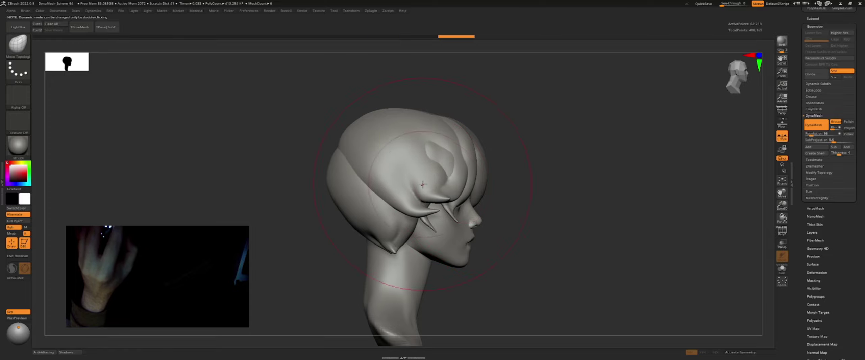
{"action": "left_click_drag", "start_coordinate": [574, 169], "coordinate": [454, 165]}
{"action": "mouse_move", "coordinate": [338, 182]}
{"action": "left_mouse_down"}
{"action": "mouse_move", "coordinate": [420, 174]}
{"action": "mouse_move", "coordinate": [449, 186]}
{"action": "mouse_move", "coordinate": [439, 216]}
{"action": "mouse_move", "coordinate": [456, 233]}
{"action": "mouse_move", "coordinate": [439, 257]}
{"action": "mouse_move", "coordinate": [405, 208]}
{"action": "left_mouse_up"}
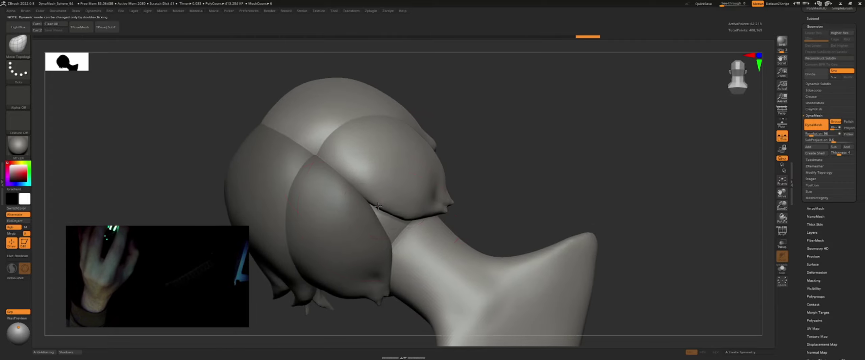
{"action": "right_click_drag", "start_coordinate": [405, 208], "coordinate": [377, 215]}
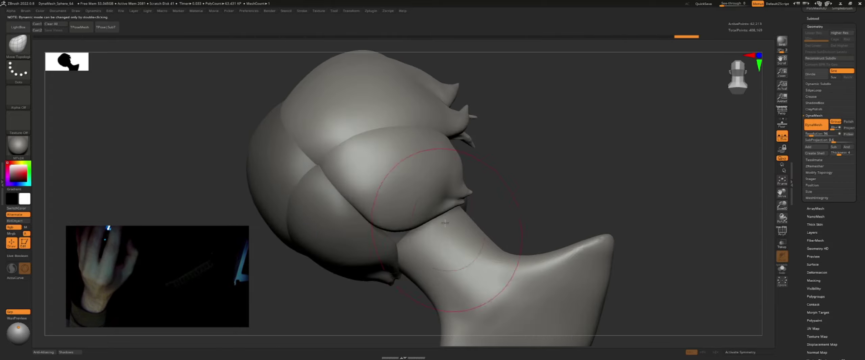
{"action": "mouse_move", "coordinate": [411, 252]}
{"action": "right_mouse_down"}
{"action": "mouse_move", "coordinate": [439, 229]}
{"action": "mouse_move", "coordinate": [481, 156]}
{"action": "right_mouse_up"}
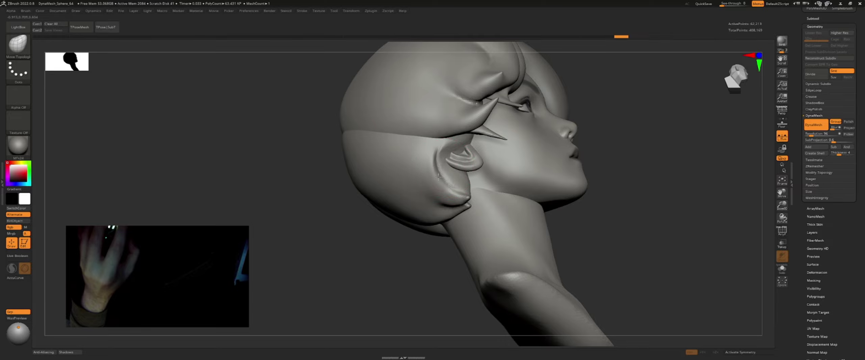
Carve a sharper crease into the ear with DamStandard
{"action": "right_click_drag", "start_coordinate": [438, 176], "coordinate": [449, 174]}
{"action": "key", "text": "s"}
{"action": "mouse_move", "coordinate": [423, 155]}
{"action": "right_mouse_down"}
{"action": "mouse_move", "coordinate": [398, 150]}
{"action": "mouse_move", "coordinate": [477, 145]}
{"action": "right_mouse_up"}
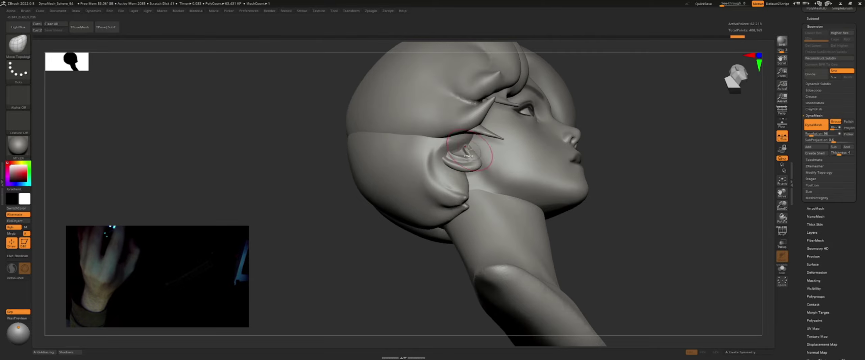
{"action": "key", "text": "b"}
{"action": "key", "text": "d"}
{"action": "key", "text": "s"}
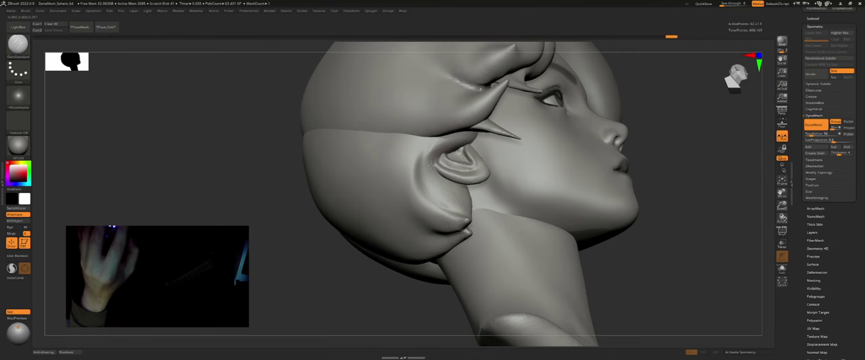
{"action": "right_click_drag", "start_coordinate": [437, 173], "coordinate": [455, 142]}
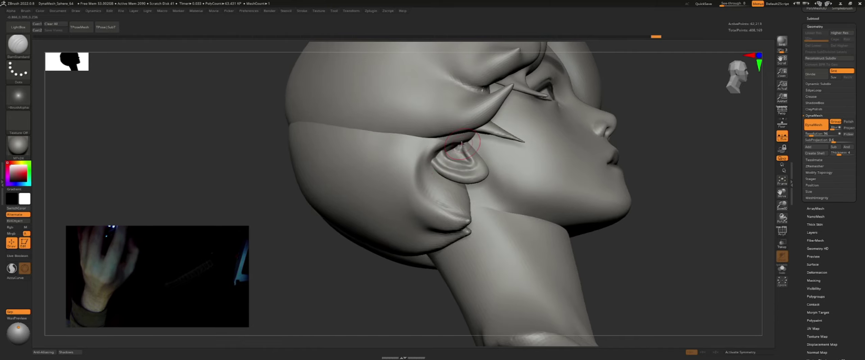
{"action": "left_click", "coordinate": [462, 144]}
{"action": "left_click_drag", "start_coordinate": [443, 186], "coordinate": [434, 157]}
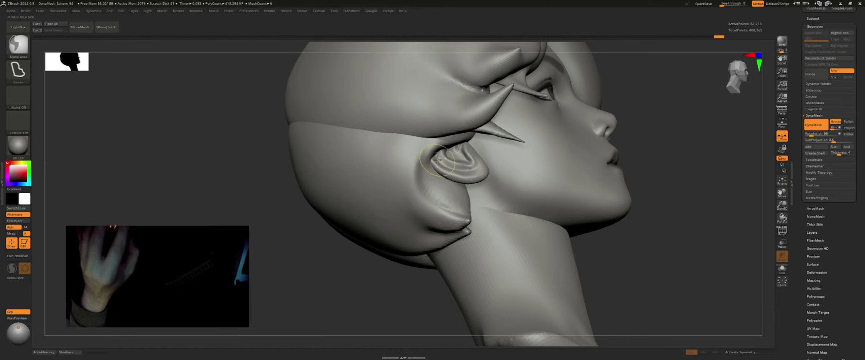
Turn the head to the front and pull the central hair lock left with Move
{"action": "right_click_drag", "start_coordinate": [451, 176], "coordinate": [452, 181]}
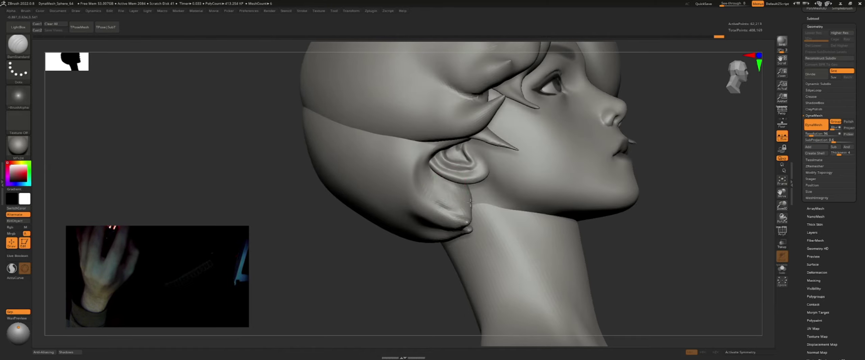
{"action": "mouse_move", "coordinate": [512, 199]}
{"action": "right_mouse_down"}
{"action": "mouse_move", "coordinate": [447, 170]}
{"action": "mouse_move", "coordinate": [440, 188]}
{"action": "right_mouse_up"}
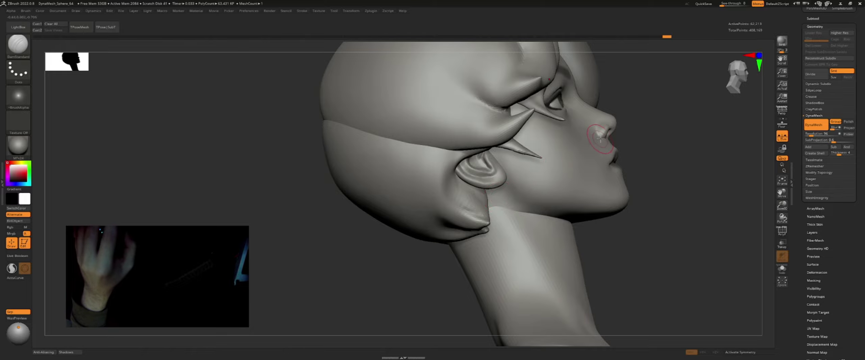
{"action": "mouse_move", "coordinate": [600, 137]}
{"action": "right_mouse_down"}
{"action": "mouse_move", "coordinate": [536, 151]}
{"action": "mouse_move", "coordinate": [548, 153]}
{"action": "mouse_move", "coordinate": [559, 125]}
{"action": "right_mouse_up"}
{"action": "key", "text": "b"}
{"action": "key", "text": "m"}
{"action": "key", "text": "v"}
{"action": "left_click_drag", "start_coordinate": [500, 142], "coordinate": [370, 120]}
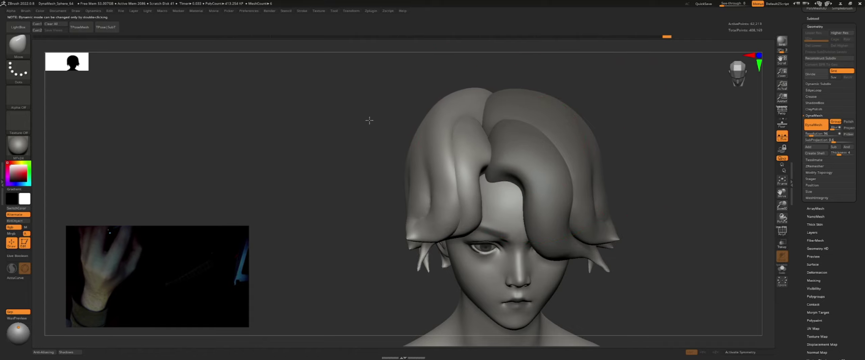
Undo the central lock pull and turn the bust back to the front
{"action": "key", "text": "ctrl+z"}
{"action": "right_click_drag", "start_coordinate": [415, 120], "coordinate": [510, 125]}
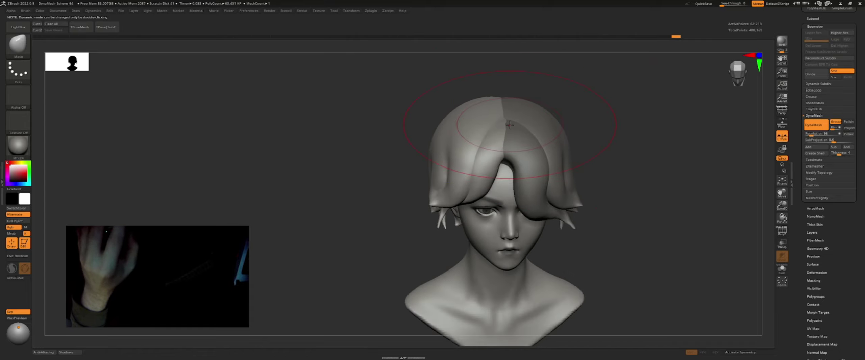
{"action": "key", "text": "space"}
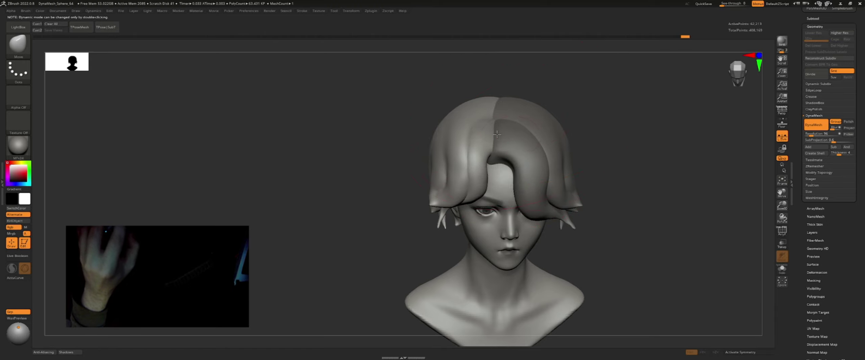
{"action": "mouse_move", "coordinate": [497, 134]}
{"action": "right_mouse_down"}
{"action": "mouse_move", "coordinate": [517, 116]}
{"action": "mouse_move", "coordinate": [517, 130]}
{"action": "mouse_move", "coordinate": [483, 76]}
{"action": "right_mouse_up"}
Switch editing to the Default1_1 hair piece, then to the lower hair lobe piece
{"action": "left_click", "coordinate": [521, 87], "text": "alt"}
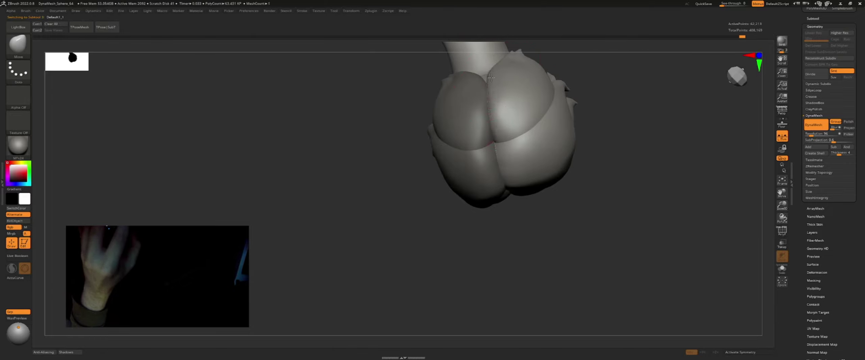
{"action": "right_click_drag", "start_coordinate": [491, 78], "coordinate": [511, 95]}
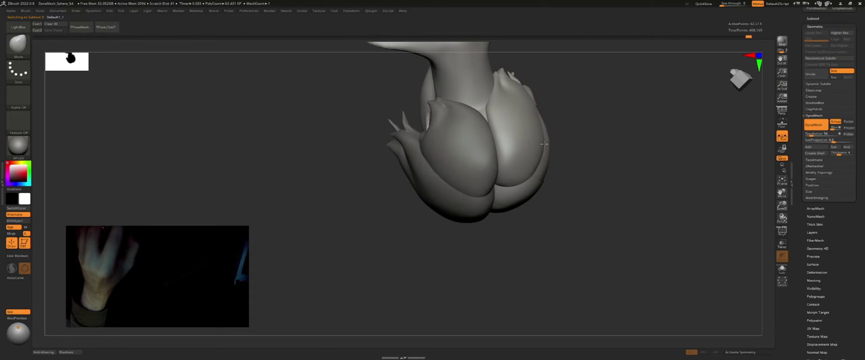
{"action": "right_click_drag", "start_coordinate": [544, 144], "coordinate": [524, 163]}
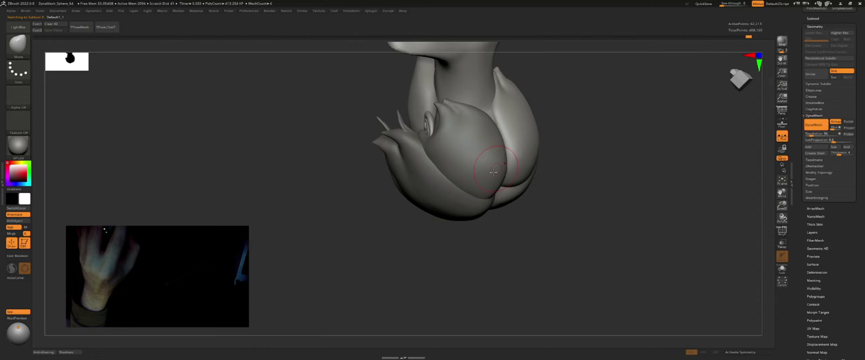
{"action": "left_click", "coordinate": [482, 193], "text": "alt"}
Orbit from the hair underside to a side profile and ready a resized Smooth brush
{"action": "right_click_drag", "start_coordinate": [484, 194], "coordinate": [483, 200]}
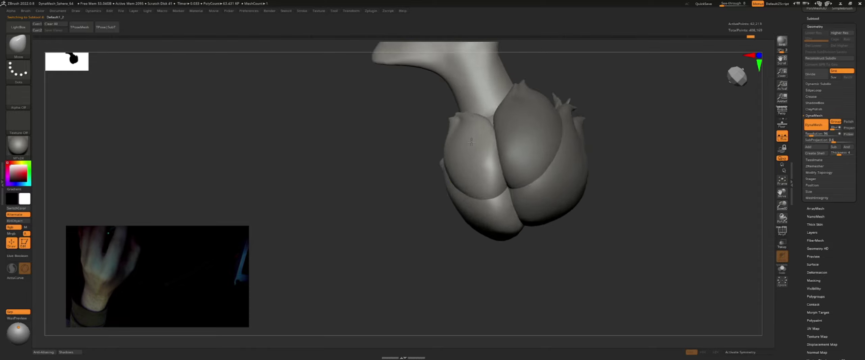
{"action": "mouse_move", "coordinate": [466, 171]}
{"action": "left_mouse_down"}
{"action": "mouse_move", "coordinate": [491, 126]}
{"action": "mouse_move", "coordinate": [502, 174]}
{"action": "mouse_move", "coordinate": [542, 158]}
{"action": "left_mouse_up"}
{"action": "mouse_move", "coordinate": [541, 158]}
{"action": "right_mouse_down"}
{"action": "mouse_move", "coordinate": [558, 125]}
{"action": "mouse_move", "coordinate": [522, 97]}
{"action": "right_mouse_up"}
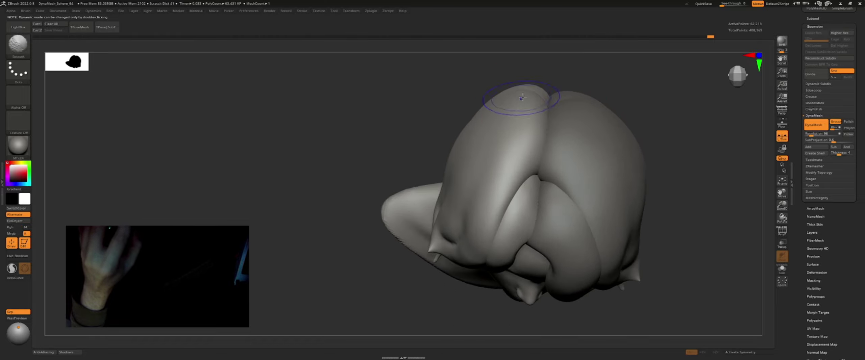
{"action": "mouse_move", "coordinate": [480, 119]}
{"action": "right_mouse_down"}
{"action": "mouse_move", "coordinate": [508, 125]}
{"action": "mouse_move", "coordinate": [549, 251]}
{"action": "mouse_move", "coordinate": [510, 260]}
{"action": "mouse_move", "coordinate": [490, 243]}
{"action": "mouse_move", "coordinate": [500, 183]}
{"action": "mouse_move", "coordinate": [488, 144]}
{"action": "right_mouse_up"}
{"action": "key", "text": "s"}
{"action": "key", "text": "shift"}
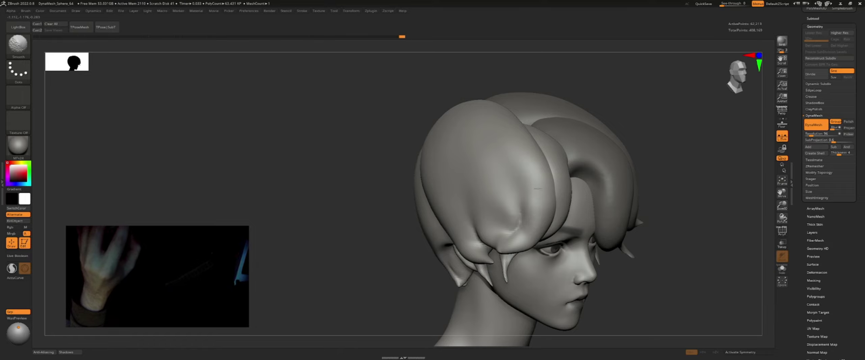
Orbit around the side lock, test a Transpose rotation of the hair piece, and undo it
{"action": "right_click_drag", "start_coordinate": [463, 188], "coordinate": [513, 172]}
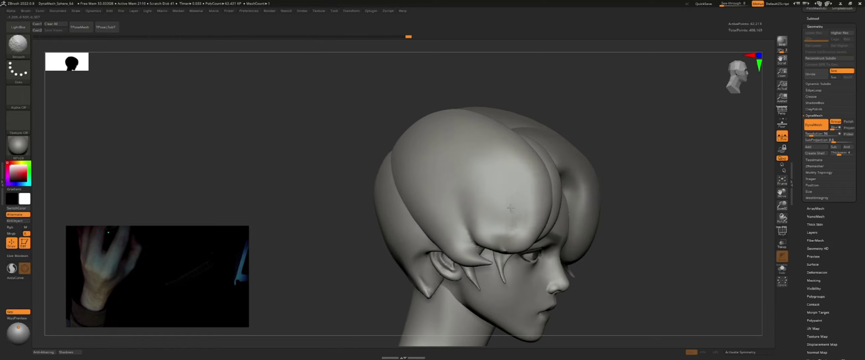
{"action": "right_click_drag", "start_coordinate": [461, 160], "coordinate": [530, 176]}
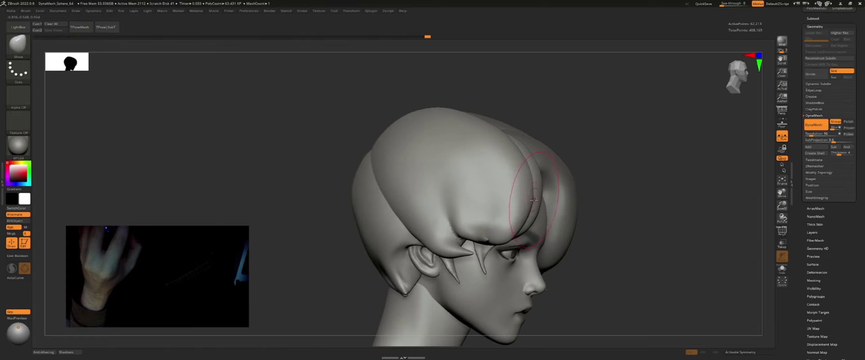
{"action": "mouse_move", "coordinate": [513, 231]}
{"action": "right_mouse_down"}
{"action": "mouse_move", "coordinate": [512, 145]}
{"action": "mouse_move", "coordinate": [518, 234]}
{"action": "right_mouse_up"}
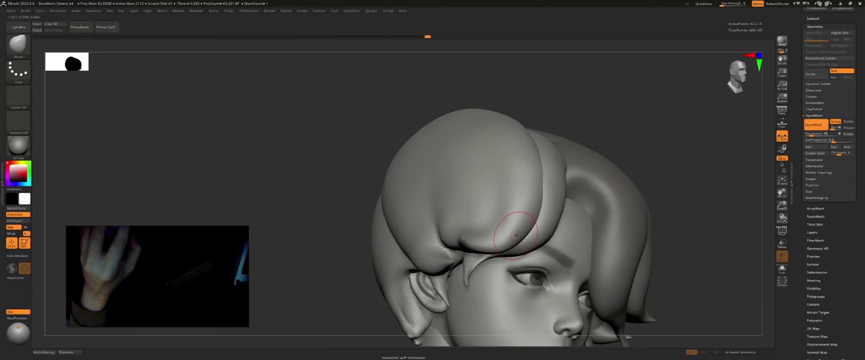
{"action": "mouse_move", "coordinate": [579, 202]}
{"action": "right_mouse_down"}
{"action": "mouse_move", "coordinate": [570, 152]}
{"action": "mouse_move", "coordinate": [498, 140]}
{"action": "mouse_move", "coordinate": [575, 144]}
{"action": "right_mouse_up"}
{"action": "key", "text": "w"}
{"action": "left_click_drag", "start_coordinate": [575, 144], "coordinate": [567, 148]}
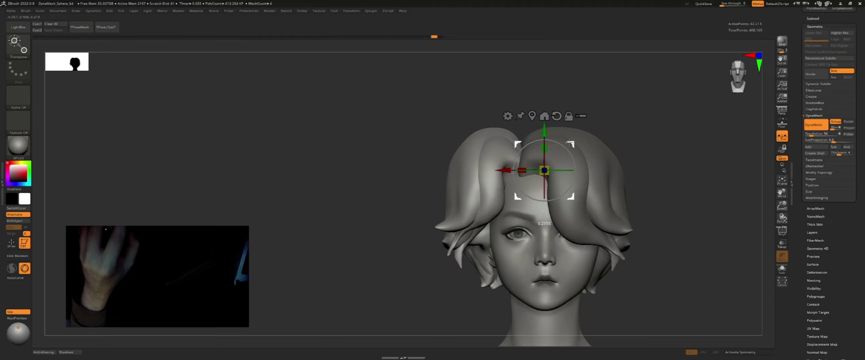
{"action": "key", "text": "q"}
{"action": "key", "text": "ctrl+z"}
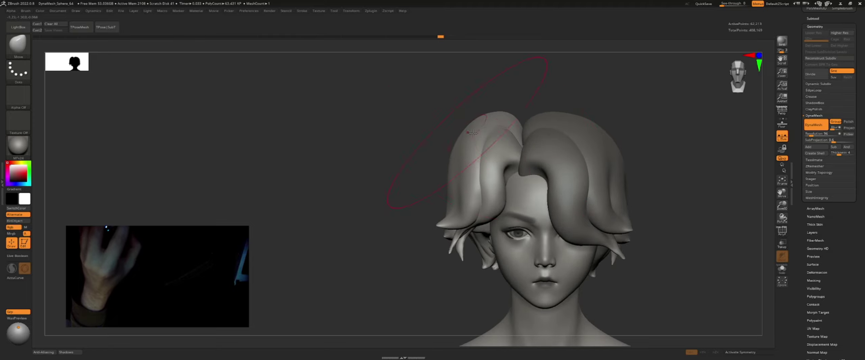
{"action": "mouse_move", "coordinate": [511, 131]}
{"action": "right_mouse_down"}
{"action": "mouse_move", "coordinate": [526, 131]}
{"action": "mouse_move", "coordinate": [527, 116]}
{"action": "mouse_move", "coordinate": [520, 125]}
{"action": "right_mouse_up"}
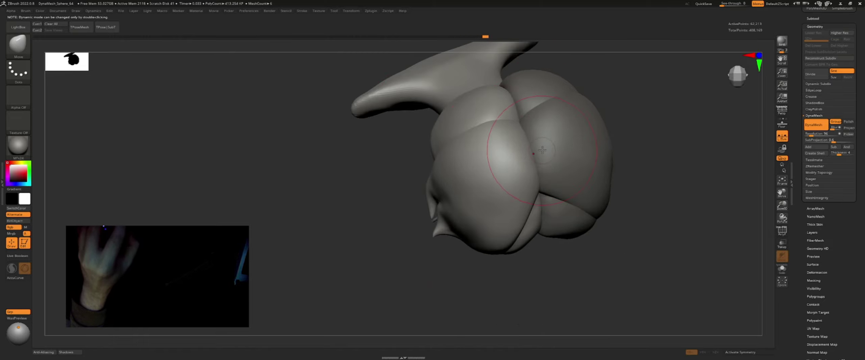
Orbit under the hair, select subtool 3 then 4 at the lower lobes, and resize the brush
{"action": "right_click_drag", "start_coordinate": [541, 150], "coordinate": [498, 113]}
{"action": "right_click_drag", "start_coordinate": [467, 79], "coordinate": [456, 125]}
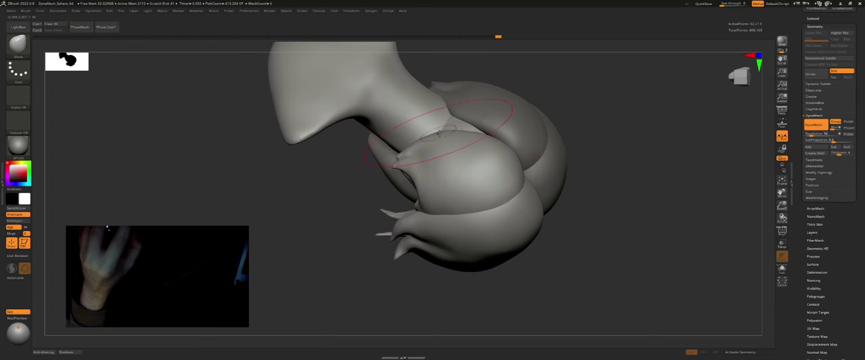
{"action": "left_click", "coordinate": [469, 126], "text": "alt"}
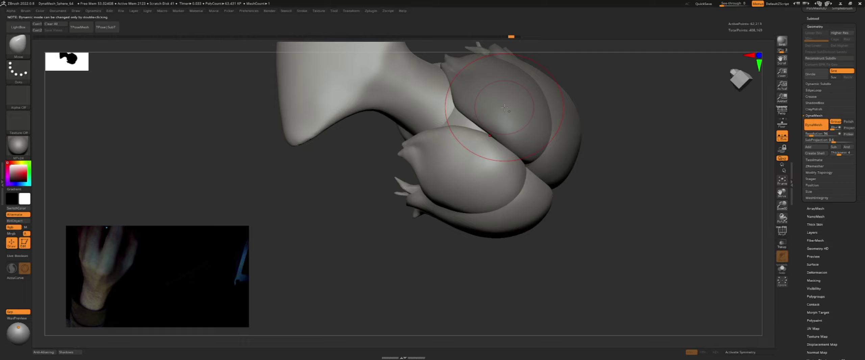
{"action": "mouse_move", "coordinate": [470, 126]}
{"action": "right_mouse_down"}
{"action": "mouse_move", "coordinate": [481, 126]}
{"action": "mouse_move", "coordinate": [449, 125]}
{"action": "right_mouse_up"}
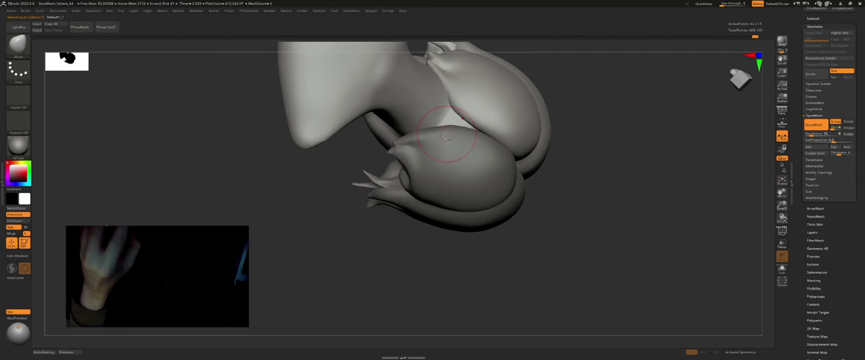
{"action": "left_click", "coordinate": [446, 136], "text": "alt"}
{"action": "key", "text": "s"}
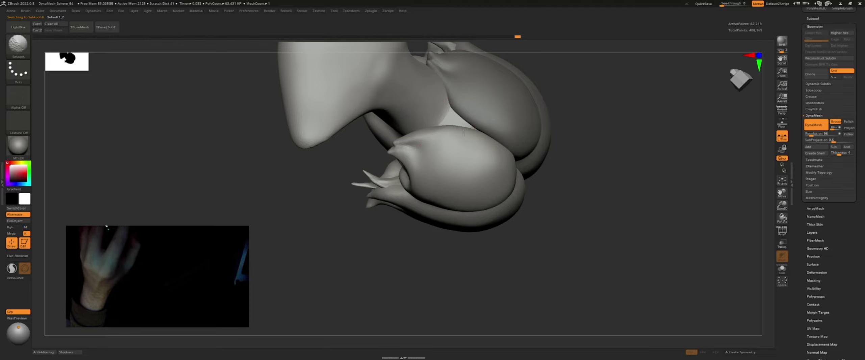
{"action": "mouse_move", "coordinate": [464, 132]}
{"action": "right_mouse_down"}
{"action": "mouse_move", "coordinate": [479, 163]}
{"action": "mouse_move", "coordinate": [430, 190]}
{"action": "right_mouse_up"}
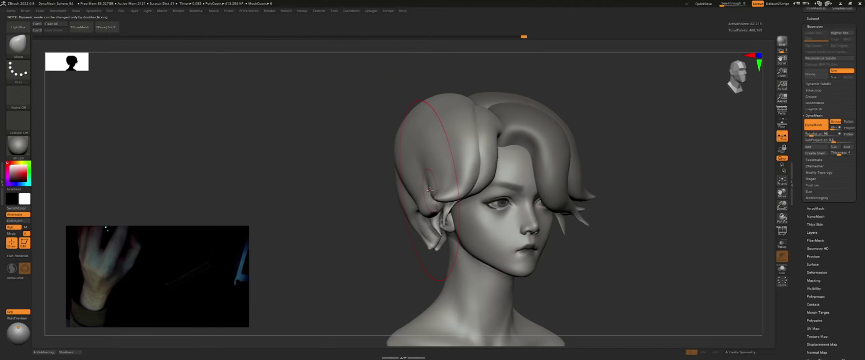
Lightly smooth the top of the side hair lock from a three-quarter view
{"action": "mouse_move", "coordinate": [430, 190]}
{"action": "right_mouse_down"}
{"action": "mouse_move", "coordinate": [465, 226]}
{"action": "mouse_move", "coordinate": [486, 207]}
{"action": "right_mouse_up"}
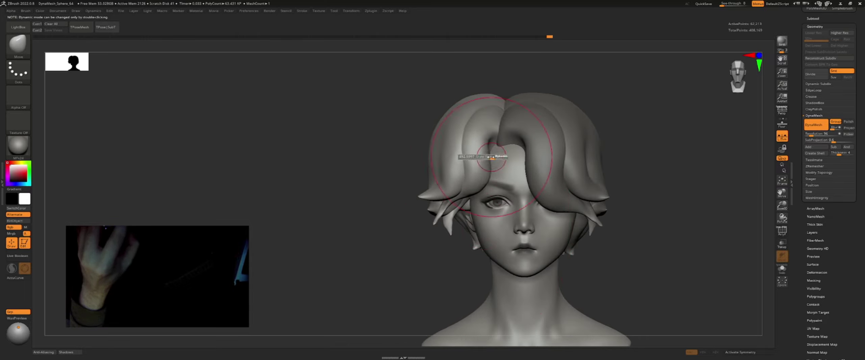
{"action": "mouse_move", "coordinate": [483, 154]}
{"action": "right_mouse_down"}
{"action": "mouse_move", "coordinate": [516, 126]}
{"action": "mouse_move", "coordinate": [463, 107]}
{"action": "right_mouse_up"}
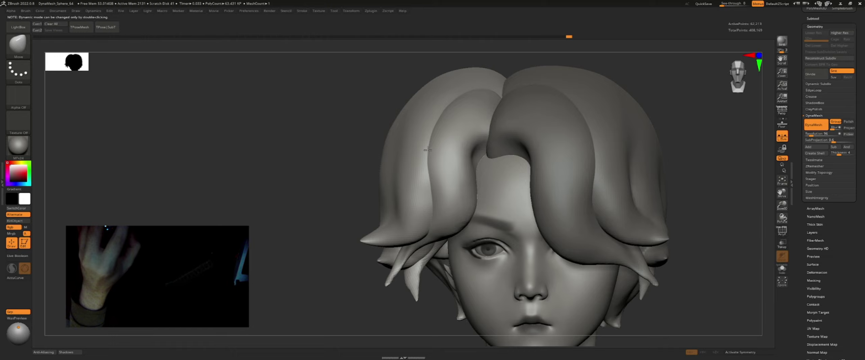
{"action": "key", "text": "shift"}
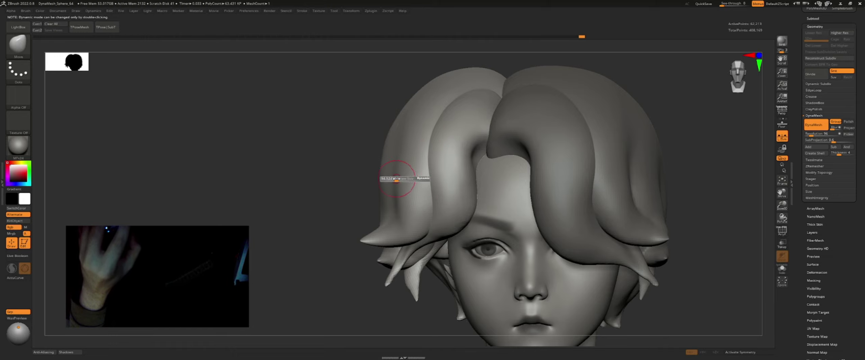
{"action": "right_click_drag", "start_coordinate": [411, 184], "coordinate": [384, 195]}
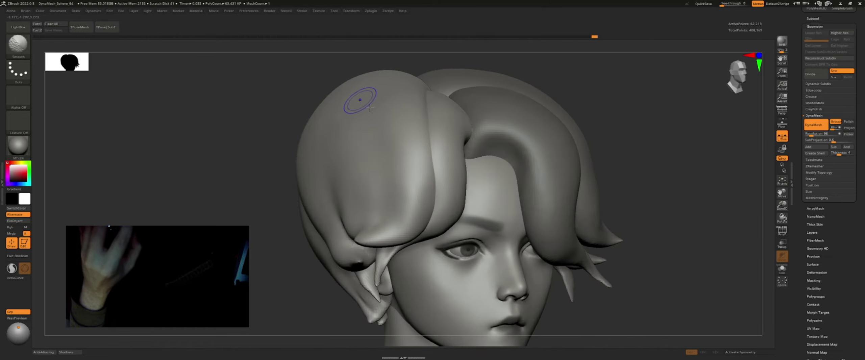
{"action": "left_click_drag", "start_coordinate": [389, 213], "coordinate": [396, 211], "text": "shift"}
Refine the hair lock's left edge and push the back hair lobe into shape from the side
{"action": "right_click_drag", "start_coordinate": [362, 127], "coordinate": [354, 149]}
{"action": "key", "text": "s"}
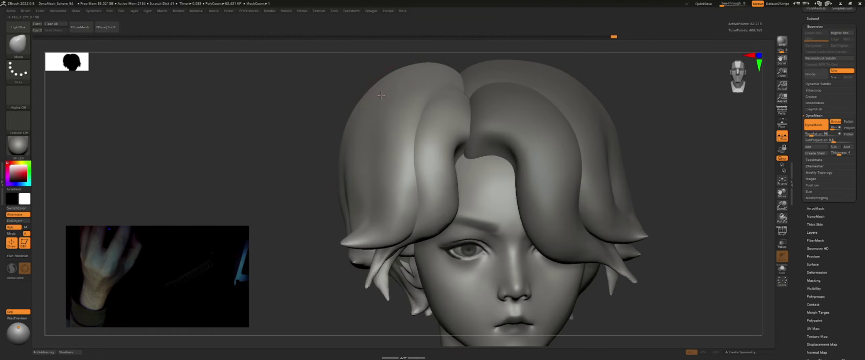
{"action": "left_click", "coordinate": [354, 128]}
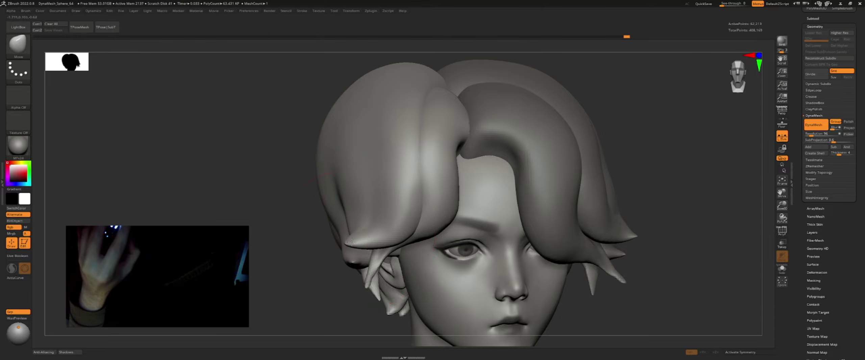
{"action": "mouse_move", "coordinate": [349, 232]}
{"action": "right_mouse_down"}
{"action": "mouse_move", "coordinate": [453, 231]}
{"action": "mouse_move", "coordinate": [530, 182]}
{"action": "right_mouse_up"}
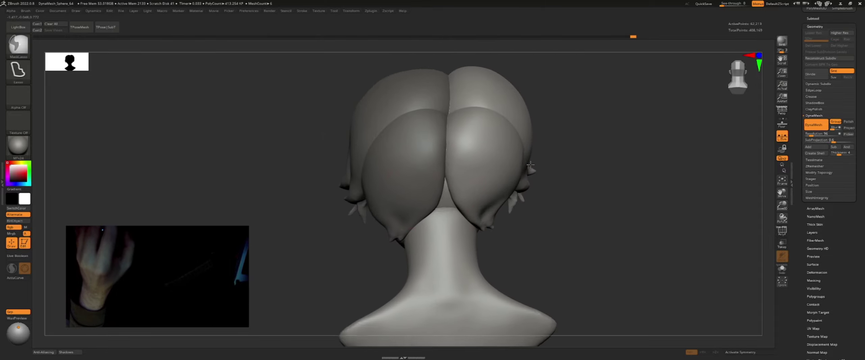
{"action": "left_click", "coordinate": [516, 186]}
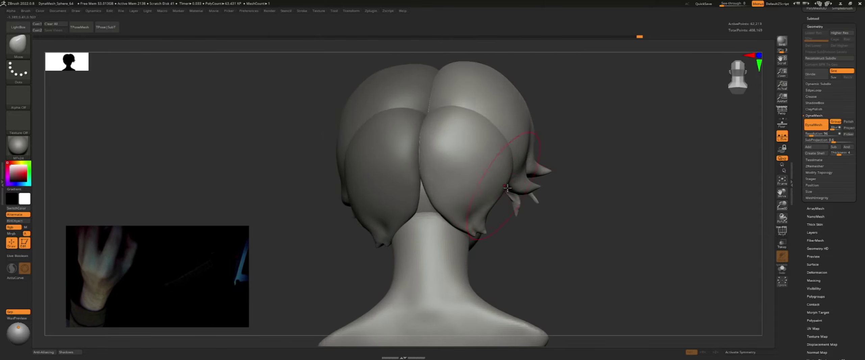
{"action": "mouse_move", "coordinate": [510, 191]}
{"action": "right_mouse_down"}
{"action": "mouse_move", "coordinate": [533, 141]}
{"action": "mouse_move", "coordinate": [550, 154]}
{"action": "mouse_move", "coordinate": [530, 164]}
{"action": "mouse_move", "coordinate": [543, 154]}
{"action": "right_mouse_up"}
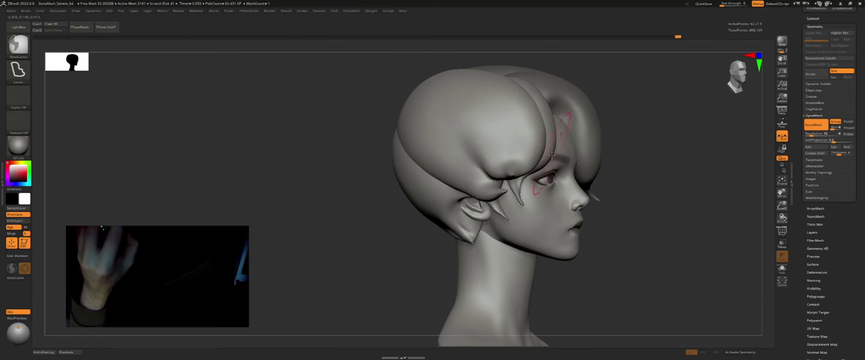
Resize the Move brush and push the left back hair lobe up and to the right
{"action": "right_click_drag", "start_coordinate": [527, 82], "coordinate": [536, 85]}
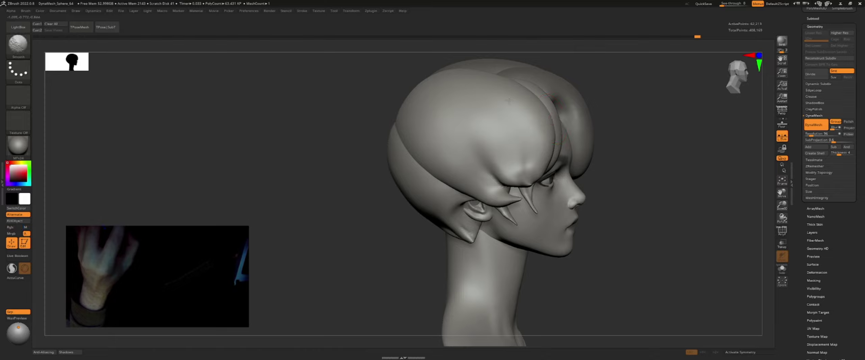
{"action": "right_click_drag", "start_coordinate": [551, 118], "coordinate": [515, 126]}
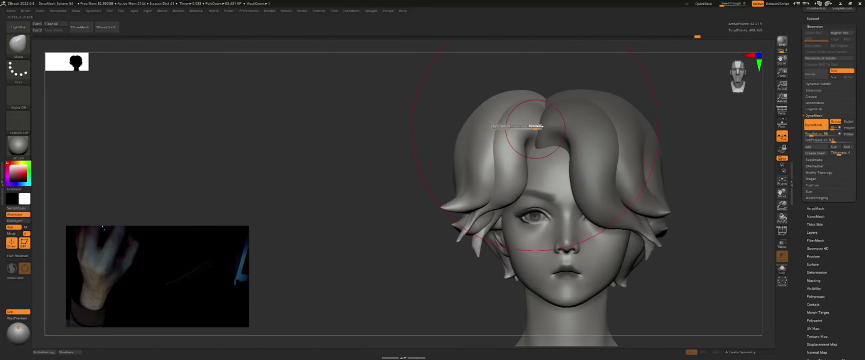
{"action": "key", "text": "s"}
{"action": "left_click", "coordinate": [467, 148]}
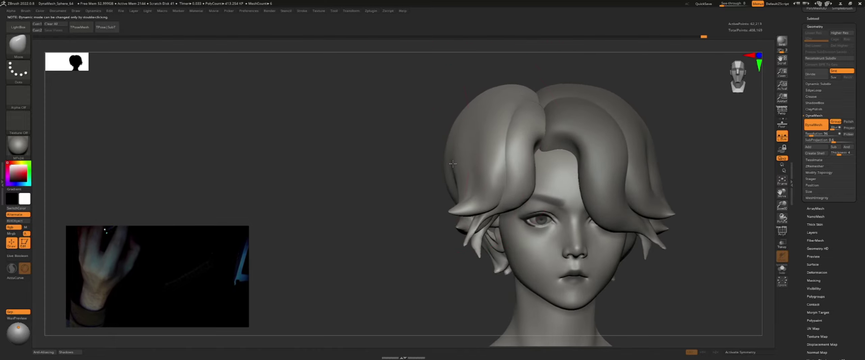
{"action": "right_click_drag", "start_coordinate": [451, 182], "coordinate": [454, 206]}
{"action": "key", "text": "s"}
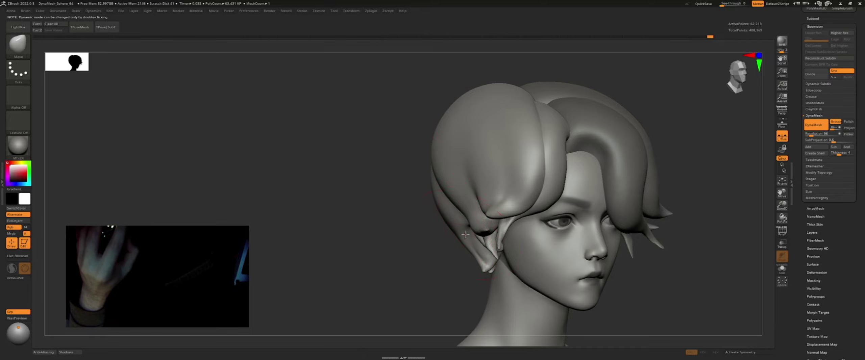
{"action": "right_click_drag", "start_coordinate": [470, 253], "coordinate": [433, 202]}
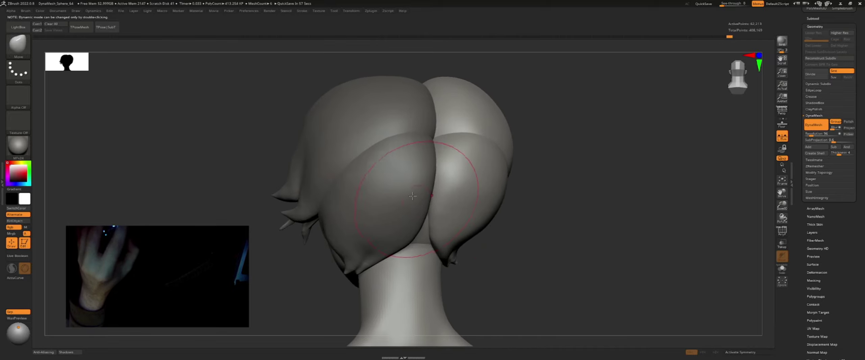
{"action": "left_click", "coordinate": [434, 202], "text": "alt"}
{"action": "left_click_drag", "start_coordinate": [418, 229], "coordinate": [439, 195]}
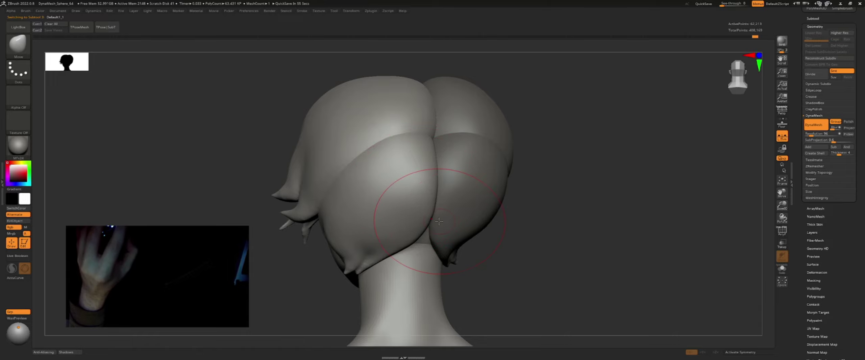
Rework the side of the hair with a smaller Move brush, checking side profiles
{"action": "right_click_drag", "start_coordinate": [438, 144], "coordinate": [418, 121]}
{"action": "key", "text": "s"}
{"action": "left_click_drag", "start_coordinate": [417, 121], "coordinate": [412, 118]}
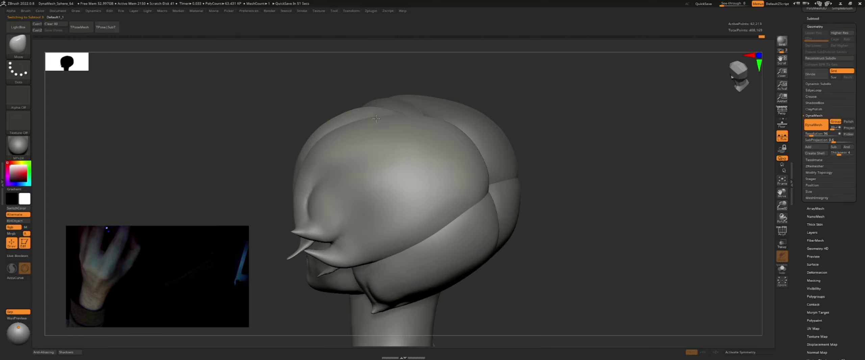
{"action": "right_click_drag", "start_coordinate": [332, 165], "coordinate": [340, 197]}
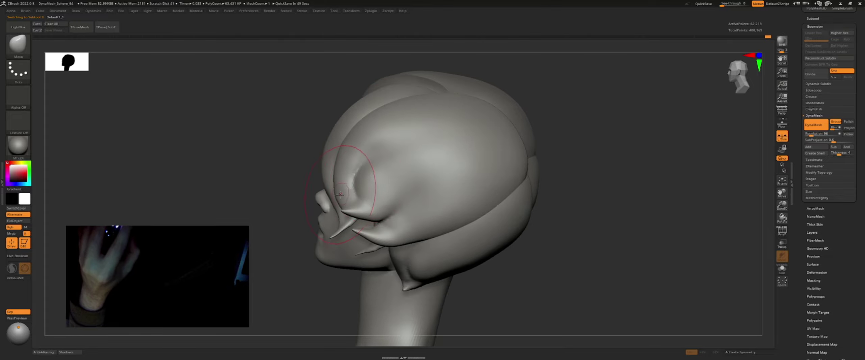
{"action": "mouse_move", "coordinate": [385, 219]}
{"action": "right_mouse_down"}
{"action": "mouse_move", "coordinate": [431, 251]}
{"action": "mouse_move", "coordinate": [419, 246]}
{"action": "mouse_move", "coordinate": [434, 222]}
{"action": "right_mouse_up"}
{"action": "key", "text": "s"}
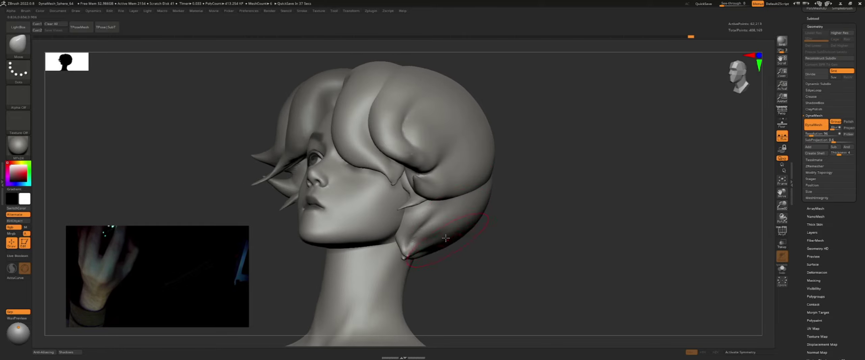
{"action": "key", "text": "s"}
{"action": "right_click_drag", "start_coordinate": [446, 238], "coordinate": [491, 238]}
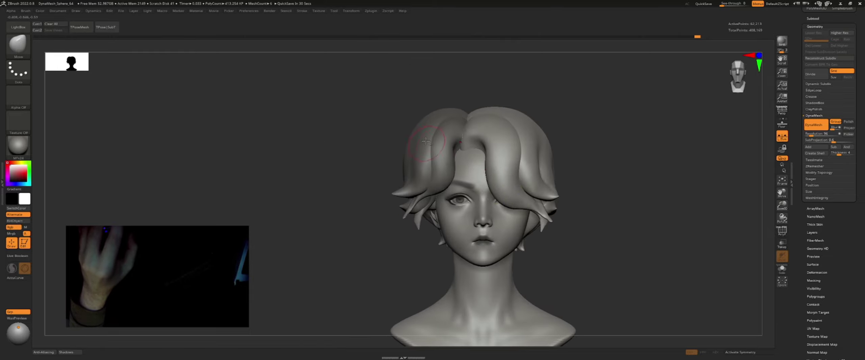
Move geometry on another hair piece and inspect the crown spikes from several angles
{"action": "key", "text": "s"}
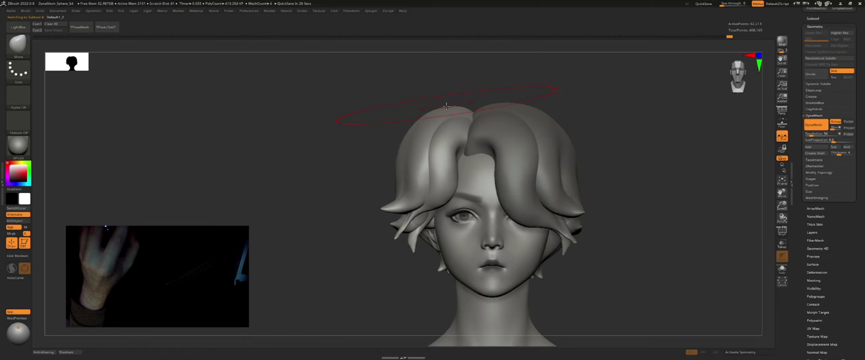
{"action": "right_click_drag", "start_coordinate": [447, 106], "coordinate": [473, 111]}
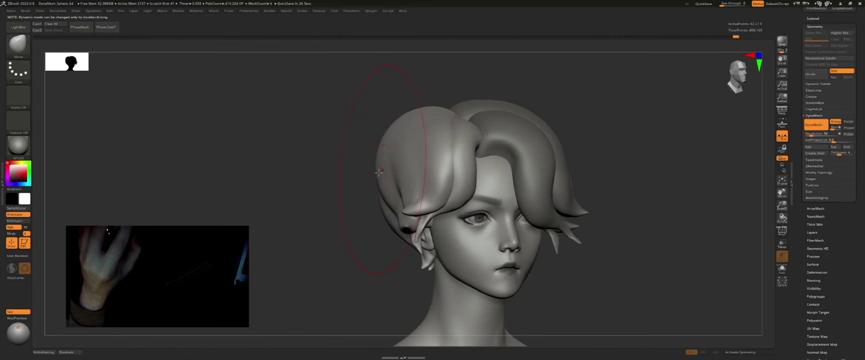
{"action": "mouse_move", "coordinate": [379, 173]}
{"action": "right_mouse_down"}
{"action": "mouse_move", "coordinate": [378, 185]}
{"action": "mouse_move", "coordinate": [390, 177]}
{"action": "mouse_move", "coordinate": [409, 202]}
{"action": "mouse_move", "coordinate": [402, 183]}
{"action": "mouse_move", "coordinate": [411, 139]}
{"action": "right_mouse_up"}
{"action": "key", "text": "s"}
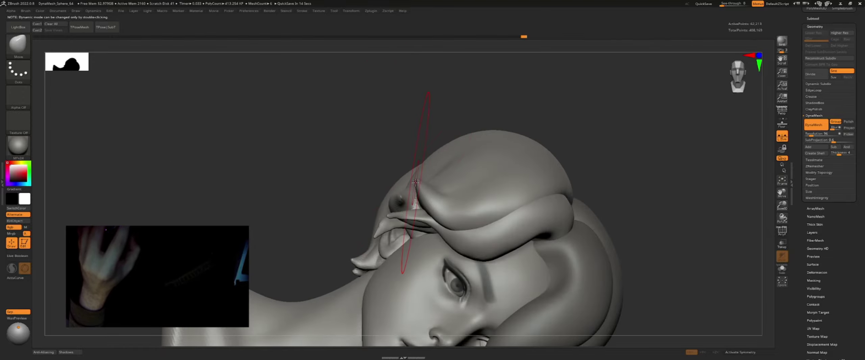
{"action": "mouse_move", "coordinate": [424, 220]}
{"action": "right_mouse_down"}
{"action": "mouse_move", "coordinate": [455, 240]}
{"action": "mouse_move", "coordinate": [432, 228]}
{"action": "right_mouse_up"}
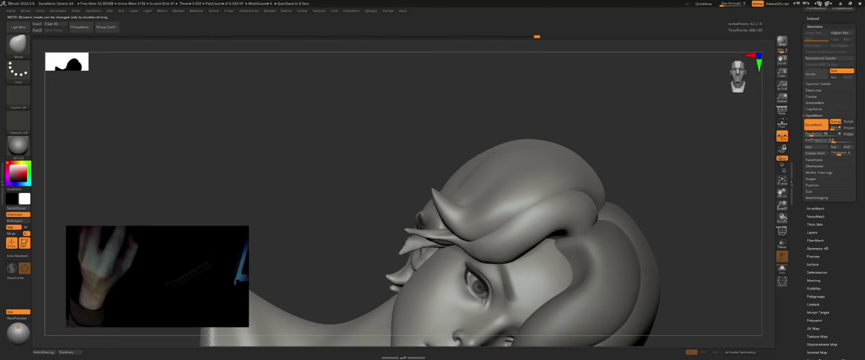
{"action": "mouse_move", "coordinate": [492, 152]}
{"action": "right_mouse_down"}
{"action": "mouse_move", "coordinate": [550, 143]}
{"action": "mouse_move", "coordinate": [515, 130]}
{"action": "mouse_move", "coordinate": [496, 137]}
{"action": "right_mouse_up"}
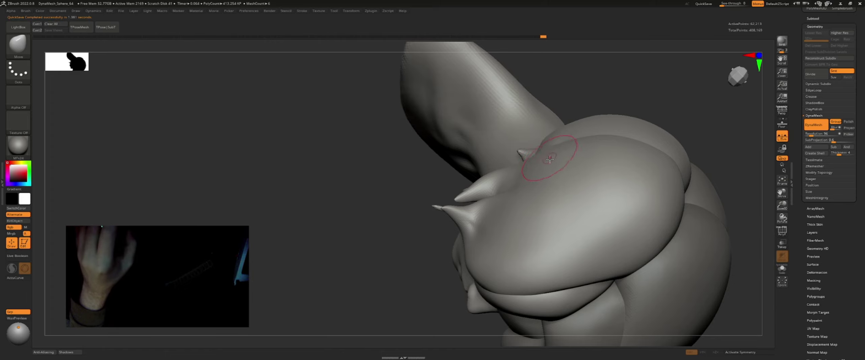
Smooth the streak on the hair surface with the Smooth brush
{"action": "right_click_drag", "start_coordinate": [536, 155], "coordinate": [557, 145]}
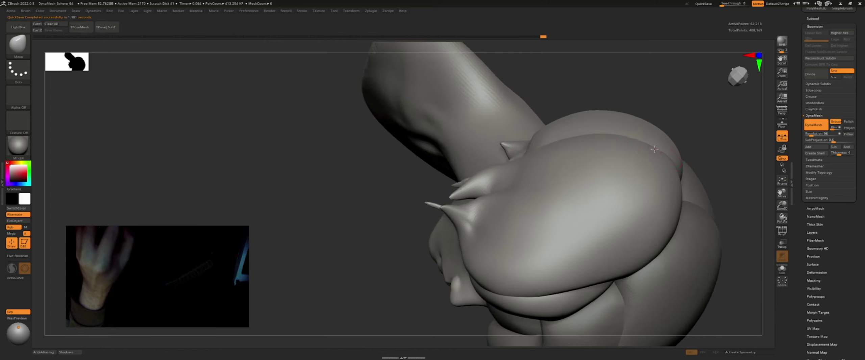
{"action": "key", "text": "shift"}
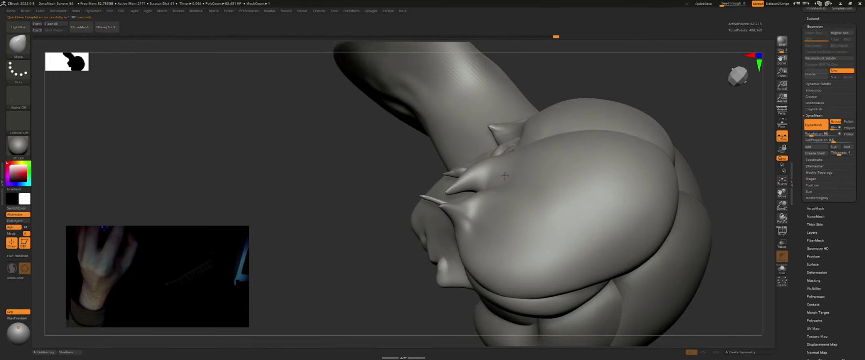
{"action": "right_click_drag", "start_coordinate": [517, 174], "coordinate": [507, 190]}
{"action": "left_click_drag", "start_coordinate": [505, 185], "coordinate": [542, 182], "text": "shift"}
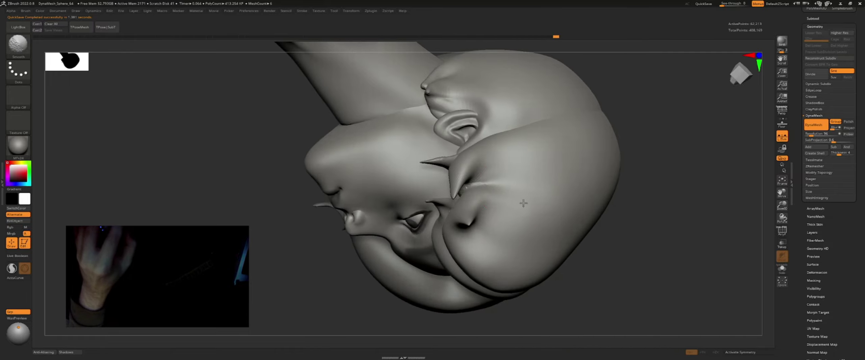
{"action": "mouse_move", "coordinate": [523, 203]}
{"action": "right_mouse_down"}
{"action": "mouse_move", "coordinate": [564, 155]}
{"action": "mouse_move", "coordinate": [528, 148]}
{"action": "right_mouse_up"}
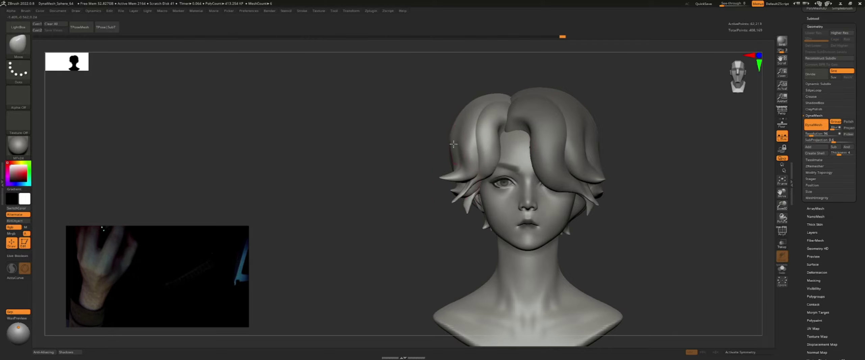
{"action": "mouse_move", "coordinate": [453, 144]}
{"action": "right_mouse_down"}
{"action": "mouse_move", "coordinate": [440, 154]}
{"action": "mouse_move", "coordinate": [438, 132]}
{"action": "mouse_move", "coordinate": [440, 145]}
{"action": "right_mouse_up"}
{"action": "key", "text": "s"}
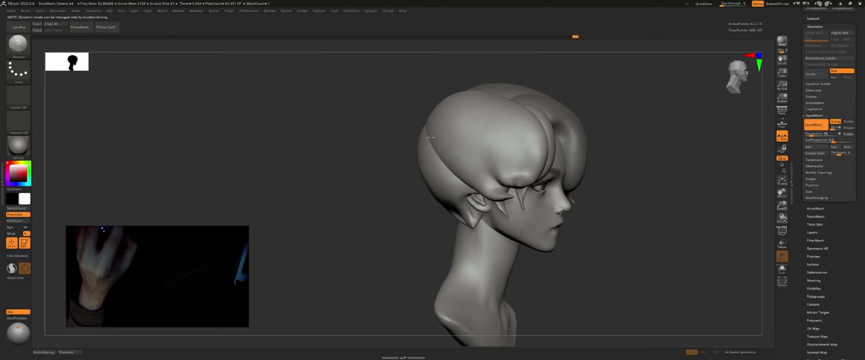
{"action": "mouse_move", "coordinate": [472, 124]}
{"action": "right_mouse_down", "text": "shift"}
{"action": "mouse_move", "coordinate": [546, 139]}
{"action": "mouse_move", "coordinate": [487, 156]}
{"action": "right_mouse_up", "text": "shift"}
Solo the hair piece and smooth the bumps on its surface
{"action": "key", "text": "shift+alt+s"}
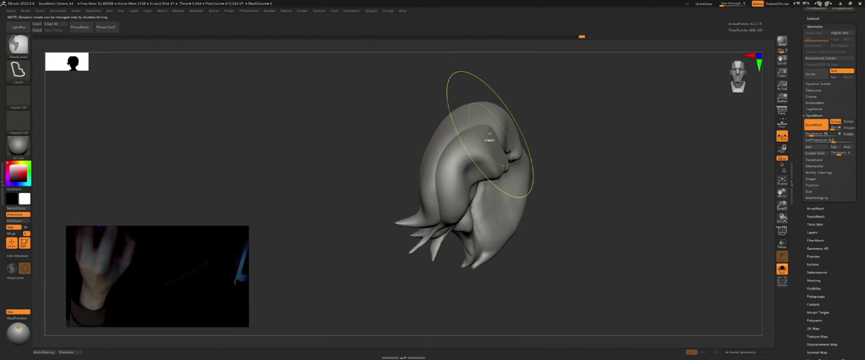
{"action": "mouse_move", "coordinate": [481, 135]}
{"action": "right_mouse_down"}
{"action": "mouse_move", "coordinate": [492, 135]}
{"action": "mouse_move", "coordinate": [486, 130]}
{"action": "right_mouse_up"}
{"action": "key", "text": "s"}
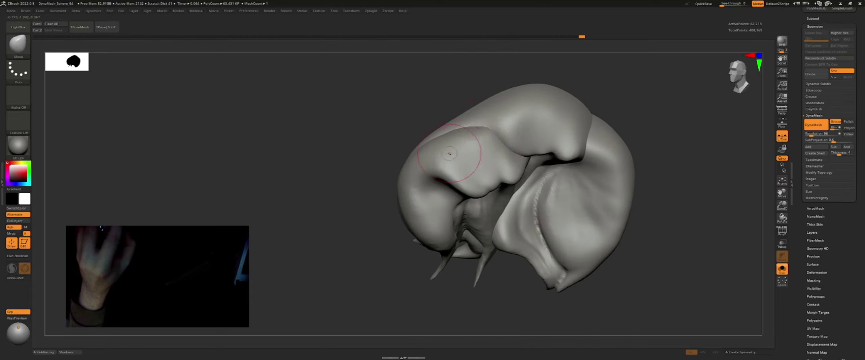
{"action": "right_click_drag", "start_coordinate": [446, 164], "coordinate": [459, 129]}
{"action": "key", "text": "shift"}
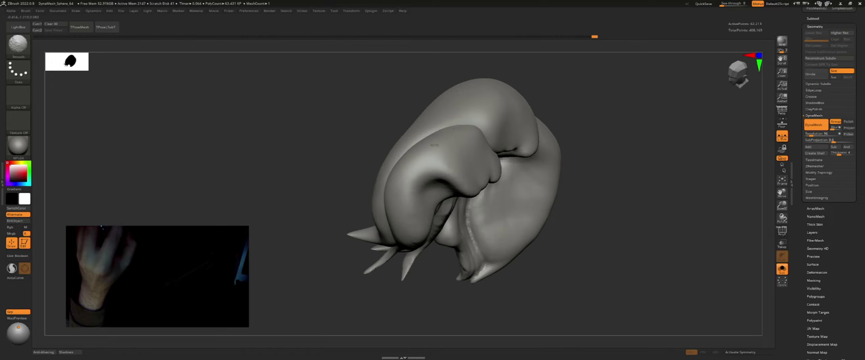
{"action": "right_click_drag", "start_coordinate": [457, 163], "coordinate": [468, 158], "text": "shift"}
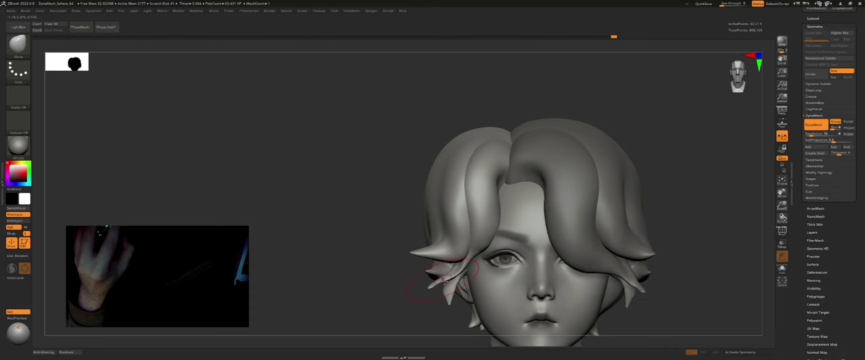
Reshape the hair's left and side edges with the Move brush, then view it from behind and the front
{"action": "mouse_move", "coordinate": [475, 261]}
{"action": "right_mouse_down"}
{"action": "mouse_move", "coordinate": [486, 266]}
{"action": "mouse_move", "coordinate": [481, 177]}
{"action": "right_mouse_up"}
{"action": "key", "text": "s"}
{"action": "key", "text": "s"}
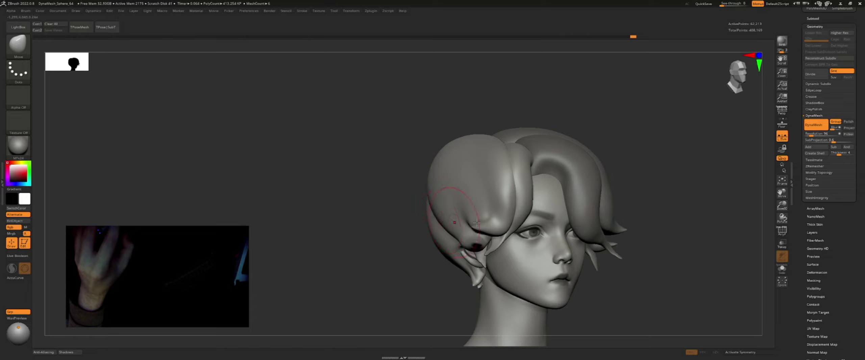
{"action": "mouse_move", "coordinate": [476, 222]}
{"action": "right_mouse_down", "text": "ctrl"}
{"action": "mouse_move", "coordinate": [476, 187]}
{"action": "mouse_move", "coordinate": [584, 193]}
{"action": "mouse_move", "coordinate": [500, 196]}
{"action": "mouse_move", "coordinate": [494, 186]}
{"action": "right_mouse_up", "text": "ctrl"}
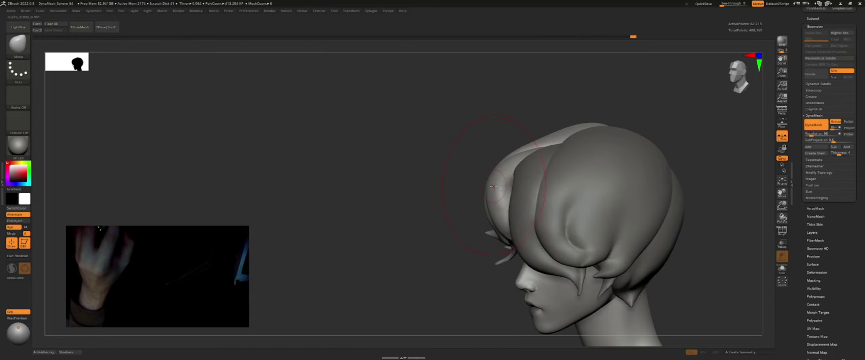
{"action": "left_click_drag", "start_coordinate": [494, 187], "coordinate": [491, 173]}
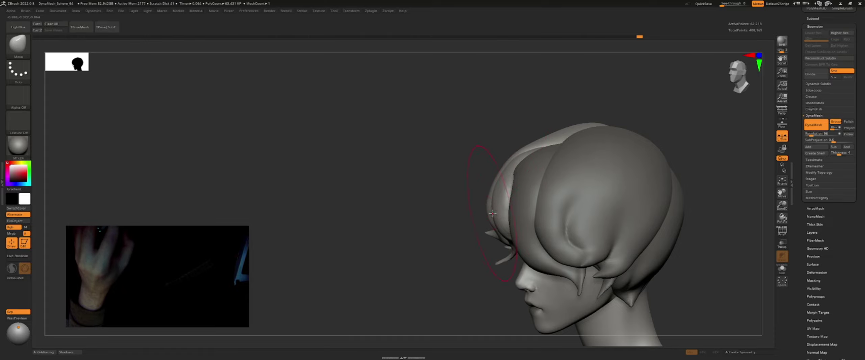
{"action": "left_click_drag", "start_coordinate": [493, 213], "coordinate": [489, 216]}
{"action": "right_click_drag", "start_coordinate": [493, 210], "coordinate": [492, 211]}
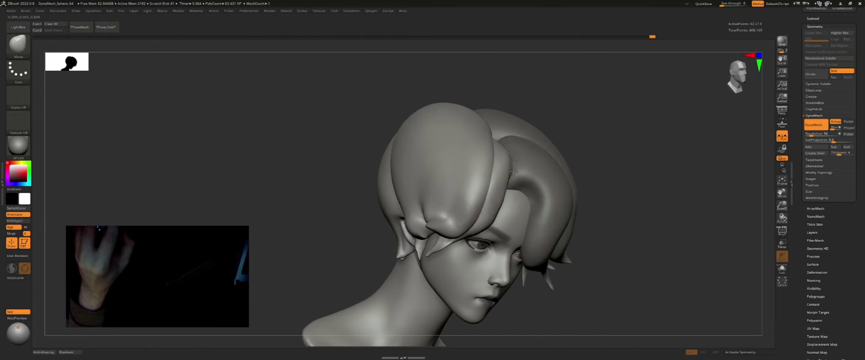
{"action": "mouse_move", "coordinate": [526, 159]}
{"action": "right_mouse_down"}
{"action": "mouse_move", "coordinate": [519, 180]}
{"action": "mouse_move", "coordinate": [506, 172]}
{"action": "right_mouse_up"}
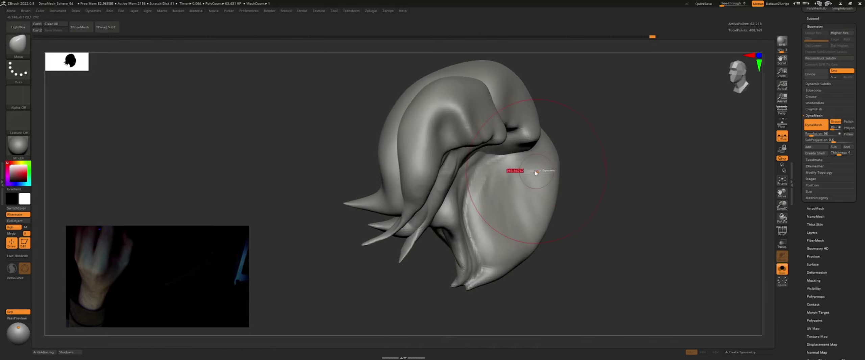
{"action": "mouse_move", "coordinate": [453, 130]}
{"action": "right_mouse_down"}
{"action": "mouse_move", "coordinate": [426, 123]}
{"action": "mouse_move", "coordinate": [465, 139]}
{"action": "mouse_move", "coordinate": [457, 122]}
{"action": "right_mouse_up"}
{"action": "scroll", "coordinate": [464, 140], "scroll_direction": "up", "scroll_amount": 5}
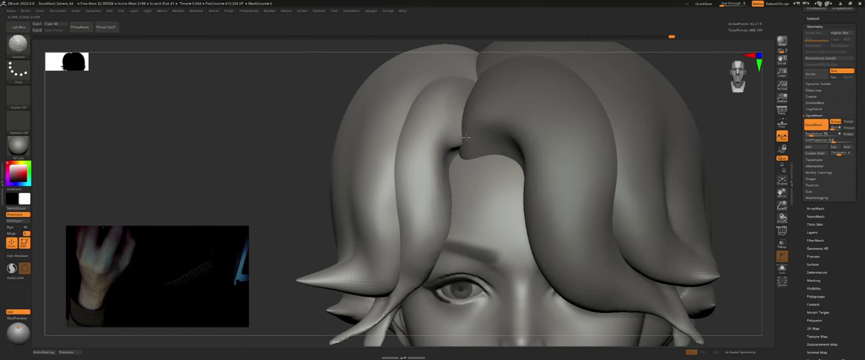
Isolate the hair piece and smooth it while orbiting around it
{"action": "key", "text": "f"}
{"action": "scroll", "coordinate": [466, 137], "scroll_direction": "up", "scroll_amount": 3}
{"action": "mouse_move", "coordinate": [466, 137]}
{"action": "right_mouse_down"}
{"action": "mouse_move", "coordinate": [456, 124]}
{"action": "mouse_move", "coordinate": [459, 152]}
{"action": "right_mouse_up"}
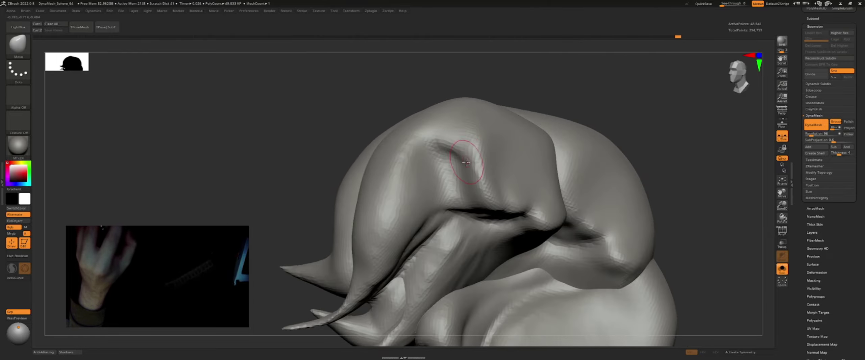
{"action": "mouse_move", "coordinate": [456, 154]}
{"action": "right_mouse_down"}
{"action": "mouse_move", "coordinate": [482, 119]}
{"action": "mouse_move", "coordinate": [460, 129]}
{"action": "mouse_move", "coordinate": [462, 142]}
{"action": "mouse_move", "coordinate": [477, 138]}
{"action": "mouse_move", "coordinate": [457, 130]}
{"action": "right_mouse_up"}
{"action": "key", "text": "alt+s"}
{"action": "key", "text": "alt+s"}
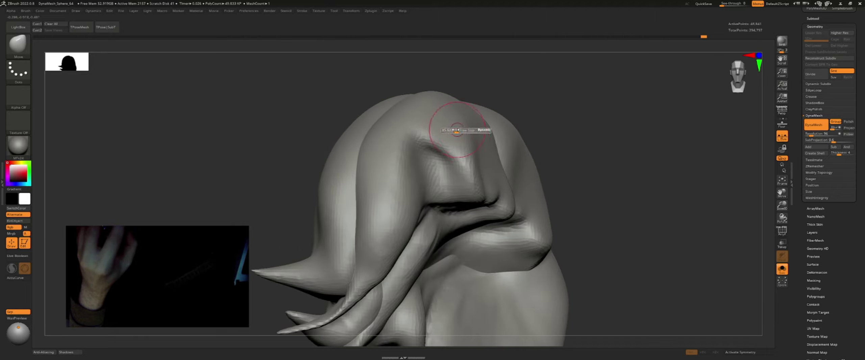
{"action": "key", "text": "shift"}
{"action": "right_click_drag", "start_coordinate": [443, 112], "coordinate": [467, 125]}
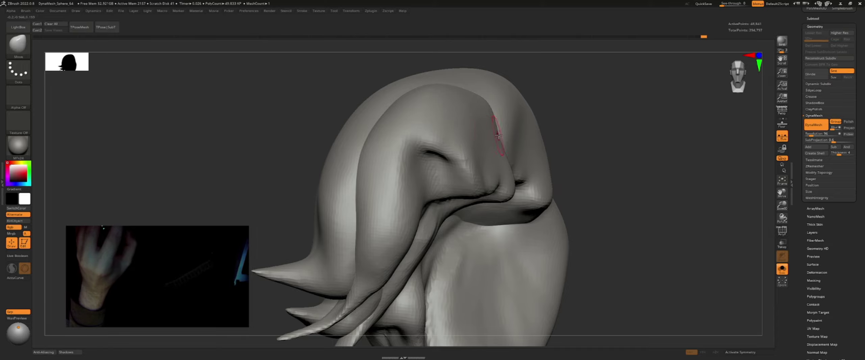
Restore the full head and nudge the forehead hair strands into shape
{"action": "key", "text": "ctrl+shift+s"}
{"action": "key", "text": "f"}
{"action": "mouse_move", "coordinate": [465, 140]}
{"action": "right_mouse_down", "text": "alt"}
{"action": "mouse_move", "coordinate": [503, 132]}
{"action": "mouse_move", "coordinate": [514, 159]}
{"action": "right_mouse_up", "text": "alt"}
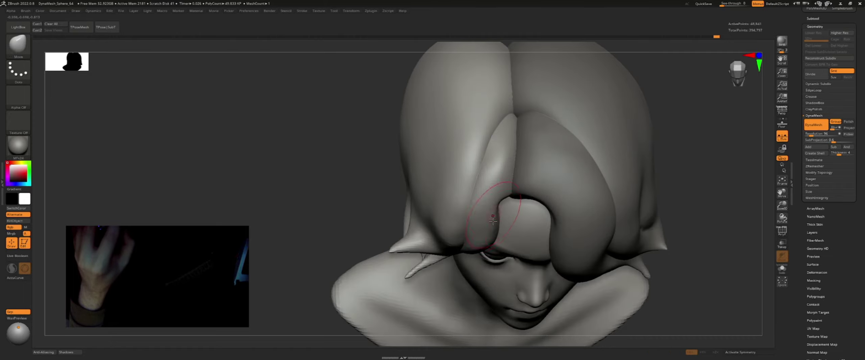
{"action": "right_click_drag", "start_coordinate": [517, 205], "coordinate": [511, 218], "text": "shift"}
{"action": "left_click_drag", "start_coordinate": [508, 230], "coordinate": [515, 237]}
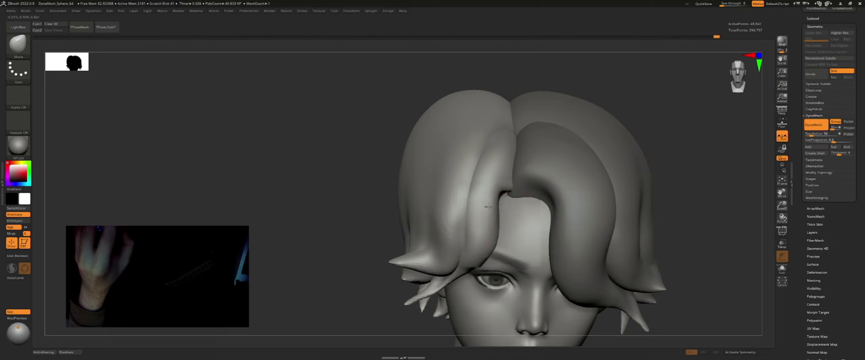
{"action": "right_click_drag", "start_coordinate": [500, 230], "coordinate": [462, 228]}
{"action": "mouse_move", "coordinate": [469, 264]}
{"action": "right_mouse_down"}
{"action": "mouse_move", "coordinate": [463, 271]}
{"action": "mouse_move", "coordinate": [444, 250]}
{"action": "right_mouse_up"}
{"action": "left_click_drag", "start_coordinate": [444, 250], "coordinate": [453, 270]}
{"action": "mouse_move", "coordinate": [505, 193]}
{"action": "right_mouse_down", "text": "ctrl"}
{"action": "mouse_move", "coordinate": [517, 185]}
{"action": "mouse_move", "coordinate": [520, 240]}
{"action": "mouse_move", "coordinate": [496, 241]}
{"action": "right_mouse_up", "text": "ctrl"}
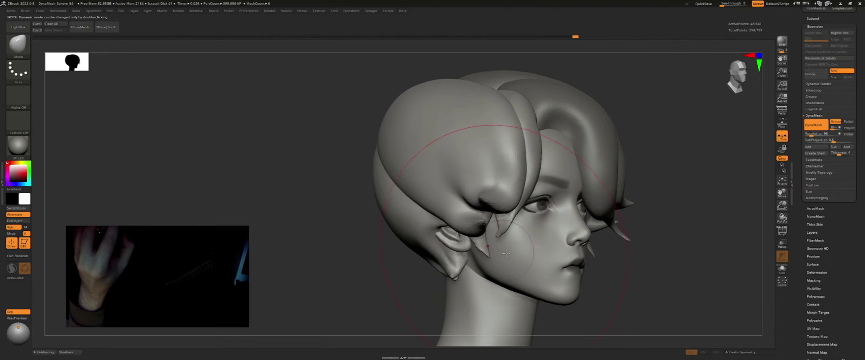
Refine the side hair locks near the ear with the Move and Smooth brushes
{"action": "right_click_drag", "start_coordinate": [496, 241], "coordinate": [505, 255]}
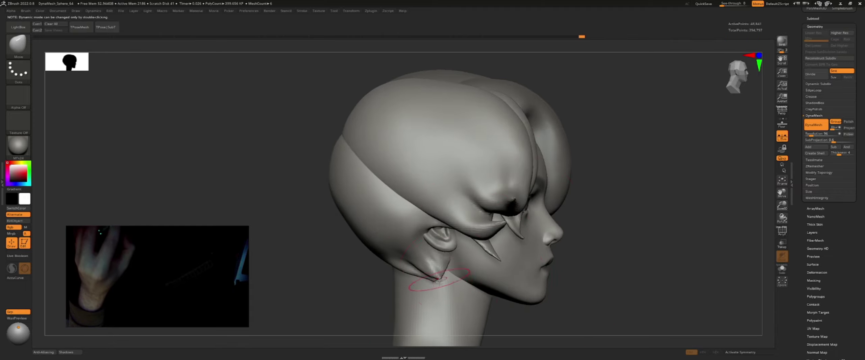
{"action": "mouse_move", "coordinate": [460, 284]}
{"action": "right_mouse_down"}
{"action": "mouse_move", "coordinate": [449, 225]}
{"action": "mouse_move", "coordinate": [470, 224]}
{"action": "mouse_move", "coordinate": [444, 236]}
{"action": "mouse_move", "coordinate": [425, 231]}
{"action": "mouse_move", "coordinate": [517, 219]}
{"action": "mouse_move", "coordinate": [423, 196]}
{"action": "right_mouse_up"}
{"action": "key", "text": "b"}
{"action": "key", "text": "m"}
{"action": "key", "text": "v"}
{"action": "key", "text": "s"}
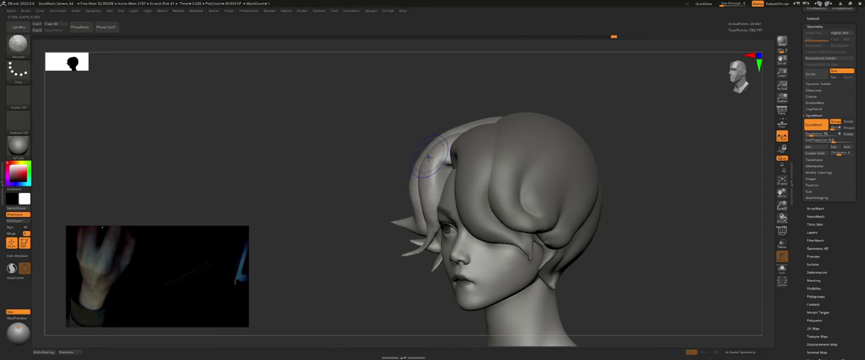
{"action": "mouse_move", "coordinate": [405, 196]}
{"action": "right_mouse_down"}
{"action": "mouse_move", "coordinate": [419, 189]}
{"action": "mouse_move", "coordinate": [414, 153]}
{"action": "right_mouse_up"}
{"action": "key", "text": "shift"}
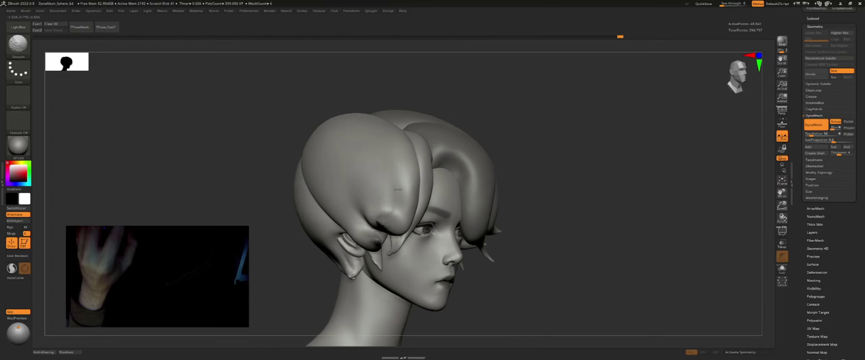
{"action": "mouse_move", "coordinate": [397, 190]}
{"action": "right_mouse_down", "text": "shift"}
{"action": "mouse_move", "coordinate": [439, 176]}
{"action": "mouse_move", "coordinate": [492, 183]}
{"action": "mouse_move", "coordinate": [518, 164]}
{"action": "right_mouse_up", "text": "shift"}
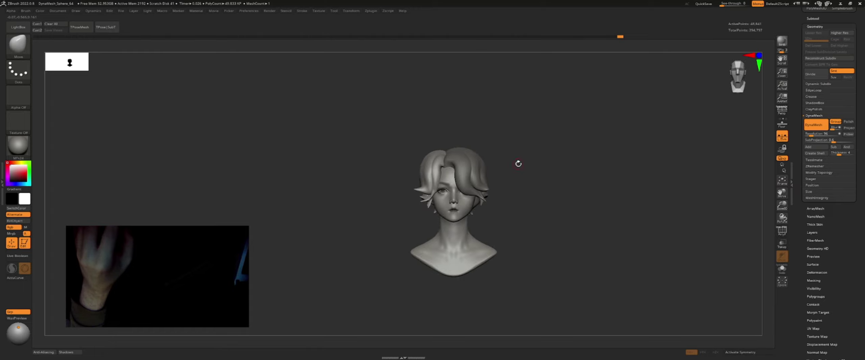
Select the hair subtool on the canvas and zoom in on the face at a three-quarter angle
{"action": "left_click", "coordinate": [411, 178], "text": "alt"}
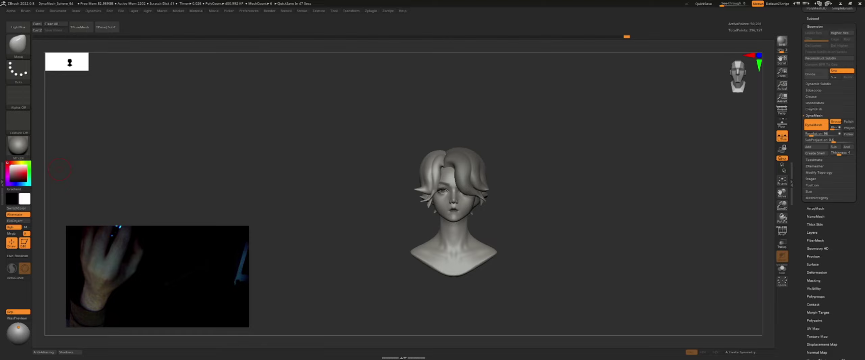
{"action": "mouse_move", "coordinate": [382, 164]}
{"action": "right_mouse_down"}
{"action": "mouse_move", "coordinate": [536, 172]}
{"action": "mouse_move", "coordinate": [513, 98]}
{"action": "mouse_move", "coordinate": [519, 131]}
{"action": "mouse_move", "coordinate": [530, 138]}
{"action": "mouse_move", "coordinate": [491, 133]}
{"action": "mouse_move", "coordinate": [505, 155]}
{"action": "mouse_move", "coordinate": [502, 148]}
{"action": "right_mouse_up"}
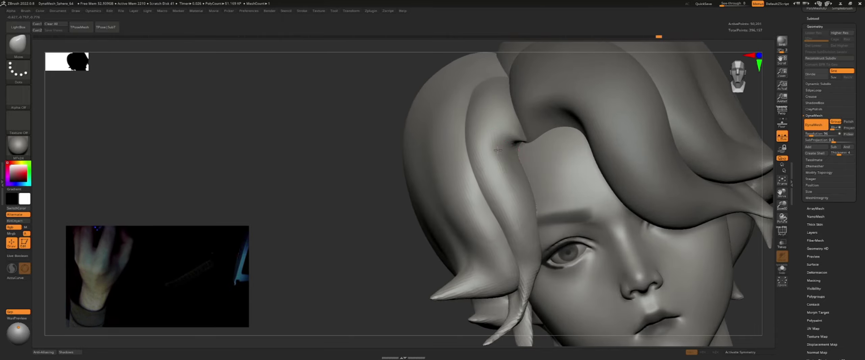
Smooth the forehead lock and pull the inner hair strip outward with an enlarged Move brush
{"action": "left_click_drag", "start_coordinate": [508, 156], "coordinate": [503, 169], "text": "shift"}
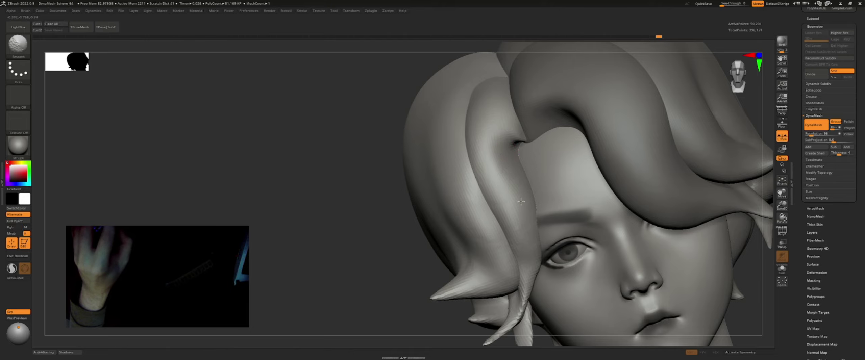
{"action": "right_click_drag", "start_coordinate": [521, 201], "coordinate": [536, 195]}
{"action": "right_click_drag", "start_coordinate": [542, 228], "coordinate": [537, 232]}
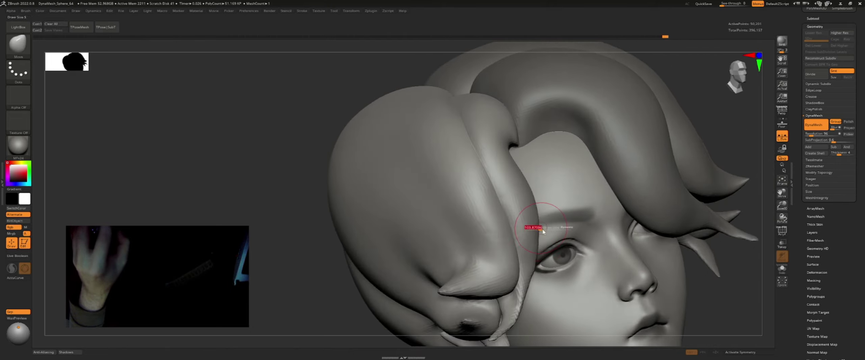
{"action": "mouse_move", "coordinate": [559, 202]}
{"action": "right_mouse_down"}
{"action": "mouse_move", "coordinate": [536, 244]}
{"action": "mouse_move", "coordinate": [534, 187]}
{"action": "right_mouse_up"}
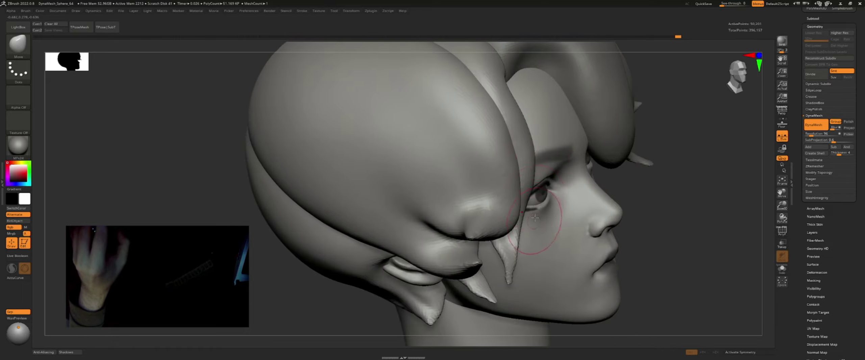
{"action": "left_click_drag", "start_coordinate": [520, 108], "coordinate": [508, 105]}
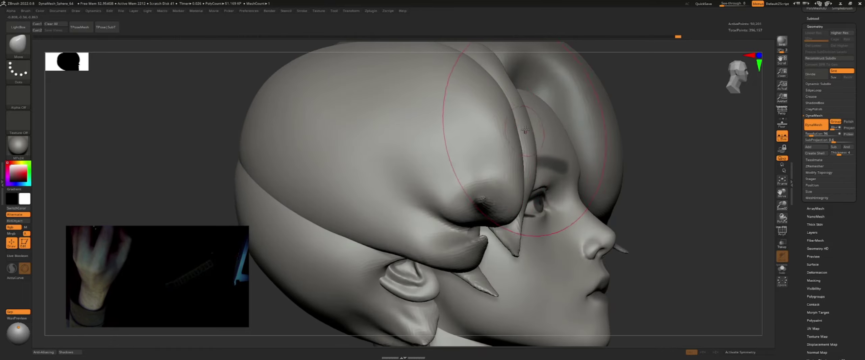
{"action": "right_click_drag", "start_coordinate": [508, 105], "coordinate": [531, 189], "text": "alt"}
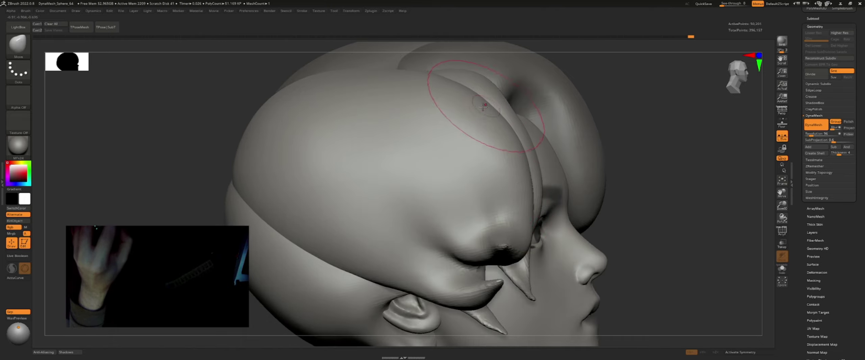
{"action": "mouse_move", "coordinate": [466, 76]}
{"action": "right_mouse_down"}
{"action": "mouse_move", "coordinate": [444, 87]}
{"action": "mouse_move", "coordinate": [483, 135]}
{"action": "mouse_move", "coordinate": [451, 109]}
{"action": "mouse_move", "coordinate": [394, 98]}
{"action": "mouse_move", "coordinate": [509, 117]}
{"action": "mouse_move", "coordinate": [496, 113]}
{"action": "mouse_move", "coordinate": [534, 170]}
{"action": "mouse_move", "coordinate": [504, 194]}
{"action": "mouse_move", "coordinate": [479, 192]}
{"action": "right_mouse_up"}
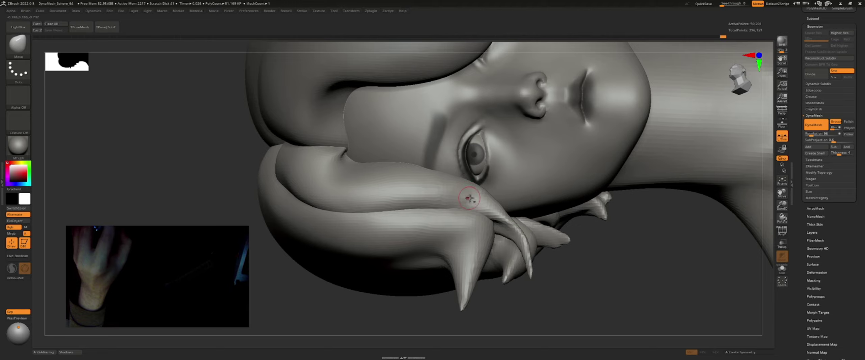
{"action": "mouse_move", "coordinate": [482, 203]}
{"action": "right_mouse_down"}
{"action": "mouse_move", "coordinate": [476, 167]}
{"action": "mouse_move", "coordinate": [466, 165]}
{"action": "right_mouse_up"}
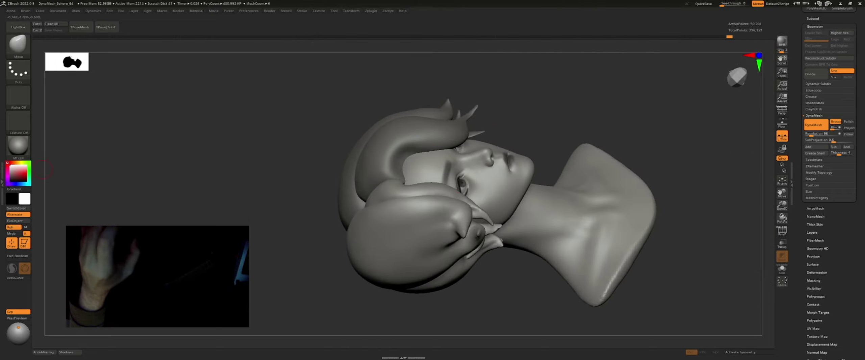
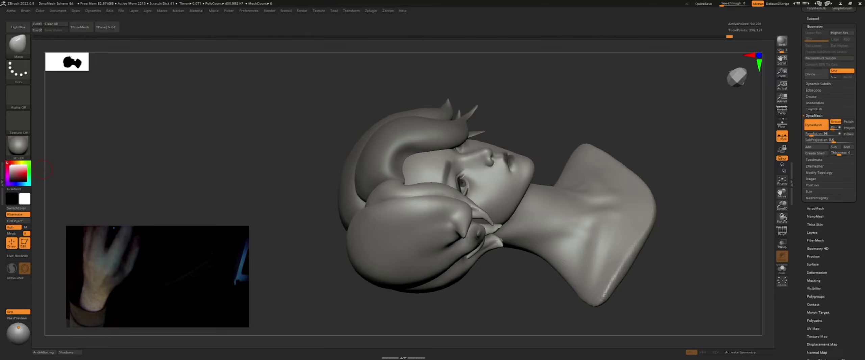
Redo through the edit history until the left hair lobe is swollen again
{"action": "mouse_move", "coordinate": [500, 195]}
{"action": "right_mouse_down"}
{"action": "mouse_move", "coordinate": [510, 182]}
{"action": "mouse_move", "coordinate": [447, 186]}
{"action": "mouse_move", "coordinate": [476, 94]}
{"action": "mouse_move", "coordinate": [434, 112]}
{"action": "right_mouse_up"}
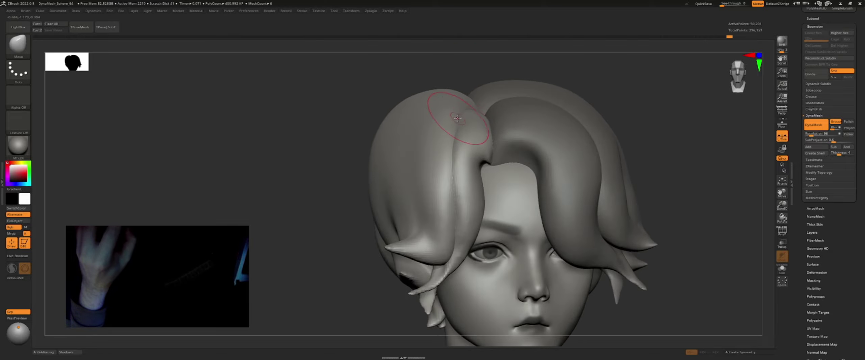
{"action": "key", "text": "ctrl+z"}
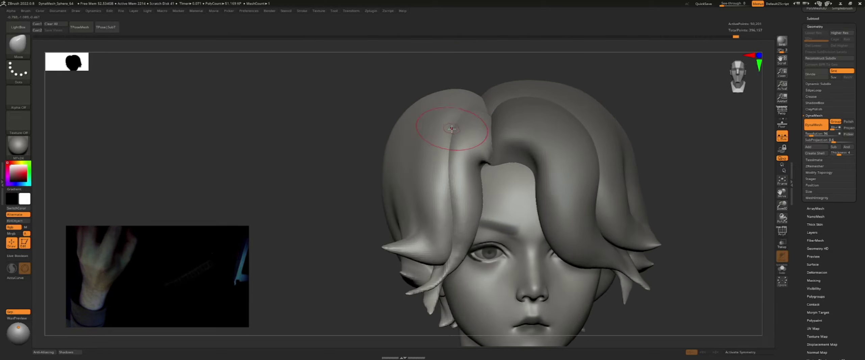
{"action": "key", "text": "ctrl+shift+z"}
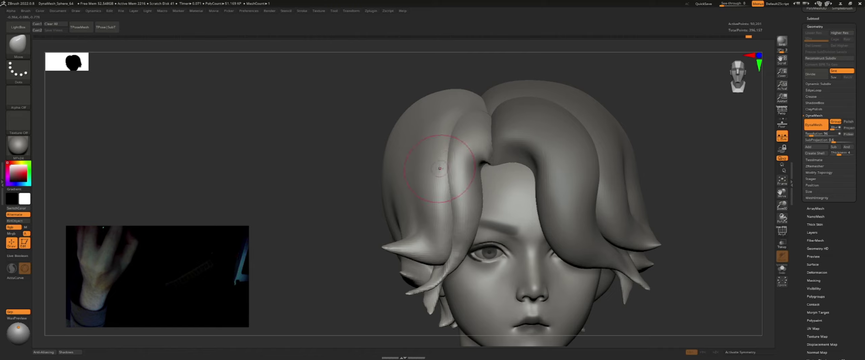
{"action": "key", "text": "ctrl+shift+z"}
{"action": "key", "text": "ctrl+shift+z"}
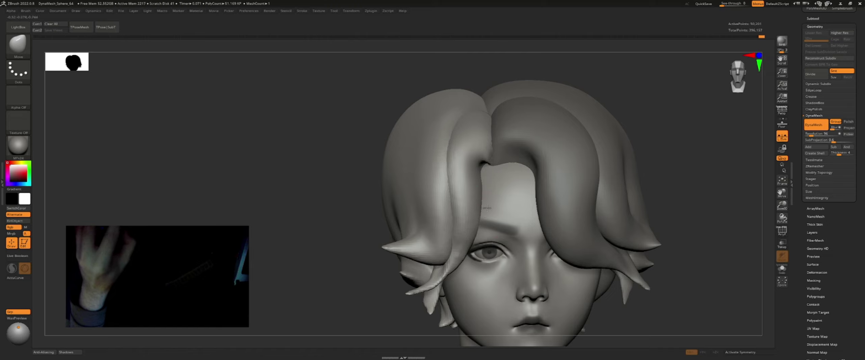
{"action": "key", "text": "ctrl+shift+z"}
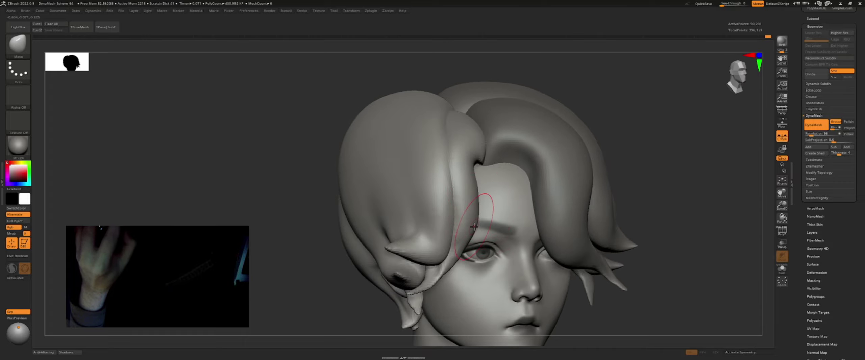
{"action": "key", "text": "ctrl+z"}
{"action": "key", "text": "ctrl+shift+z"}
{"action": "key", "text": "ctrl+shift+z"}
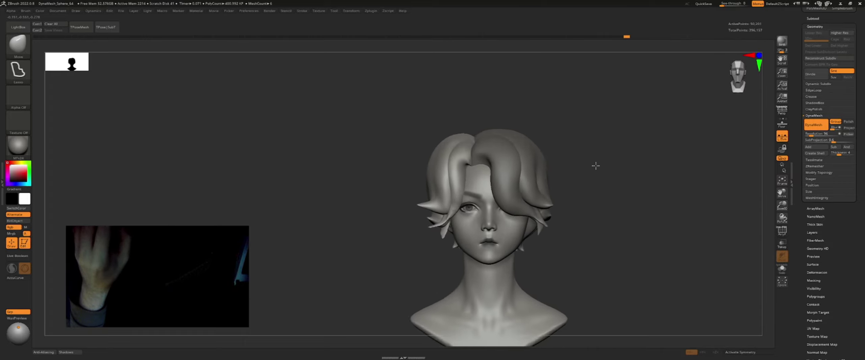
{"action": "key", "text": "ctrl+shift+z"}
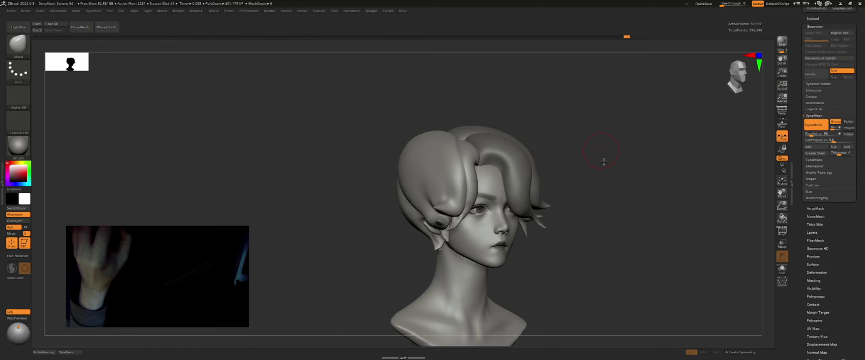
{"action": "key", "text": "ctrl+shift+z"}
Delete the Default1_2 subtool from the SubTool list, leaving five subtools
{"action": "left_click", "coordinate": [812, 19]}
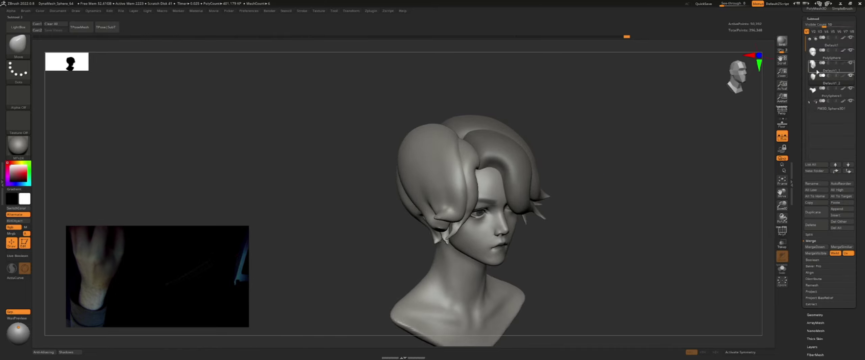
{"action": "left_click", "coordinate": [831, 77]}
{"action": "scroll", "coordinate": [827, 202], "scroll_direction": "down", "scroll_amount": 3}
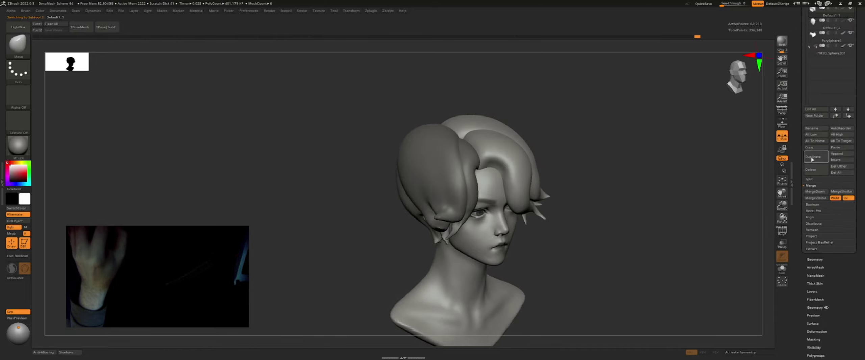
{"action": "left_click", "coordinate": [815, 192]}
{"action": "left_click", "coordinate": [752, 205]}
Collapse the SubTool palette and bring the Geometry settings back into view
{"action": "left_click_drag", "start_coordinate": [639, 175], "coordinate": [612, 145]}
{"action": "scroll", "coordinate": [823, 65], "scroll_direction": "up", "scroll_amount": 3}
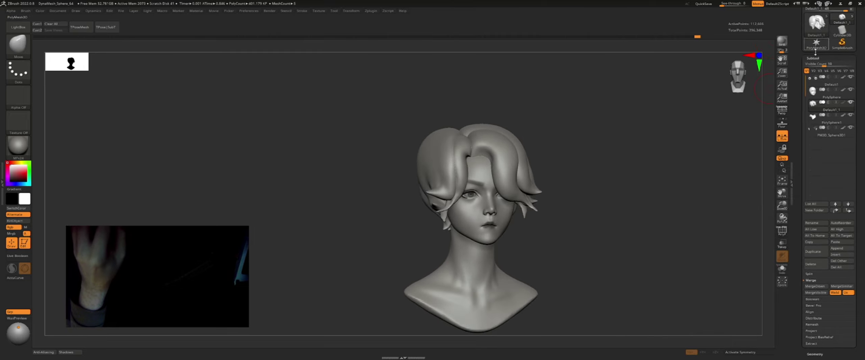
{"action": "left_click", "coordinate": [813, 58]}
{"action": "left_click", "coordinate": [813, 66]}
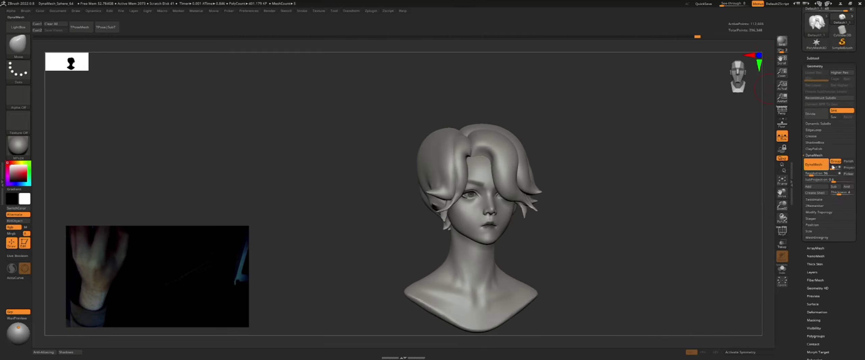
Zoom in on the head and orbit to view the hair from above and behind
{"action": "left_click_drag", "start_coordinate": [559, 166], "coordinate": [470, 114]}
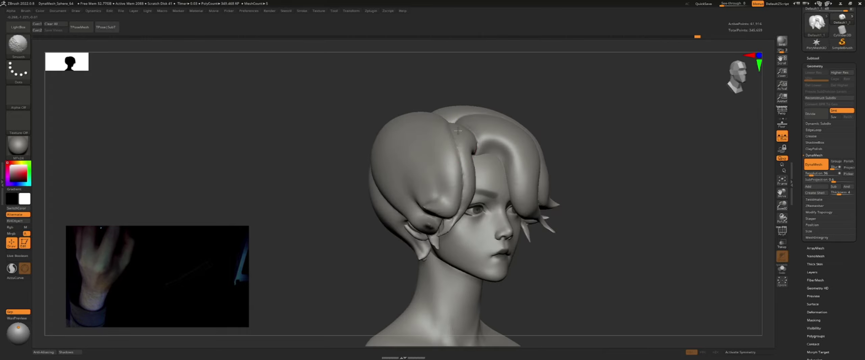
{"action": "right_click_drag", "start_coordinate": [470, 114], "coordinate": [484, 90]}
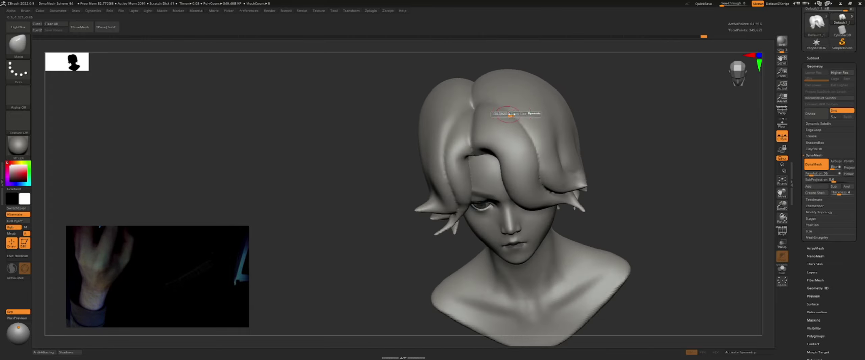
{"action": "right_click_drag", "start_coordinate": [535, 147], "coordinate": [557, 134]}
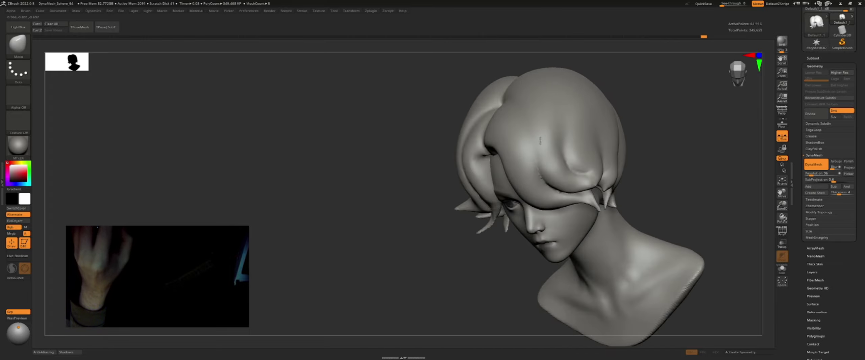
{"action": "mouse_move", "coordinate": [580, 156]}
{"action": "right_mouse_down"}
{"action": "mouse_move", "coordinate": [531, 116]}
{"action": "mouse_move", "coordinate": [644, 97]}
{"action": "mouse_move", "coordinate": [600, 127]}
{"action": "mouse_move", "coordinate": [627, 144]}
{"action": "mouse_move", "coordinate": [577, 243]}
{"action": "mouse_move", "coordinate": [570, 240]}
{"action": "right_mouse_up"}
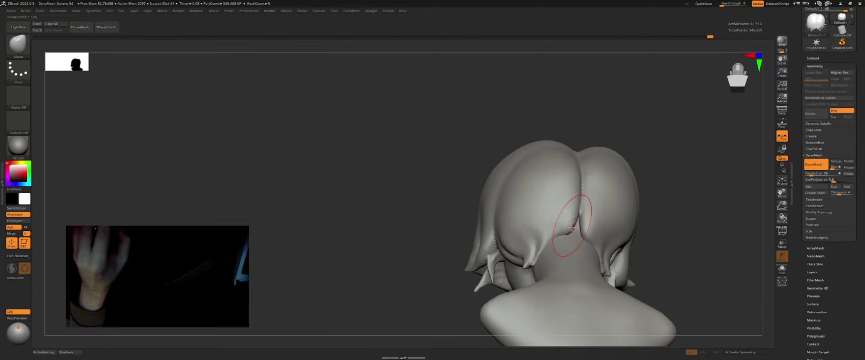
Pick the Inflat brush, then switch to the Move brush while viewing the hair's back
{"action": "key", "text": "b"}
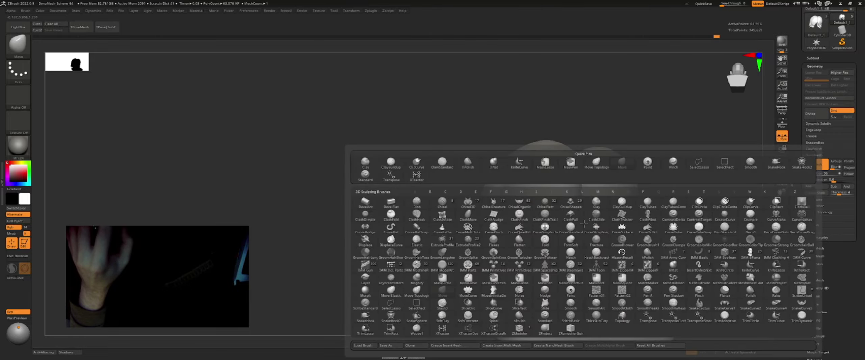
{"action": "key", "text": "i"}
{"action": "key", "text": "n"}
{"action": "mouse_move", "coordinate": [589, 221]}
{"action": "right_mouse_down"}
{"action": "mouse_move", "coordinate": [578, 244]}
{"action": "mouse_move", "coordinate": [587, 177]}
{"action": "mouse_move", "coordinate": [610, 213]}
{"action": "mouse_move", "coordinate": [584, 207]}
{"action": "mouse_move", "coordinate": [579, 250]}
{"action": "right_mouse_up"}
{"action": "key", "text": "b"}
{"action": "key", "text": "v"}
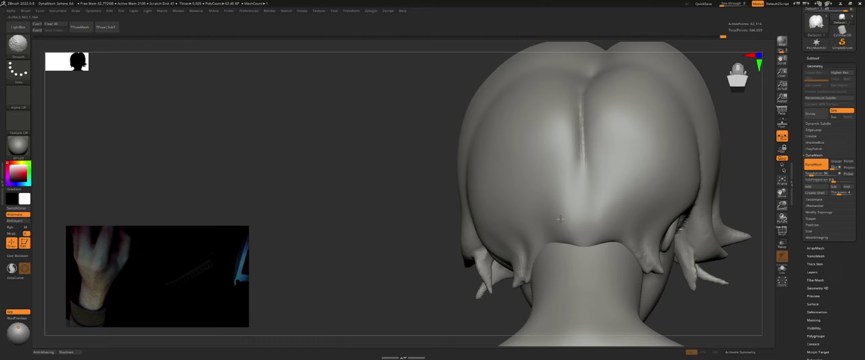
Orbit the head from an angled back view to a snapped right-side profile
{"action": "mouse_move", "coordinate": [607, 235]}
{"action": "right_mouse_down"}
{"action": "mouse_move", "coordinate": [558, 224]}
{"action": "mouse_move", "coordinate": [579, 162]}
{"action": "right_mouse_up"}
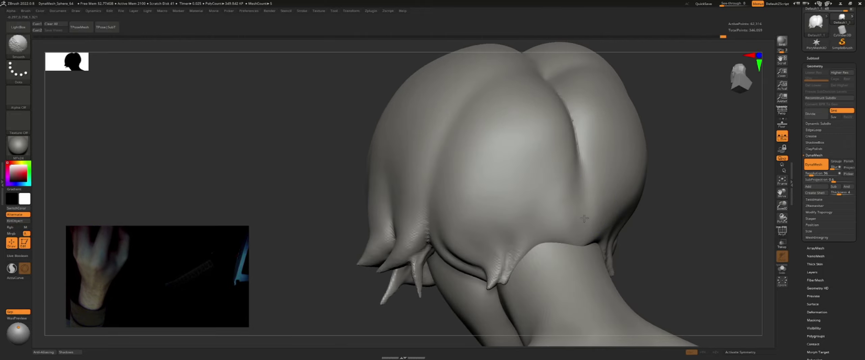
{"action": "mouse_move", "coordinate": [568, 116]}
{"action": "right_mouse_down"}
{"action": "mouse_move", "coordinate": [572, 181]}
{"action": "mouse_move", "coordinate": [620, 164]}
{"action": "right_mouse_up"}
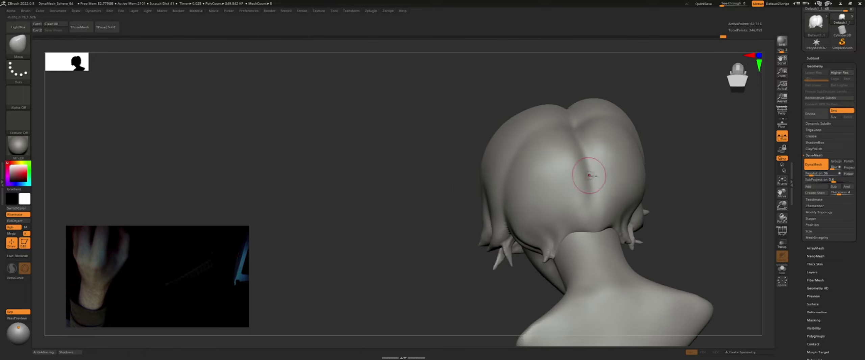
{"action": "mouse_move", "coordinate": [632, 212]}
{"action": "right_mouse_down"}
{"action": "mouse_move", "coordinate": [608, 224]}
{"action": "mouse_move", "coordinate": [640, 236]}
{"action": "mouse_move", "coordinate": [591, 224]}
{"action": "mouse_move", "coordinate": [622, 214]}
{"action": "mouse_move", "coordinate": [608, 189]}
{"action": "right_mouse_up"}
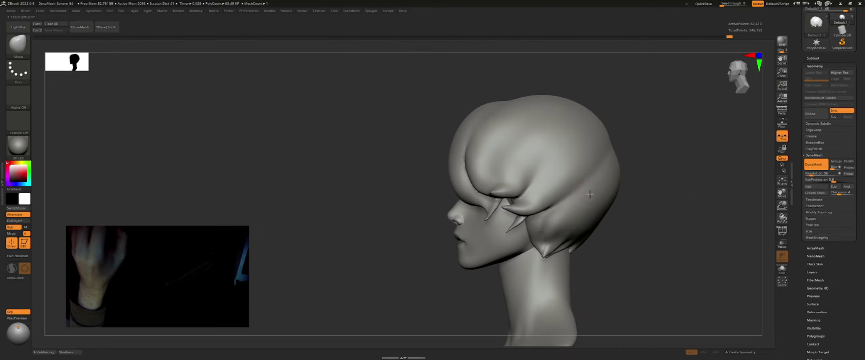
{"action": "mouse_move", "coordinate": [558, 149]}
{"action": "right_mouse_down"}
{"action": "mouse_move", "coordinate": [566, 148]}
{"action": "mouse_move", "coordinate": [567, 127]}
{"action": "mouse_move", "coordinate": [526, 114]}
{"action": "right_mouse_up"}
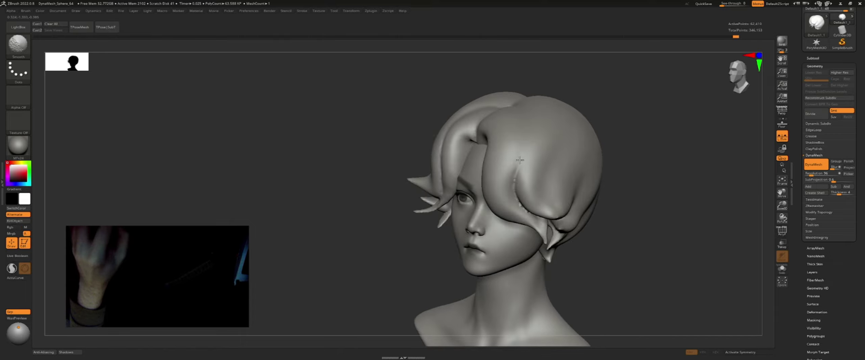
{"action": "mouse_move", "coordinate": [514, 191]}
{"action": "right_mouse_down"}
{"action": "mouse_move", "coordinate": [534, 183]}
{"action": "mouse_move", "coordinate": [555, 137]}
{"action": "mouse_move", "coordinate": [472, 181]}
{"action": "mouse_move", "coordinate": [590, 221]}
{"action": "mouse_move", "coordinate": [594, 241]}
{"action": "mouse_move", "coordinate": [641, 242]}
{"action": "right_mouse_up"}
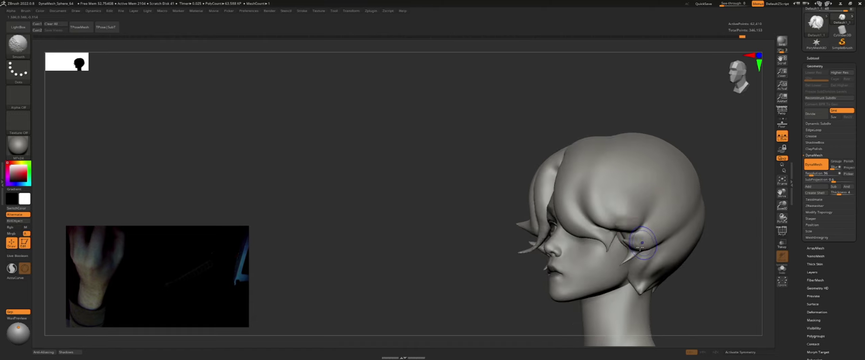
{"action": "right_click_drag", "start_coordinate": [641, 267], "coordinate": [597, 160], "text": "shift"}
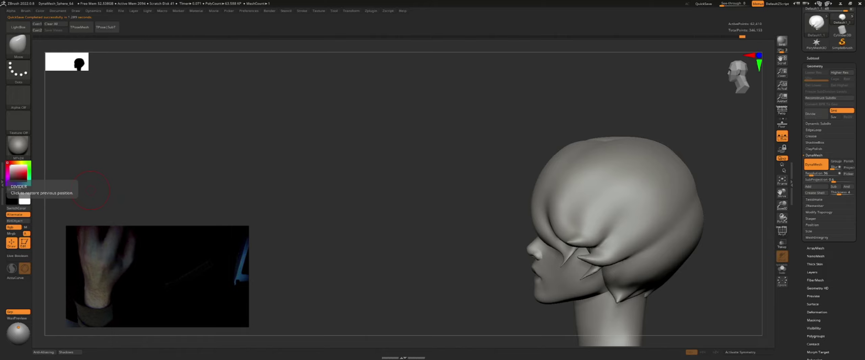
Sculpt the hair lobes around the face from three-quarter and frontal views
{"action": "left_click_drag", "start_coordinate": [405, 159], "coordinate": [532, 154]}
{"action": "right_click_drag", "start_coordinate": [533, 154], "coordinate": [504, 138], "text": "ctrl"}
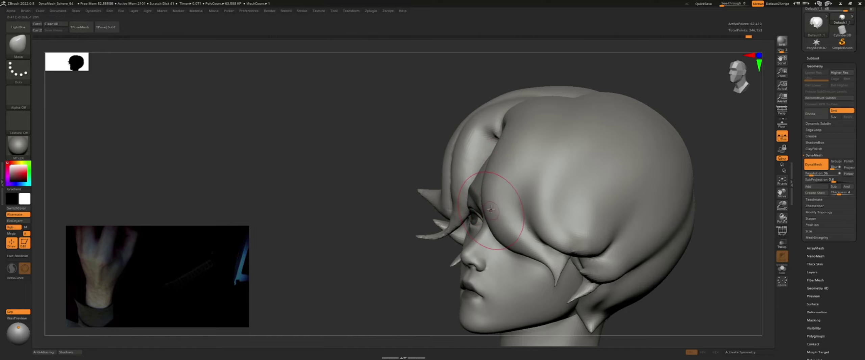
{"action": "mouse_move", "coordinate": [511, 154]}
{"action": "right_mouse_down"}
{"action": "mouse_move", "coordinate": [517, 145]}
{"action": "mouse_move", "coordinate": [482, 204]}
{"action": "right_mouse_up"}
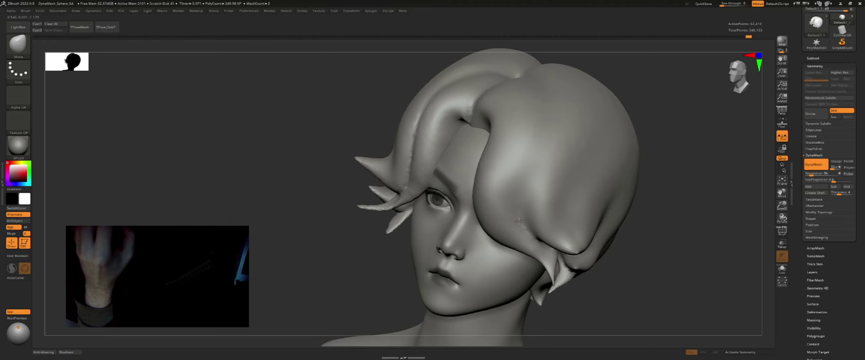
{"action": "mouse_move", "coordinate": [495, 232]}
{"action": "right_mouse_down"}
{"action": "mouse_move", "coordinate": [464, 114]}
{"action": "mouse_move", "coordinate": [478, 68]}
{"action": "right_mouse_up"}
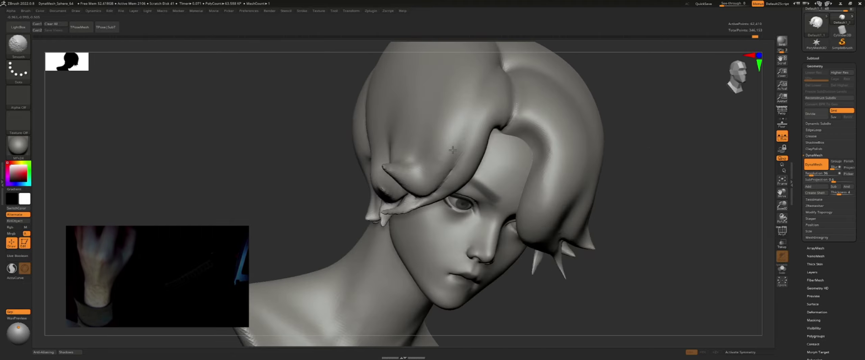
{"action": "right_click_drag", "start_coordinate": [471, 104], "coordinate": [460, 125]}
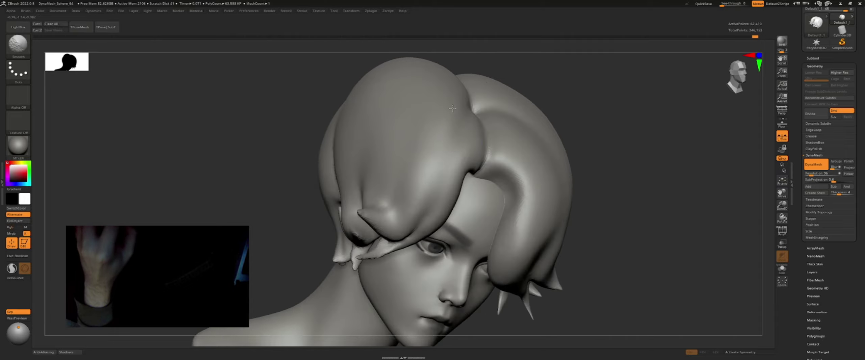
{"action": "right_click_drag", "start_coordinate": [410, 145], "coordinate": [418, 112]}
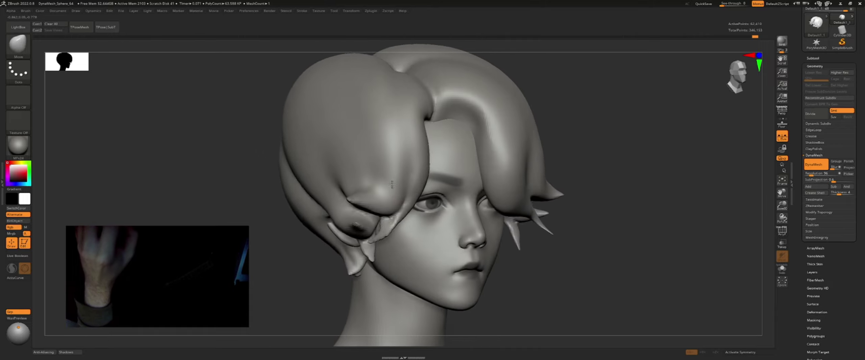
{"action": "right_click_drag", "start_coordinate": [392, 185], "coordinate": [409, 184]}
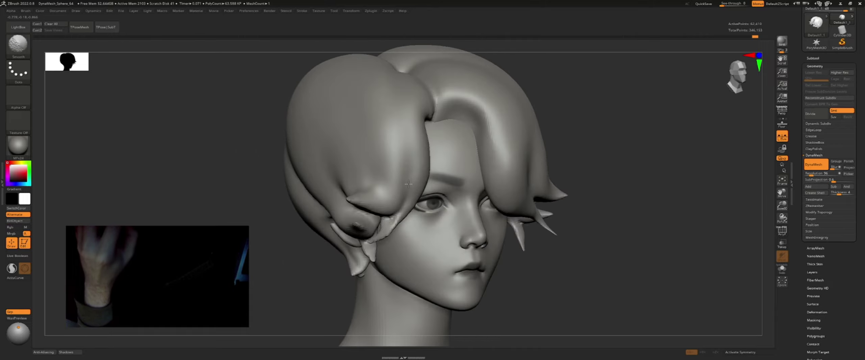
{"action": "mouse_move", "coordinate": [403, 209]}
{"action": "right_mouse_down"}
{"action": "mouse_move", "coordinate": [388, 216]}
{"action": "mouse_move", "coordinate": [402, 223]}
{"action": "mouse_move", "coordinate": [367, 218]}
{"action": "mouse_move", "coordinate": [322, 191]}
{"action": "mouse_move", "coordinate": [371, 154]}
{"action": "right_mouse_up"}
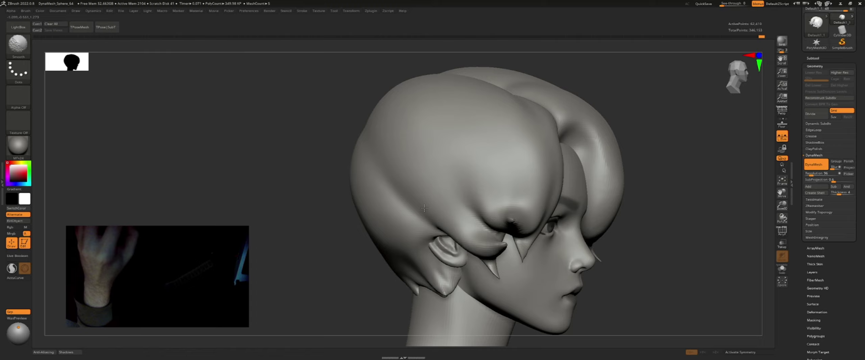
Nudge the top of the hair mass, checking the skull top and back of hair
{"action": "mouse_move", "coordinate": [403, 190]}
{"action": "right_mouse_down"}
{"action": "mouse_move", "coordinate": [369, 122]}
{"action": "mouse_move", "coordinate": [426, 211]}
{"action": "right_mouse_up"}
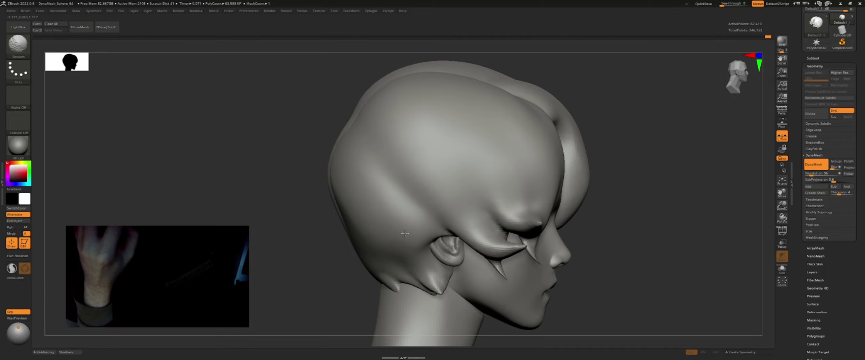
{"action": "mouse_move", "coordinate": [405, 233]}
{"action": "right_mouse_down"}
{"action": "mouse_move", "coordinate": [439, 190]}
{"action": "mouse_move", "coordinate": [535, 157]}
{"action": "mouse_move", "coordinate": [493, 118]}
{"action": "right_mouse_up"}
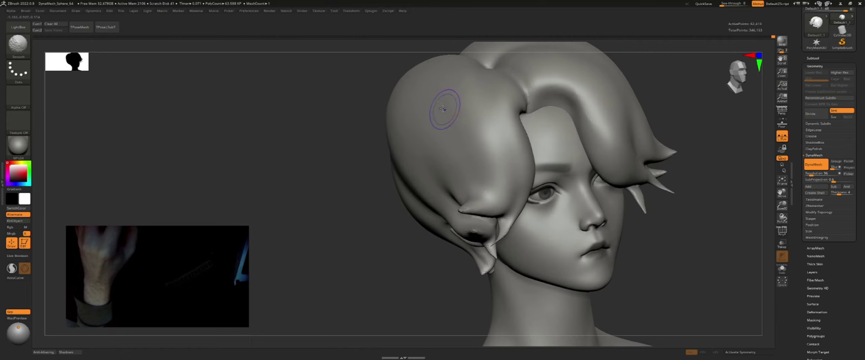
{"action": "mouse_move", "coordinate": [443, 108]}
{"action": "right_mouse_down"}
{"action": "mouse_move", "coordinate": [425, 112]}
{"action": "mouse_move", "coordinate": [409, 131]}
{"action": "mouse_move", "coordinate": [448, 136]}
{"action": "mouse_move", "coordinate": [439, 89]}
{"action": "mouse_move", "coordinate": [409, 116]}
{"action": "mouse_move", "coordinate": [462, 77]}
{"action": "right_mouse_up"}
{"action": "left_click_drag", "start_coordinate": [384, 110], "coordinate": [373, 102], "text": "shift"}
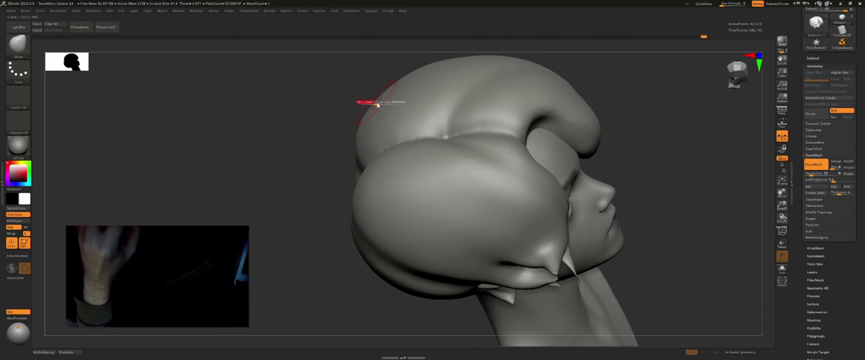
{"action": "mouse_move", "coordinate": [380, 98]}
{"action": "right_mouse_down"}
{"action": "mouse_move", "coordinate": [395, 107]}
{"action": "mouse_move", "coordinate": [379, 139]}
{"action": "mouse_move", "coordinate": [518, 184]}
{"action": "mouse_move", "coordinate": [446, 145]}
{"action": "mouse_move", "coordinate": [434, 157]}
{"action": "right_mouse_up"}
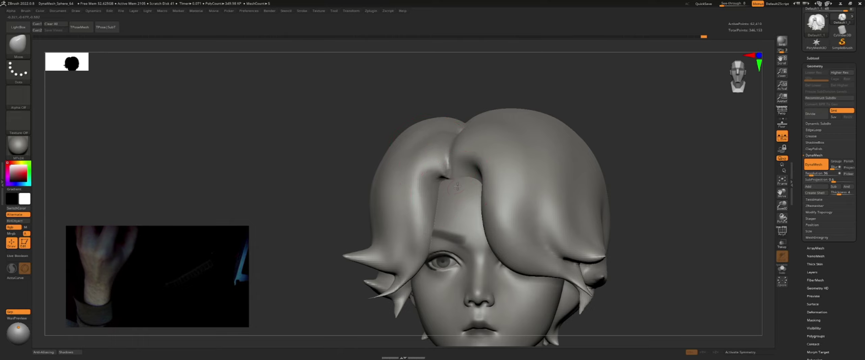
Merge the hair lobes into one mesh and smooth the hair above the forehead and sides
{"action": "key", "text": "ctrl+z"}
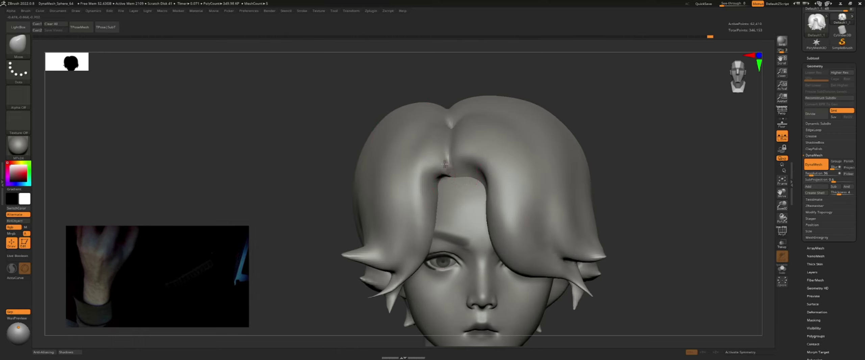
{"action": "key", "text": "ctrl+z"}
{"action": "mouse_move", "coordinate": [454, 155]}
{"action": "right_mouse_down"}
{"action": "mouse_move", "coordinate": [456, 135]}
{"action": "mouse_move", "coordinate": [427, 114]}
{"action": "mouse_move", "coordinate": [422, 98]}
{"action": "mouse_move", "coordinate": [429, 126]}
{"action": "mouse_move", "coordinate": [464, 97]}
{"action": "mouse_move", "coordinate": [464, 141]}
{"action": "right_mouse_up"}
{"action": "mouse_move", "coordinate": [451, 163]}
{"action": "right_mouse_down", "text": "shift"}
{"action": "mouse_move", "coordinate": [437, 135]}
{"action": "mouse_move", "coordinate": [510, 148]}
{"action": "mouse_move", "coordinate": [492, 174]}
{"action": "right_mouse_up", "text": "shift"}
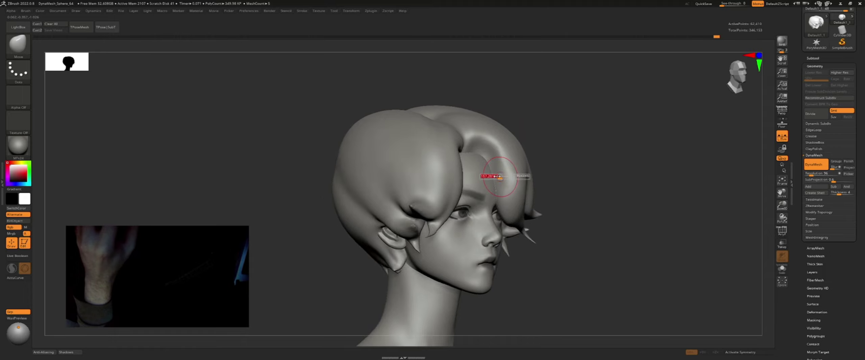
{"action": "left_click_drag", "start_coordinate": [493, 174], "coordinate": [495, 180], "text": "shift"}
{"action": "right_click_drag", "start_coordinate": [500, 167], "coordinate": [516, 154]}
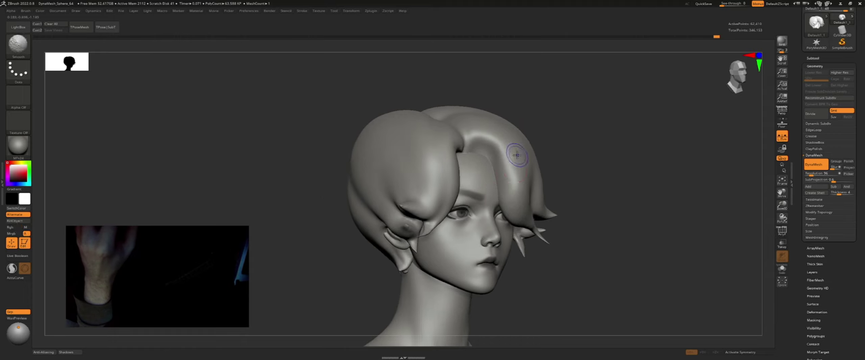
{"action": "right_click_drag", "start_coordinate": [522, 189], "coordinate": [521, 184], "text": "shift"}
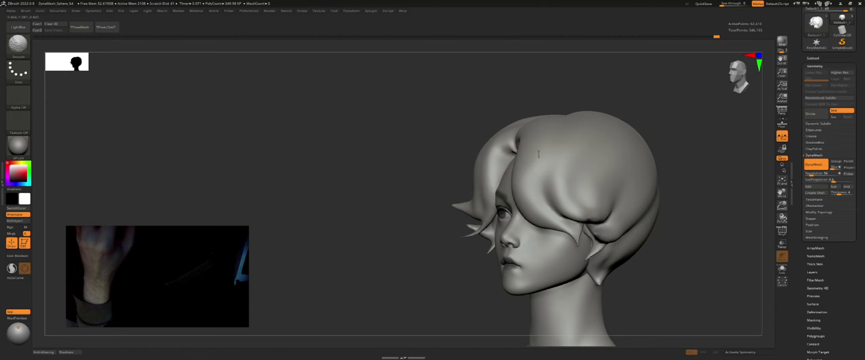
{"action": "left_click_drag", "start_coordinate": [521, 184], "coordinate": [533, 172], "text": "shift"}
{"action": "mouse_move", "coordinate": [533, 172]}
{"action": "right_mouse_down"}
{"action": "mouse_move", "coordinate": [478, 152]}
{"action": "mouse_move", "coordinate": [508, 187]}
{"action": "mouse_move", "coordinate": [503, 193]}
{"action": "mouse_move", "coordinate": [507, 179]}
{"action": "right_mouse_up"}
Enlarge the brush and smooth the hair, reviewing it from front, below and side
{"action": "key", "text": "s"}
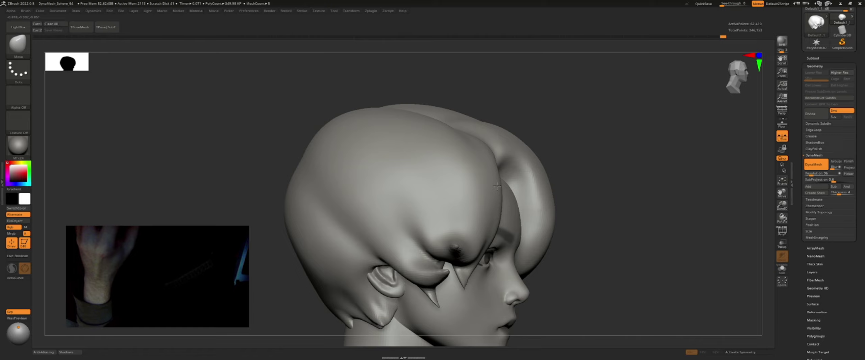
{"action": "key", "text": "shift"}
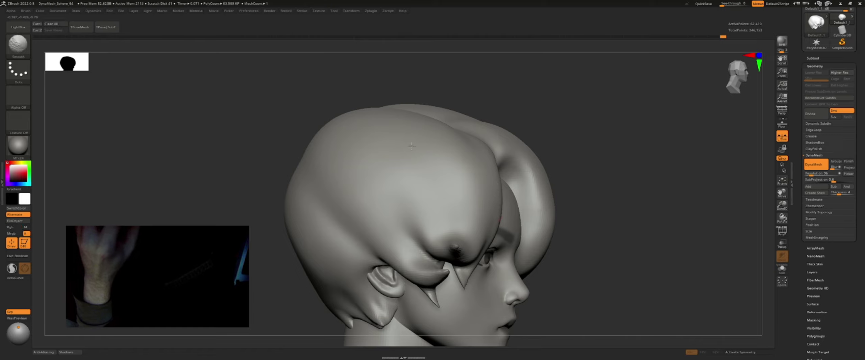
{"action": "right_click_drag", "start_coordinate": [379, 169], "coordinate": [370, 171]}
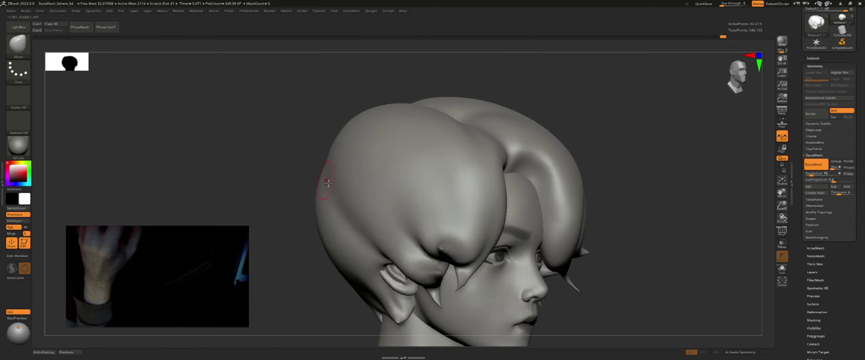
{"action": "left_click_drag", "start_coordinate": [316, 183], "coordinate": [492, 205]}
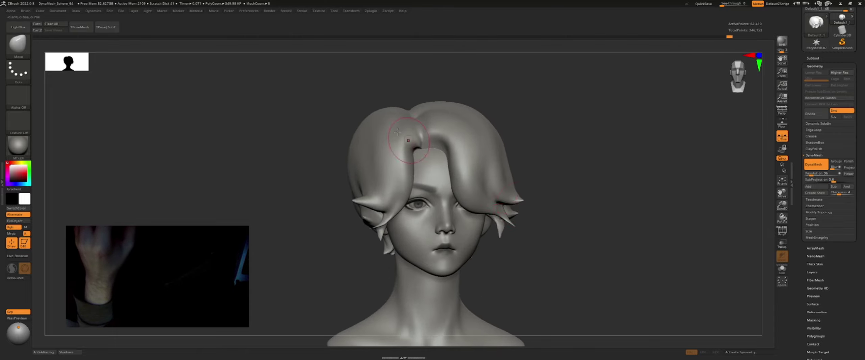
{"action": "mouse_move", "coordinate": [491, 205]}
{"action": "right_mouse_down"}
{"action": "mouse_move", "coordinate": [432, 176]}
{"action": "mouse_move", "coordinate": [423, 156]}
{"action": "mouse_move", "coordinate": [409, 157]}
{"action": "right_mouse_up"}
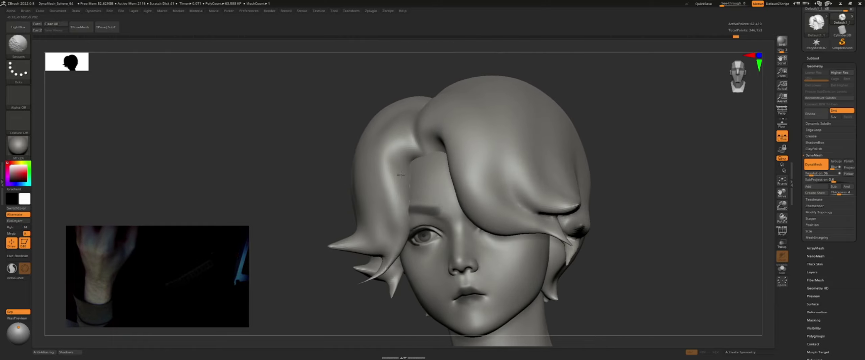
{"action": "right_click_drag", "start_coordinate": [402, 181], "coordinate": [368, 166]}
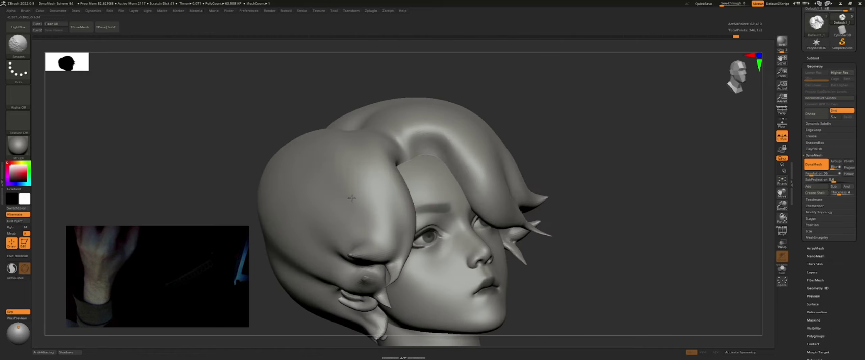
{"action": "right_click_drag", "start_coordinate": [351, 198], "coordinate": [419, 214], "text": "alt"}
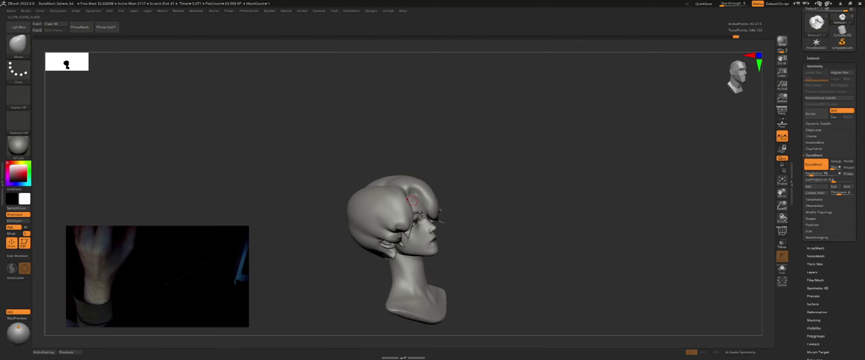
{"action": "right_click_drag", "start_coordinate": [547, 139], "coordinate": [419, 189]}
{"action": "right_click_drag", "start_coordinate": [347, 161], "coordinate": [396, 175], "text": "alt"}
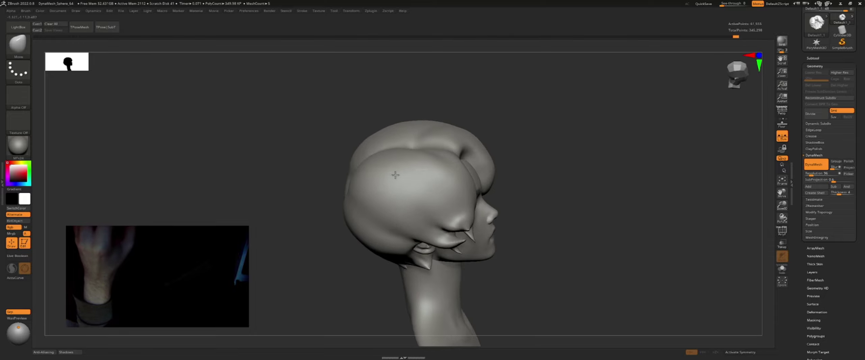
{"action": "key", "text": "shift"}
{"action": "mouse_move", "coordinate": [388, 208]}
{"action": "right_mouse_down"}
{"action": "mouse_move", "coordinate": [398, 191]}
{"action": "mouse_move", "coordinate": [428, 191]}
{"action": "mouse_move", "coordinate": [419, 189]}
{"action": "mouse_move", "coordinate": [416, 169]}
{"action": "mouse_move", "coordinate": [427, 155]}
{"action": "mouse_move", "coordinate": [487, 129]}
{"action": "mouse_move", "coordinate": [549, 204]}
{"action": "right_mouse_up"}
Bring up Transpose, reset and recentre the gizmo, and add a deformer box around the hair
{"action": "key", "text": "w"}
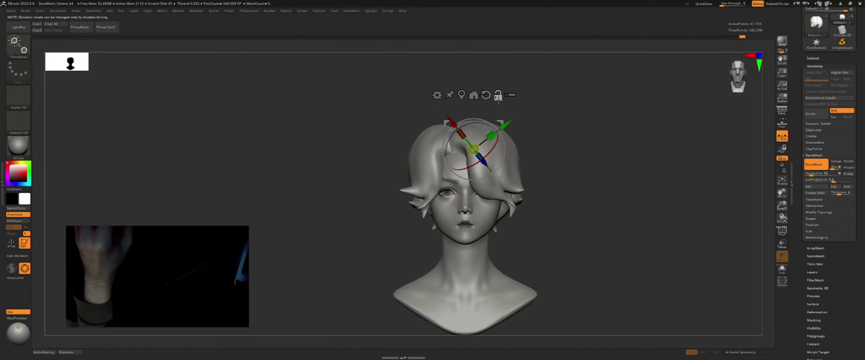
{"action": "left_click", "coordinate": [486, 95]}
{"action": "left_click", "coordinate": [461, 94]}
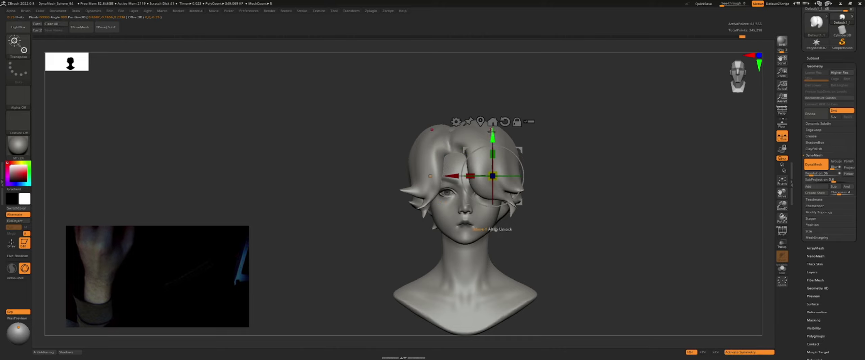
{"action": "left_click", "coordinate": [425, 121]}
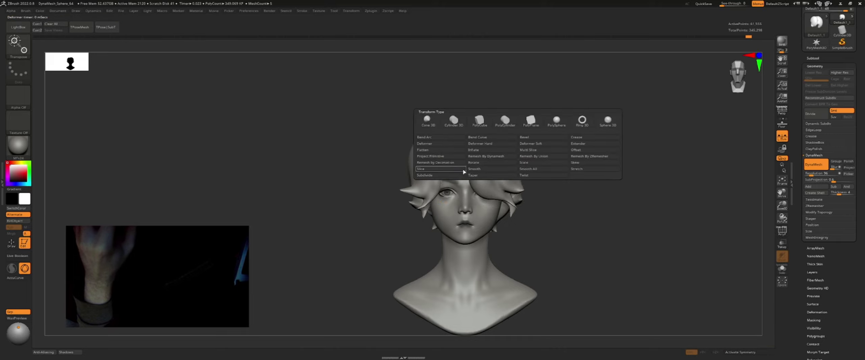
{"action": "left_click", "coordinate": [450, 163]}
{"action": "left_click_drag", "start_coordinate": [540, 146], "coordinate": [573, 104]}
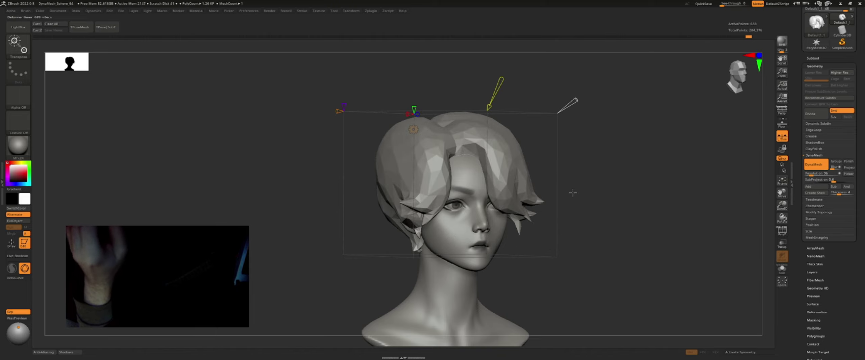
Return to sculpting and inspect the faceted hair from the side, top and below
{"action": "key", "text": "q"}
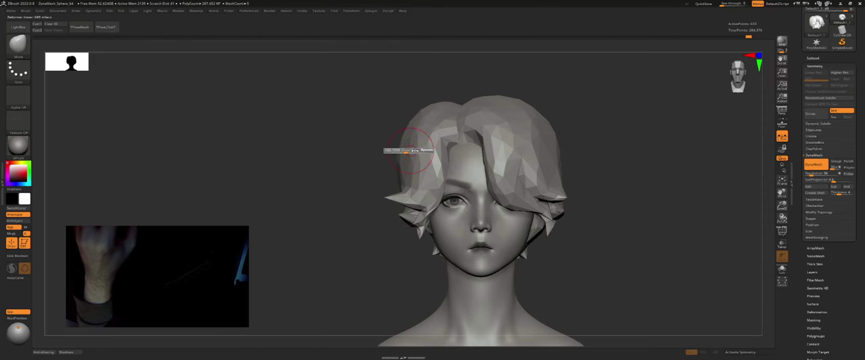
{"action": "key", "text": "b"}
{"action": "left_click_drag", "start_coordinate": [321, 162], "coordinate": [385, 186]}
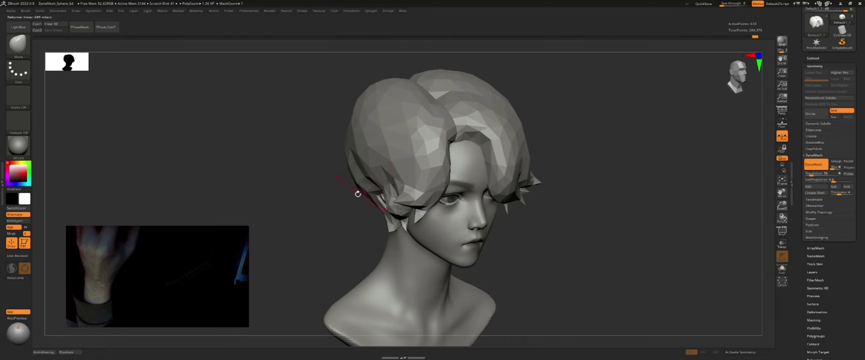
{"action": "mouse_move", "coordinate": [358, 194]}
{"action": "left_mouse_down"}
{"action": "mouse_move", "coordinate": [415, 195]}
{"action": "mouse_move", "coordinate": [417, 185]}
{"action": "mouse_move", "coordinate": [437, 185]}
{"action": "mouse_move", "coordinate": [432, 178]}
{"action": "left_mouse_up"}
{"action": "key", "text": "s"}
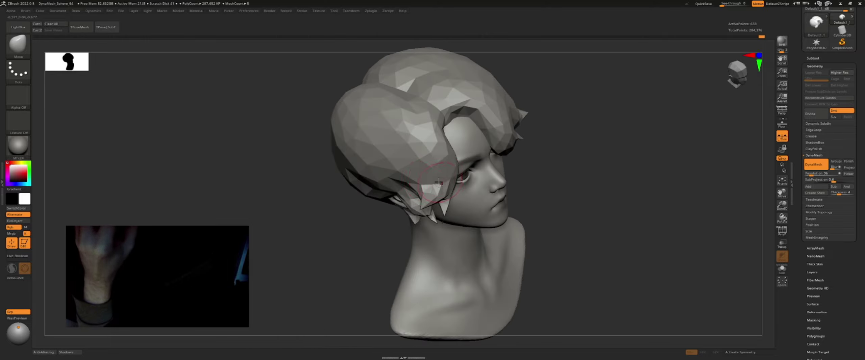
{"action": "mouse_move", "coordinate": [437, 181]}
{"action": "right_mouse_down"}
{"action": "mouse_move", "coordinate": [419, 176]}
{"action": "mouse_move", "coordinate": [445, 176]}
{"action": "mouse_move", "coordinate": [427, 163]}
{"action": "mouse_move", "coordinate": [376, 145]}
{"action": "right_mouse_up"}
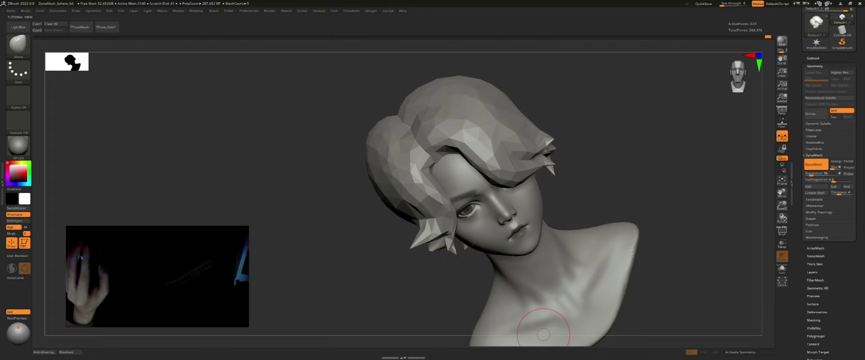
{"action": "mouse_move", "coordinate": [543, 335]}
{"action": "right_mouse_down"}
{"action": "mouse_move", "coordinate": [384, 153]}
{"action": "mouse_move", "coordinate": [338, 168]}
{"action": "mouse_move", "coordinate": [386, 171]}
{"action": "right_mouse_up"}
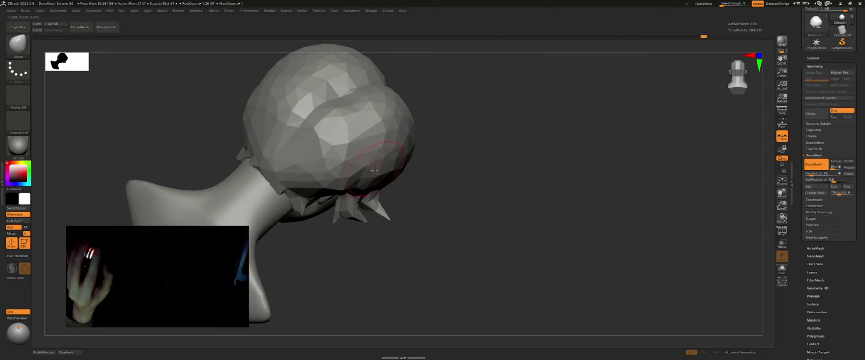
{"action": "mouse_move", "coordinate": [382, 159]}
{"action": "right_mouse_down"}
{"action": "mouse_move", "coordinate": [378, 120]}
{"action": "mouse_move", "coordinate": [348, 226]}
{"action": "mouse_move", "coordinate": [459, 245]}
{"action": "mouse_move", "coordinate": [463, 236]}
{"action": "mouse_move", "coordinate": [405, 202]}
{"action": "right_mouse_up"}
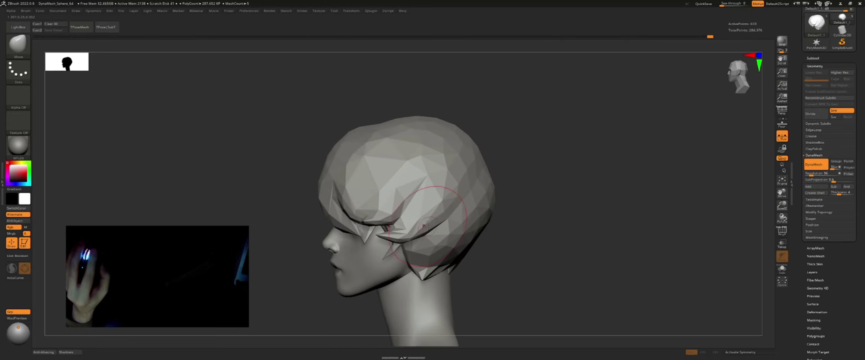
{"action": "right_click_drag", "start_coordinate": [427, 227], "coordinate": [457, 196]}
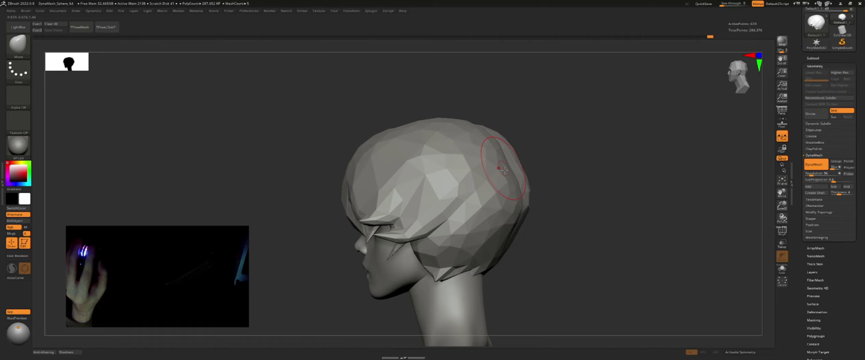
Try and undo a push on the back of the hair, then view the hair in Solo
{"action": "left_click_drag", "start_coordinate": [503, 170], "coordinate": [505, 162], "text": "shift"}
{"action": "key", "text": "ctrl+z"}
{"action": "right_click_drag", "start_coordinate": [512, 157], "coordinate": [541, 171]}
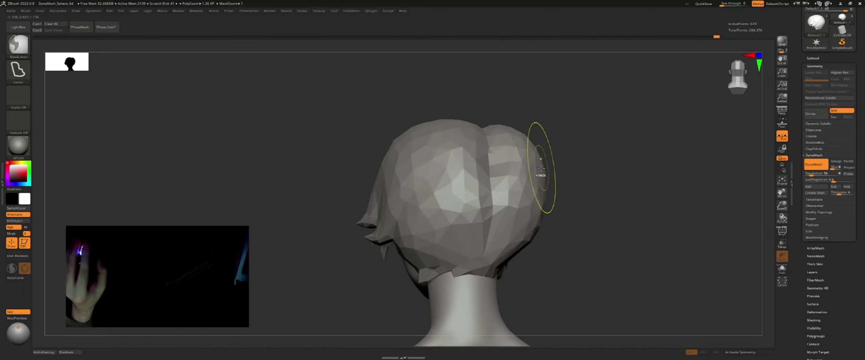
{"action": "mouse_move", "coordinate": [558, 199]}
{"action": "right_mouse_down"}
{"action": "mouse_move", "coordinate": [549, 199]}
{"action": "mouse_move", "coordinate": [546, 212]}
{"action": "right_mouse_up"}
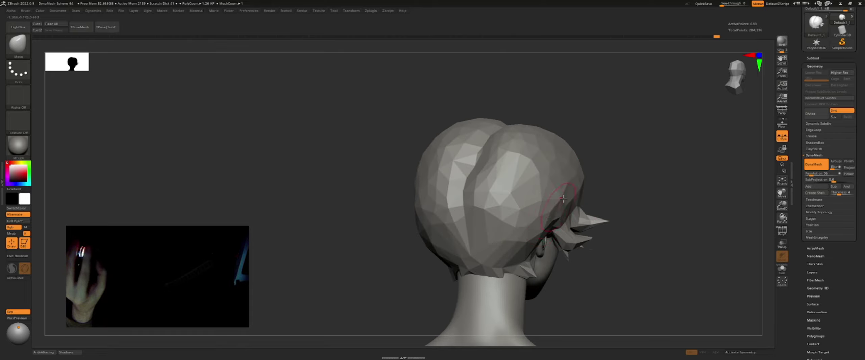
{"action": "mouse_move", "coordinate": [579, 178]}
{"action": "right_mouse_down"}
{"action": "mouse_move", "coordinate": [589, 178]}
{"action": "mouse_move", "coordinate": [575, 171]}
{"action": "right_mouse_up"}
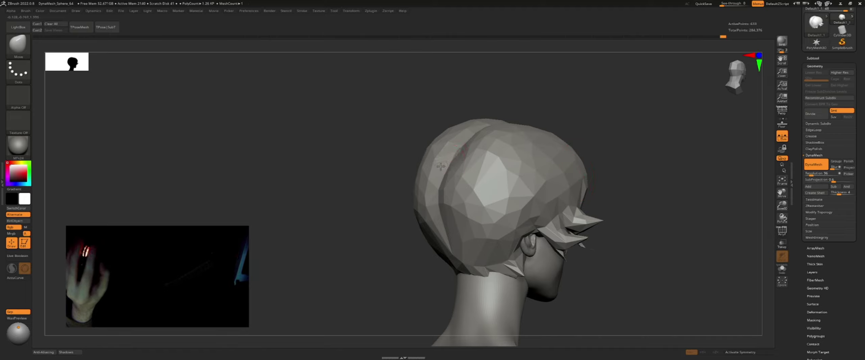
{"action": "mouse_move", "coordinate": [441, 166]}
{"action": "right_mouse_down"}
{"action": "mouse_move", "coordinate": [459, 200]}
{"action": "mouse_move", "coordinate": [519, 230]}
{"action": "mouse_move", "coordinate": [473, 246]}
{"action": "mouse_move", "coordinate": [501, 221]}
{"action": "mouse_move", "coordinate": [478, 214]}
{"action": "mouse_move", "coordinate": [476, 237]}
{"action": "mouse_move", "coordinate": [485, 225]}
{"action": "mouse_move", "coordinate": [451, 233]}
{"action": "right_mouse_up"}
{"action": "key", "text": "ctrl+shift+f"}
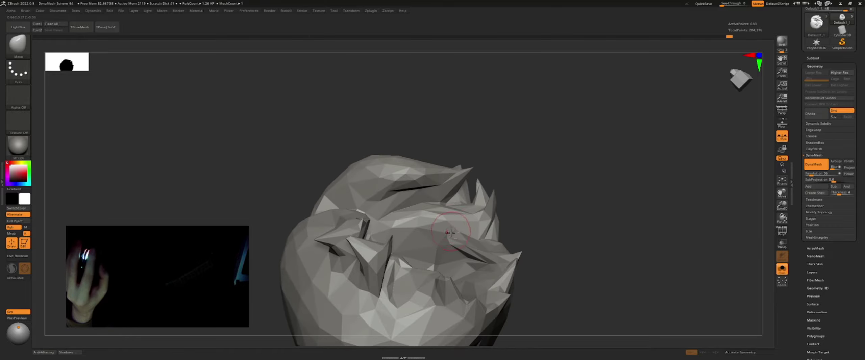
Nudge the faceted hair surface with Move, then check it from below and behind
{"action": "left_click_drag", "start_coordinate": [455, 280], "coordinate": [447, 285]}
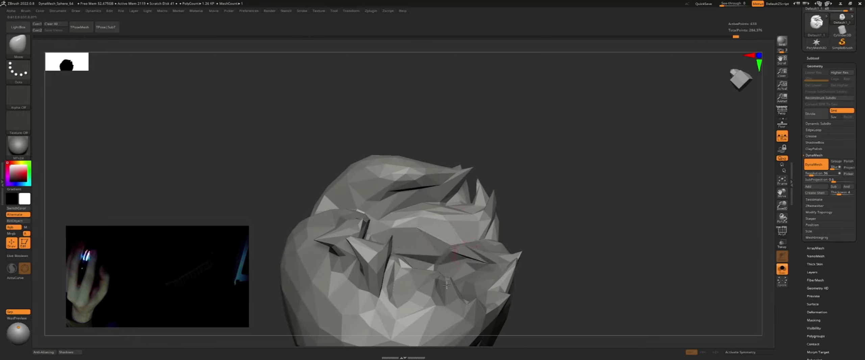
{"action": "mouse_move", "coordinate": [457, 285]}
{"action": "right_mouse_down"}
{"action": "mouse_move", "coordinate": [462, 254]}
{"action": "mouse_move", "coordinate": [498, 247]}
{"action": "right_mouse_up"}
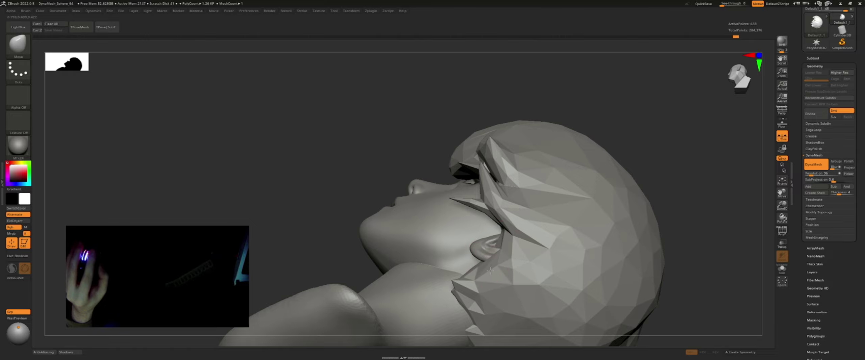
{"action": "mouse_move", "coordinate": [516, 259]}
{"action": "right_mouse_down"}
{"action": "mouse_move", "coordinate": [513, 268]}
{"action": "mouse_move", "coordinate": [487, 256]}
{"action": "mouse_move", "coordinate": [481, 241]}
{"action": "mouse_move", "coordinate": [498, 179]}
{"action": "mouse_move", "coordinate": [444, 253]}
{"action": "mouse_move", "coordinate": [503, 275]}
{"action": "mouse_move", "coordinate": [515, 292]}
{"action": "mouse_move", "coordinate": [504, 271]}
{"action": "right_mouse_up"}
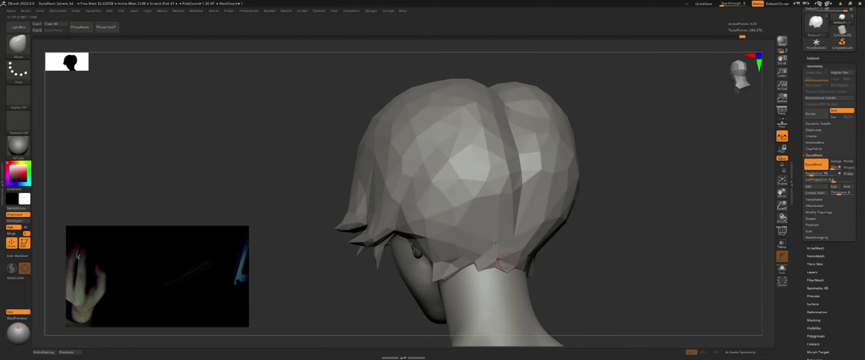
{"action": "right_click_drag", "start_coordinate": [493, 243], "coordinate": [494, 268]}
{"action": "mouse_move", "coordinate": [516, 290]}
{"action": "right_mouse_down"}
{"action": "mouse_move", "coordinate": [548, 275]}
{"action": "mouse_move", "coordinate": [545, 250]}
{"action": "mouse_move", "coordinate": [598, 239]}
{"action": "mouse_move", "coordinate": [588, 241]}
{"action": "mouse_move", "coordinate": [600, 267]}
{"action": "mouse_move", "coordinate": [536, 214]}
{"action": "mouse_move", "coordinate": [518, 168]}
{"action": "mouse_move", "coordinate": [511, 183]}
{"action": "mouse_move", "coordinate": [515, 149]}
{"action": "mouse_move", "coordinate": [476, 174]}
{"action": "mouse_move", "coordinate": [512, 154]}
{"action": "mouse_move", "coordinate": [588, 195]}
{"action": "mouse_move", "coordinate": [600, 198]}
{"action": "mouse_move", "coordinate": [601, 180]}
{"action": "right_mouse_up"}
{"action": "key", "text": "s"}
{"action": "key", "text": "s"}
{"action": "key", "text": "s"}
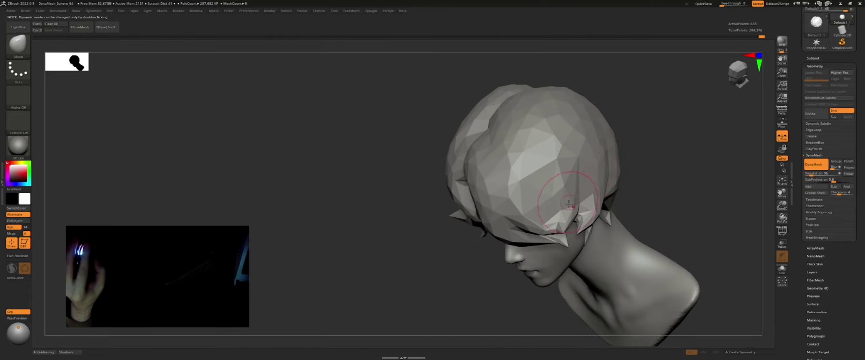
{"action": "mouse_move", "coordinate": [569, 204]}
{"action": "right_mouse_down"}
{"action": "mouse_move", "coordinate": [551, 222]}
{"action": "mouse_move", "coordinate": [540, 213]}
{"action": "right_mouse_up"}
{"action": "mouse_move", "coordinate": [589, 187]}
{"action": "right_mouse_down", "text": "alt"}
{"action": "mouse_move", "coordinate": [546, 135]}
{"action": "mouse_move", "coordinate": [514, 155]}
{"action": "right_mouse_up", "text": "alt"}
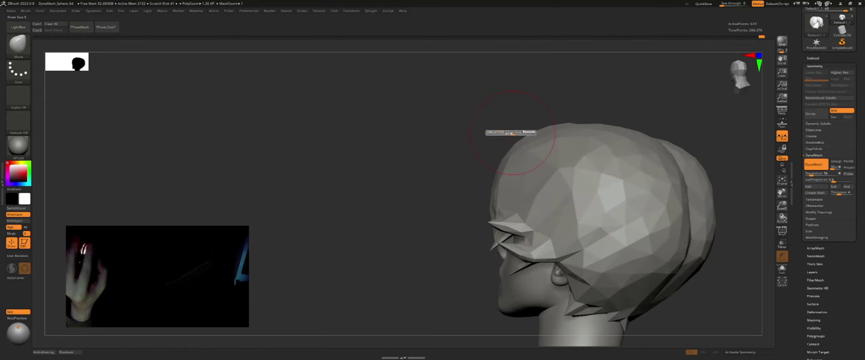
{"action": "right_click_drag", "start_coordinate": [506, 189], "coordinate": [512, 183]}
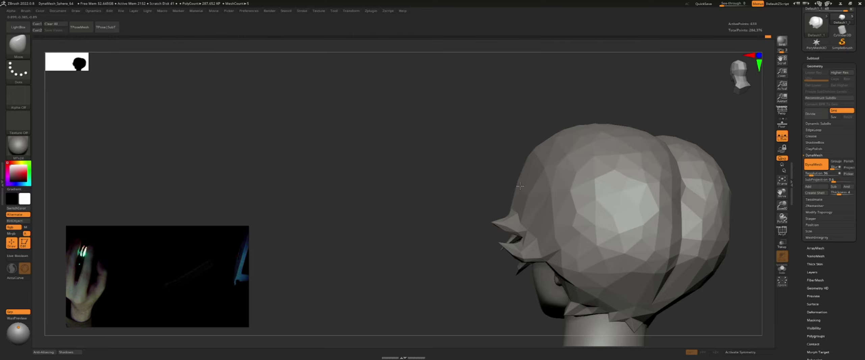
{"action": "right_click_drag", "start_coordinate": [523, 221], "coordinate": [592, 203]}
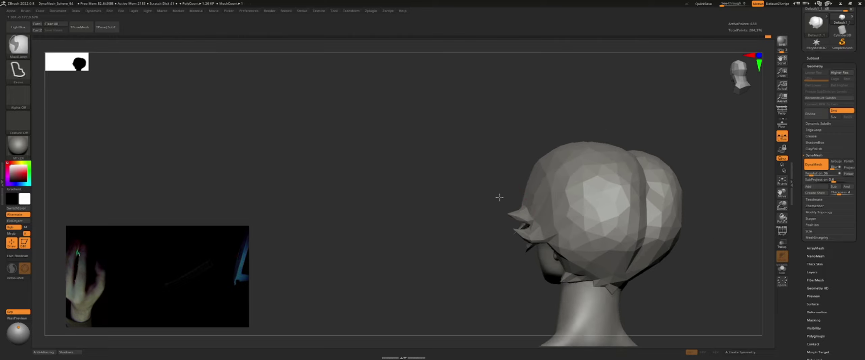
{"action": "right_click_drag", "start_coordinate": [573, 180], "coordinate": [526, 205], "text": "ctrl"}
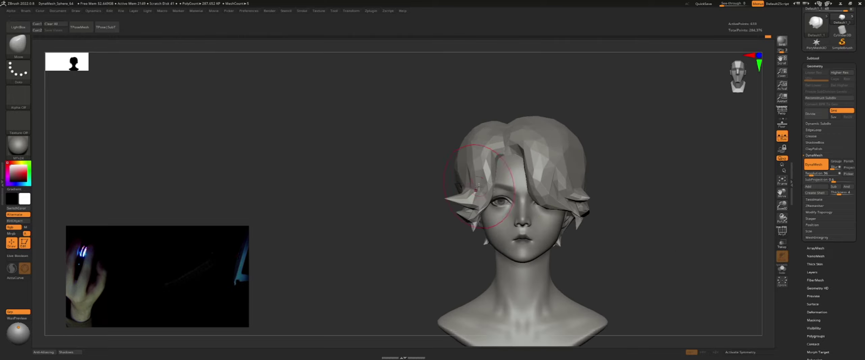
{"action": "mouse_move", "coordinate": [453, 196]}
{"action": "right_mouse_down"}
{"action": "mouse_move", "coordinate": [476, 183]}
{"action": "mouse_move", "coordinate": [432, 196]}
{"action": "mouse_move", "coordinate": [454, 216]}
{"action": "mouse_move", "coordinate": [452, 229]}
{"action": "mouse_move", "coordinate": [478, 205]}
{"action": "right_mouse_up"}
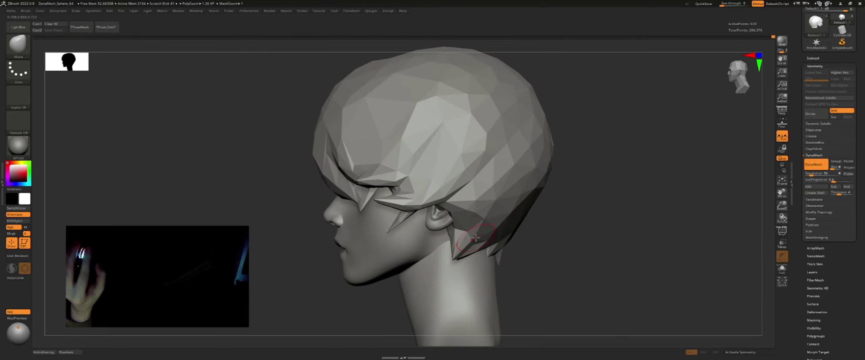
{"action": "mouse_move", "coordinate": [476, 238]}
{"action": "right_mouse_down"}
{"action": "mouse_move", "coordinate": [580, 210]}
{"action": "mouse_move", "coordinate": [575, 197]}
{"action": "mouse_move", "coordinate": [415, 142]}
{"action": "mouse_move", "coordinate": [423, 164]}
{"action": "mouse_move", "coordinate": [401, 251]}
{"action": "right_mouse_up"}
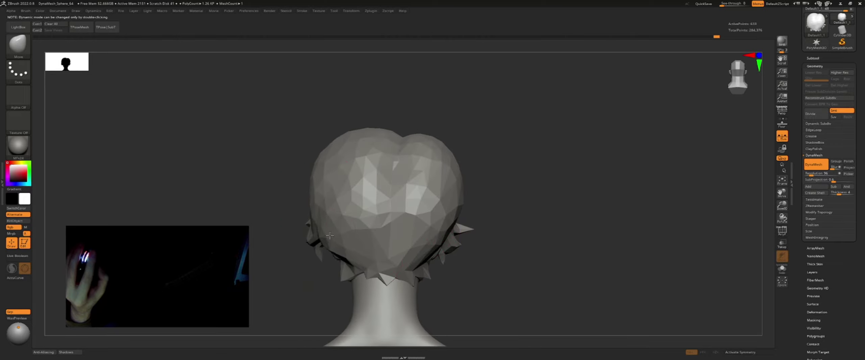
{"action": "key", "text": "s"}
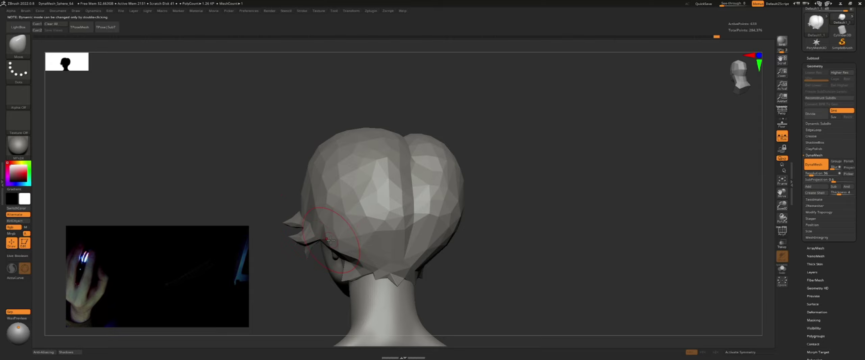
{"action": "mouse_move", "coordinate": [329, 238]}
{"action": "right_mouse_down"}
{"action": "mouse_move", "coordinate": [382, 241]}
{"action": "mouse_move", "coordinate": [419, 231]}
{"action": "right_mouse_up"}
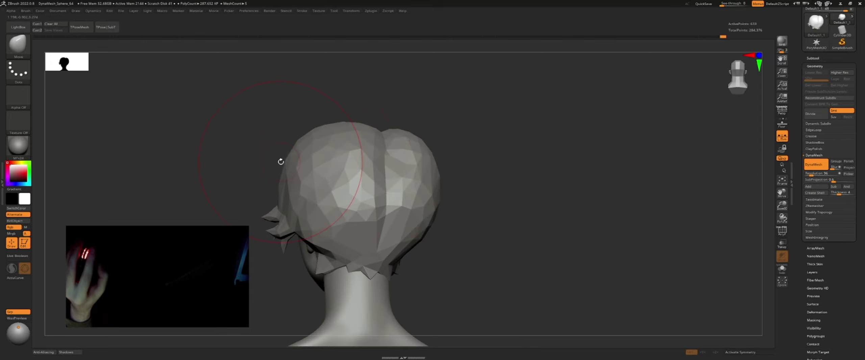
{"action": "mouse_move", "coordinate": [285, 157]}
{"action": "right_mouse_down"}
{"action": "mouse_move", "coordinate": [328, 160]}
{"action": "mouse_move", "coordinate": [329, 172]}
{"action": "right_mouse_up"}
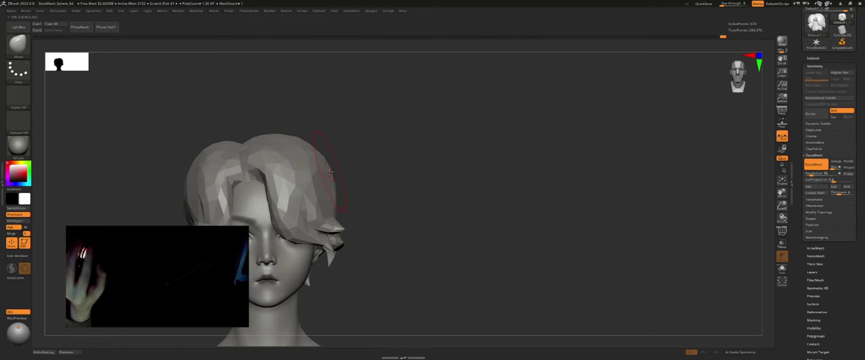
{"action": "mouse_move", "coordinate": [352, 202]}
{"action": "right_mouse_down"}
{"action": "mouse_move", "coordinate": [324, 188]}
{"action": "mouse_move", "coordinate": [287, 186]}
{"action": "mouse_move", "coordinate": [327, 185]}
{"action": "mouse_move", "coordinate": [315, 192]}
{"action": "mouse_move", "coordinate": [437, 146]}
{"action": "right_mouse_up"}
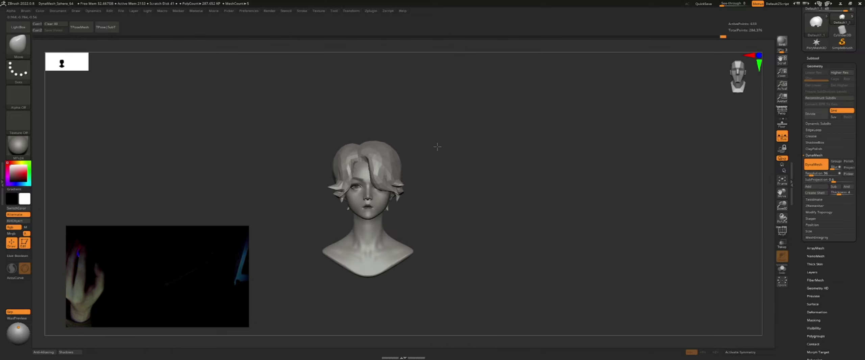
{"action": "right_click_drag", "start_coordinate": [509, 176], "coordinate": [354, 142]}
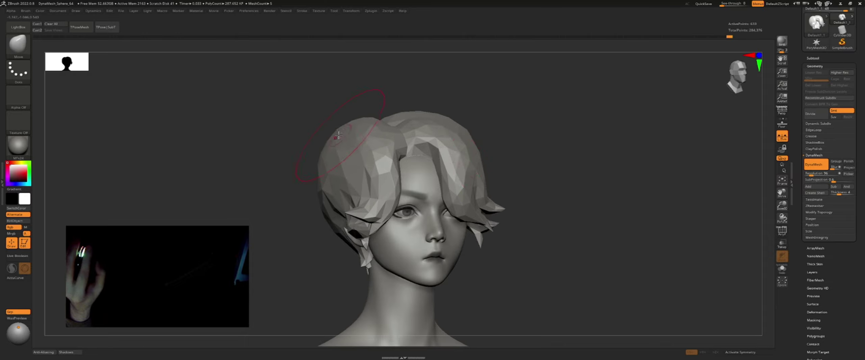
{"action": "mouse_move", "coordinate": [322, 167]}
{"action": "right_mouse_down"}
{"action": "mouse_move", "coordinate": [316, 136]}
{"action": "mouse_move", "coordinate": [325, 147]}
{"action": "right_mouse_up"}
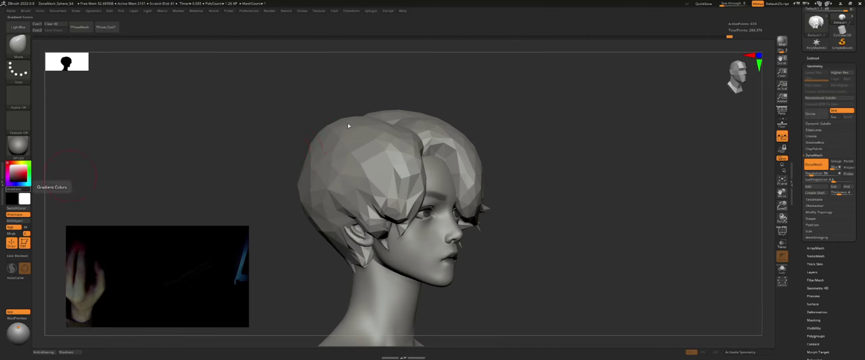
{"action": "mouse_move", "coordinate": [348, 126]}
{"action": "right_mouse_down"}
{"action": "mouse_move", "coordinate": [417, 154]}
{"action": "mouse_move", "coordinate": [425, 135]}
{"action": "right_mouse_up"}
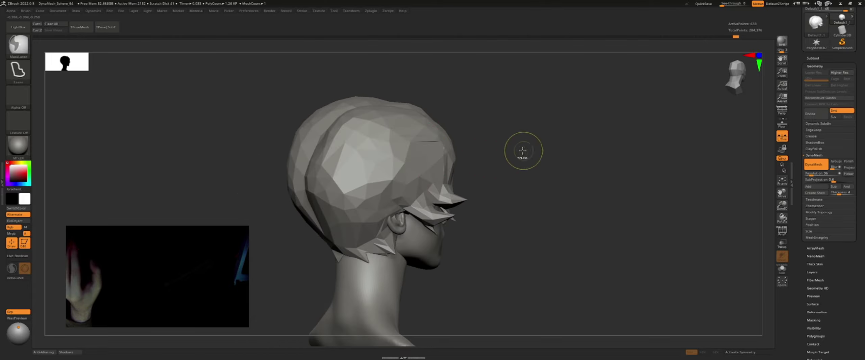
{"action": "mouse_move", "coordinate": [525, 150]}
{"action": "right_mouse_down", "text": "ctrl"}
{"action": "mouse_move", "coordinate": [441, 139]}
{"action": "mouse_move", "coordinate": [516, 159]}
{"action": "mouse_move", "coordinate": [505, 144]}
{"action": "right_mouse_up", "text": "ctrl"}
{"action": "mouse_move", "coordinate": [490, 169]}
{"action": "right_mouse_down", "text": "ctrl"}
{"action": "mouse_move", "coordinate": [468, 179]}
{"action": "mouse_move", "coordinate": [481, 173]}
{"action": "mouse_move", "coordinate": [472, 163]}
{"action": "right_mouse_up", "text": "ctrl"}
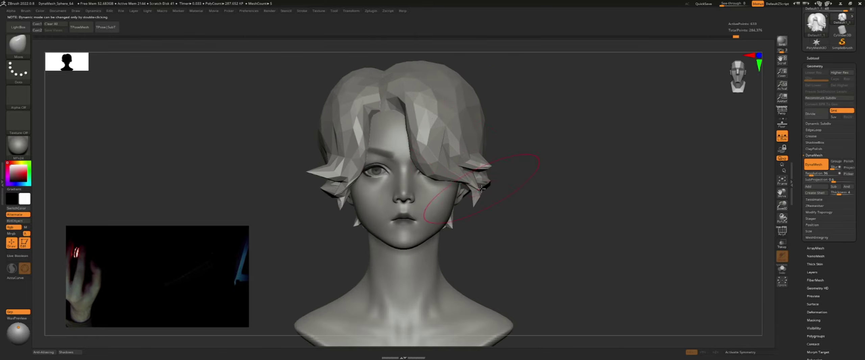
Switch from Move to the SnakeHook brush and orbit to a profile view of the ear
{"action": "key", "text": "b"}
{"action": "key", "text": "s"}
{"action": "key", "text": "h"}
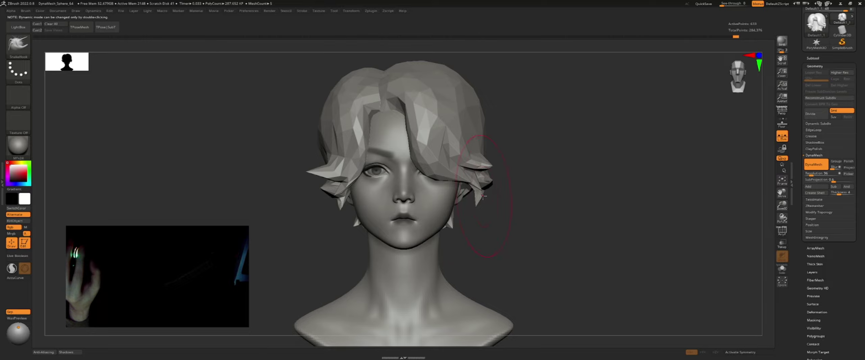
{"action": "mouse_move", "coordinate": [500, 192]}
{"action": "left_mouse_down"}
{"action": "mouse_move", "coordinate": [460, 181]}
{"action": "mouse_move", "coordinate": [525, 156]}
{"action": "mouse_move", "coordinate": [579, 183]}
{"action": "mouse_move", "coordinate": [555, 197]}
{"action": "mouse_move", "coordinate": [578, 202]}
{"action": "mouse_move", "coordinate": [525, 181]}
{"action": "mouse_move", "coordinate": [505, 187]}
{"action": "mouse_move", "coordinate": [517, 183]}
{"action": "left_mouse_up"}
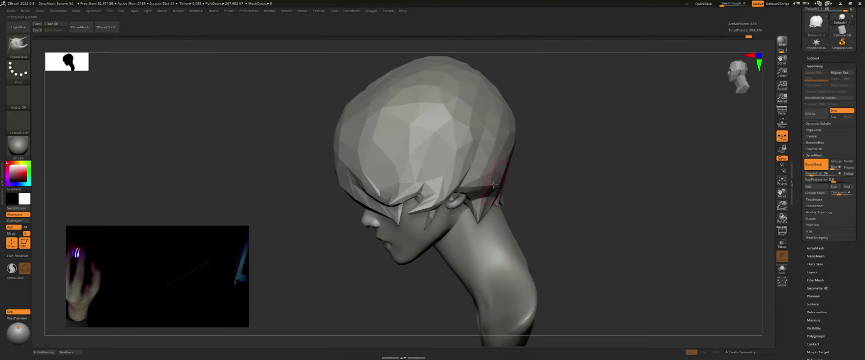
{"action": "mouse_move", "coordinate": [479, 182]}
{"action": "right_mouse_down"}
{"action": "mouse_move", "coordinate": [522, 176]}
{"action": "mouse_move", "coordinate": [395, 183]}
{"action": "mouse_move", "coordinate": [427, 182]}
{"action": "mouse_move", "coordinate": [421, 167]}
{"action": "right_mouse_up"}
{"action": "mouse_move", "coordinate": [359, 172]}
{"action": "right_mouse_down"}
{"action": "mouse_move", "coordinate": [322, 177]}
{"action": "mouse_move", "coordinate": [328, 166]}
{"action": "right_mouse_up"}
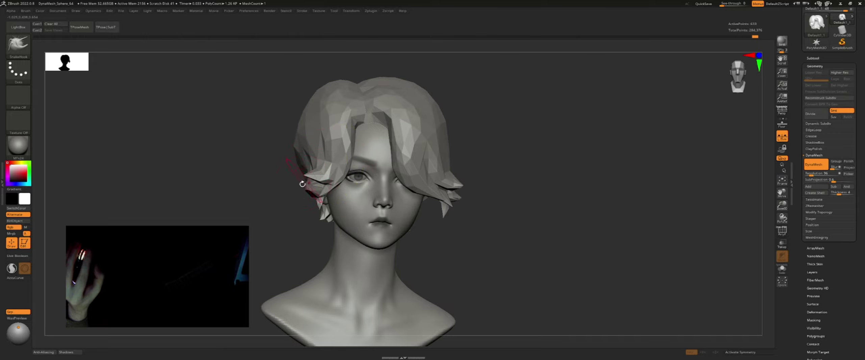
Pull the spike tip beside the ear and a nearby strand down toward the cheek
{"action": "mouse_move", "coordinate": [305, 186]}
{"action": "right_mouse_down"}
{"action": "mouse_move", "coordinate": [341, 189]}
{"action": "mouse_move", "coordinate": [376, 216]}
{"action": "mouse_move", "coordinate": [393, 214]}
{"action": "right_mouse_up"}
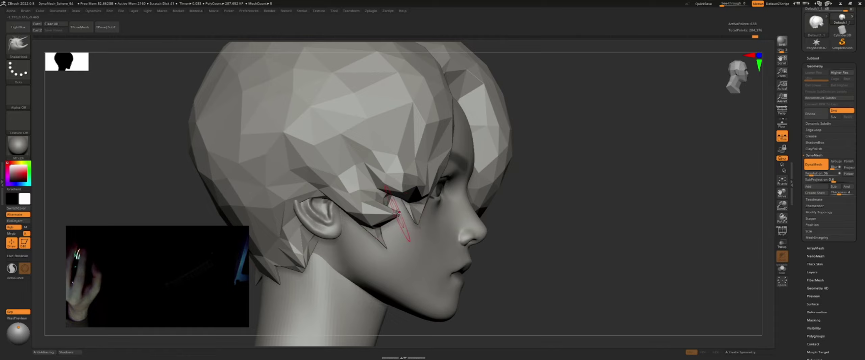
{"action": "left_click_drag", "start_coordinate": [391, 219], "coordinate": [388, 222]}
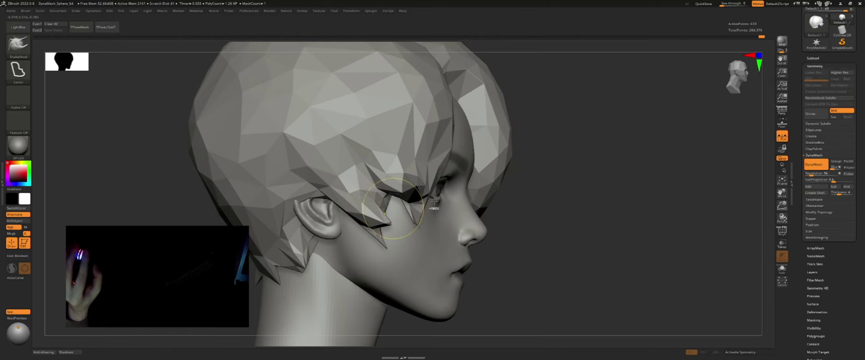
{"action": "right_click_drag", "start_coordinate": [365, 206], "coordinate": [361, 215], "text": "ctrl"}
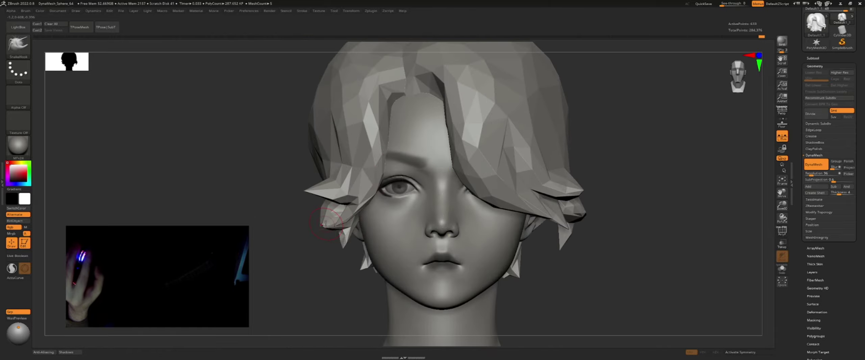
{"action": "right_click_drag", "start_coordinate": [318, 233], "coordinate": [317, 229]}
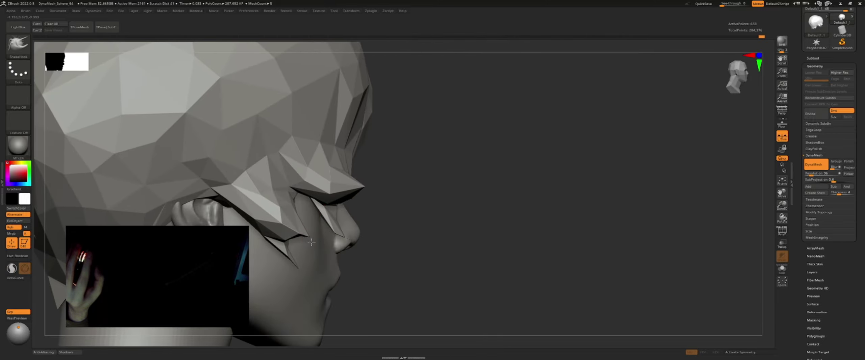
{"action": "right_click_drag", "start_coordinate": [327, 258], "coordinate": [304, 243]}
{"action": "left_click_drag", "start_coordinate": [267, 216], "coordinate": [289, 235]}
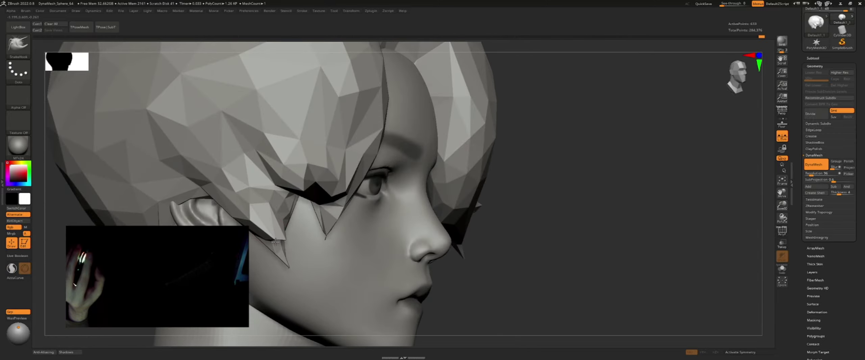
{"action": "right_click_drag", "start_coordinate": [289, 235], "coordinate": [318, 244]}
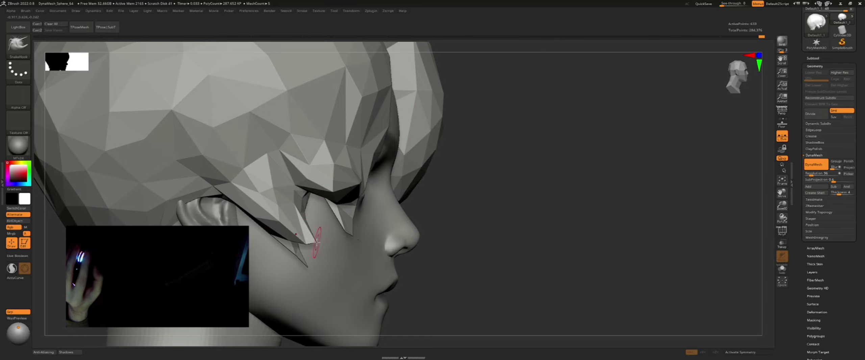
Reshape the spike tips from a side view and adjust the Draw Size
{"action": "mouse_move", "coordinate": [312, 246]}
{"action": "right_mouse_down"}
{"action": "mouse_move", "coordinate": [282, 244]}
{"action": "mouse_move", "coordinate": [280, 216]}
{"action": "mouse_move", "coordinate": [267, 204]}
{"action": "right_mouse_up"}
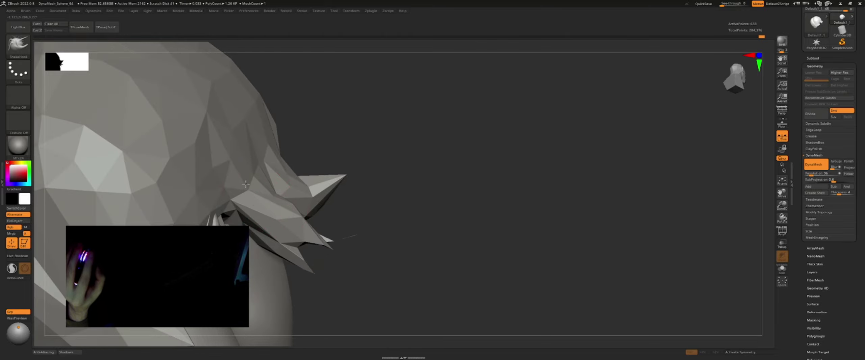
{"action": "mouse_move", "coordinate": [245, 184]}
{"action": "right_mouse_down"}
{"action": "mouse_move", "coordinate": [273, 197]}
{"action": "mouse_move", "coordinate": [269, 203]}
{"action": "mouse_move", "coordinate": [290, 227]}
{"action": "mouse_move", "coordinate": [272, 220]}
{"action": "mouse_move", "coordinate": [326, 200]}
{"action": "right_mouse_up"}
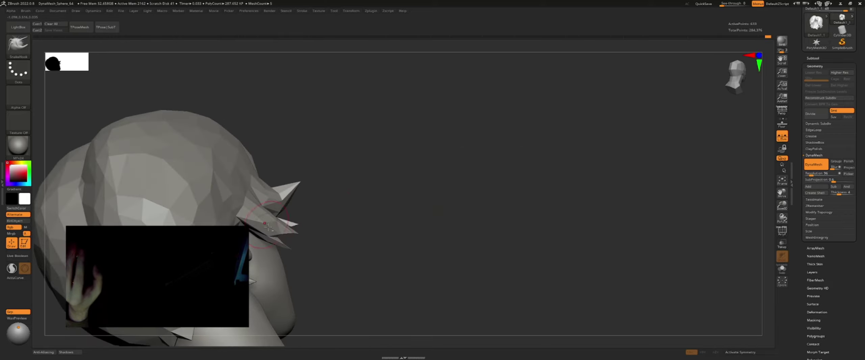
{"action": "left_click_drag", "start_coordinate": [326, 203], "coordinate": [332, 221]}
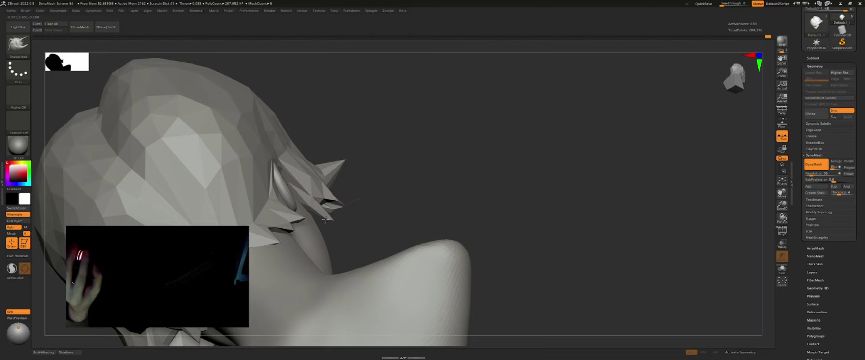
{"action": "key", "text": "s"}
{"action": "mouse_move", "coordinate": [359, 195]}
{"action": "right_mouse_down"}
{"action": "mouse_move", "coordinate": [344, 209]}
{"action": "mouse_move", "coordinate": [338, 187]}
{"action": "mouse_move", "coordinate": [364, 224]}
{"action": "mouse_move", "coordinate": [371, 201]}
{"action": "mouse_move", "coordinate": [380, 201]}
{"action": "mouse_move", "coordinate": [380, 213]}
{"action": "mouse_move", "coordinate": [370, 203]}
{"action": "mouse_move", "coordinate": [351, 222]}
{"action": "mouse_move", "coordinate": [381, 176]}
{"action": "right_mouse_up"}
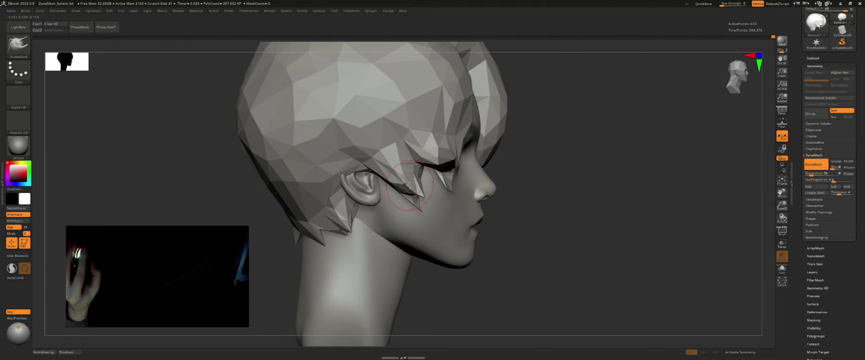
{"action": "mouse_move", "coordinate": [405, 191]}
{"action": "right_mouse_down"}
{"action": "mouse_move", "coordinate": [427, 214]}
{"action": "mouse_move", "coordinate": [420, 211]}
{"action": "mouse_move", "coordinate": [419, 249]}
{"action": "mouse_move", "coordinate": [450, 211]}
{"action": "mouse_move", "coordinate": [418, 220]}
{"action": "mouse_move", "coordinate": [425, 206]}
{"action": "mouse_move", "coordinate": [535, 151]}
{"action": "mouse_move", "coordinate": [568, 146]}
{"action": "right_mouse_up"}
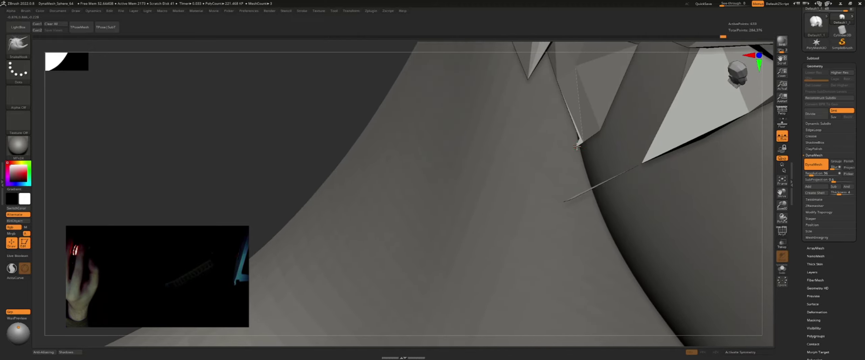
{"action": "right_click_drag", "start_coordinate": [595, 146], "coordinate": [600, 129]}
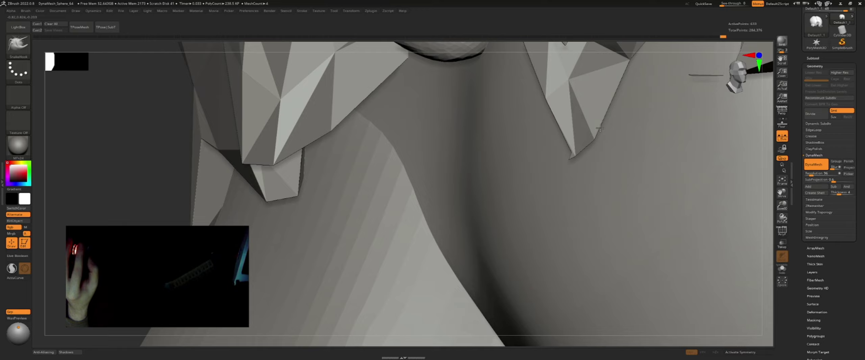
{"action": "right_click_drag", "start_coordinate": [602, 102], "coordinate": [602, 82]}
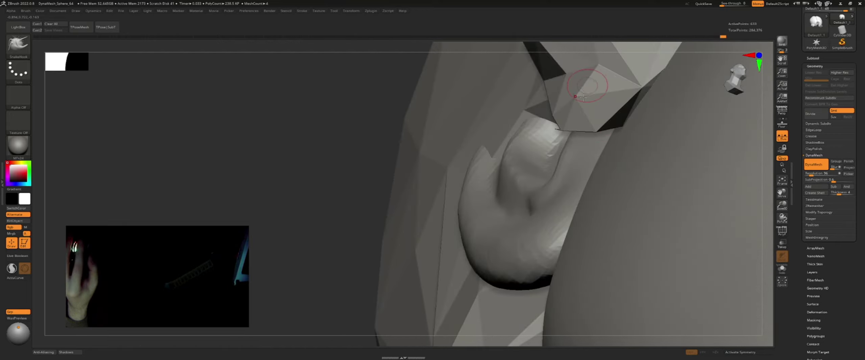
{"action": "right_click_drag", "start_coordinate": [554, 127], "coordinate": [553, 128]}
Drag the spike's tip and upper edge down to close the dark gap between facets
{"action": "left_click_drag", "start_coordinate": [551, 126], "coordinate": [548, 173]}
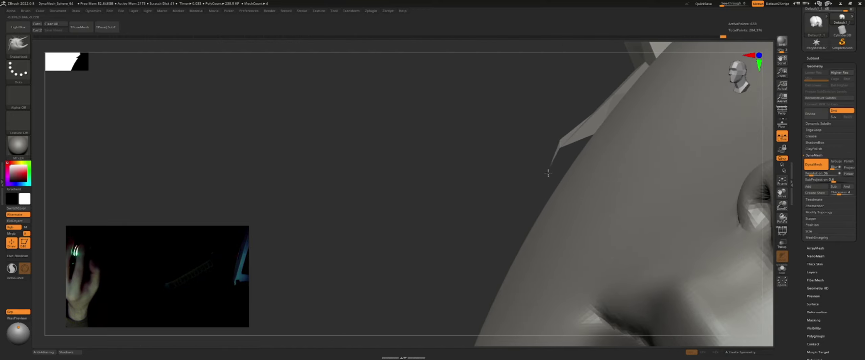
{"action": "right_click_drag", "start_coordinate": [563, 148], "coordinate": [580, 135]}
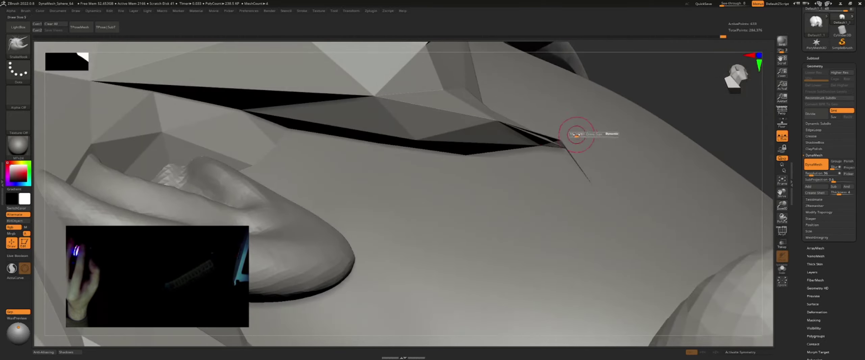
{"action": "left_click_drag", "start_coordinate": [559, 139], "coordinate": [534, 174]}
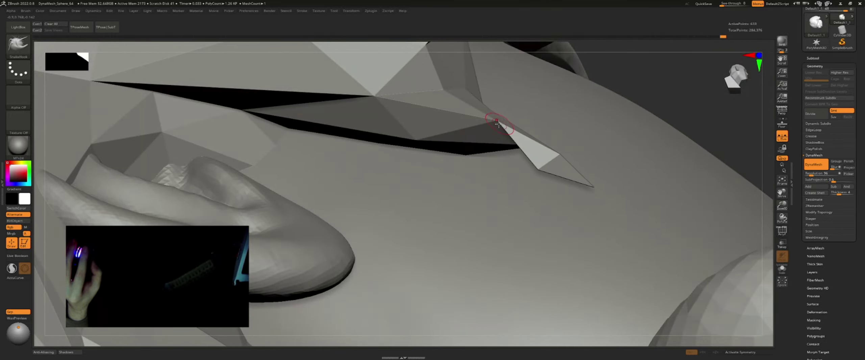
{"action": "mouse_move", "coordinate": [497, 123]}
{"action": "left_mouse_down"}
{"action": "mouse_move", "coordinate": [490, 152]}
{"action": "mouse_move", "coordinate": [480, 150]}
{"action": "left_mouse_up"}
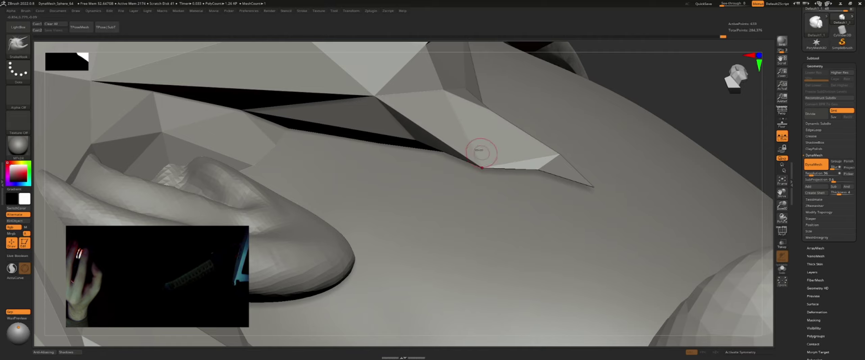
{"action": "left_click_drag", "start_coordinate": [408, 137], "coordinate": [387, 172]}
{"action": "left_click_drag", "start_coordinate": [399, 147], "coordinate": [392, 159]}
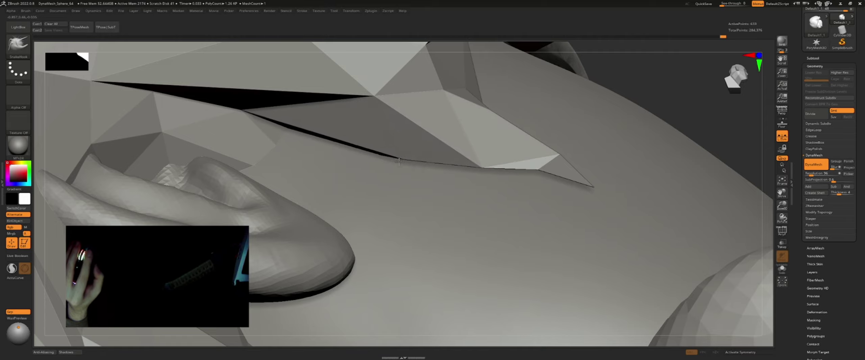
{"action": "mouse_move", "coordinate": [400, 148]}
{"action": "right_mouse_down"}
{"action": "mouse_move", "coordinate": [509, 117]}
{"action": "mouse_move", "coordinate": [515, 91]}
{"action": "mouse_move", "coordinate": [477, 81]}
{"action": "mouse_move", "coordinate": [553, 195]}
{"action": "mouse_move", "coordinate": [466, 176]}
{"action": "right_mouse_up"}
{"action": "key", "text": "s"}
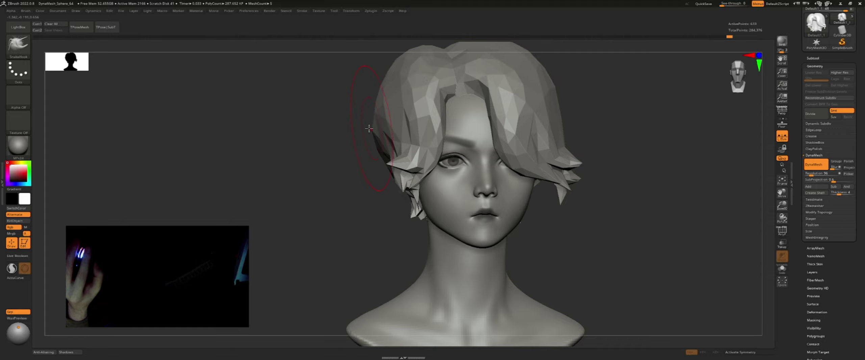
Nudge the spike tips of the side hair flaps outward with SnakeHook
{"action": "right_click_drag", "start_coordinate": [374, 131], "coordinate": [527, 172]}
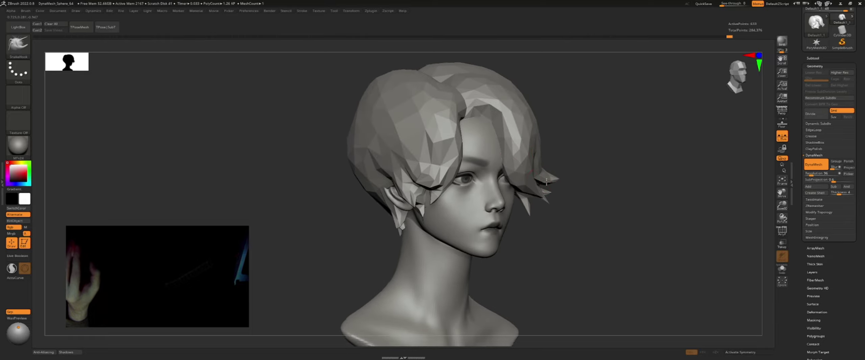
{"action": "mouse_move", "coordinate": [527, 178]}
{"action": "right_mouse_down"}
{"action": "mouse_move", "coordinate": [377, 170]}
{"action": "mouse_move", "coordinate": [531, 122]}
{"action": "mouse_move", "coordinate": [545, 109]}
{"action": "right_mouse_up"}
{"action": "key", "text": "s"}
{"action": "key", "text": "s"}
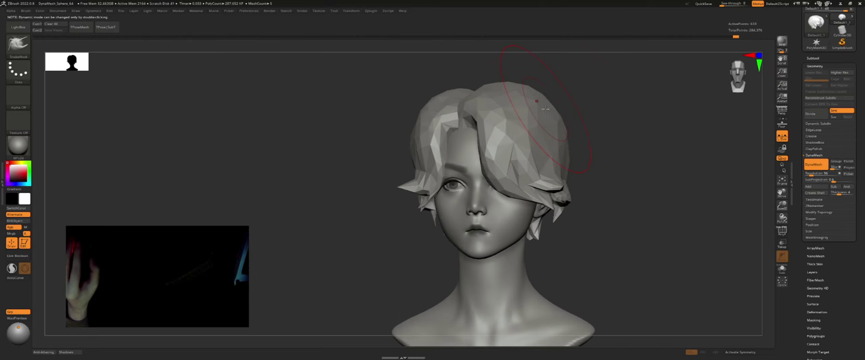
{"action": "right_click_drag", "start_coordinate": [567, 132], "coordinate": [565, 144]}
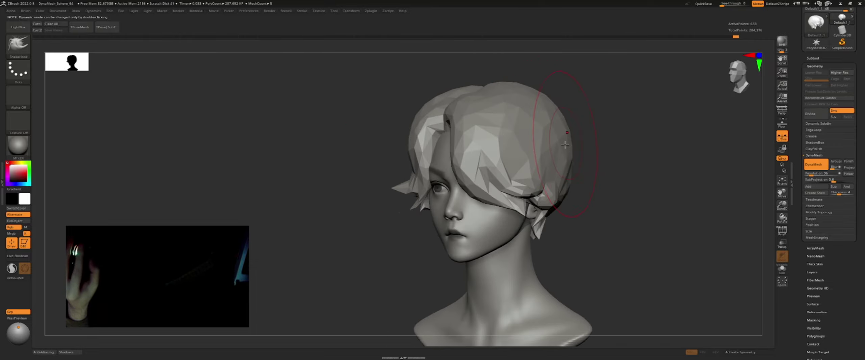
{"action": "left_click_drag", "start_coordinate": [567, 152], "coordinate": [567, 168]}
{"action": "right_click_drag", "start_coordinate": [563, 184], "coordinate": [569, 184]}
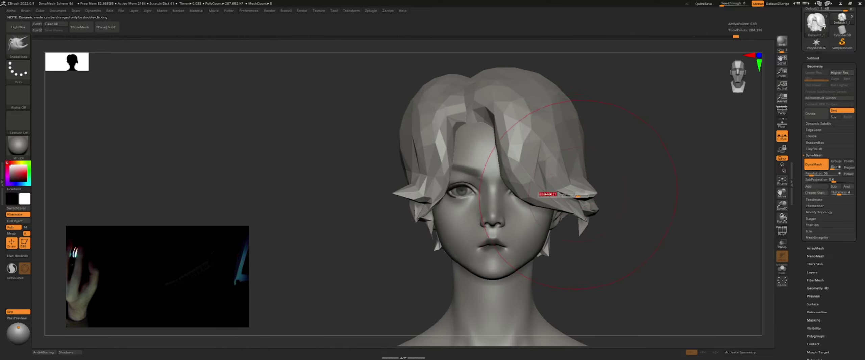
{"action": "left_click_drag", "start_coordinate": [393, 193], "coordinate": [368, 193]}
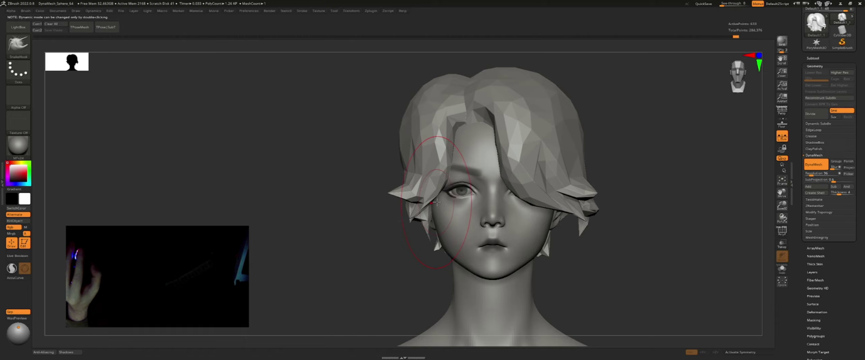
Zoom in on the side and lasso-hide the hair spikes to expose the ear
{"action": "right_click_drag", "start_coordinate": [421, 204], "coordinate": [483, 197]}
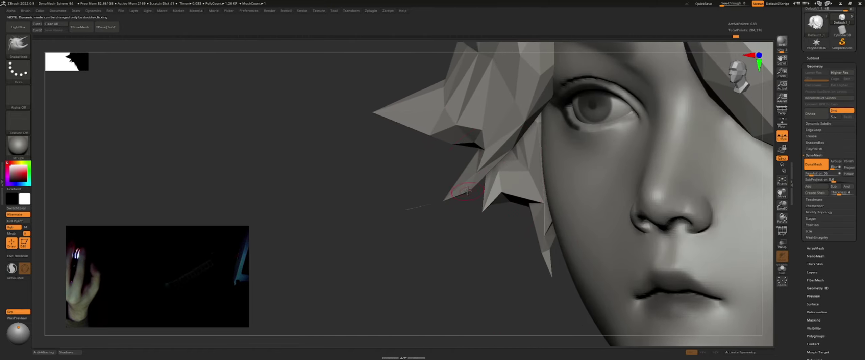
{"action": "mouse_move", "coordinate": [453, 174]}
{"action": "right_mouse_down", "text": "ctrl"}
{"action": "mouse_move", "coordinate": [447, 232]}
{"action": "mouse_move", "coordinate": [415, 205]}
{"action": "mouse_move", "coordinate": [417, 193]}
{"action": "mouse_move", "coordinate": [483, 193]}
{"action": "mouse_move", "coordinate": [461, 202]}
{"action": "mouse_move", "coordinate": [511, 165]}
{"action": "mouse_move", "coordinate": [632, 169]}
{"action": "right_mouse_up", "text": "ctrl"}
{"action": "left_click_drag", "start_coordinate": [631, 169], "coordinate": [649, 236], "text": "ctrl+shift"}
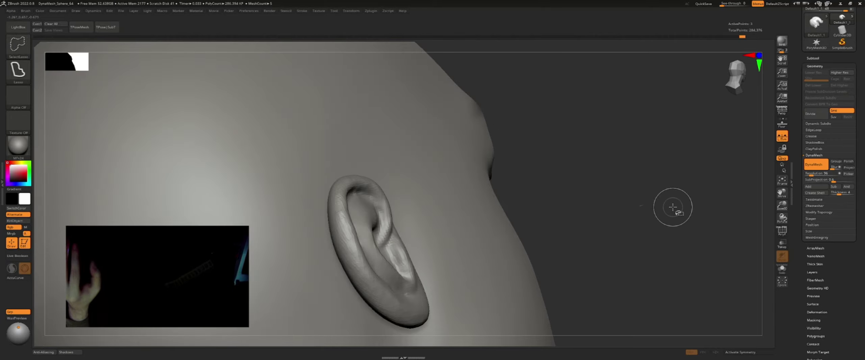
Reveal the hair again and mask around the spike tip near the cheek
{"action": "left_click", "coordinate": [674, 220], "text": "ctrl+shift"}
{"action": "left_click_drag", "start_coordinate": [664, 203], "coordinate": [626, 195], "text": "ctrl+shift"}
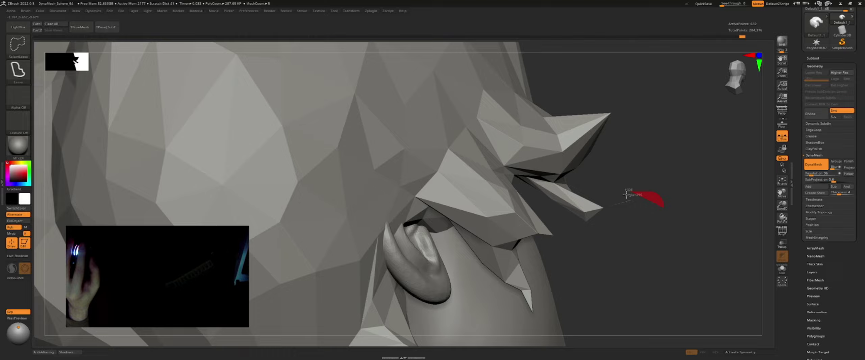
{"action": "mouse_move", "coordinate": [636, 222]}
{"action": "left_mouse_down"}
{"action": "mouse_move", "coordinate": [523, 208]}
{"action": "mouse_move", "coordinate": [599, 196]}
{"action": "left_mouse_up"}
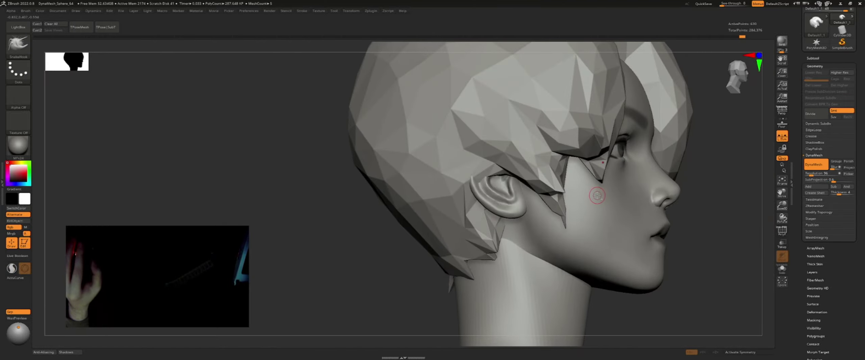
{"action": "right_click_drag", "start_coordinate": [324, 170], "coordinate": [559, 218], "text": "ctrl"}
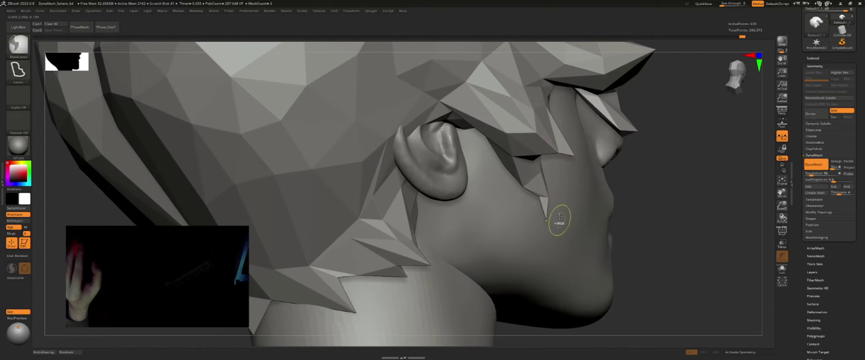
{"action": "mouse_move", "coordinate": [546, 217]}
{"action": "left_mouse_down", "text": "ctrl"}
{"action": "mouse_move", "coordinate": [539, 198]}
{"action": "mouse_move", "coordinate": [551, 197]}
{"action": "left_mouse_up", "text": "ctrl"}
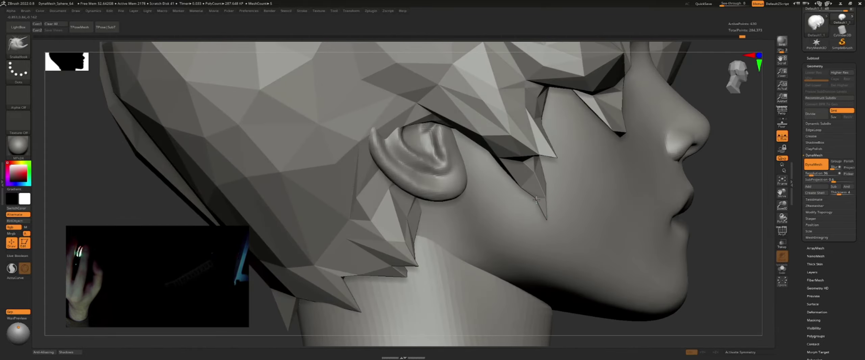
{"action": "key", "text": "f"}
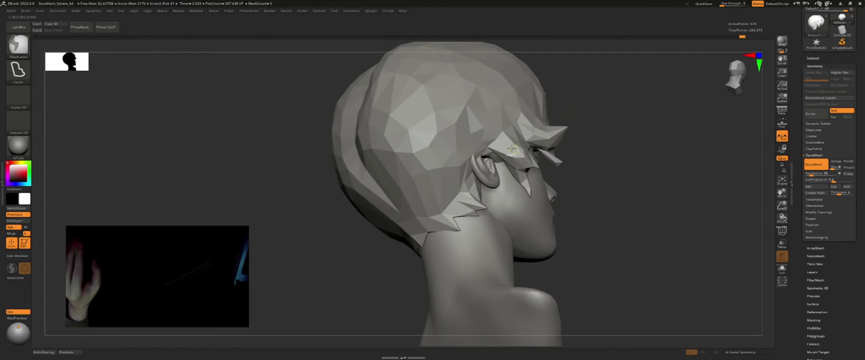
Shrink the brush and draw the spike tips behind the ear toward the neck
{"action": "mouse_move", "coordinate": [564, 195]}
{"action": "right_mouse_down"}
{"action": "mouse_move", "coordinate": [490, 143]}
{"action": "mouse_move", "coordinate": [450, 185]}
{"action": "right_mouse_up"}
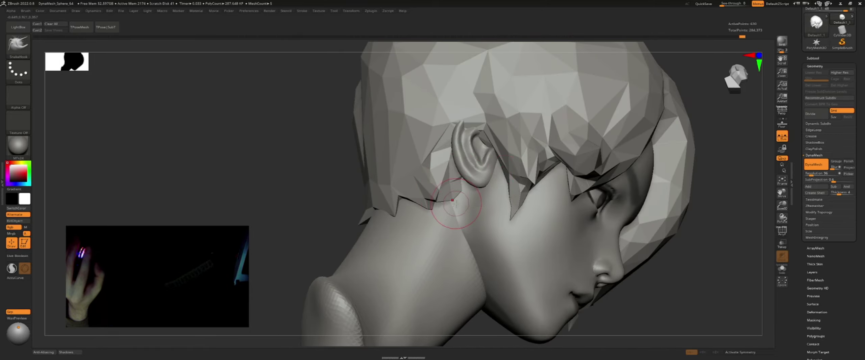
{"action": "key", "text": "bracketleft"}
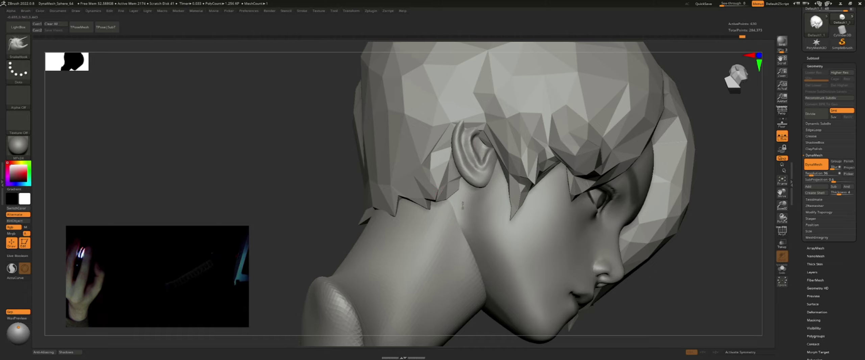
{"action": "mouse_move", "coordinate": [439, 199]}
{"action": "right_mouse_down"}
{"action": "mouse_move", "coordinate": [460, 190]}
{"action": "mouse_move", "coordinate": [447, 184]}
{"action": "mouse_move", "coordinate": [435, 196]}
{"action": "mouse_move", "coordinate": [408, 184]}
{"action": "right_mouse_up"}
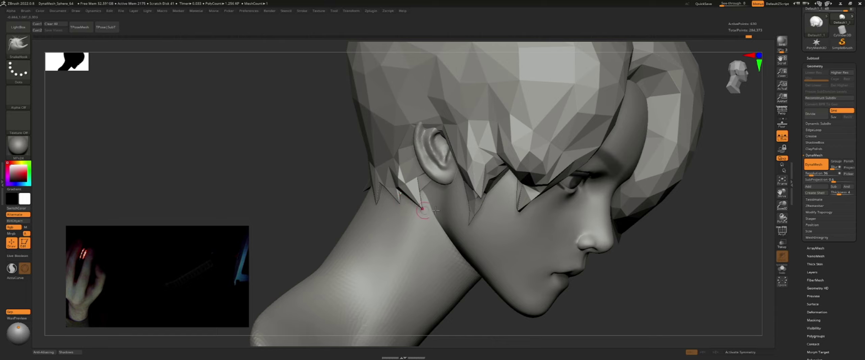
{"action": "key", "text": "f"}
{"action": "mouse_move", "coordinate": [500, 189]}
{"action": "right_mouse_down"}
{"action": "mouse_move", "coordinate": [525, 184]}
{"action": "mouse_move", "coordinate": [604, 206]}
{"action": "mouse_move", "coordinate": [578, 191]}
{"action": "mouse_move", "coordinate": [638, 185]}
{"action": "right_mouse_up"}
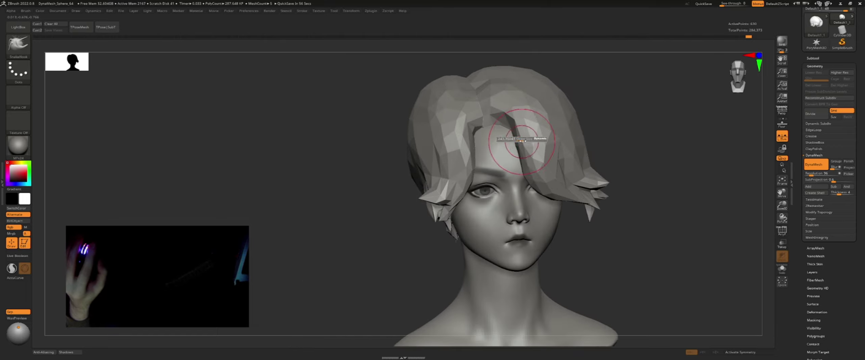
Enlarge the SnakeHook brush and sculpt the hair top and spiky right edge, undoing one stroke
{"action": "mouse_move", "coordinate": [522, 141]}
{"action": "right_mouse_down"}
{"action": "mouse_move", "coordinate": [450, 131]}
{"action": "mouse_move", "coordinate": [475, 119]}
{"action": "mouse_move", "coordinate": [478, 111]}
{"action": "mouse_move", "coordinate": [460, 102]}
{"action": "mouse_move", "coordinate": [422, 111]}
{"action": "right_mouse_up"}
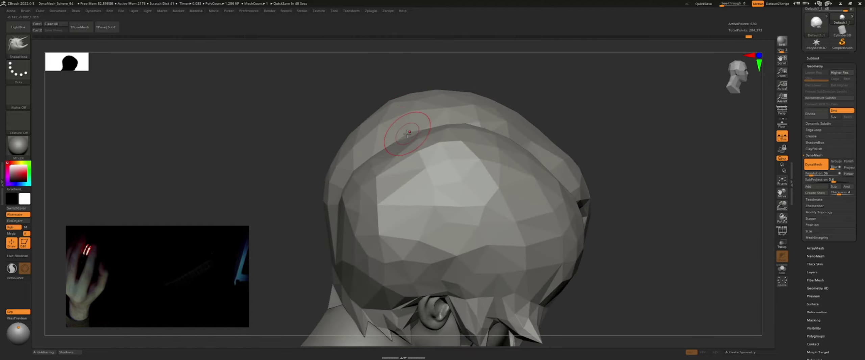
{"action": "key", "text": "s"}
{"action": "mouse_move", "coordinate": [372, 146]}
{"action": "right_mouse_down"}
{"action": "mouse_move", "coordinate": [363, 148]}
{"action": "mouse_move", "coordinate": [425, 125]}
{"action": "right_mouse_up"}
{"action": "left_click", "coordinate": [363, 148]}
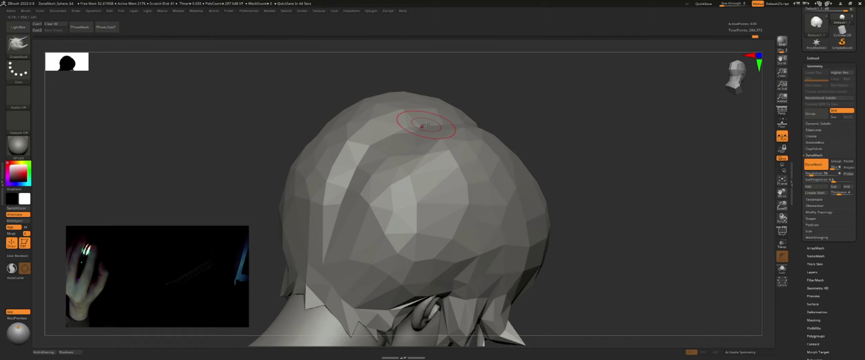
{"action": "right_click_drag", "start_coordinate": [421, 140], "coordinate": [391, 156]}
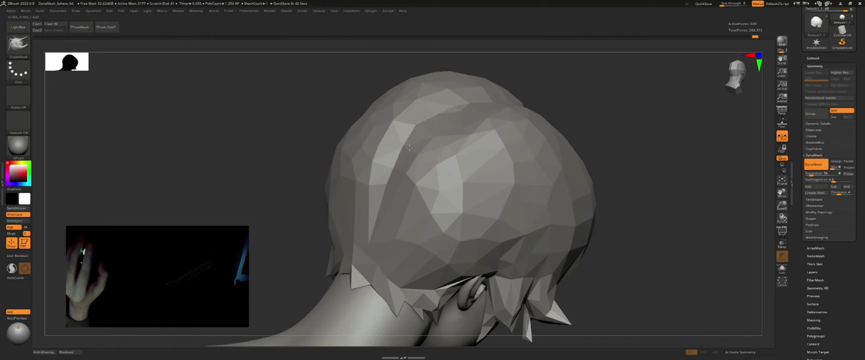
{"action": "mouse_move", "coordinate": [386, 183]}
{"action": "right_mouse_down"}
{"action": "mouse_move", "coordinate": [380, 186]}
{"action": "mouse_move", "coordinate": [480, 121]}
{"action": "mouse_move", "coordinate": [496, 135]}
{"action": "mouse_move", "coordinate": [478, 128]}
{"action": "right_mouse_up"}
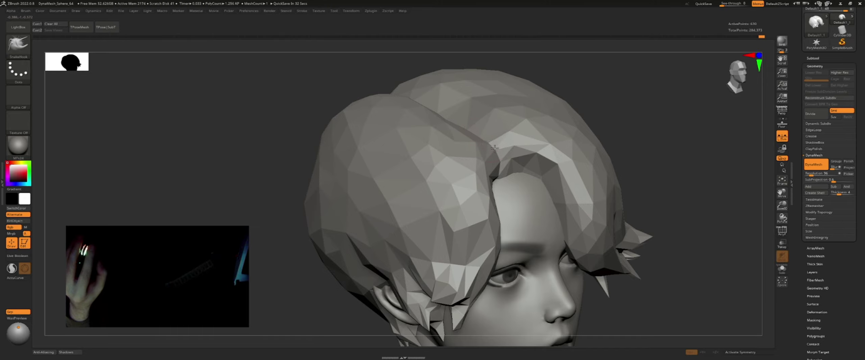
{"action": "right_click_drag", "start_coordinate": [503, 153], "coordinate": [466, 123]}
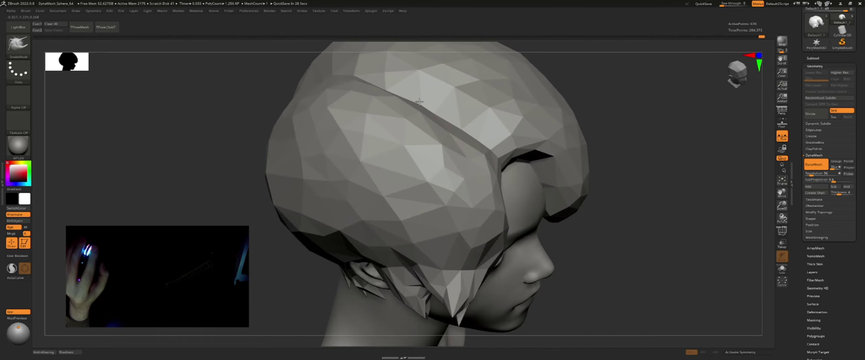
{"action": "key", "text": "ctrl+z"}
{"action": "mouse_move", "coordinate": [391, 80]}
{"action": "right_mouse_down"}
{"action": "mouse_move", "coordinate": [381, 81]}
{"action": "mouse_move", "coordinate": [388, 112]}
{"action": "mouse_move", "coordinate": [529, 121]}
{"action": "mouse_move", "coordinate": [537, 129]}
{"action": "mouse_move", "coordinate": [500, 118]}
{"action": "right_mouse_up"}
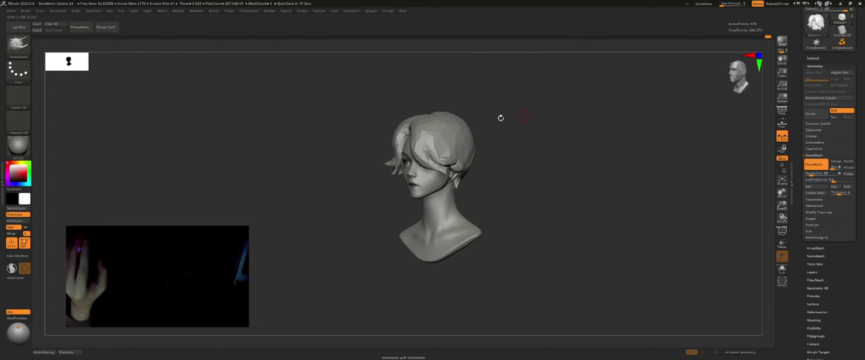
Inspect the hair closely beside the face and from the top, then raise Draw Size
{"action": "right_click_drag", "start_coordinate": [433, 148], "coordinate": [550, 135], "text": "ctrl"}
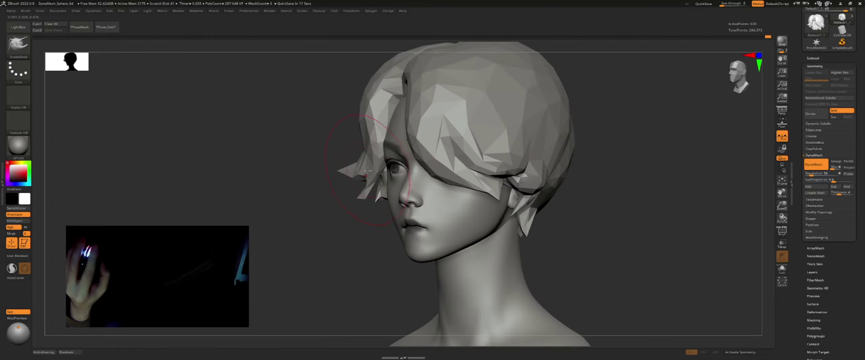
{"action": "right_click_drag", "start_coordinate": [379, 183], "coordinate": [392, 191], "text": "ctrl"}
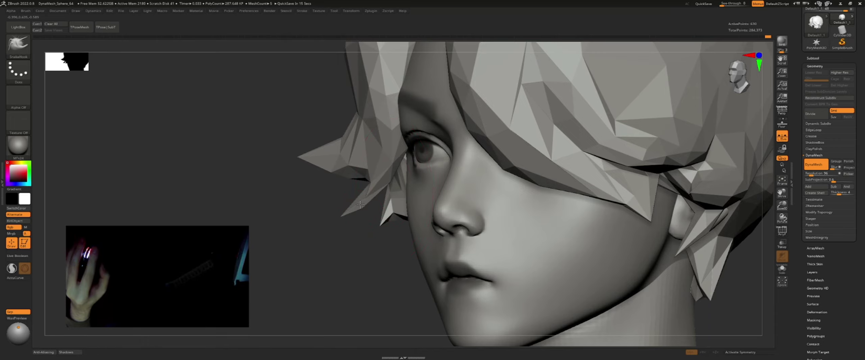
{"action": "mouse_move", "coordinate": [360, 205]}
{"action": "right_mouse_down"}
{"action": "mouse_move", "coordinate": [376, 185]}
{"action": "mouse_move", "coordinate": [362, 177]}
{"action": "mouse_move", "coordinate": [352, 186]}
{"action": "right_mouse_up"}
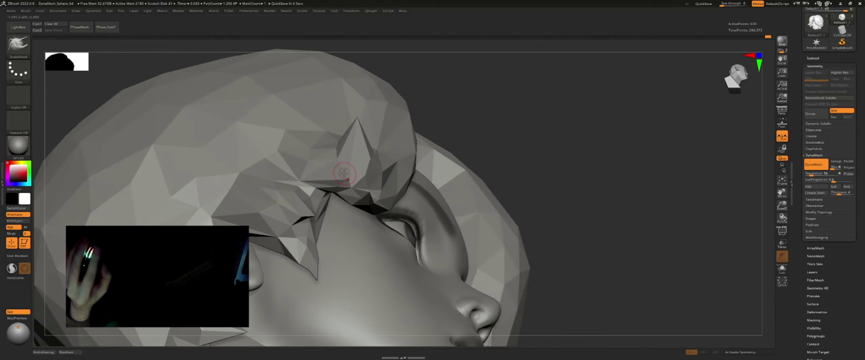
{"action": "right_click_drag", "start_coordinate": [345, 174], "coordinate": [355, 198]}
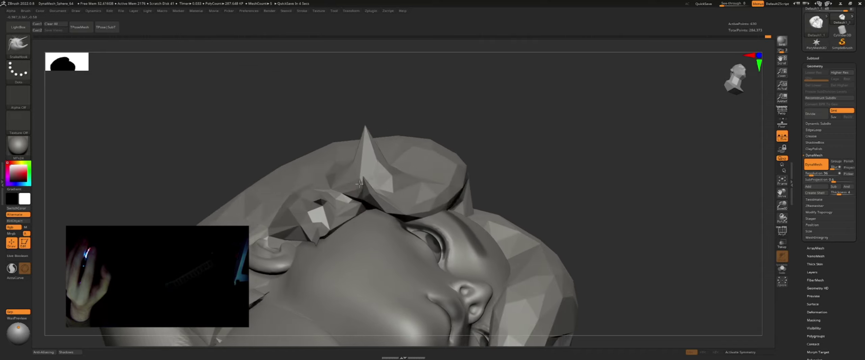
{"action": "mouse_move", "coordinate": [457, 176]}
{"action": "right_mouse_down"}
{"action": "mouse_move", "coordinate": [473, 160]}
{"action": "mouse_move", "coordinate": [451, 165]}
{"action": "mouse_move", "coordinate": [472, 142]}
{"action": "mouse_move", "coordinate": [509, 147]}
{"action": "mouse_move", "coordinate": [496, 145]}
{"action": "mouse_move", "coordinate": [501, 151]}
{"action": "right_mouse_up"}
{"action": "key", "text": "s"}
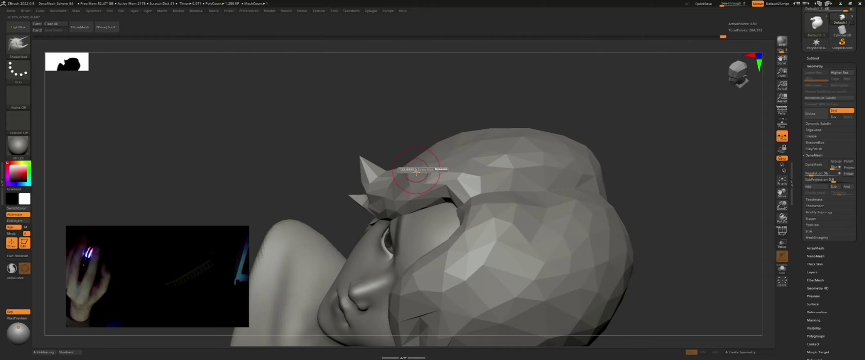
Orbit around the hair to inspect its silhouette, crown and back
{"action": "right_click_drag", "start_coordinate": [407, 178], "coordinate": [414, 191]}
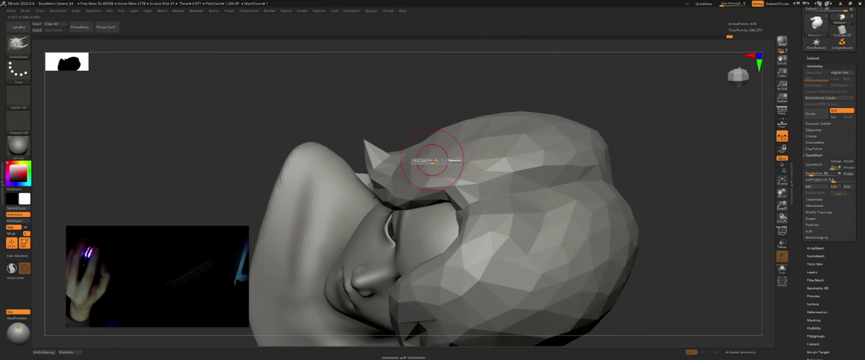
{"action": "mouse_move", "coordinate": [432, 161]}
{"action": "right_mouse_down"}
{"action": "mouse_move", "coordinate": [450, 125]}
{"action": "mouse_move", "coordinate": [467, 122]}
{"action": "mouse_move", "coordinate": [439, 97]}
{"action": "mouse_move", "coordinate": [517, 96]}
{"action": "mouse_move", "coordinate": [565, 151]}
{"action": "right_mouse_up"}
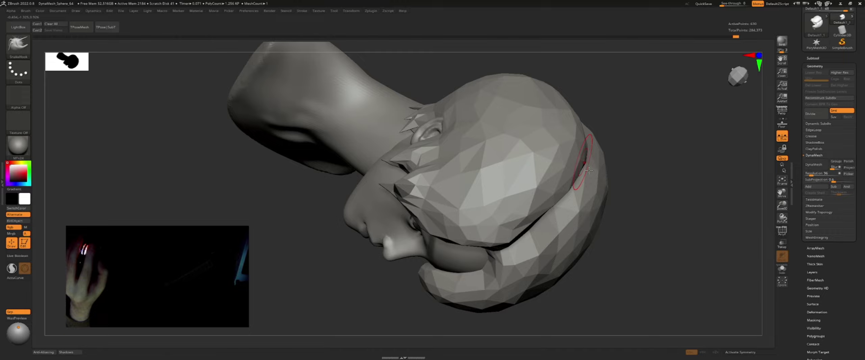
{"action": "mouse_move", "coordinate": [588, 170]}
{"action": "right_mouse_down"}
{"action": "mouse_move", "coordinate": [550, 43]}
{"action": "mouse_move", "coordinate": [553, 111]}
{"action": "mouse_move", "coordinate": [514, 122]}
{"action": "mouse_move", "coordinate": [517, 113]}
{"action": "mouse_move", "coordinate": [526, 131]}
{"action": "right_mouse_up"}
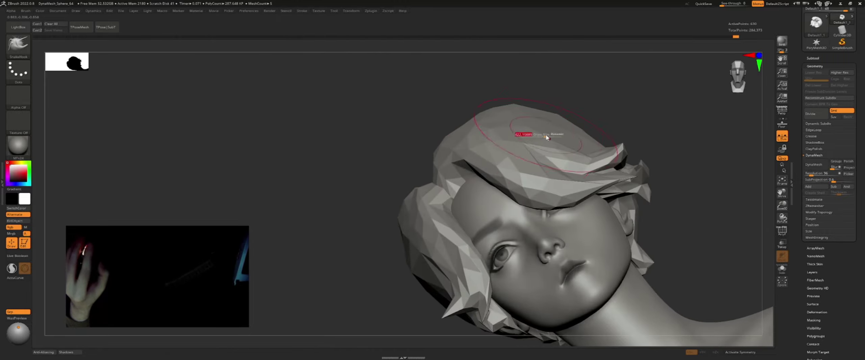
{"action": "mouse_move", "coordinate": [461, 142]}
{"action": "right_mouse_down"}
{"action": "mouse_move", "coordinate": [453, 143]}
{"action": "mouse_move", "coordinate": [456, 127]}
{"action": "right_mouse_up"}
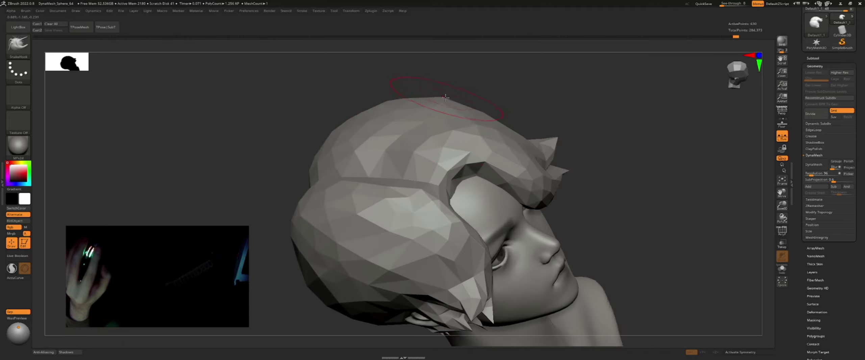
{"action": "right_click_drag", "start_coordinate": [445, 97], "coordinate": [416, 107]}
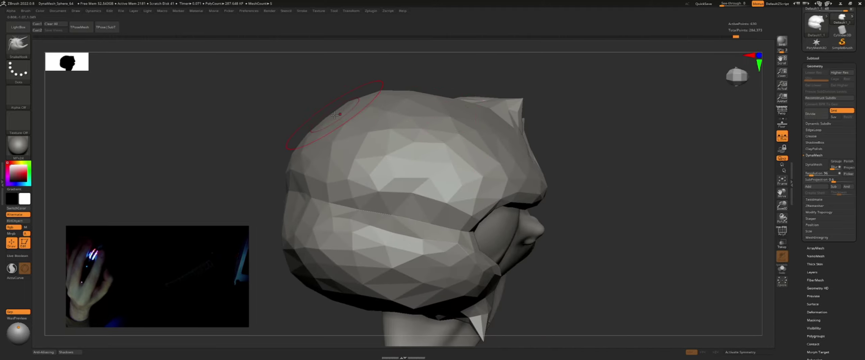
{"action": "mouse_move", "coordinate": [335, 115]}
{"action": "right_mouse_down"}
{"action": "mouse_move", "coordinate": [306, 119]}
{"action": "mouse_move", "coordinate": [320, 116]}
{"action": "mouse_move", "coordinate": [372, 141]}
{"action": "mouse_move", "coordinate": [470, 118]}
{"action": "mouse_move", "coordinate": [517, 118]}
{"action": "mouse_move", "coordinate": [537, 159]}
{"action": "mouse_move", "coordinate": [602, 181]}
{"action": "right_mouse_up"}
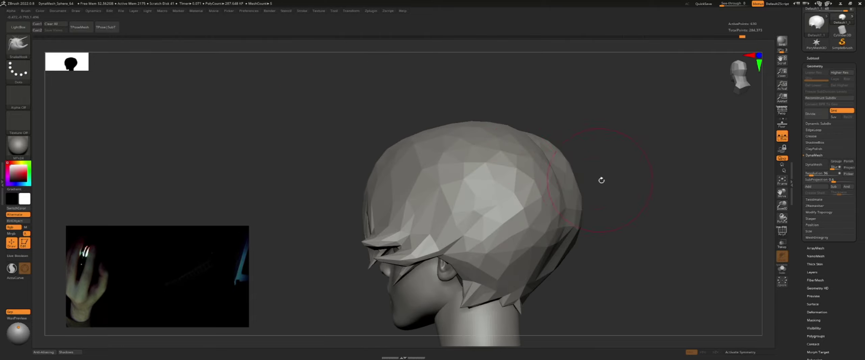
DynaMesh the hair subtool for even faceting and turn the bust to face front
{"action": "left_click_drag", "start_coordinate": [579, 183], "coordinate": [587, 212], "text": "ctrl"}
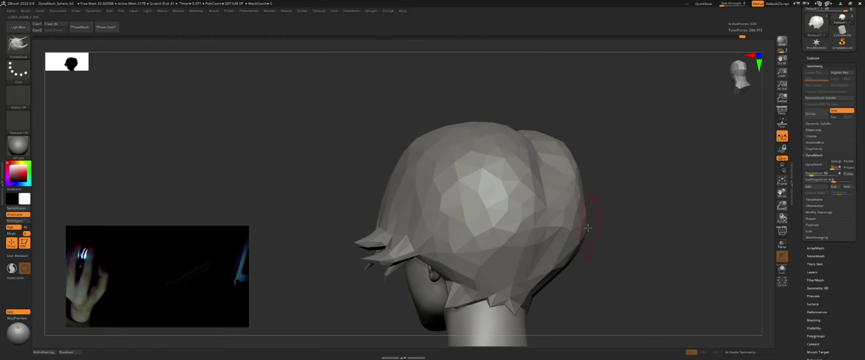
{"action": "mouse_move", "coordinate": [588, 228]}
{"action": "right_mouse_down"}
{"action": "mouse_move", "coordinate": [588, 237]}
{"action": "mouse_move", "coordinate": [572, 212]}
{"action": "mouse_move", "coordinate": [559, 236]}
{"action": "right_mouse_up"}
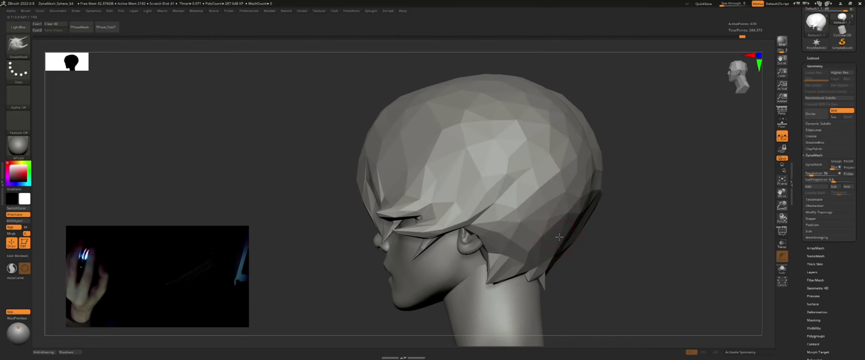
{"action": "mouse_move", "coordinate": [631, 235]}
{"action": "right_mouse_down", "text": "ctrl"}
{"action": "mouse_move", "coordinate": [589, 227]}
{"action": "mouse_move", "coordinate": [525, 132]}
{"action": "mouse_move", "coordinate": [509, 147]}
{"action": "mouse_move", "coordinate": [531, 123]}
{"action": "mouse_move", "coordinate": [509, 142]}
{"action": "right_mouse_up", "text": "ctrl"}
{"action": "left_click", "coordinate": [511, 141]}
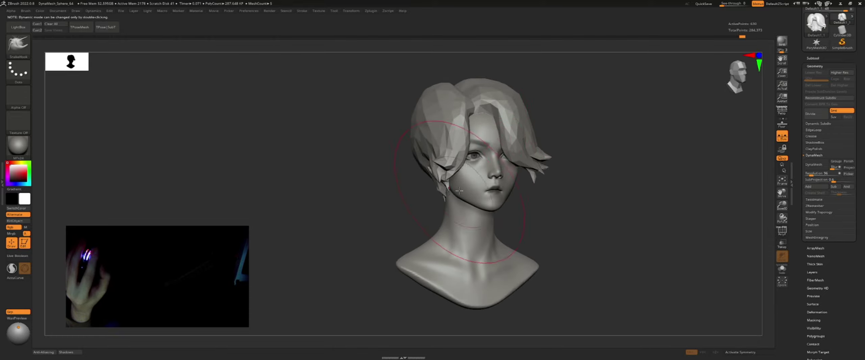
{"action": "right_click_drag", "start_coordinate": [471, 186], "coordinate": [439, 184], "text": "shift"}
Place a Transpose Soft deformer box around the hair, undoing a first trial stretch
{"action": "key", "text": "w"}
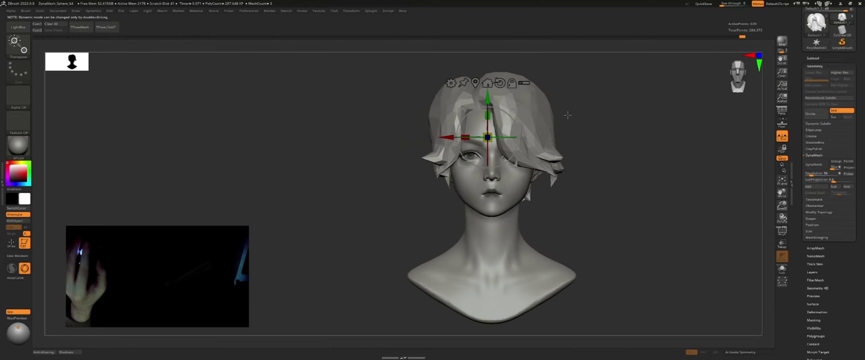
{"action": "right_click_drag", "start_coordinate": [487, 84], "coordinate": [479, 94], "text": "alt"}
{"action": "left_click", "coordinate": [468, 93]}
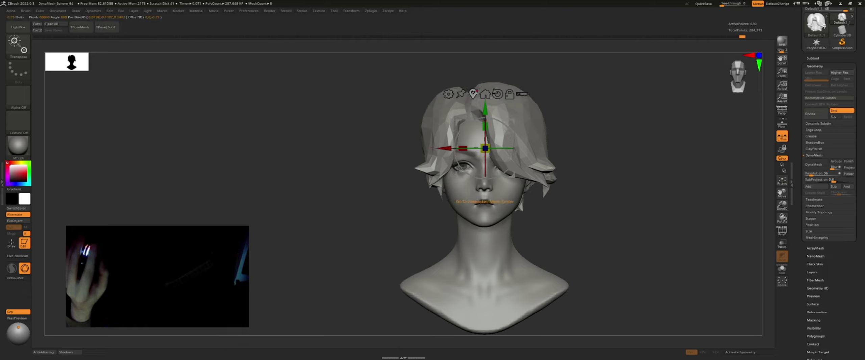
{"action": "left_click", "coordinate": [448, 94]}
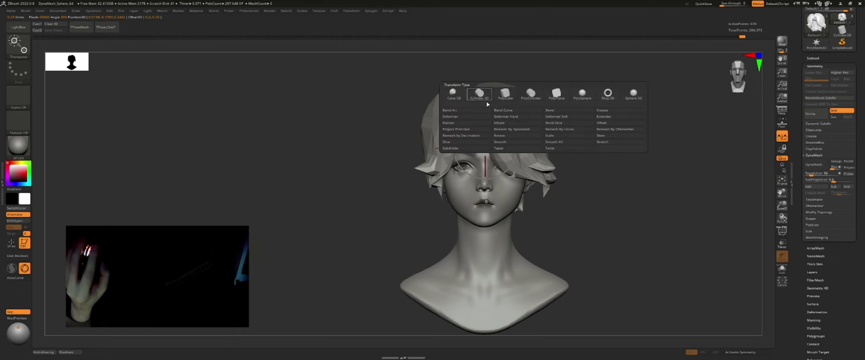
{"action": "left_click", "coordinate": [553, 119]}
{"action": "left_click_drag", "start_coordinate": [614, 180], "coordinate": [620, 219], "text": "ctrl"}
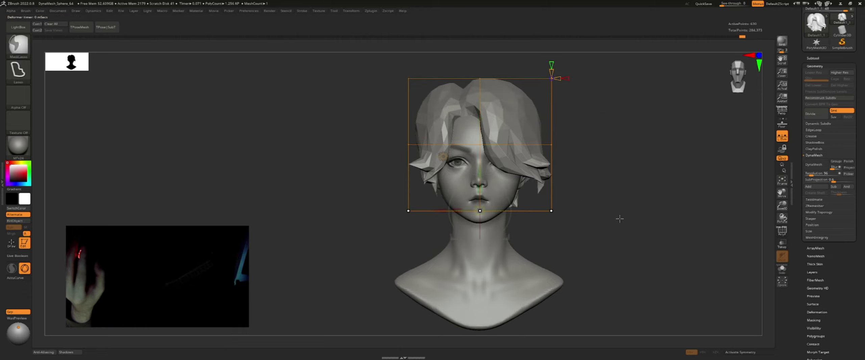
{"action": "left_click_drag", "start_coordinate": [479, 166], "coordinate": [455, 307]}
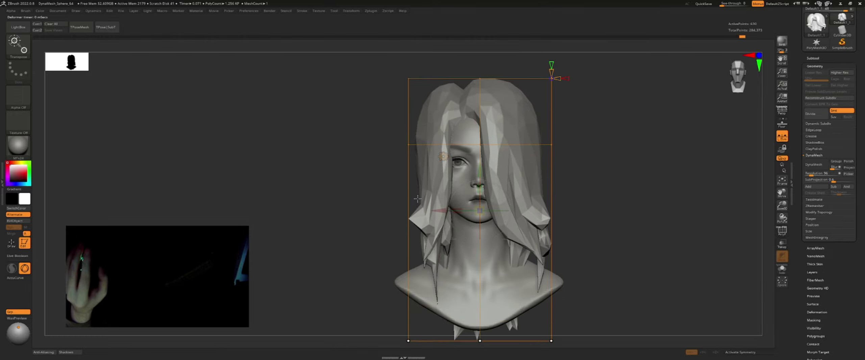
{"action": "key", "text": "ctrl+z"}
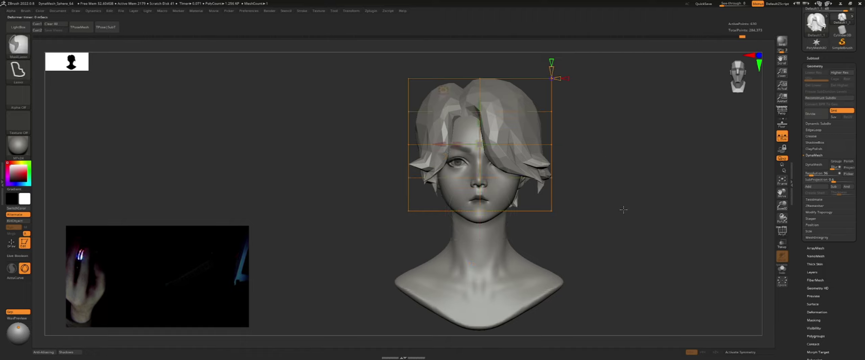
Mask the face and neck, then stretch the hair down and flare its ends outward
{"action": "left_click_drag", "start_coordinate": [623, 210], "coordinate": [324, 253], "text": "ctrl"}
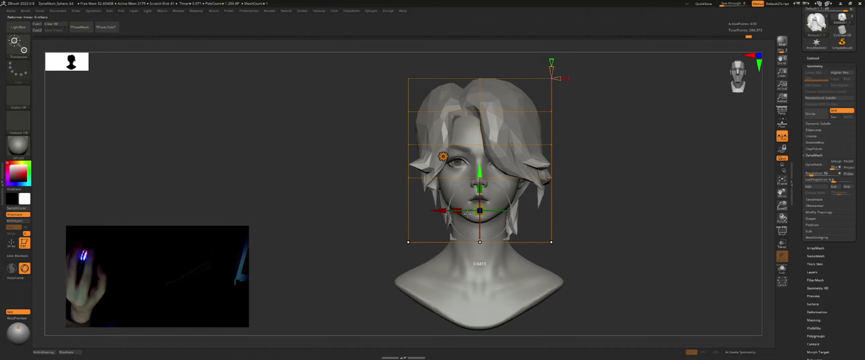
{"action": "mouse_move", "coordinate": [600, 172]}
{"action": "left_mouse_down", "text": "ctrl"}
{"action": "mouse_move", "coordinate": [304, 198]}
{"action": "mouse_move", "coordinate": [300, 260]}
{"action": "left_mouse_up", "text": "ctrl"}
{"action": "left_click_drag", "start_coordinate": [477, 136], "coordinate": [466, 199]}
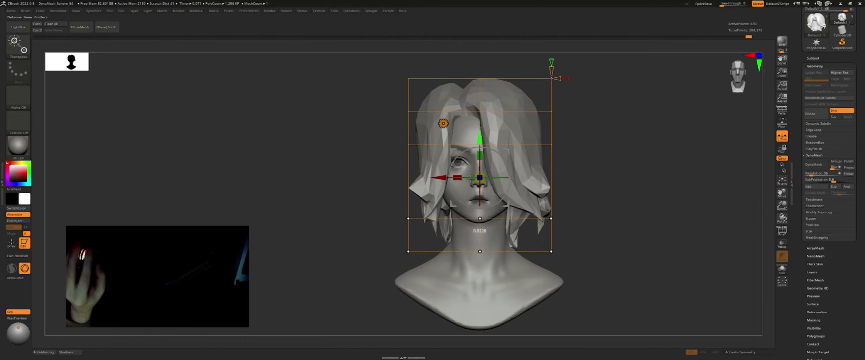
{"action": "left_click_drag", "start_coordinate": [484, 174], "coordinate": [490, 130]}
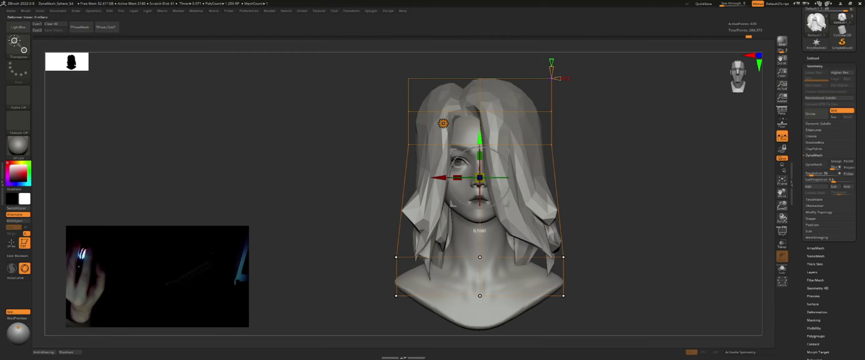
{"action": "left_click_drag", "start_coordinate": [489, 129], "coordinate": [453, 149]}
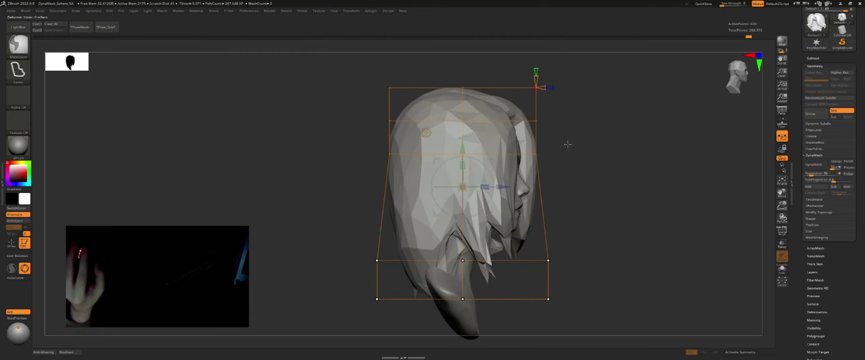
{"action": "mouse_move", "coordinate": [588, 145]}
{"action": "left_mouse_down", "text": "ctrl"}
{"action": "mouse_move", "coordinate": [524, 141]}
{"action": "mouse_move", "coordinate": [540, 154]}
{"action": "mouse_move", "coordinate": [442, 157]}
{"action": "left_mouse_up", "text": "ctrl"}
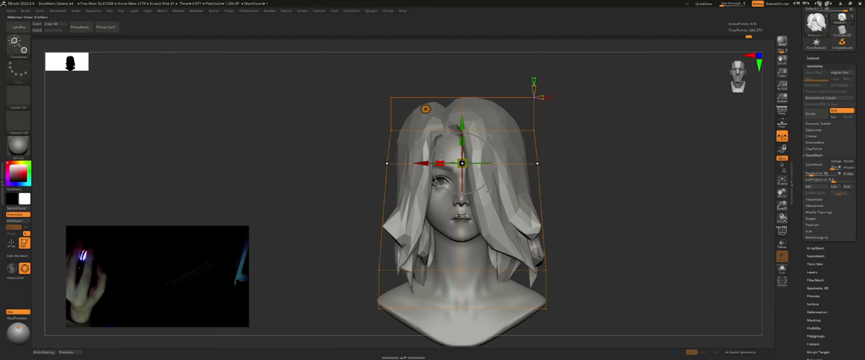
{"action": "left_click_drag", "start_coordinate": [382, 51], "coordinate": [514, 151], "text": "ctrl"}
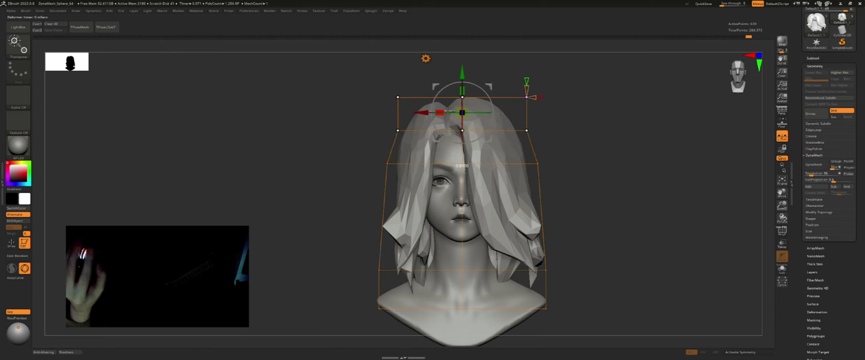
Switch back to the SnakeHook brush and zoom out around the head
{"action": "key", "text": "b"}
{"action": "key", "text": "s"}
{"action": "key", "text": "h"}
{"action": "mouse_move", "coordinate": [557, 101]}
{"action": "left_mouse_down", "text": "alt"}
{"action": "mouse_move", "coordinate": [550, 132]}
{"action": "mouse_move", "coordinate": [579, 110]}
{"action": "mouse_move", "coordinate": [583, 143]}
{"action": "mouse_move", "coordinate": [539, 143]}
{"action": "mouse_move", "coordinate": [547, 143]}
{"action": "mouse_move", "coordinate": [522, 187]}
{"action": "mouse_move", "coordinate": [501, 173]}
{"action": "mouse_move", "coordinate": [517, 153]}
{"action": "mouse_move", "coordinate": [541, 154]}
{"action": "left_mouse_up", "text": "alt"}
Orbit around the back and side of the hair while adjusting brush size
{"action": "key", "text": "ctrl"}
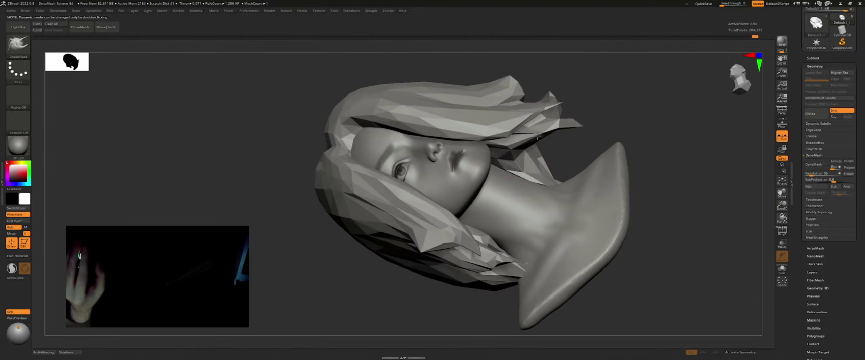
{"action": "key", "text": "s"}
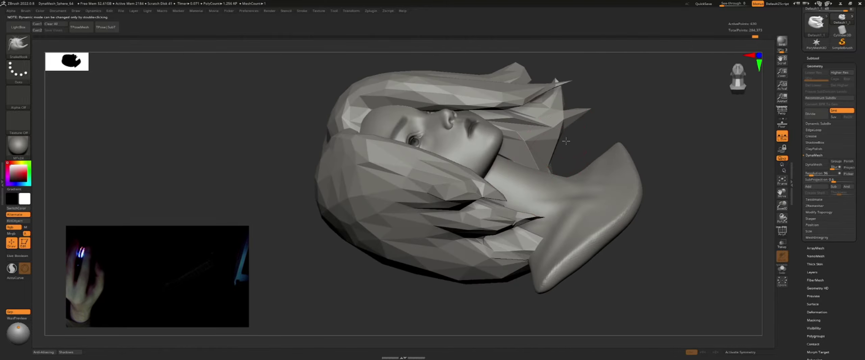
{"action": "left_click_drag", "start_coordinate": [546, 154], "coordinate": [598, 139]}
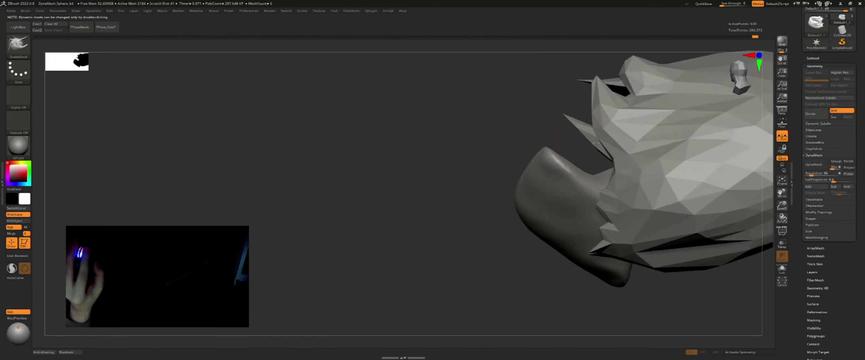
{"action": "mouse_move", "coordinate": [583, 194]}
{"action": "left_mouse_down"}
{"action": "mouse_move", "coordinate": [571, 185]}
{"action": "mouse_move", "coordinate": [580, 199]}
{"action": "mouse_move", "coordinate": [585, 179]}
{"action": "mouse_move", "coordinate": [572, 238]}
{"action": "mouse_move", "coordinate": [568, 179]}
{"action": "mouse_move", "coordinate": [562, 209]}
{"action": "mouse_move", "coordinate": [550, 187]}
{"action": "mouse_move", "coordinate": [575, 166]}
{"action": "mouse_move", "coordinate": [528, 187]}
{"action": "mouse_move", "coordinate": [526, 92]}
{"action": "mouse_move", "coordinate": [431, 181]}
{"action": "mouse_move", "coordinate": [422, 180]}
{"action": "left_mouse_up"}
{"action": "key", "text": "s"}
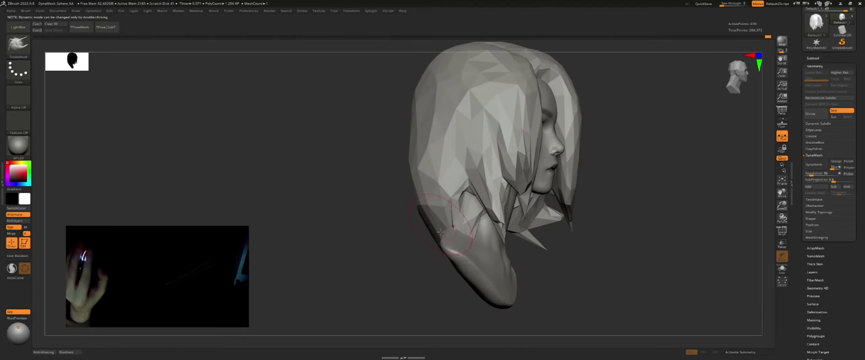
{"action": "left_click_drag", "start_coordinate": [440, 209], "coordinate": [454, 225]}
{"action": "mouse_move", "coordinate": [462, 247]}
{"action": "right_mouse_down"}
{"action": "mouse_move", "coordinate": [463, 227]}
{"action": "mouse_move", "coordinate": [480, 235]}
{"action": "mouse_move", "coordinate": [478, 224]}
{"action": "mouse_move", "coordinate": [498, 234]}
{"action": "mouse_move", "coordinate": [537, 222]}
{"action": "mouse_move", "coordinate": [542, 229]}
{"action": "mouse_move", "coordinate": [504, 236]}
{"action": "right_mouse_up"}
{"action": "key", "text": "s"}
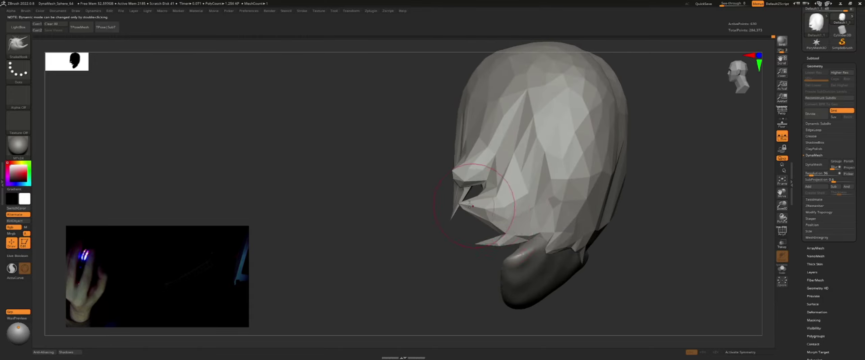
Pull the hair strand tip near the shoulder so it tapers down along the neck
{"action": "mouse_move", "coordinate": [472, 215]}
{"action": "right_mouse_down"}
{"action": "mouse_move", "coordinate": [547, 214]}
{"action": "mouse_move", "coordinate": [494, 223]}
{"action": "right_mouse_up"}
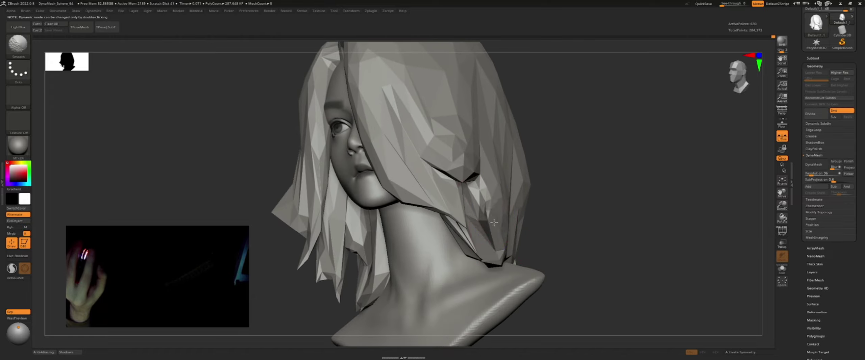
{"action": "right_click_drag", "start_coordinate": [494, 251], "coordinate": [520, 244]}
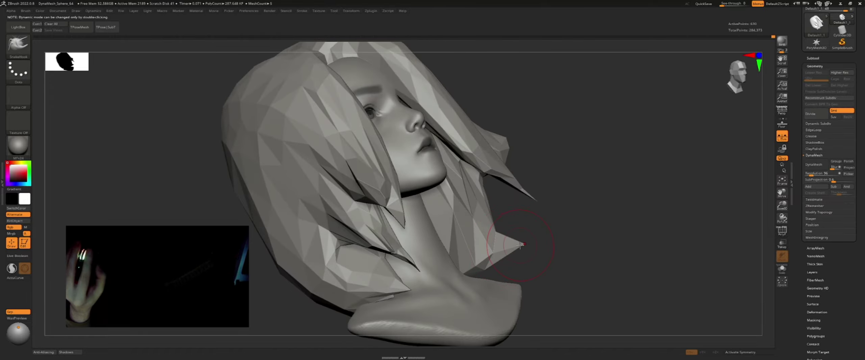
{"action": "mouse_move", "coordinate": [508, 298]}
{"action": "right_mouse_down"}
{"action": "mouse_move", "coordinate": [487, 268]}
{"action": "mouse_move", "coordinate": [470, 274]}
{"action": "mouse_move", "coordinate": [487, 261]}
{"action": "mouse_move", "coordinate": [501, 207]}
{"action": "right_mouse_up"}
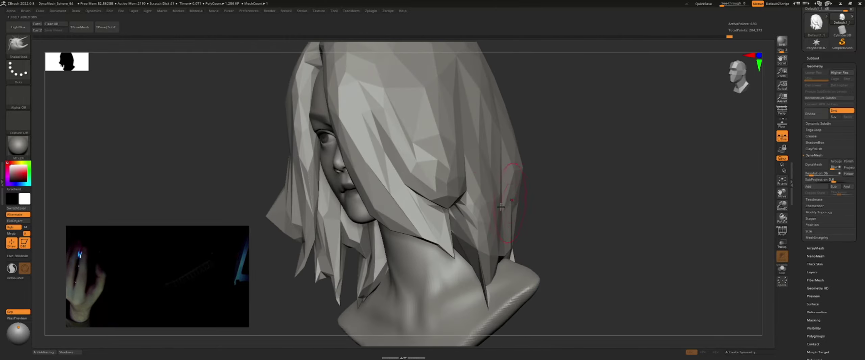
{"action": "mouse_move", "coordinate": [513, 236]}
{"action": "right_mouse_down"}
{"action": "mouse_move", "coordinate": [492, 245]}
{"action": "mouse_move", "coordinate": [523, 281]}
{"action": "right_mouse_up"}
{"action": "left_click_drag", "start_coordinate": [497, 269], "coordinate": [484, 269]}
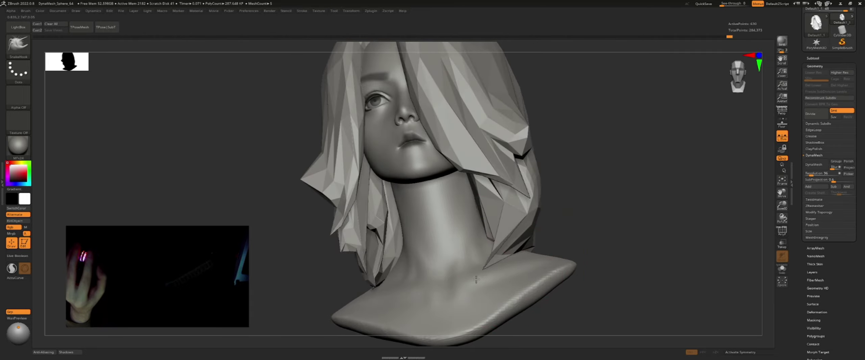
{"action": "right_click_drag", "start_coordinate": [476, 279], "coordinate": [514, 249]}
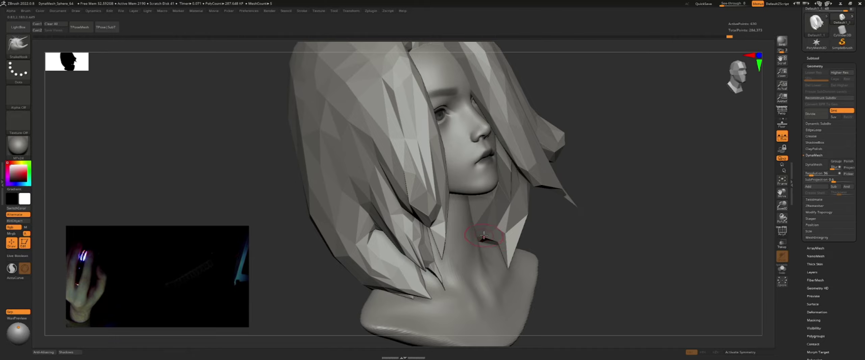
{"action": "mouse_move", "coordinate": [489, 250]}
{"action": "right_mouse_down"}
{"action": "mouse_move", "coordinate": [511, 246]}
{"action": "mouse_move", "coordinate": [510, 223]}
{"action": "mouse_move", "coordinate": [524, 239]}
{"action": "mouse_move", "coordinate": [513, 238]}
{"action": "mouse_move", "coordinate": [518, 249]}
{"action": "right_mouse_up"}
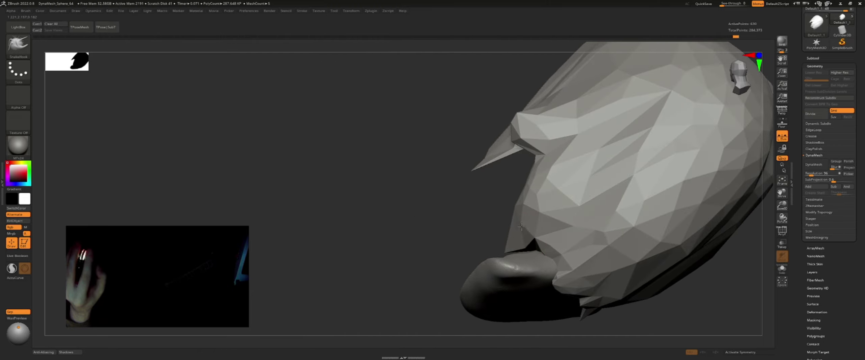
Make the hair the active subtool and orbit to inspect it from several sides
{"action": "key", "text": "f"}
{"action": "right_click_drag", "start_coordinate": [514, 183], "coordinate": [556, 184], "text": "shift"}
{"action": "left_click", "coordinate": [542, 130], "text": "alt"}
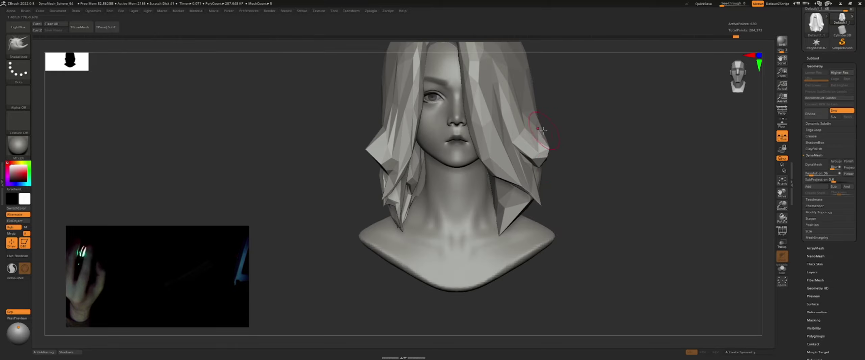
{"action": "mouse_move", "coordinate": [542, 120]}
{"action": "left_mouse_down"}
{"action": "mouse_move", "coordinate": [541, 168]}
{"action": "mouse_move", "coordinate": [550, 170]}
{"action": "left_mouse_up"}
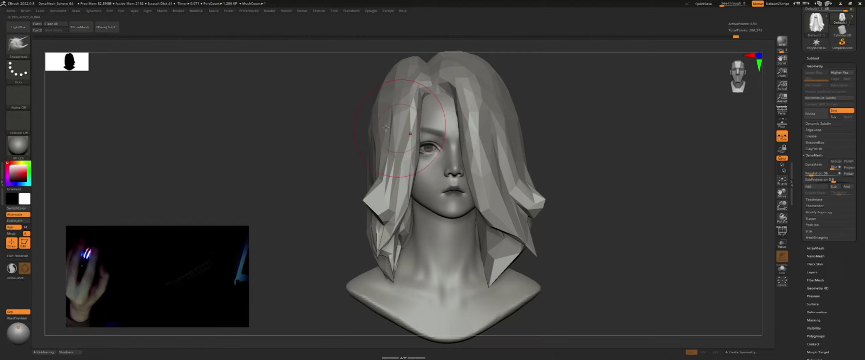
{"action": "mouse_move", "coordinate": [378, 122]}
{"action": "left_mouse_down"}
{"action": "mouse_move", "coordinate": [382, 152]}
{"action": "mouse_move", "coordinate": [355, 158]}
{"action": "mouse_move", "coordinate": [366, 154]}
{"action": "left_mouse_up"}
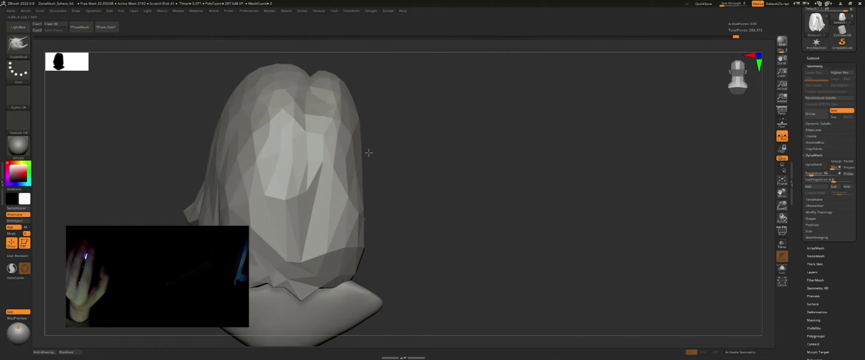
{"action": "mouse_move", "coordinate": [290, 159]}
{"action": "left_mouse_down"}
{"action": "mouse_move", "coordinate": [270, 216]}
{"action": "mouse_move", "coordinate": [285, 169]}
{"action": "mouse_move", "coordinate": [344, 154]}
{"action": "mouse_move", "coordinate": [371, 193]}
{"action": "mouse_move", "coordinate": [352, 139]}
{"action": "mouse_move", "coordinate": [348, 145]}
{"action": "mouse_move", "coordinate": [402, 149]}
{"action": "left_mouse_up"}
{"action": "key", "text": "f"}
Zoom in on the head and reshape the faceted hair at the crown
{"action": "mouse_move", "coordinate": [401, 178]}
{"action": "left_mouse_down"}
{"action": "mouse_move", "coordinate": [387, 216]}
{"action": "mouse_move", "coordinate": [498, 191]}
{"action": "left_mouse_up"}
{"action": "left_click_drag", "start_coordinate": [401, 187], "coordinate": [385, 142]}
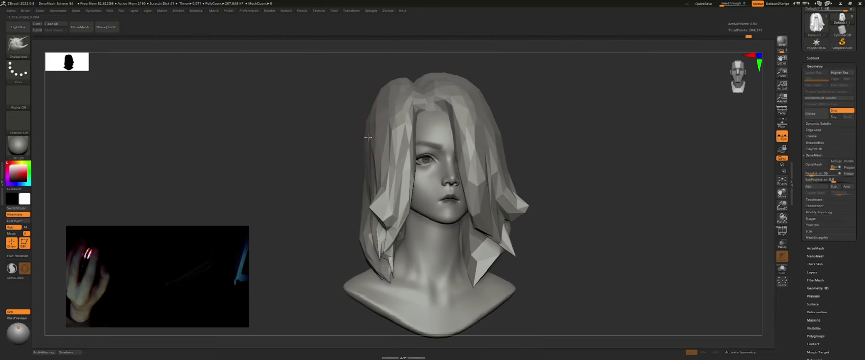
{"action": "right_click_drag", "start_coordinate": [386, 142], "coordinate": [413, 91]}
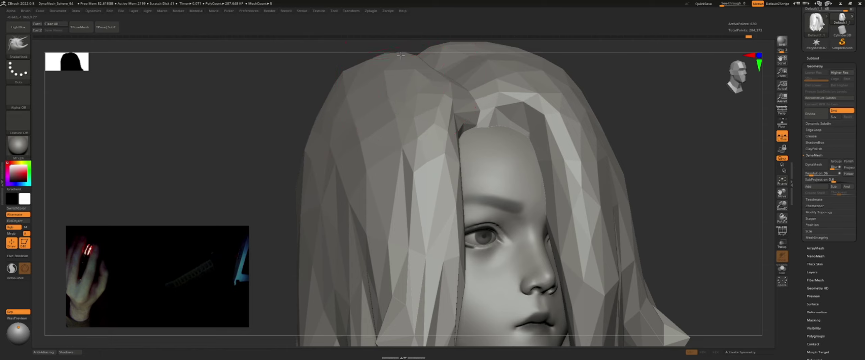
{"action": "right_click_drag", "start_coordinate": [420, 64], "coordinate": [428, 89], "text": "alt"}
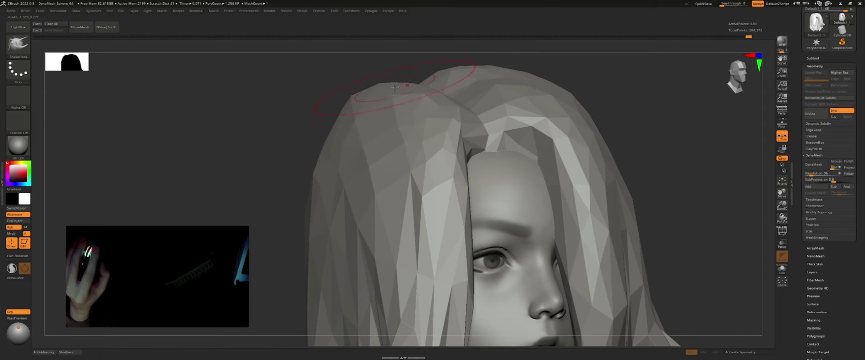
{"action": "right_click_drag", "start_coordinate": [347, 107], "coordinate": [366, 106]}
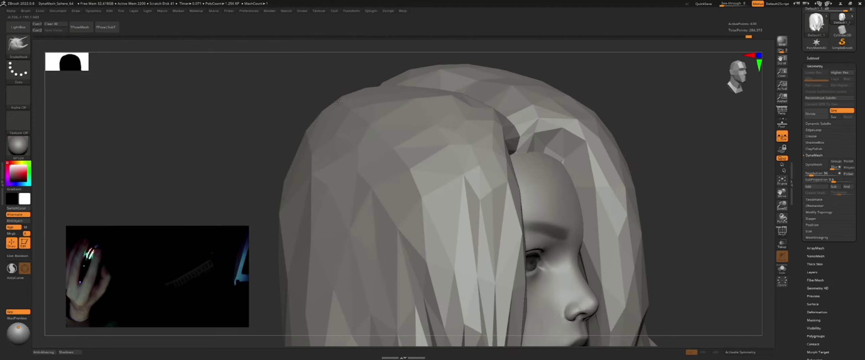
{"action": "mouse_move", "coordinate": [473, 113]}
{"action": "right_mouse_down", "text": "ctrl"}
{"action": "mouse_move", "coordinate": [466, 101]}
{"action": "mouse_move", "coordinate": [496, 122]}
{"action": "right_mouse_up", "text": "ctrl"}
{"action": "left_click_drag", "start_coordinate": [496, 122], "coordinate": [495, 102]}
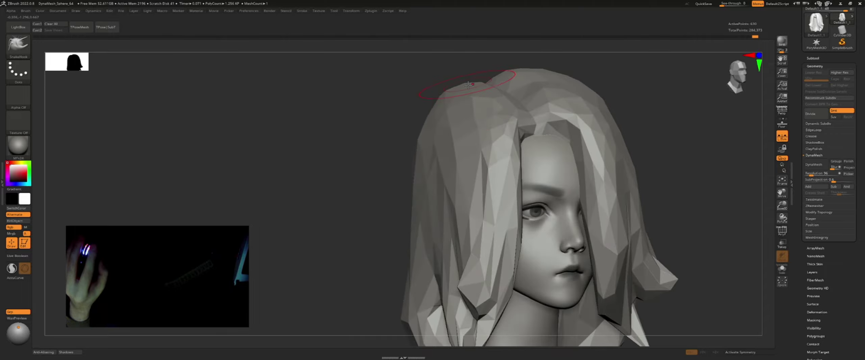
{"action": "mouse_move", "coordinate": [476, 97]}
{"action": "right_mouse_down", "text": "ctrl"}
{"action": "mouse_move", "coordinate": [467, 127]}
{"action": "mouse_move", "coordinate": [499, 152]}
{"action": "right_mouse_up", "text": "ctrl"}
Set a new brush size and rotate the head to review the hair
{"action": "key", "text": "s"}
{"action": "left_click", "coordinate": [500, 149]}
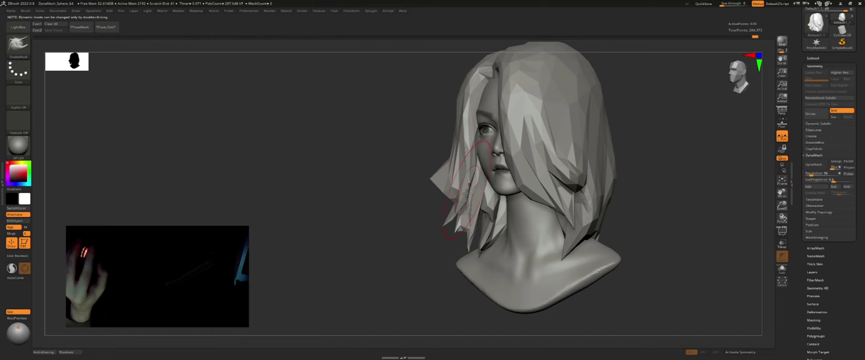
{"action": "mouse_move", "coordinate": [480, 199]}
{"action": "right_mouse_down"}
{"action": "mouse_move", "coordinate": [559, 190]}
{"action": "mouse_move", "coordinate": [492, 200]}
{"action": "mouse_move", "coordinate": [505, 198]}
{"action": "mouse_move", "coordinate": [504, 189]}
{"action": "mouse_move", "coordinate": [498, 198]}
{"action": "right_mouse_up"}
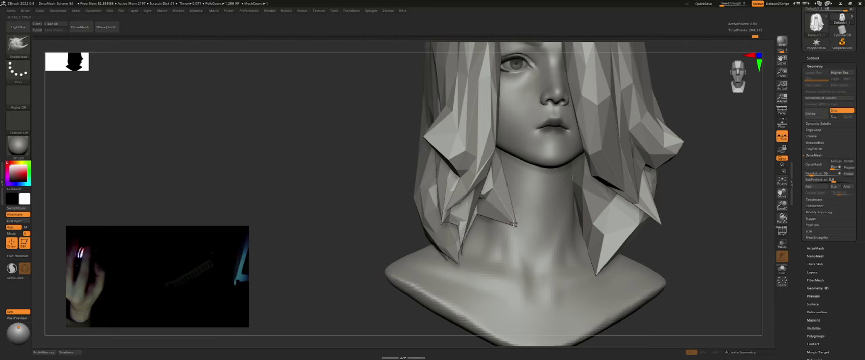
{"action": "mouse_move", "coordinate": [506, 213]}
{"action": "right_mouse_down"}
{"action": "mouse_move", "coordinate": [486, 195]}
{"action": "mouse_move", "coordinate": [494, 187]}
{"action": "mouse_move", "coordinate": [489, 200]}
{"action": "mouse_move", "coordinate": [507, 196]}
{"action": "right_mouse_up"}
Lasso-mask the upper spiky part of the hair
{"action": "key", "text": "ctrl"}
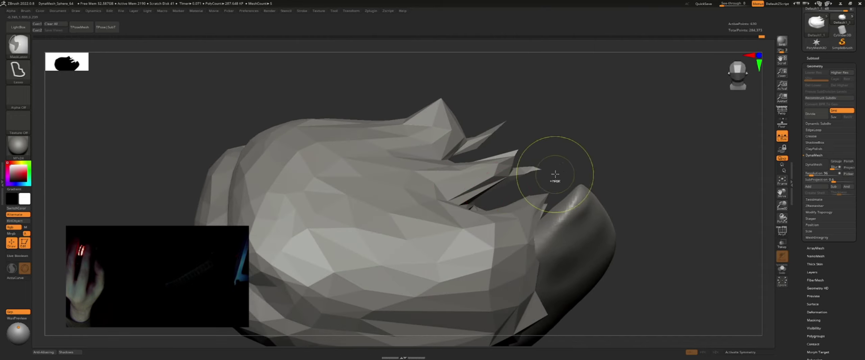
{"action": "left_click_drag", "start_coordinate": [492, 201], "coordinate": [541, 177], "text": "ctrl"}
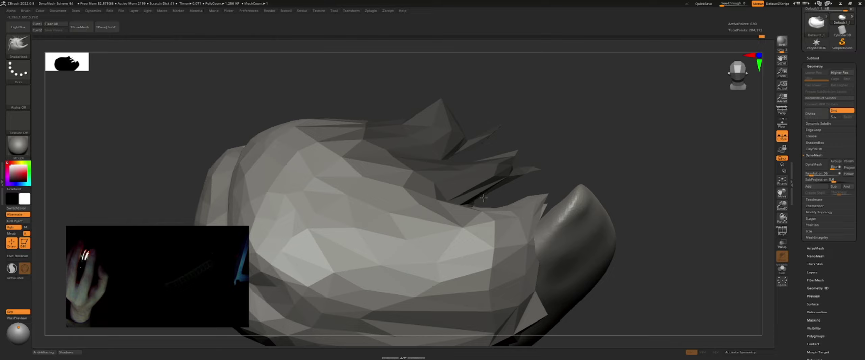
{"action": "mouse_move", "coordinate": [483, 198]}
{"action": "right_mouse_down"}
{"action": "mouse_move", "coordinate": [511, 205]}
{"action": "mouse_move", "coordinate": [477, 218]}
{"action": "right_mouse_up"}
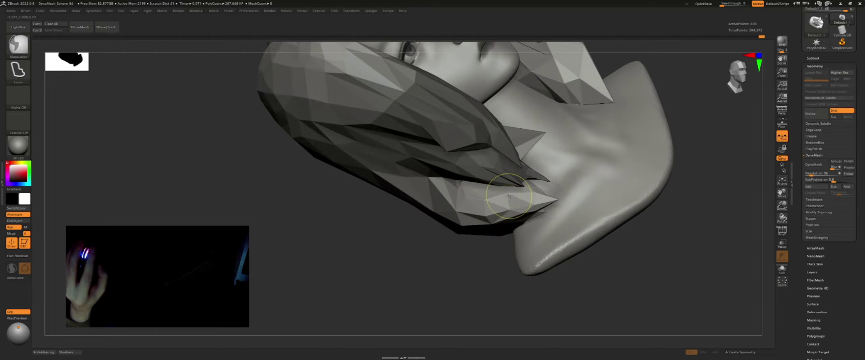
{"action": "mouse_move", "coordinate": [487, 190]}
{"action": "right_mouse_down", "text": "ctrl"}
{"action": "mouse_move", "coordinate": [636, 153]}
{"action": "mouse_move", "coordinate": [602, 171]}
{"action": "mouse_move", "coordinate": [540, 142]}
{"action": "mouse_move", "coordinate": [521, 174]}
{"action": "right_mouse_up", "text": "ctrl"}
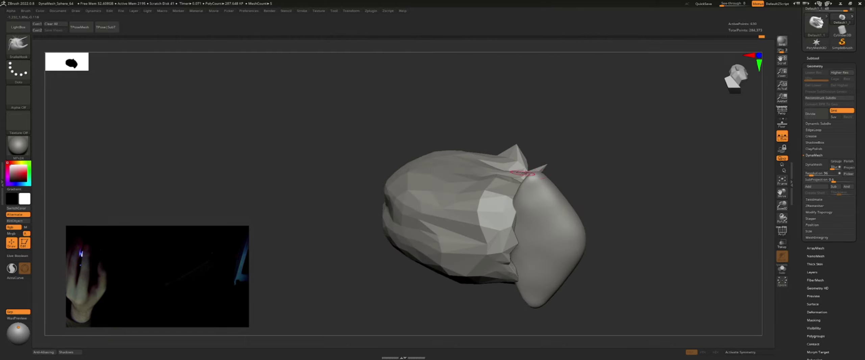
Pull the hair spike beside the face downward
{"action": "right_click_drag", "start_coordinate": [554, 144], "coordinate": [565, 157], "text": "ctrl"}
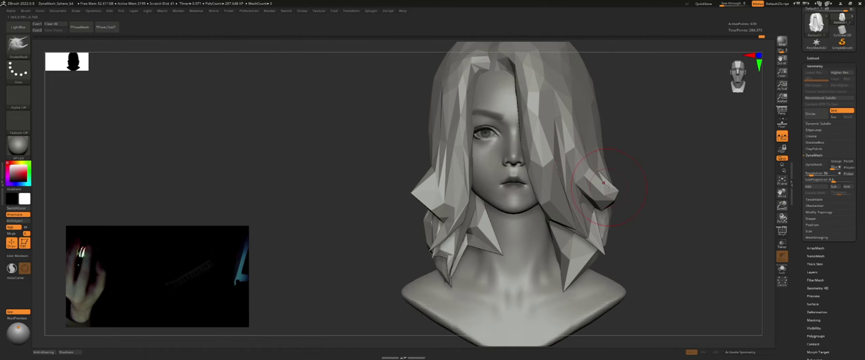
{"action": "mouse_move", "coordinate": [606, 186]}
{"action": "right_mouse_down"}
{"action": "mouse_move", "coordinate": [612, 191]}
{"action": "mouse_move", "coordinate": [579, 192]}
{"action": "right_mouse_up"}
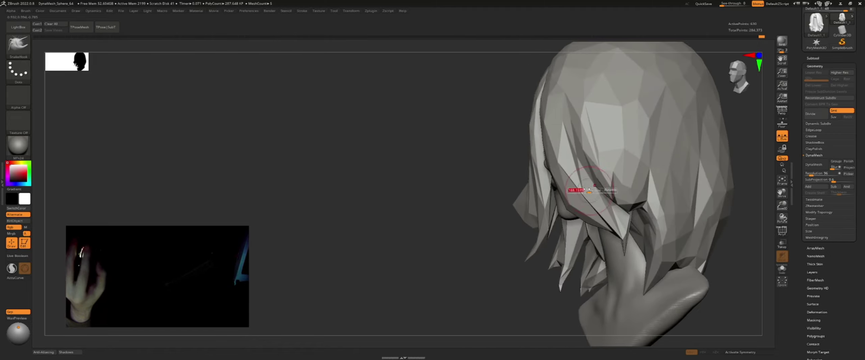
{"action": "mouse_move", "coordinate": [616, 175]}
{"action": "right_mouse_down"}
{"action": "mouse_move", "coordinate": [604, 187]}
{"action": "mouse_move", "coordinate": [589, 139]}
{"action": "right_mouse_up"}
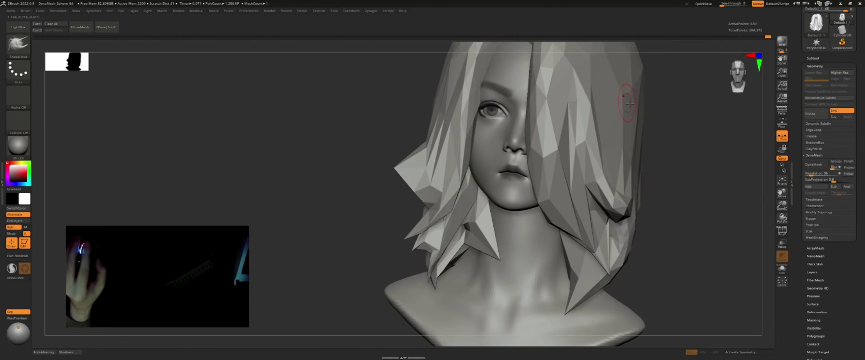
{"action": "mouse_move", "coordinate": [630, 104]}
{"action": "right_mouse_down", "text": "ctrl"}
{"action": "mouse_move", "coordinate": [627, 212]}
{"action": "mouse_move", "coordinate": [618, 212]}
{"action": "right_mouse_up", "text": "ctrl"}
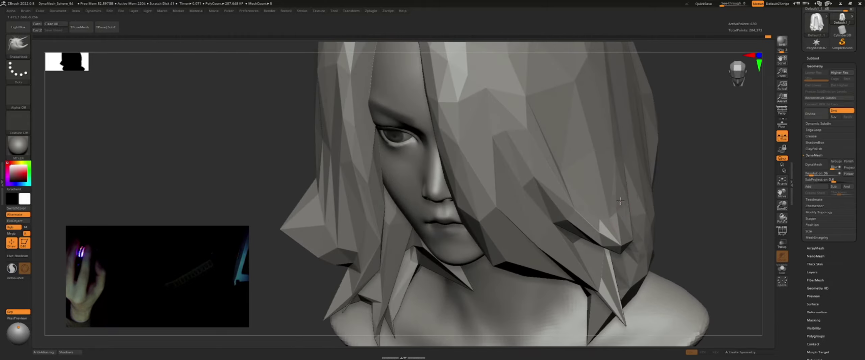
{"action": "mouse_move", "coordinate": [621, 158]}
{"action": "right_mouse_down"}
{"action": "mouse_move", "coordinate": [626, 202]}
{"action": "mouse_move", "coordinate": [620, 182]}
{"action": "mouse_move", "coordinate": [634, 169]}
{"action": "mouse_move", "coordinate": [629, 195]}
{"action": "mouse_move", "coordinate": [620, 184]}
{"action": "right_mouse_up"}
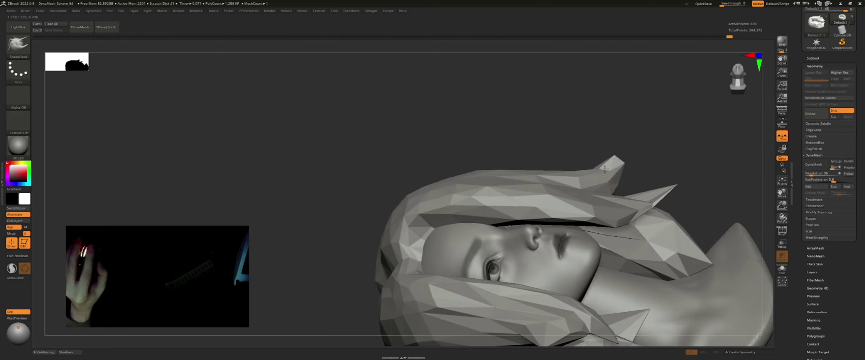
{"action": "mouse_move", "coordinate": [634, 156]}
{"action": "right_mouse_down"}
{"action": "mouse_move", "coordinate": [621, 164]}
{"action": "mouse_move", "coordinate": [634, 152]}
{"action": "mouse_move", "coordinate": [612, 144]}
{"action": "right_mouse_up"}
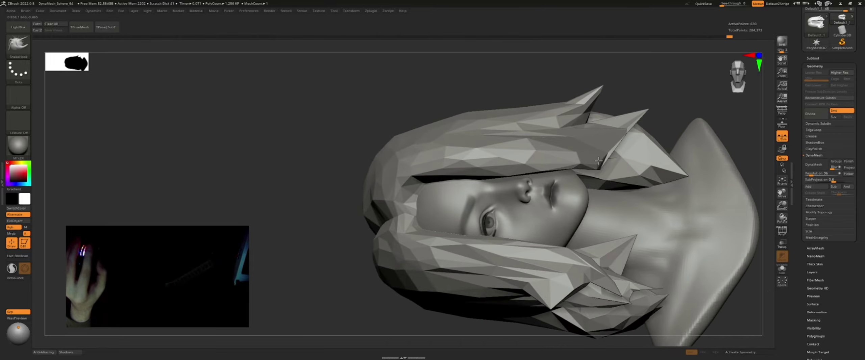
{"action": "mouse_move", "coordinate": [599, 161]}
{"action": "right_mouse_down"}
{"action": "mouse_move", "coordinate": [550, 152]}
{"action": "mouse_move", "coordinate": [578, 190]}
{"action": "right_mouse_up"}
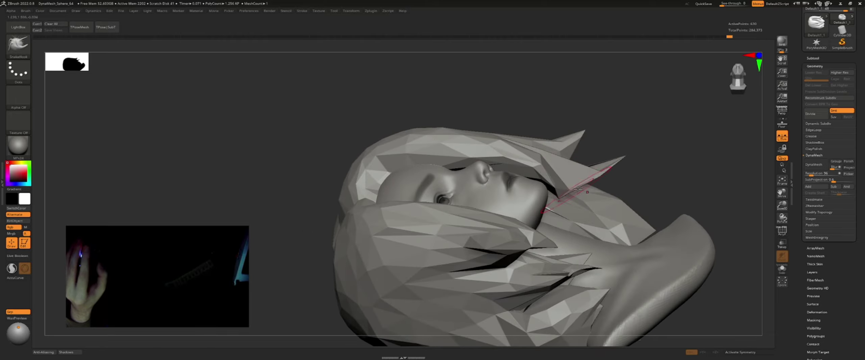
{"action": "left_click_drag", "start_coordinate": [612, 163], "coordinate": [618, 184]}
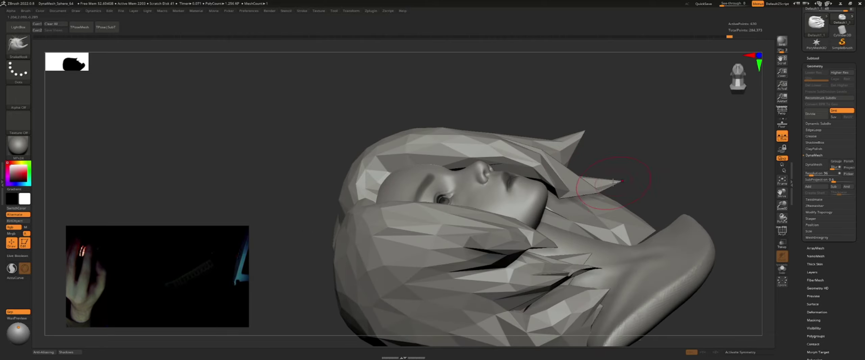
Reshape the thin hair spike into a broader fold
{"action": "mouse_move", "coordinate": [631, 182]}
{"action": "right_mouse_down"}
{"action": "mouse_move", "coordinate": [607, 186]}
{"action": "mouse_move", "coordinate": [596, 175]}
{"action": "mouse_move", "coordinate": [612, 168]}
{"action": "mouse_move", "coordinate": [610, 175]}
{"action": "right_mouse_up"}
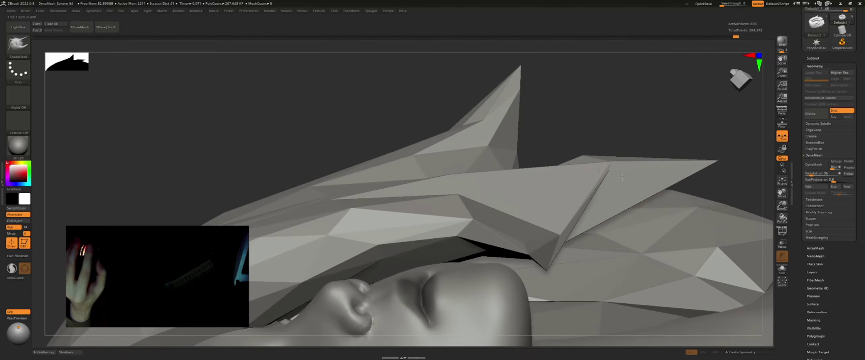
{"action": "left_click_drag", "start_coordinate": [609, 170], "coordinate": [636, 200]}
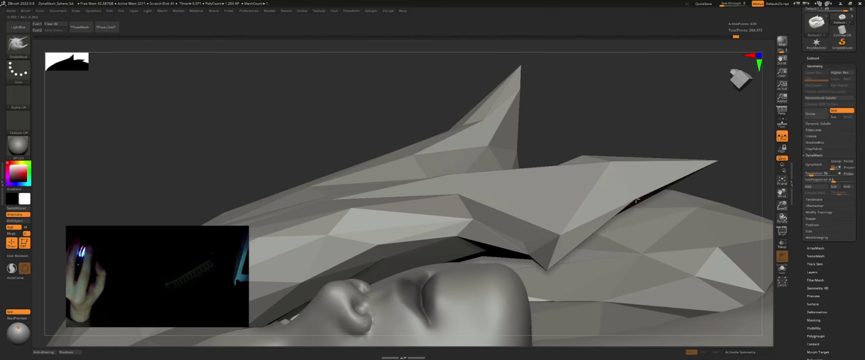
{"action": "right_click_drag", "start_coordinate": [565, 173], "coordinate": [581, 150]}
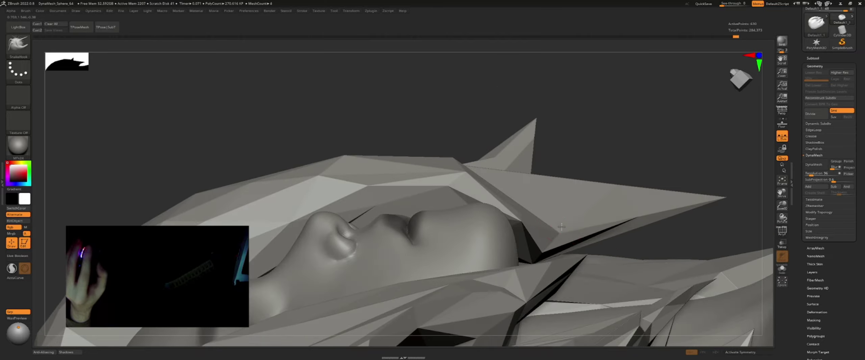
{"action": "right_click_drag", "start_coordinate": [566, 199], "coordinate": [560, 192]}
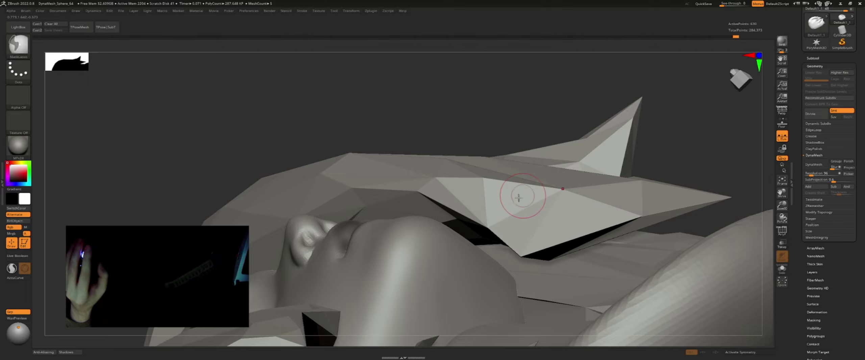
Lift the spike up and to the left into a new sharp fold
{"action": "mouse_move", "coordinate": [486, 196]}
{"action": "right_mouse_down"}
{"action": "mouse_move", "coordinate": [439, 169]}
{"action": "mouse_move", "coordinate": [520, 206]}
{"action": "mouse_move", "coordinate": [513, 203]}
{"action": "right_mouse_up"}
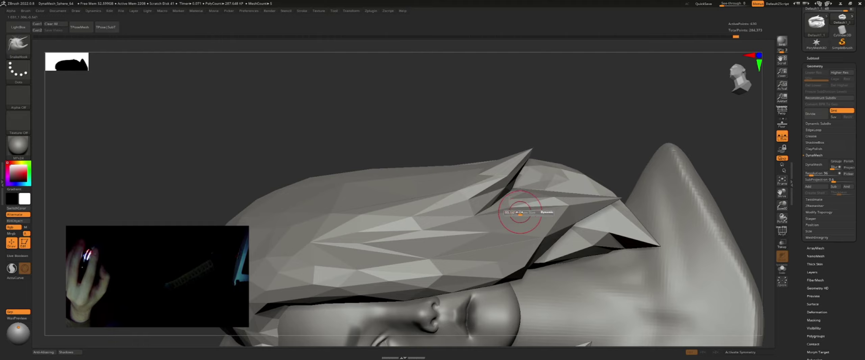
{"action": "mouse_move", "coordinate": [568, 209]}
{"action": "right_mouse_down", "text": "ctrl"}
{"action": "mouse_move", "coordinate": [525, 179]}
{"action": "mouse_move", "coordinate": [620, 203]}
{"action": "mouse_move", "coordinate": [606, 236]}
{"action": "mouse_move", "coordinate": [635, 204]}
{"action": "right_mouse_up", "text": "ctrl"}
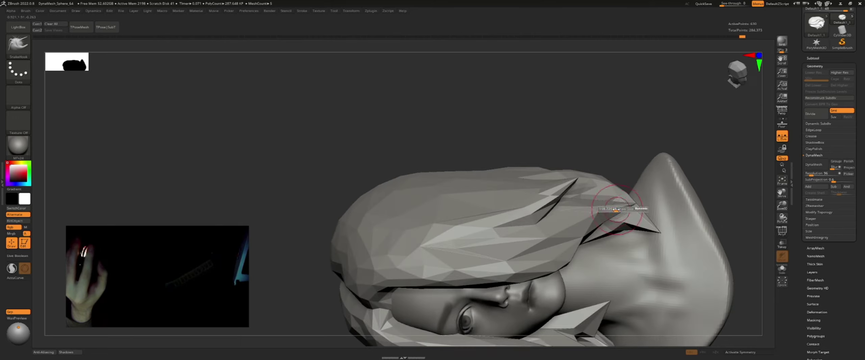
{"action": "left_click_drag", "start_coordinate": [632, 237], "coordinate": [611, 219]}
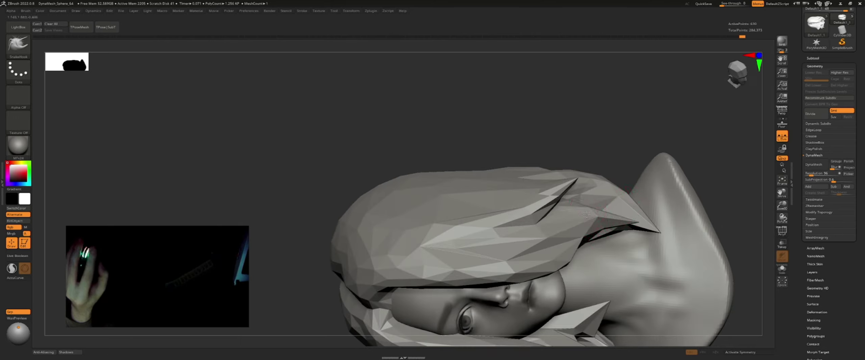
{"action": "mouse_move", "coordinate": [587, 214]}
{"action": "right_mouse_down"}
{"action": "mouse_move", "coordinate": [618, 212]}
{"action": "mouse_move", "coordinate": [596, 250]}
{"action": "mouse_move", "coordinate": [618, 128]}
{"action": "mouse_move", "coordinate": [585, 197]}
{"action": "mouse_move", "coordinate": [578, 181]}
{"action": "right_mouse_up"}
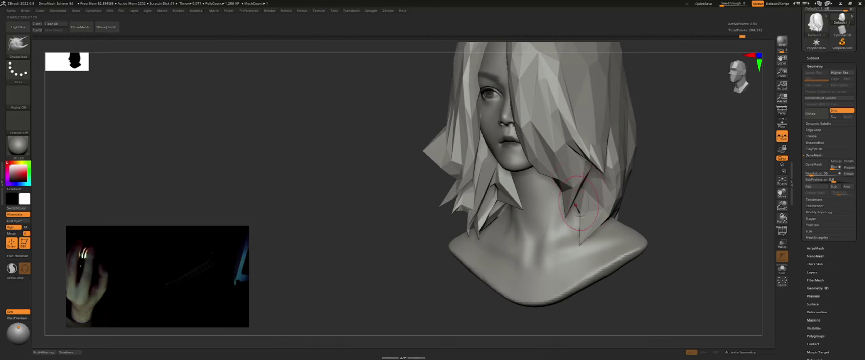
Orbit the bust through front, side-profile and three-quarter views, framing the head larger
{"action": "mouse_move", "coordinate": [576, 233]}
{"action": "right_mouse_down", "text": "ctrl"}
{"action": "mouse_move", "coordinate": [638, 202]}
{"action": "mouse_move", "coordinate": [579, 260]}
{"action": "right_mouse_up", "text": "ctrl"}
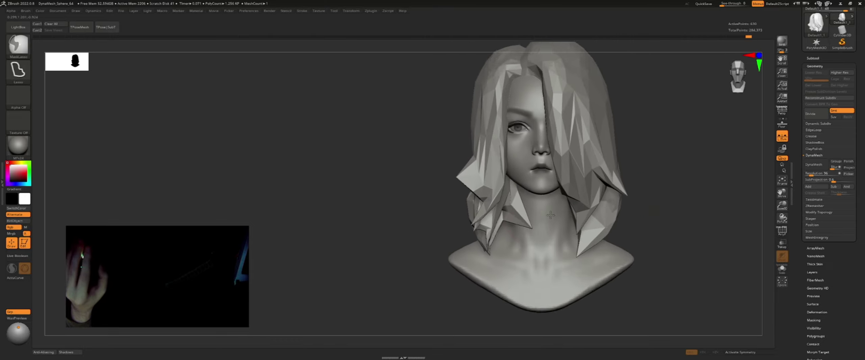
{"action": "mouse_move", "coordinate": [484, 268]}
{"action": "right_mouse_down"}
{"action": "mouse_move", "coordinate": [507, 274]}
{"action": "mouse_move", "coordinate": [505, 257]}
{"action": "right_mouse_up"}
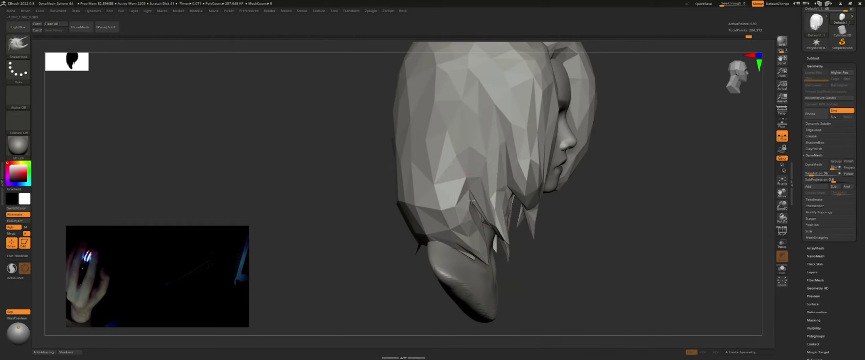
{"action": "mouse_move", "coordinate": [466, 182]}
{"action": "right_mouse_down"}
{"action": "mouse_move", "coordinate": [483, 222]}
{"action": "mouse_move", "coordinate": [459, 175]}
{"action": "mouse_move", "coordinate": [536, 228]}
{"action": "mouse_move", "coordinate": [514, 246]}
{"action": "mouse_move", "coordinate": [682, 185]}
{"action": "right_mouse_up"}
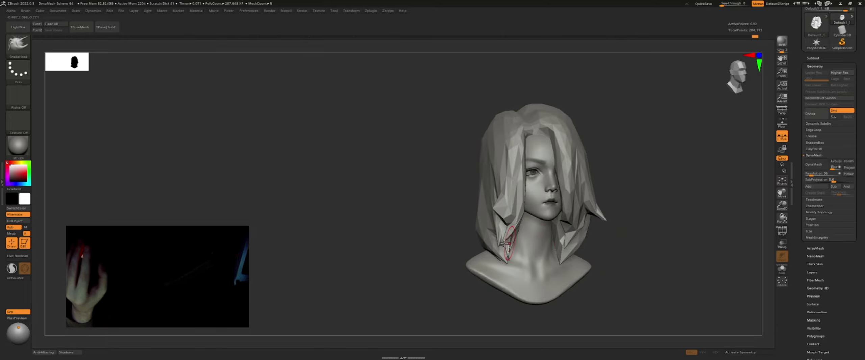
{"action": "right_click_drag", "start_coordinate": [506, 244], "coordinate": [483, 235], "text": "ctrl"}
Switch to the Move brush with the B, M, V shortcut
{"action": "key", "text": "b"}
{"action": "key", "text": "m"}
{"action": "key", "text": "v"}
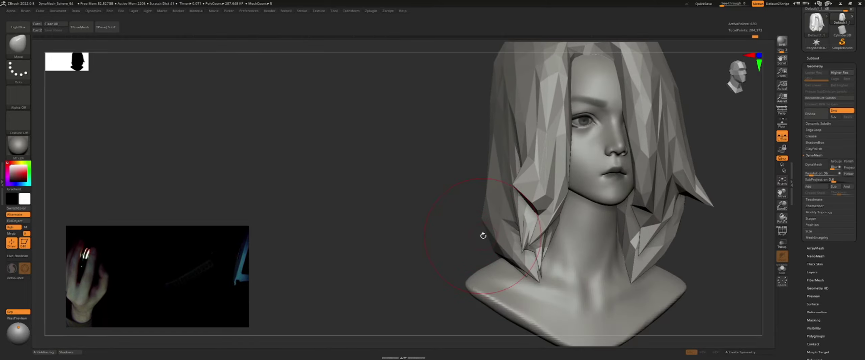
Drag the back hair's lower edge down toward the neck and reduce the Draw Size
{"action": "right_click_drag", "start_coordinate": [498, 225], "coordinate": [503, 228]}
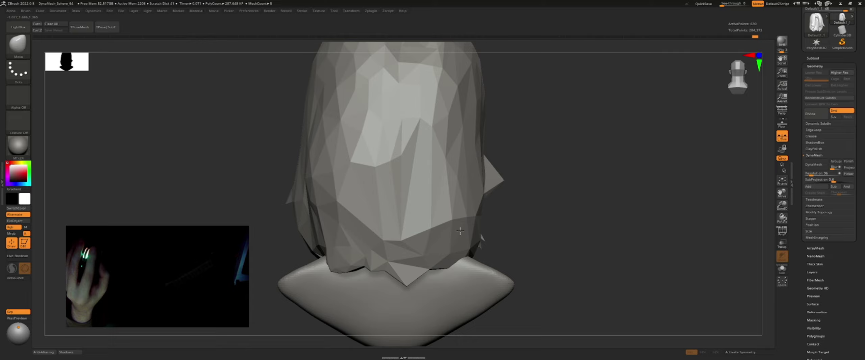
{"action": "right_click_drag", "start_coordinate": [461, 258], "coordinate": [501, 260], "text": "alt"}
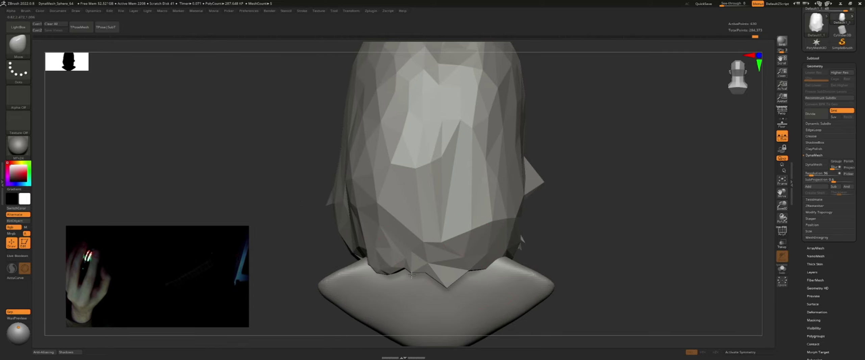
{"action": "right_click_drag", "start_coordinate": [384, 260], "coordinate": [375, 264]}
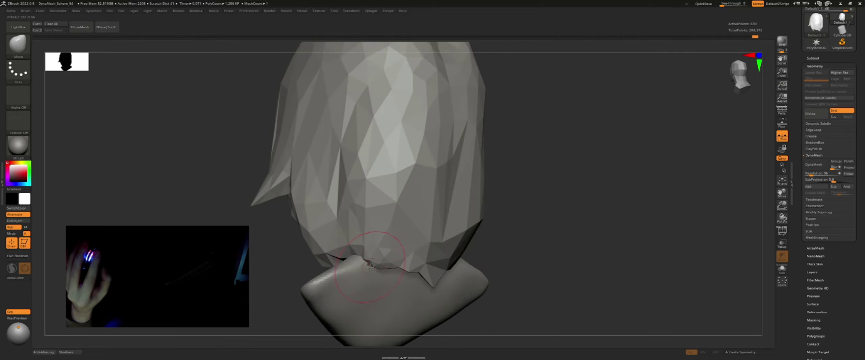
{"action": "mouse_move", "coordinate": [383, 269]}
{"action": "left_mouse_down"}
{"action": "mouse_move", "coordinate": [389, 278]}
{"action": "mouse_move", "coordinate": [385, 271]}
{"action": "left_mouse_up"}
{"action": "right_click_drag", "start_coordinate": [389, 270], "coordinate": [393, 270]}
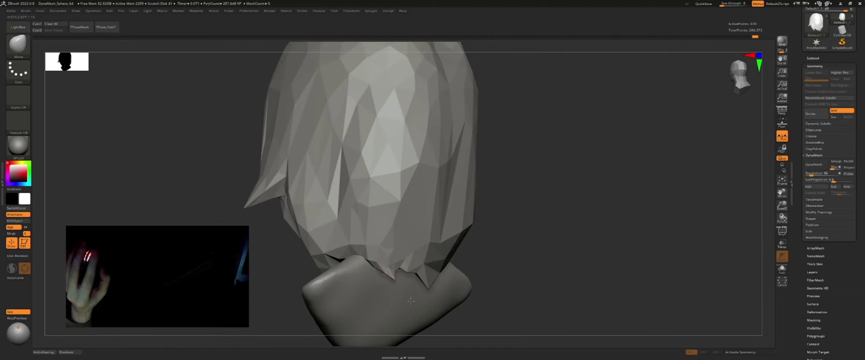
{"action": "mouse_move", "coordinate": [411, 301]}
{"action": "right_mouse_down"}
{"action": "mouse_move", "coordinate": [412, 216]}
{"action": "mouse_move", "coordinate": [404, 225]}
{"action": "mouse_move", "coordinate": [380, 216]}
{"action": "right_mouse_up"}
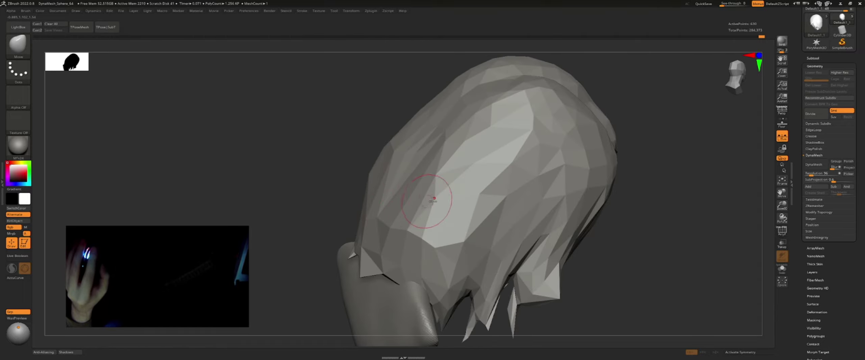
{"action": "mouse_move", "coordinate": [432, 201]}
{"action": "right_mouse_down"}
{"action": "mouse_move", "coordinate": [395, 213]}
{"action": "mouse_move", "coordinate": [424, 213]}
{"action": "mouse_move", "coordinate": [451, 191]}
{"action": "right_mouse_up"}
Turn the head upright, leave masking and adjust the brush Draw Size
{"action": "mouse_move", "coordinate": [394, 199]}
{"action": "left_mouse_down", "text": "shift"}
{"action": "mouse_move", "coordinate": [534, 243]}
{"action": "mouse_move", "coordinate": [509, 213]}
{"action": "left_mouse_up", "text": "shift"}
{"action": "key", "text": "f"}
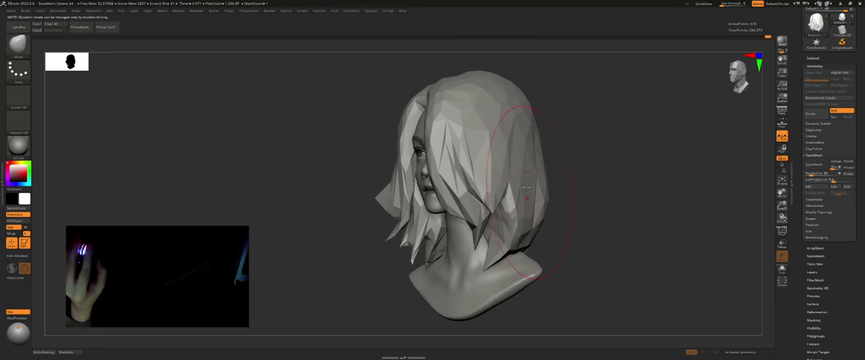
{"action": "left_click_drag", "start_coordinate": [533, 190], "coordinate": [351, 164]}
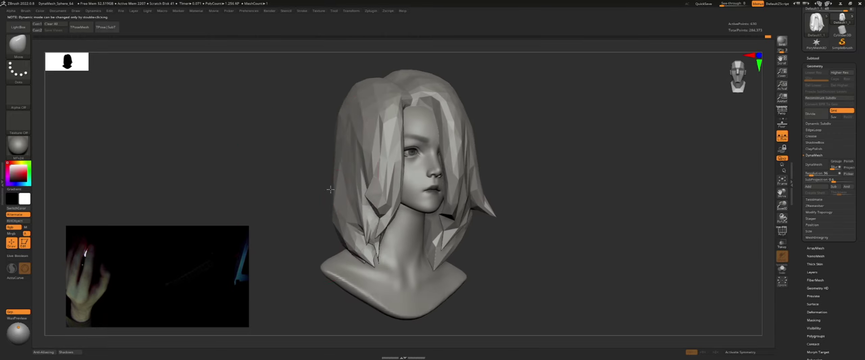
{"action": "mouse_move", "coordinate": [354, 206]}
{"action": "left_mouse_down"}
{"action": "mouse_move", "coordinate": [340, 206]}
{"action": "mouse_move", "coordinate": [379, 201]}
{"action": "mouse_move", "coordinate": [385, 210]}
{"action": "left_mouse_up"}
{"action": "key", "text": "s"}
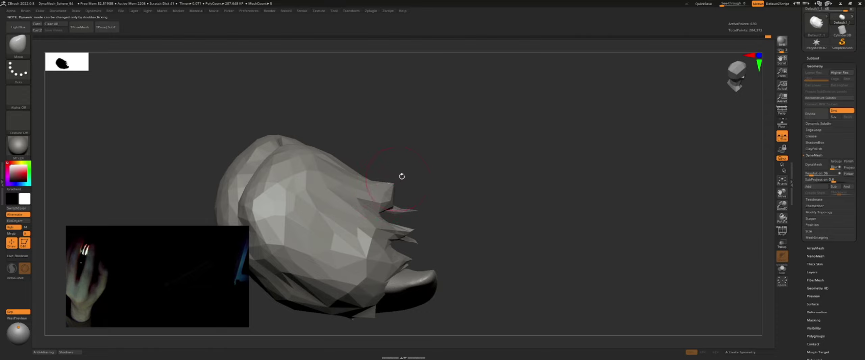
{"action": "left_click_drag", "start_coordinate": [402, 176], "coordinate": [383, 182]}
{"action": "key", "text": "s"}
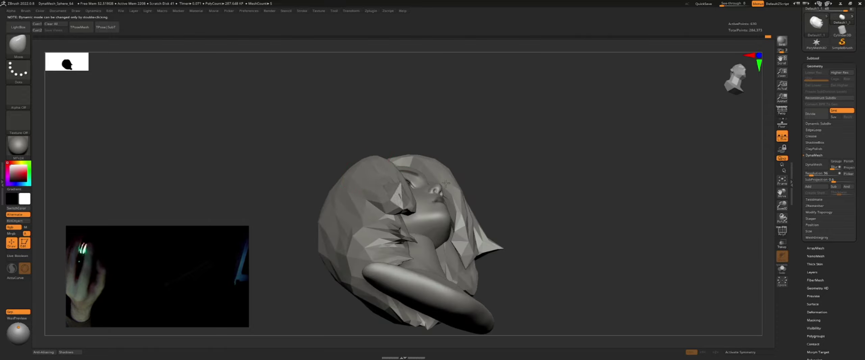
Move the hair lock beside the eye, checking it from three-quarter and front views
{"action": "left_click_drag", "start_coordinate": [446, 183], "coordinate": [338, 193]}
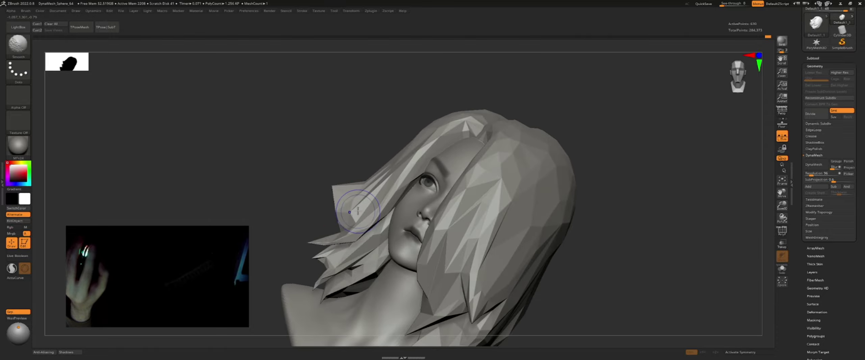
{"action": "mouse_move", "coordinate": [349, 212]}
{"action": "right_mouse_down"}
{"action": "mouse_move", "coordinate": [339, 221]}
{"action": "mouse_move", "coordinate": [352, 200]}
{"action": "mouse_move", "coordinate": [342, 190]}
{"action": "right_mouse_up"}
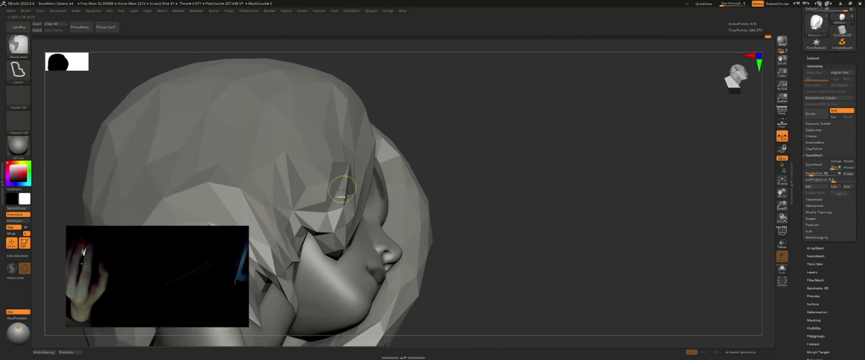
{"action": "right_click_drag", "start_coordinate": [313, 220], "coordinate": [375, 197]}
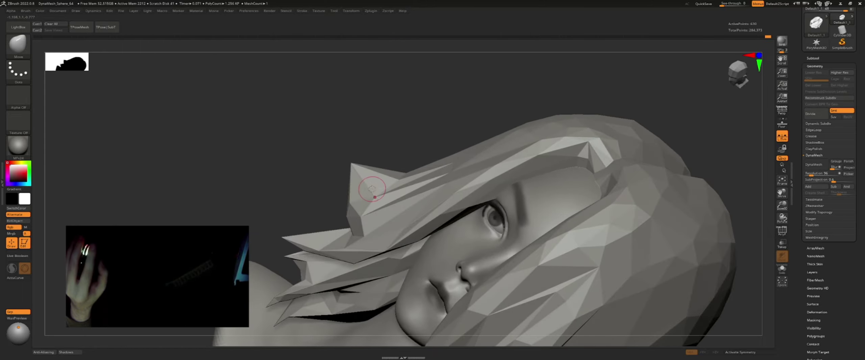
{"action": "right_click_drag", "start_coordinate": [389, 167], "coordinate": [354, 167]}
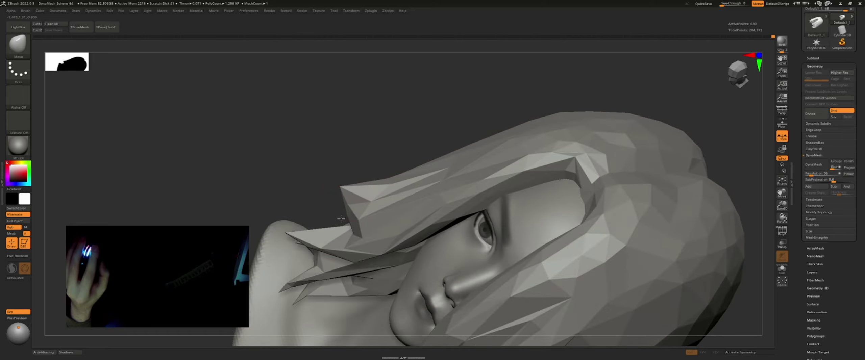
{"action": "mouse_move", "coordinate": [341, 219]}
{"action": "right_mouse_down"}
{"action": "mouse_move", "coordinate": [372, 203]}
{"action": "mouse_move", "coordinate": [365, 219]}
{"action": "mouse_move", "coordinate": [363, 205]}
{"action": "right_mouse_up"}
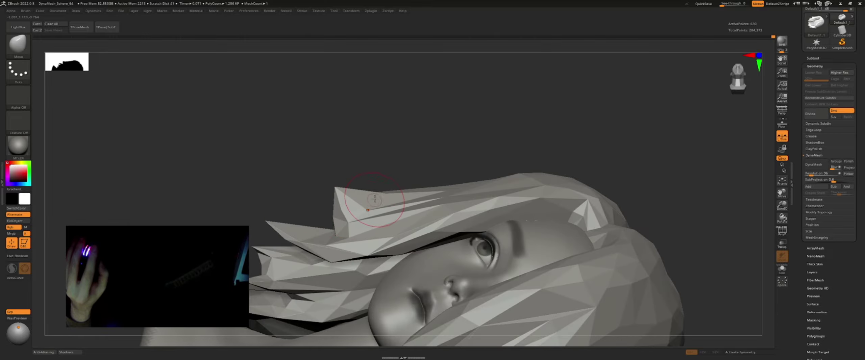
{"action": "right_click_drag", "start_coordinate": [375, 195], "coordinate": [518, 181]}
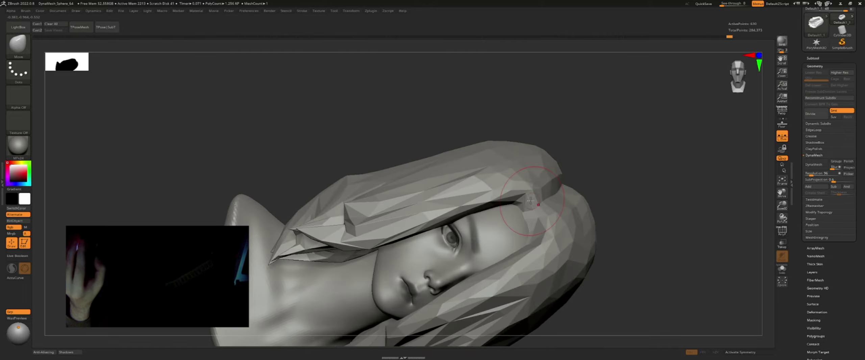
{"action": "mouse_move", "coordinate": [527, 180]}
{"action": "right_mouse_down"}
{"action": "mouse_move", "coordinate": [542, 190]}
{"action": "mouse_move", "coordinate": [507, 203]}
{"action": "mouse_move", "coordinate": [579, 195]}
{"action": "mouse_move", "coordinate": [574, 190]}
{"action": "mouse_move", "coordinate": [668, 212]}
{"action": "mouse_move", "coordinate": [618, 168]}
{"action": "mouse_move", "coordinate": [620, 177]}
{"action": "right_mouse_up"}
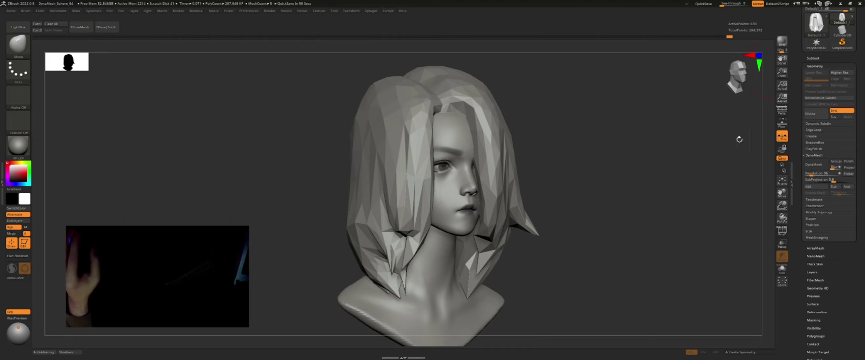
Enlarge the Move brush and drag the side hair spikes into thicker, sharper shards
{"action": "mouse_move", "coordinate": [522, 174]}
{"action": "left_mouse_down"}
{"action": "mouse_move", "coordinate": [527, 150]}
{"action": "mouse_move", "coordinate": [542, 172]}
{"action": "left_mouse_up"}
{"action": "key", "text": "s"}
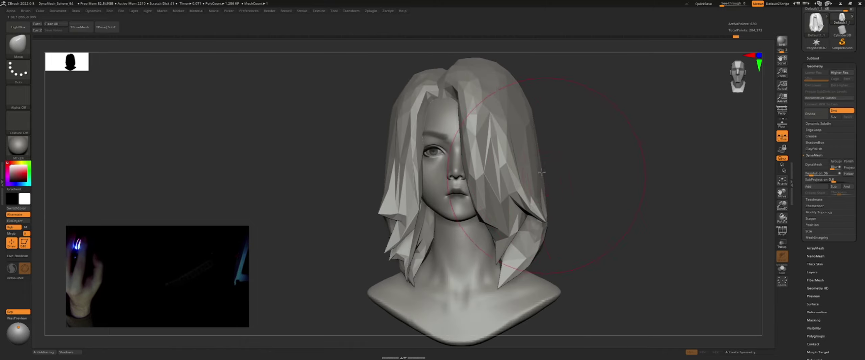
{"action": "left_click_drag", "start_coordinate": [520, 110], "coordinate": [502, 123]}
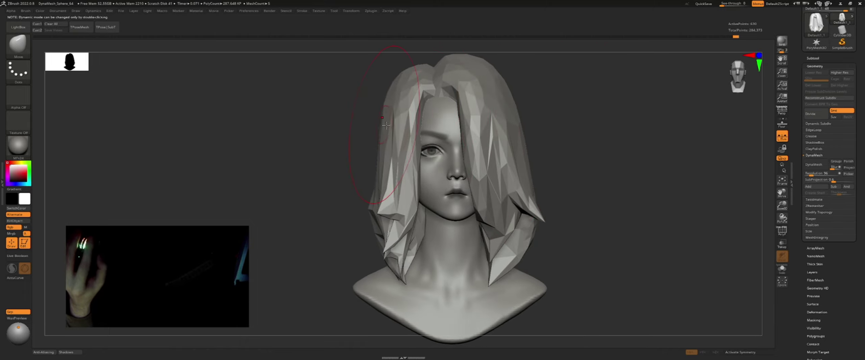
{"action": "mouse_move", "coordinate": [381, 109]}
{"action": "left_mouse_down"}
{"action": "mouse_move", "coordinate": [366, 111]}
{"action": "mouse_move", "coordinate": [361, 106]}
{"action": "mouse_move", "coordinate": [378, 115]}
{"action": "mouse_move", "coordinate": [355, 91]}
{"action": "mouse_move", "coordinate": [364, 98]}
{"action": "left_mouse_up"}
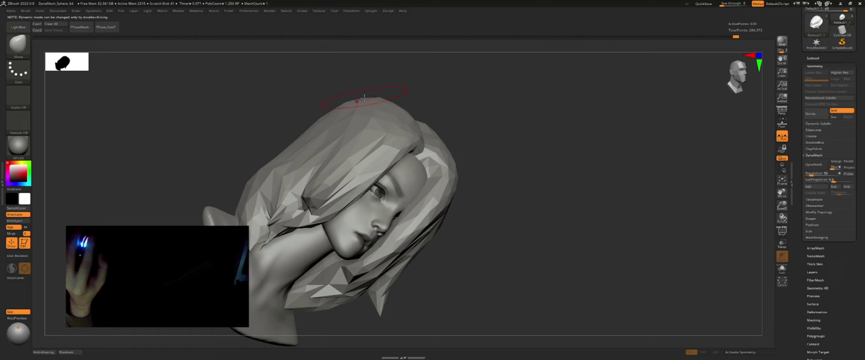
{"action": "mouse_move", "coordinate": [414, 124]}
{"action": "left_mouse_down"}
{"action": "mouse_move", "coordinate": [358, 129]}
{"action": "mouse_move", "coordinate": [349, 112]}
{"action": "mouse_move", "coordinate": [337, 127]}
{"action": "mouse_move", "coordinate": [375, 129]}
{"action": "mouse_move", "coordinate": [355, 139]}
{"action": "left_mouse_up"}
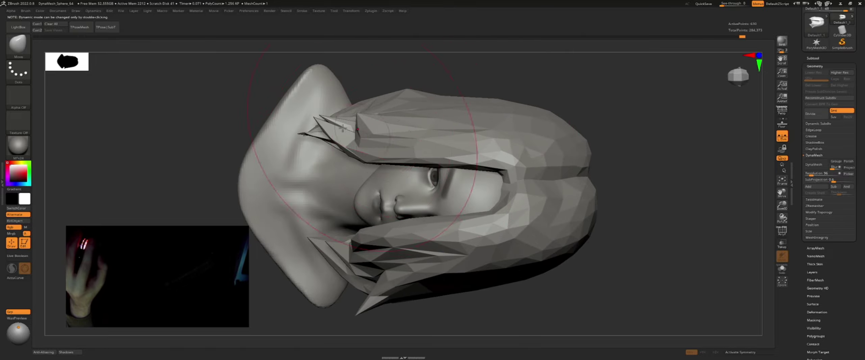
{"action": "key", "text": "f"}
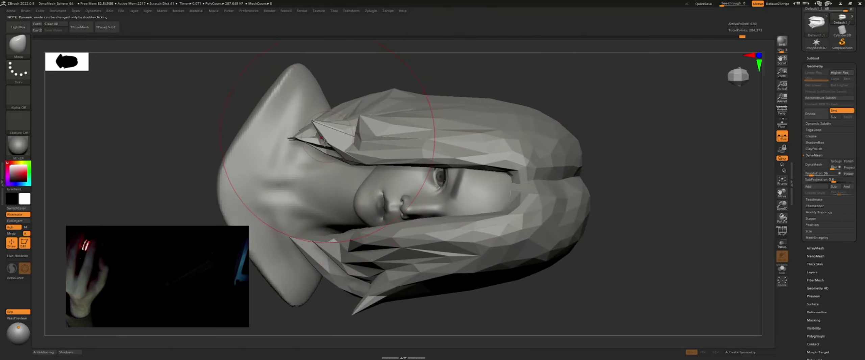
{"action": "mouse_move", "coordinate": [354, 139]}
{"action": "left_mouse_down"}
{"action": "mouse_move", "coordinate": [327, 157]}
{"action": "mouse_move", "coordinate": [425, 164]}
{"action": "left_mouse_up"}
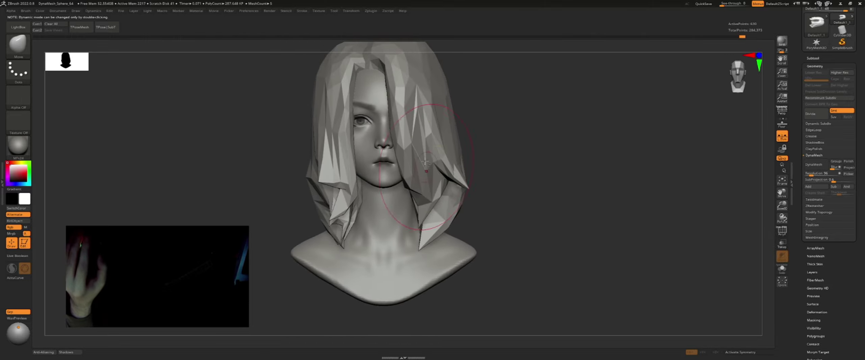
Select the hair subtool and orbit around it to check the front strands
{"action": "key", "text": "f"}
{"action": "left_click", "coordinate": [440, 184], "text": "alt"}
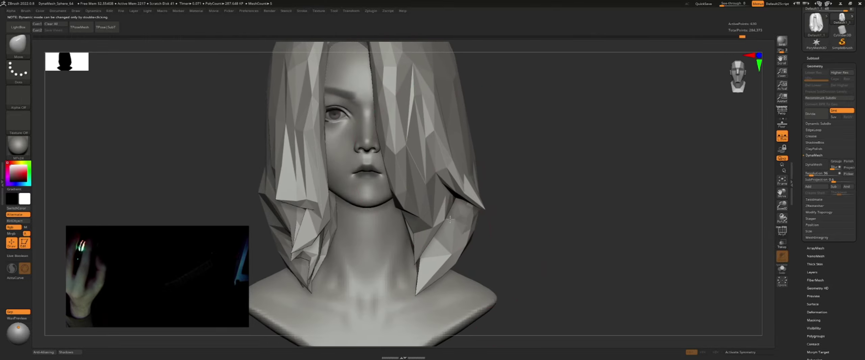
{"action": "left_click_drag", "start_coordinate": [439, 272], "coordinate": [474, 195]}
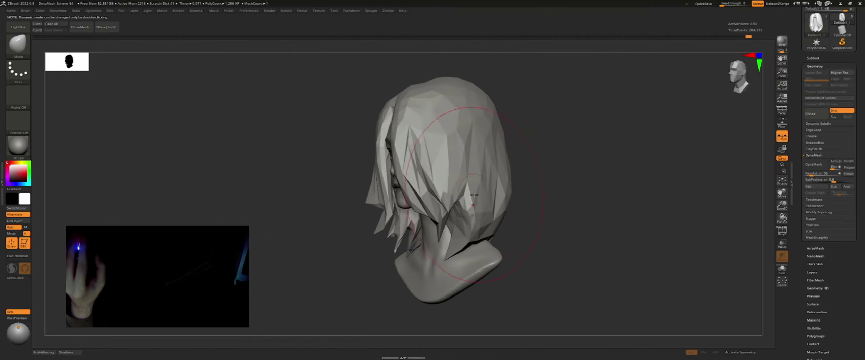
{"action": "left_click_drag", "start_coordinate": [459, 236], "coordinate": [468, 243]}
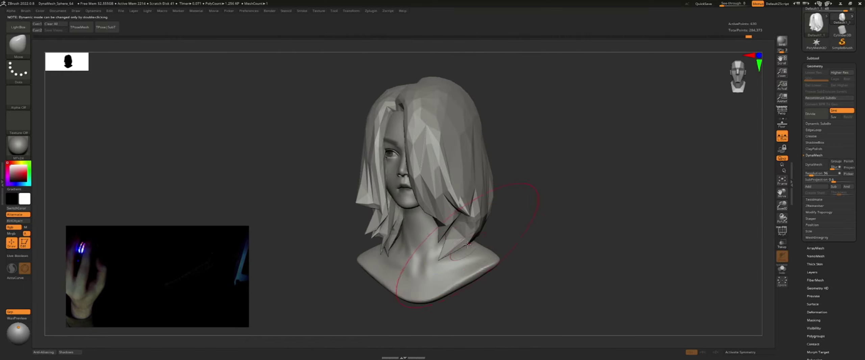
{"action": "right_click_drag", "start_coordinate": [466, 263], "coordinate": [444, 192]}
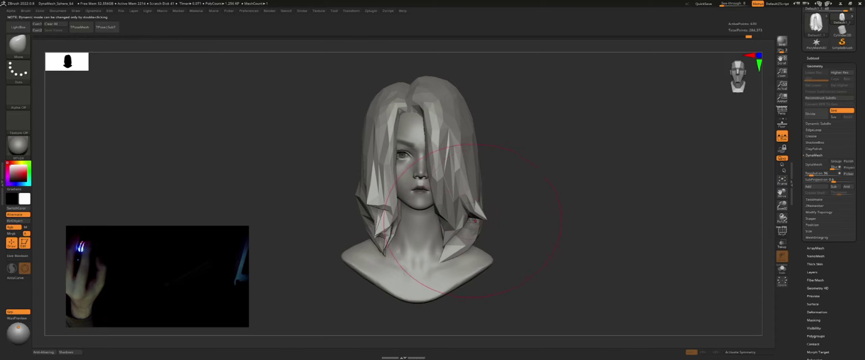
{"action": "right_click_drag", "start_coordinate": [471, 221], "coordinate": [486, 231]}
{"action": "mouse_move", "coordinate": [477, 252]}
{"action": "right_mouse_down"}
{"action": "mouse_move", "coordinate": [463, 267]}
{"action": "mouse_move", "coordinate": [451, 257]}
{"action": "mouse_move", "coordinate": [460, 263]}
{"action": "right_mouse_up"}
Resize the Move brush and push the front hair strands around the face
{"action": "key", "text": "s"}
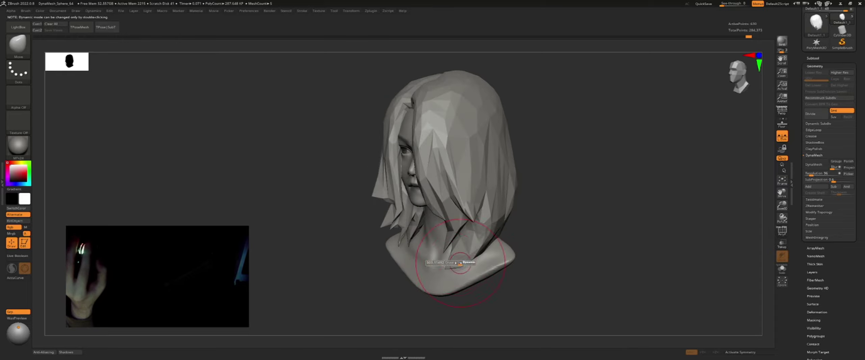
{"action": "mouse_move", "coordinate": [452, 298]}
{"action": "right_mouse_down"}
{"action": "mouse_move", "coordinate": [441, 253]}
{"action": "mouse_move", "coordinate": [456, 242]}
{"action": "mouse_move", "coordinate": [442, 193]}
{"action": "mouse_move", "coordinate": [457, 202]}
{"action": "right_mouse_up"}
{"action": "key", "text": "s"}
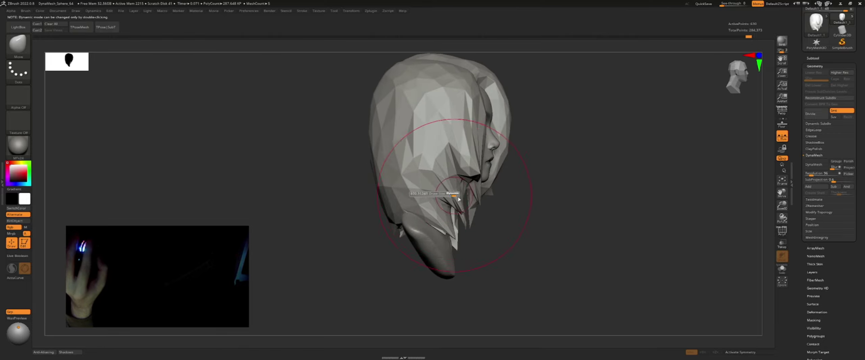
{"action": "left_click_drag", "start_coordinate": [439, 142], "coordinate": [479, 169]}
{"action": "mouse_move", "coordinate": [440, 112]}
{"action": "left_mouse_down"}
{"action": "mouse_move", "coordinate": [465, 157]}
{"action": "mouse_move", "coordinate": [484, 140]}
{"action": "left_mouse_up"}
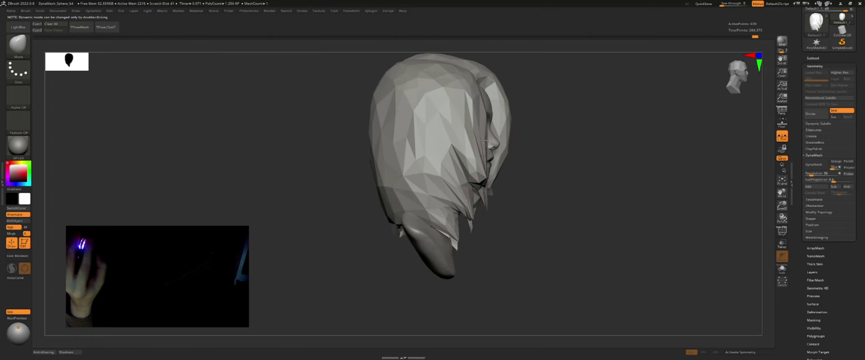
{"action": "right_click_drag", "start_coordinate": [478, 113], "coordinate": [466, 118]}
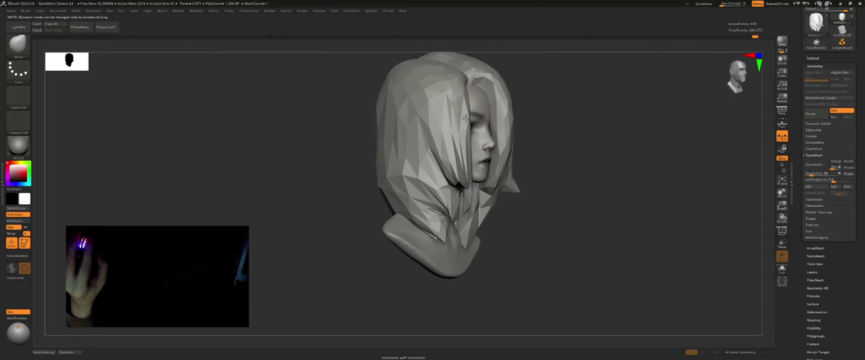
{"action": "mouse_move", "coordinate": [451, 191]}
{"action": "right_mouse_down"}
{"action": "mouse_move", "coordinate": [442, 222]}
{"action": "mouse_move", "coordinate": [456, 234]}
{"action": "mouse_move", "coordinate": [404, 187]}
{"action": "right_mouse_up"}
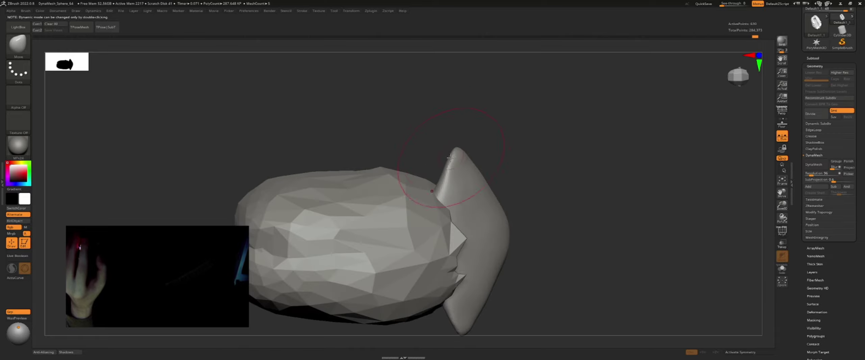
{"action": "mouse_move", "coordinate": [382, 167]}
{"action": "right_mouse_down"}
{"action": "mouse_move", "coordinate": [396, 198]}
{"action": "mouse_move", "coordinate": [364, 170]}
{"action": "right_mouse_up"}
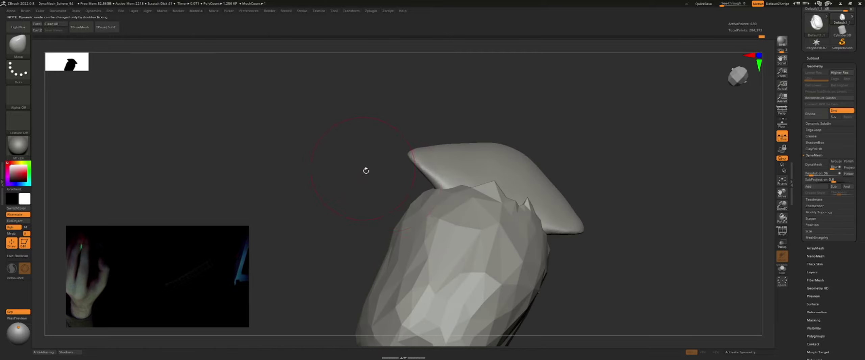
Reframe the bust front-on, undo the last change, and bring up the SubTool list
{"action": "mouse_move", "coordinate": [515, 181]}
{"action": "right_mouse_down"}
{"action": "mouse_move", "coordinate": [471, 108]}
{"action": "mouse_move", "coordinate": [485, 145]}
{"action": "right_mouse_up"}
{"action": "key", "text": "f"}
{"action": "key", "text": "s"}
{"action": "key", "text": "ctrl+z"}
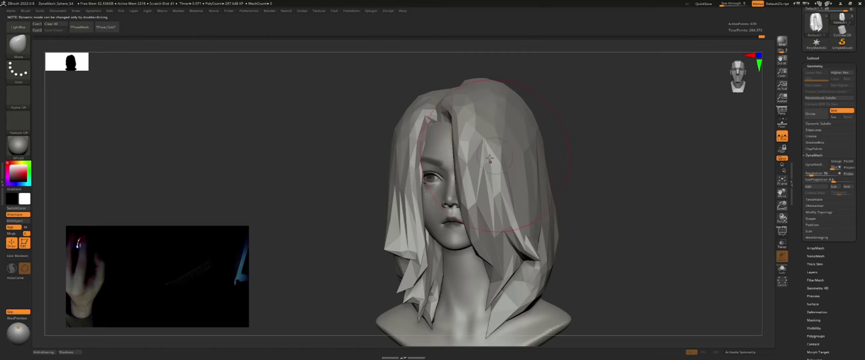
{"action": "right_click_drag", "start_coordinate": [405, 191], "coordinate": [408, 200]}
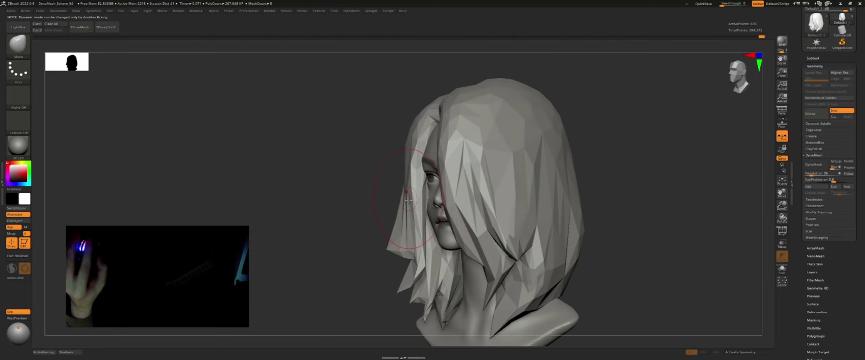
{"action": "mouse_move", "coordinate": [548, 202]}
{"action": "right_mouse_down"}
{"action": "mouse_move", "coordinate": [572, 155]}
{"action": "mouse_move", "coordinate": [862, 83]}
{"action": "right_mouse_up"}
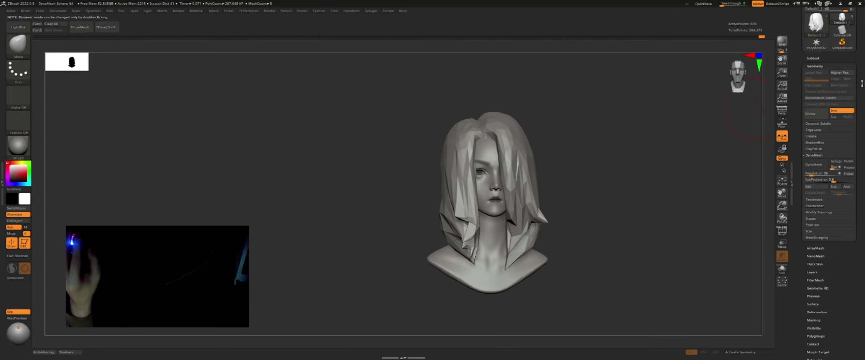
{"action": "left_click", "coordinate": [814, 66]}
Hide the Default1_1 hair subtool to expose the bald head
{"action": "left_click", "coordinate": [813, 58]}
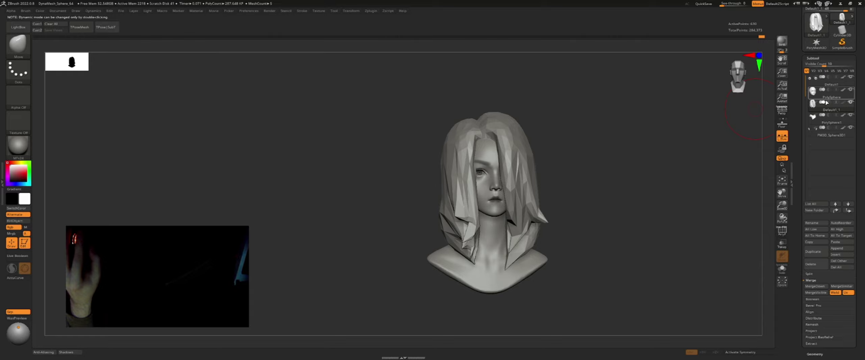
{"action": "left_click", "coordinate": [850, 102]}
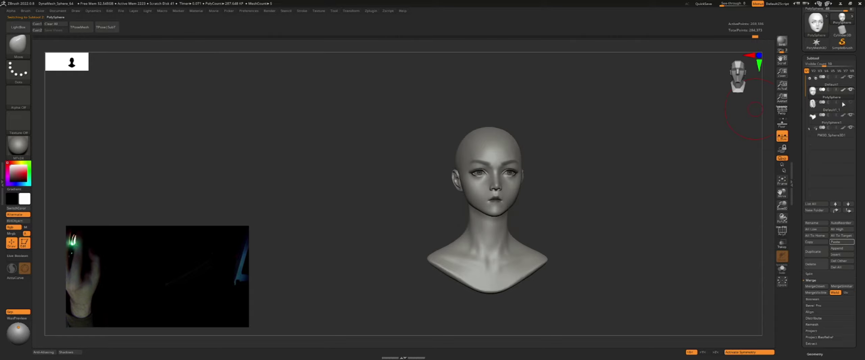
{"action": "mouse_move", "coordinate": [473, 161]}
{"action": "right_mouse_down", "text": "ctrl"}
{"action": "mouse_move", "coordinate": [551, 168]}
{"action": "mouse_move", "coordinate": [504, 147]}
{"action": "right_mouse_up", "text": "ctrl"}
Select the MaskPen brush and mask around both eyes
{"action": "key", "text": "ctrl"}
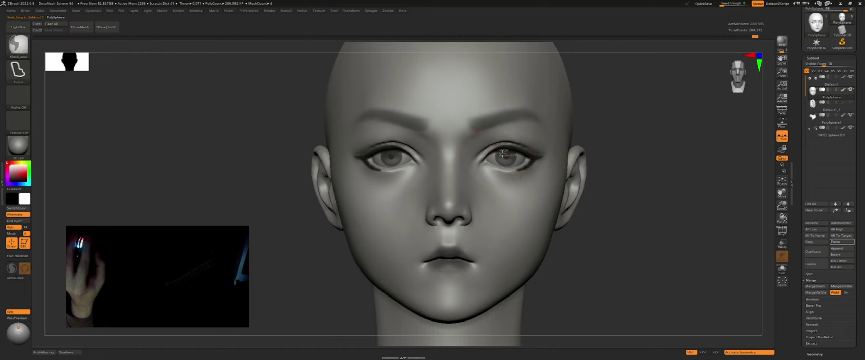
{"action": "key", "text": "space"}
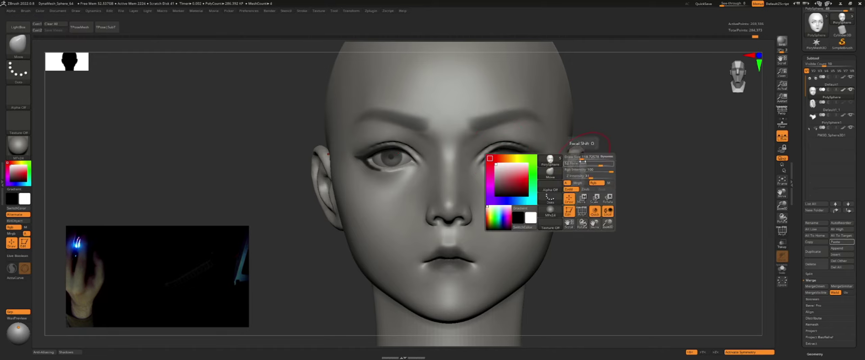
{"action": "left_click", "coordinate": [20, 43]}
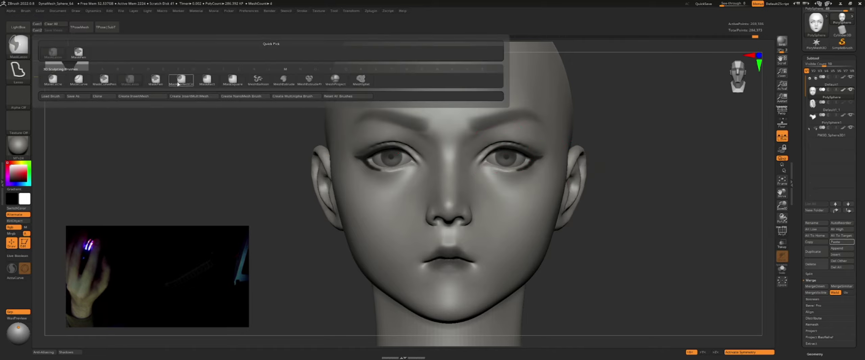
{"action": "left_click", "coordinate": [155, 79]}
{"action": "mouse_move", "coordinate": [527, 155]}
{"action": "left_mouse_down", "text": "ctrl"}
{"action": "mouse_move", "coordinate": [489, 169]}
{"action": "mouse_move", "coordinate": [528, 157]}
{"action": "mouse_move", "coordinate": [501, 149]}
{"action": "left_mouse_up", "text": "ctrl"}
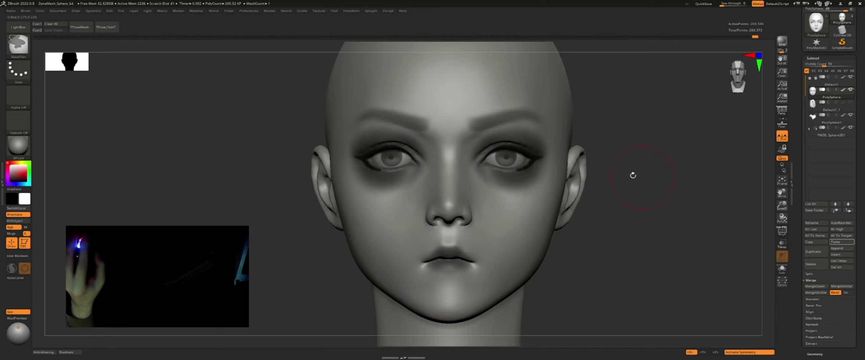
Invert the mask with Ctrl+I and nudge the eye regions vertically with Transpose Move
{"action": "key", "text": "w"}
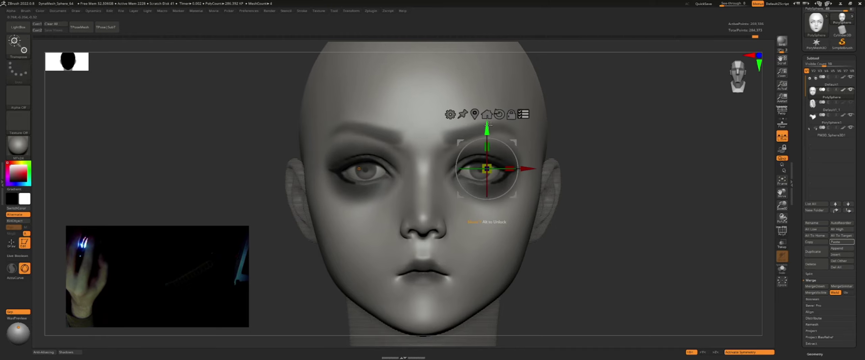
{"action": "key", "text": "ctrl+i"}
{"action": "left_click_drag", "start_coordinate": [489, 124], "coordinate": [487, 128]}
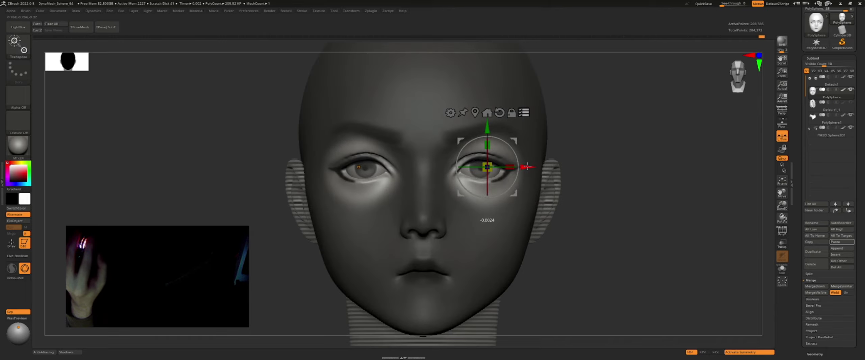
{"action": "mouse_move", "coordinate": [527, 167]}
{"action": "left_mouse_down"}
{"action": "mouse_move", "coordinate": [489, 155]}
{"action": "mouse_move", "coordinate": [574, 159]}
{"action": "left_mouse_up"}
Clear the eye mask and inspect the face from both three-quarter sides
{"action": "key", "text": "q"}
{"action": "key", "text": "f"}
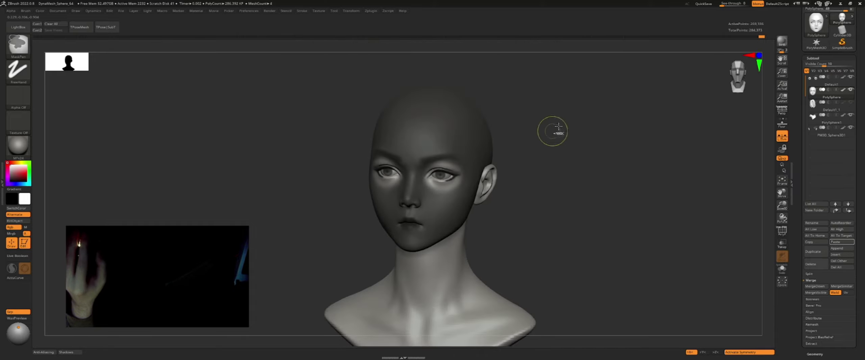
{"action": "left_click_drag", "start_coordinate": [650, 146], "coordinate": [453, 156], "text": "alt"}
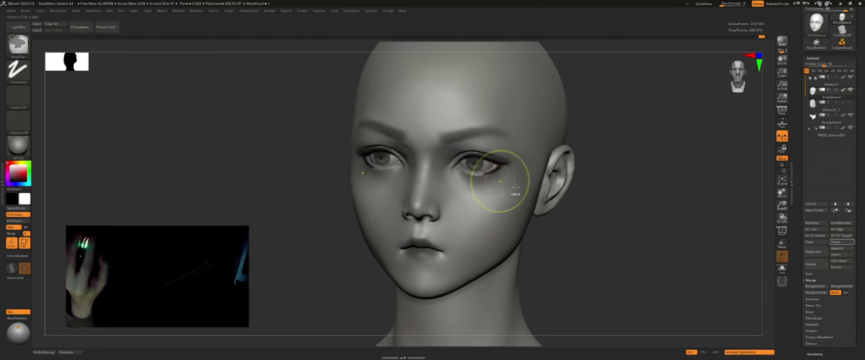
{"action": "right_click_drag", "start_coordinate": [498, 184], "coordinate": [453, 168]}
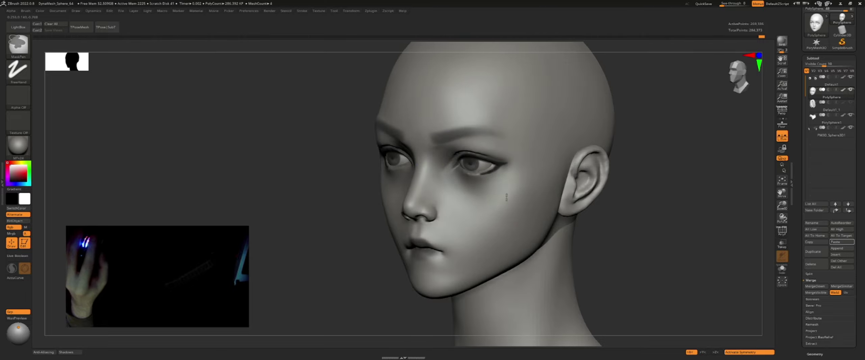
{"action": "mouse_move", "coordinate": [512, 193]}
{"action": "right_mouse_down"}
{"action": "mouse_move", "coordinate": [554, 212]}
{"action": "mouse_move", "coordinate": [538, 207]}
{"action": "mouse_move", "coordinate": [548, 183]}
{"action": "mouse_move", "coordinate": [483, 146]}
{"action": "mouse_move", "coordinate": [405, 182]}
{"action": "right_mouse_up"}
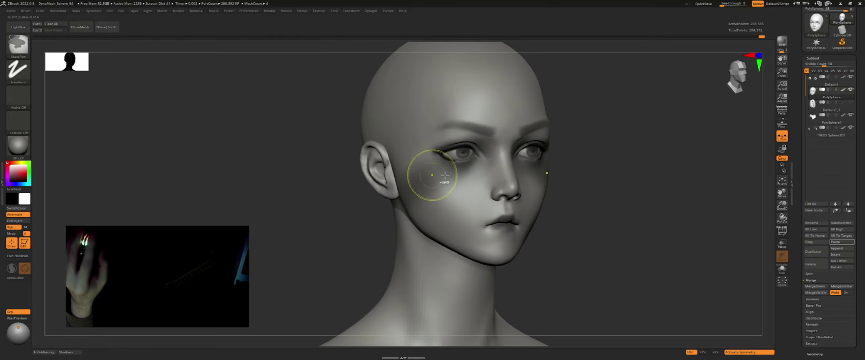
{"action": "mouse_move", "coordinate": [404, 221]}
{"action": "right_mouse_down", "text": "shift"}
{"action": "mouse_move", "coordinate": [562, 195]}
{"action": "mouse_move", "coordinate": [486, 145]}
{"action": "mouse_move", "coordinate": [485, 208]}
{"action": "right_mouse_up", "text": "shift"}
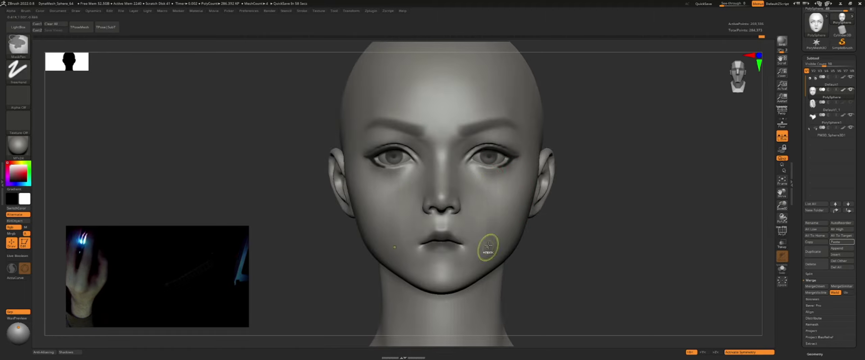
Frame the bust, zoom on the face and Alt-click the eyes to select Default1
{"action": "key", "text": "f"}
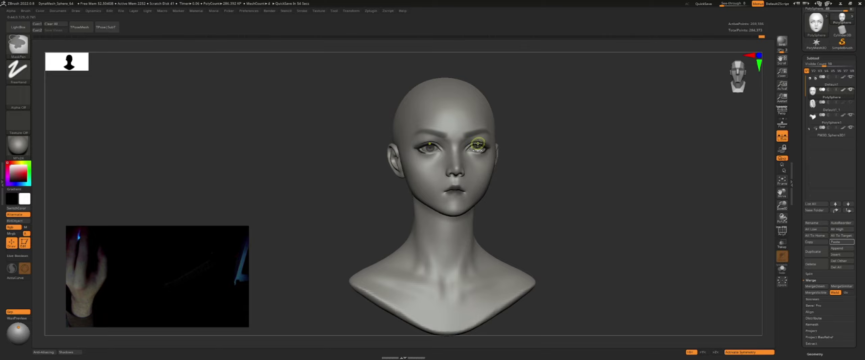
{"action": "mouse_move", "coordinate": [475, 143]}
{"action": "right_mouse_down", "text": "ctrl"}
{"action": "mouse_move", "coordinate": [542, 176]}
{"action": "mouse_move", "coordinate": [544, 194]}
{"action": "right_mouse_up", "text": "ctrl"}
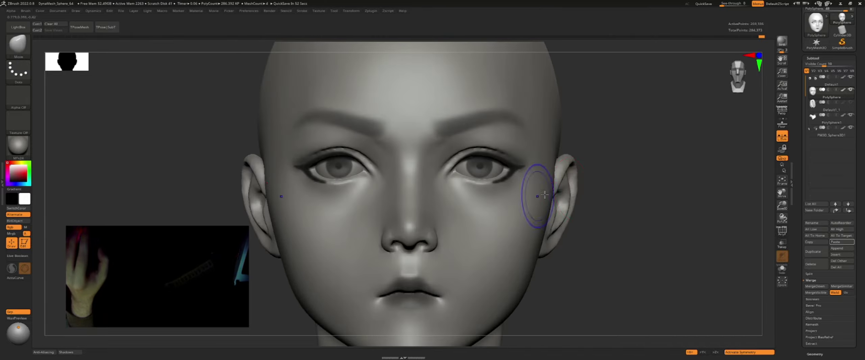
{"action": "left_click", "coordinate": [544, 195], "text": "alt"}
Try ToyPlastic, then apply BasicMaterial to the bust
{"action": "key", "text": "f"}
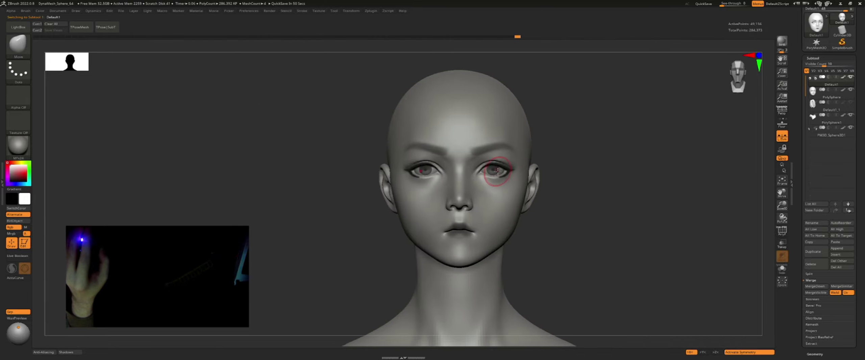
{"action": "right_click_drag", "start_coordinate": [353, 175], "coordinate": [301, 175], "text": "alt"}
{"action": "left_click", "coordinate": [18, 146]}
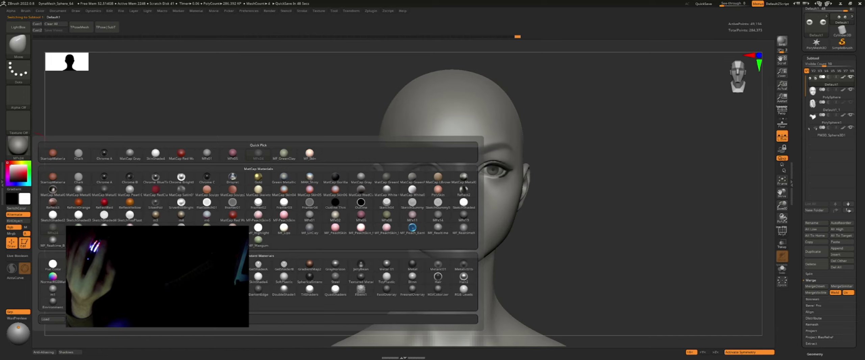
{"action": "left_click", "coordinate": [387, 276]}
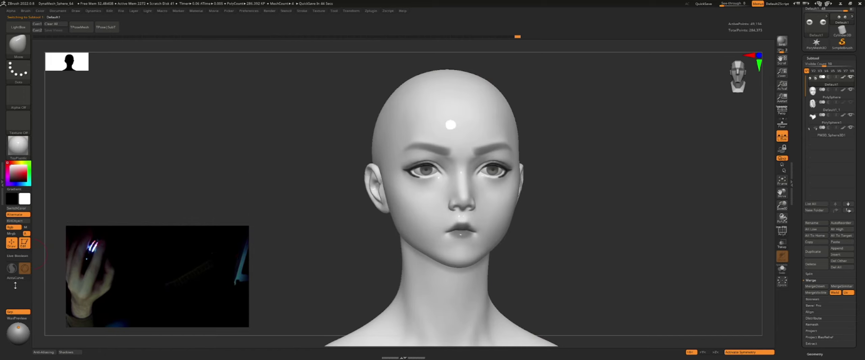
{"action": "left_click", "coordinate": [18, 147]}
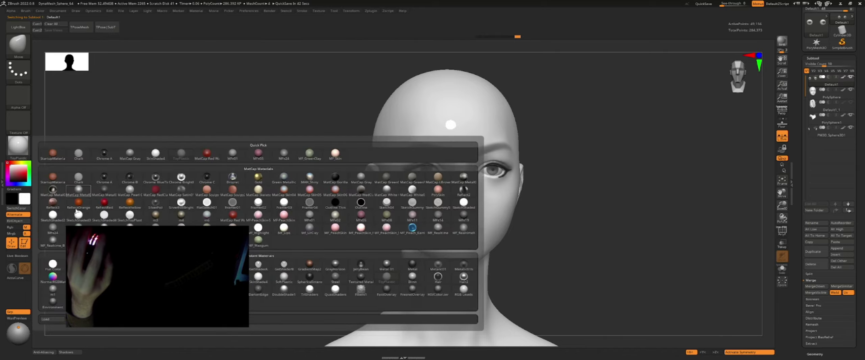
{"action": "left_click", "coordinate": [78, 263]}
{"action": "left_click_drag", "start_coordinate": [337, 210], "coordinate": [323, 197]}
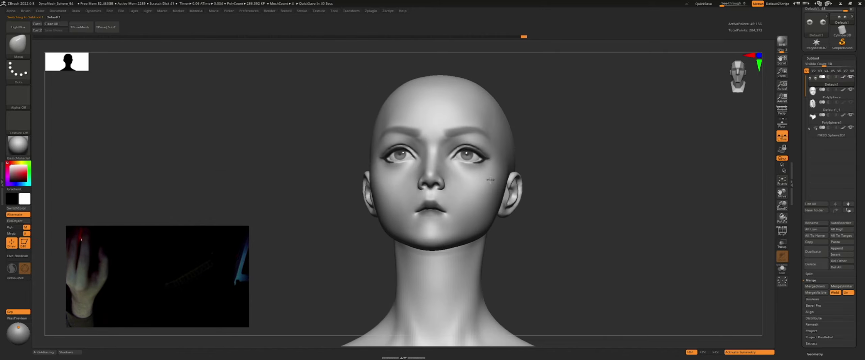
Lower the light on the light sphere and Alt-click the head to select PolySphere
{"action": "left_click", "coordinate": [16, 332]}
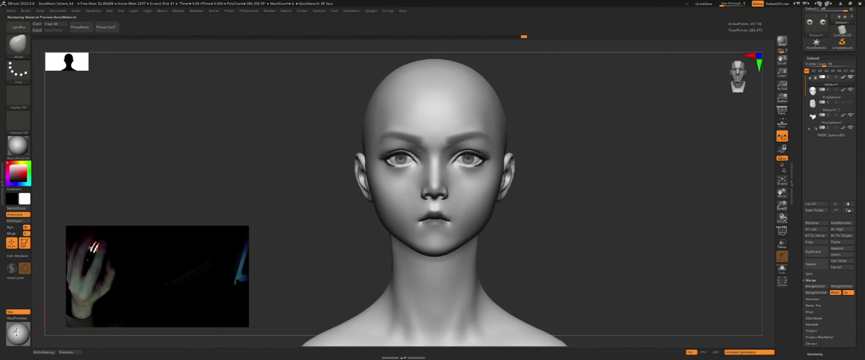
{"action": "right_click_drag", "start_coordinate": [507, 203], "coordinate": [498, 174]}
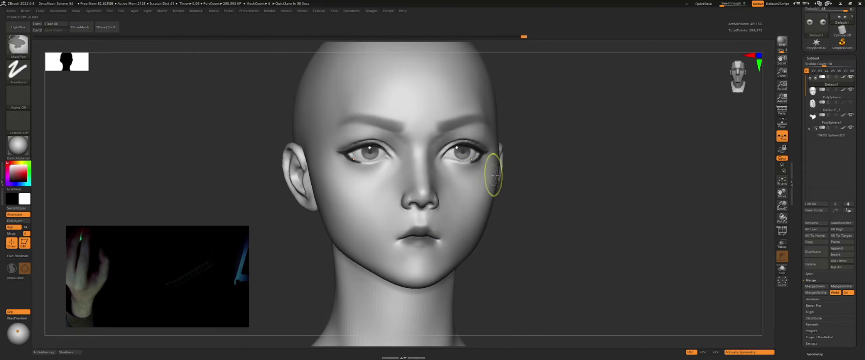
{"action": "mouse_move", "coordinate": [470, 194]}
{"action": "right_mouse_down", "text": "ctrl"}
{"action": "mouse_move", "coordinate": [458, 189]}
{"action": "mouse_move", "coordinate": [476, 135]}
{"action": "right_mouse_up", "text": "ctrl"}
{"action": "left_click", "coordinate": [458, 190], "text": "alt"}
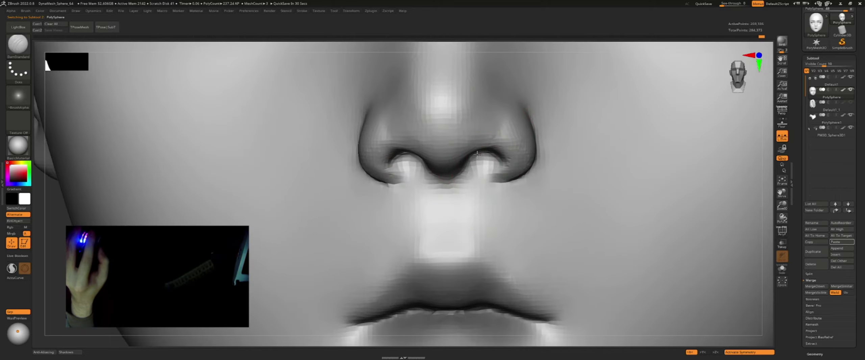
Deepen and shape the insides of both nostrils
{"action": "mouse_move", "coordinate": [477, 155]}
{"action": "right_mouse_down"}
{"action": "mouse_move", "coordinate": [478, 164]}
{"action": "mouse_move", "coordinate": [481, 142]}
{"action": "mouse_move", "coordinate": [489, 145]}
{"action": "right_mouse_up"}
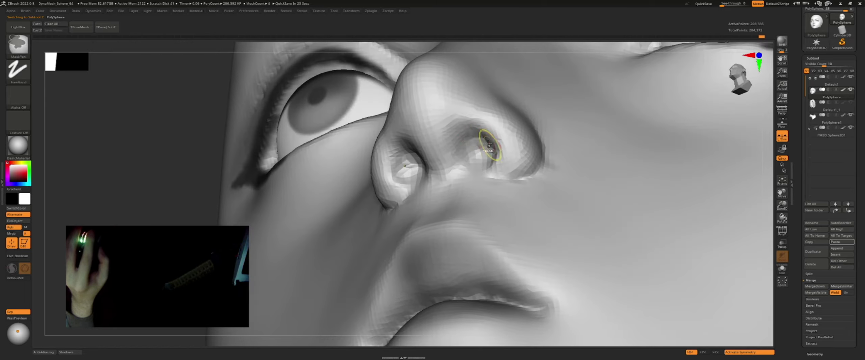
{"action": "left_click_drag", "start_coordinate": [470, 144], "coordinate": [476, 148]}
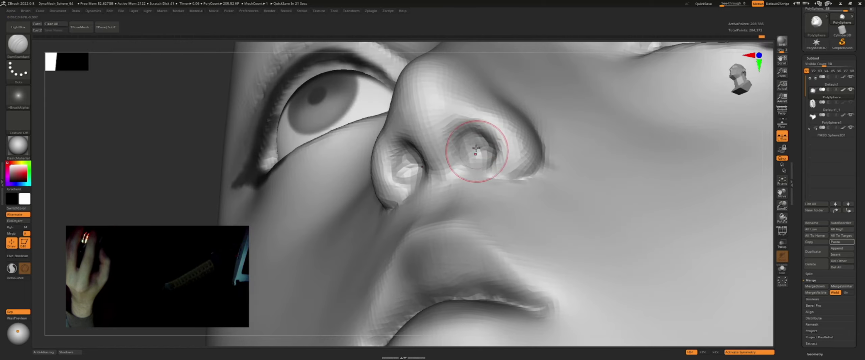
{"action": "mouse_move", "coordinate": [478, 152]}
{"action": "right_mouse_down"}
{"action": "mouse_move", "coordinate": [464, 148]}
{"action": "mouse_move", "coordinate": [473, 139]}
{"action": "right_mouse_up"}
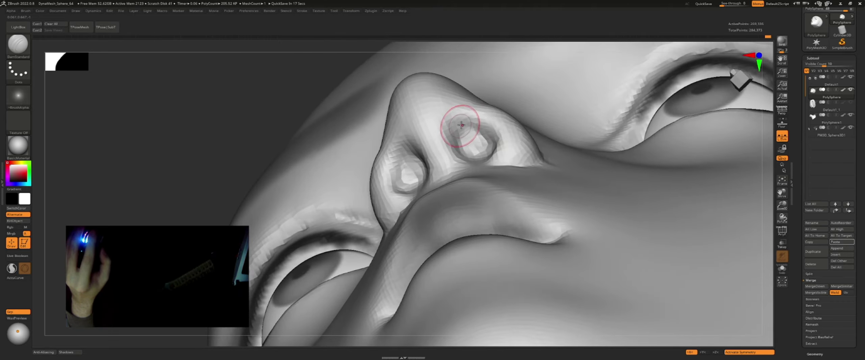
{"action": "right_click_drag", "start_coordinate": [457, 124], "coordinate": [462, 126]}
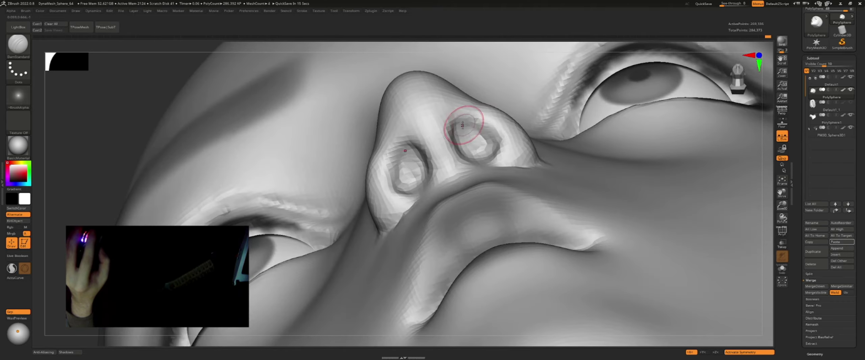
{"action": "mouse_move", "coordinate": [496, 143]}
{"action": "right_mouse_down"}
{"action": "mouse_move", "coordinate": [471, 158]}
{"action": "mouse_move", "coordinate": [552, 155]}
{"action": "mouse_move", "coordinate": [503, 147]}
{"action": "mouse_move", "coordinate": [560, 144]}
{"action": "right_mouse_up"}
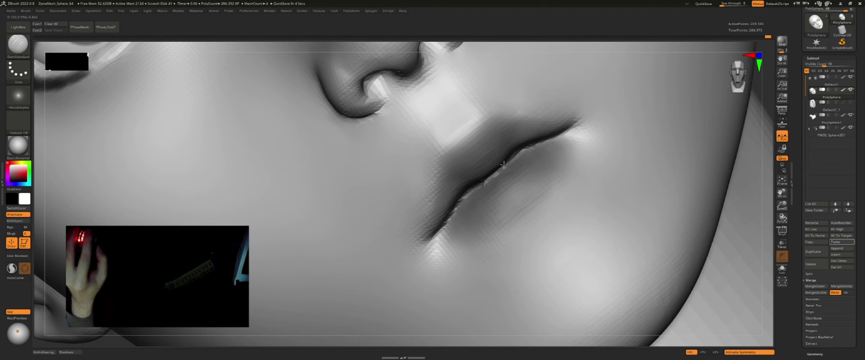
Sharpen the crease between the lips, then reframe the face
{"action": "right_click_drag", "start_coordinate": [483, 185], "coordinate": [503, 172]}
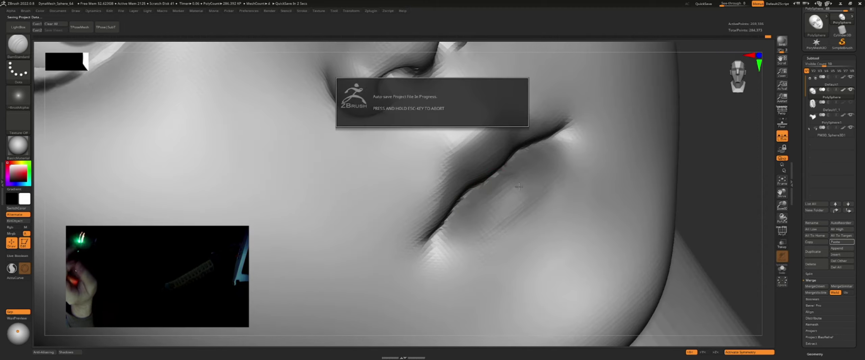
{"action": "mouse_move", "coordinate": [519, 186]}
{"action": "right_mouse_down", "text": "ctrl"}
{"action": "mouse_move", "coordinate": [517, 162]}
{"action": "mouse_move", "coordinate": [530, 145]}
{"action": "right_mouse_up", "text": "ctrl"}
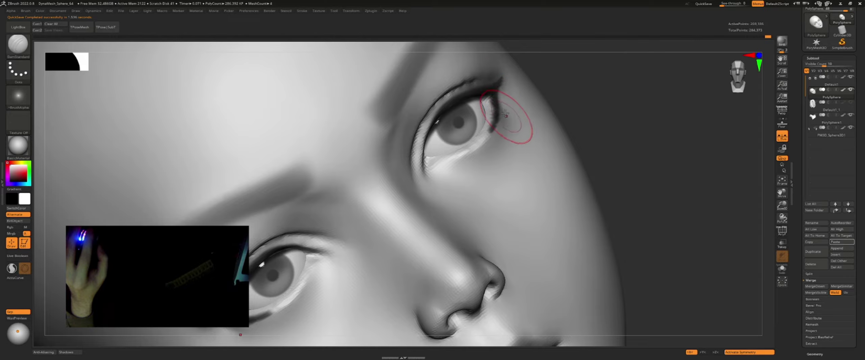
{"action": "key", "text": "f"}
{"action": "mouse_move", "coordinate": [448, 176]}
{"action": "right_mouse_down", "text": "ctrl"}
{"action": "mouse_move", "coordinate": [448, 154]}
{"action": "mouse_move", "coordinate": [447, 184]}
{"action": "mouse_move", "coordinate": [435, 208]}
{"action": "right_mouse_up", "text": "ctrl"}
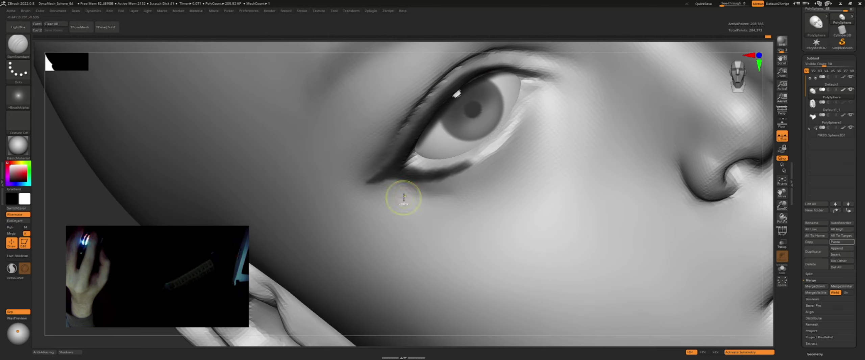
Adjust the Draw Size, then mask and carve the first eye's lower lid and corner with DamStandard
{"action": "key", "text": "s"}
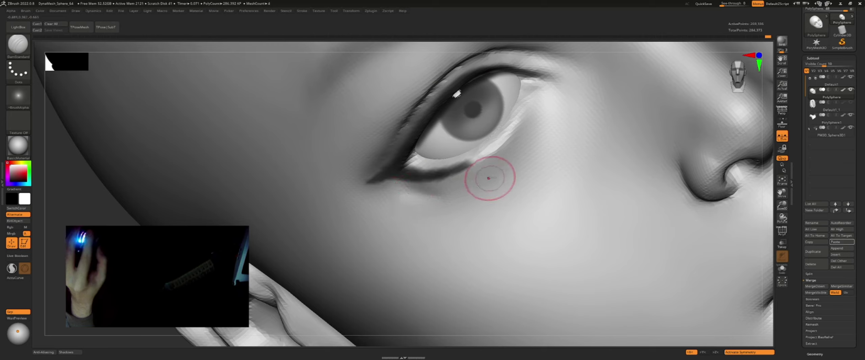
{"action": "right_click", "coordinate": [495, 176]}
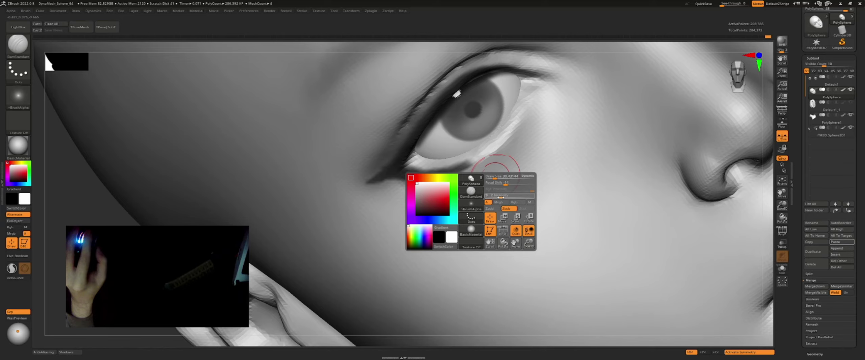
{"action": "mouse_move", "coordinate": [448, 177]}
{"action": "right_mouse_down"}
{"action": "mouse_move", "coordinate": [477, 183]}
{"action": "mouse_move", "coordinate": [467, 174]}
{"action": "right_mouse_up"}
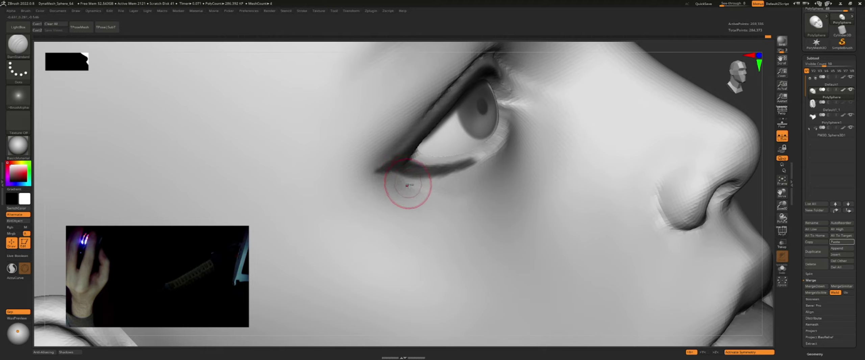
{"action": "mouse_move", "coordinate": [409, 185]}
{"action": "right_mouse_down"}
{"action": "mouse_move", "coordinate": [497, 198]}
{"action": "mouse_move", "coordinate": [556, 184]}
{"action": "mouse_move", "coordinate": [517, 169]}
{"action": "mouse_move", "coordinate": [507, 149]}
{"action": "right_mouse_up"}
{"action": "key", "text": "ctrl"}
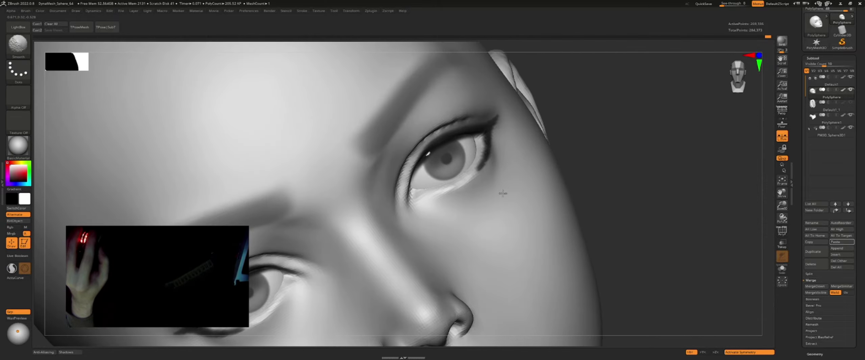
{"action": "mouse_move", "coordinate": [434, 205]}
{"action": "right_mouse_down"}
{"action": "mouse_move", "coordinate": [454, 206]}
{"action": "mouse_move", "coordinate": [426, 206]}
{"action": "right_mouse_up"}
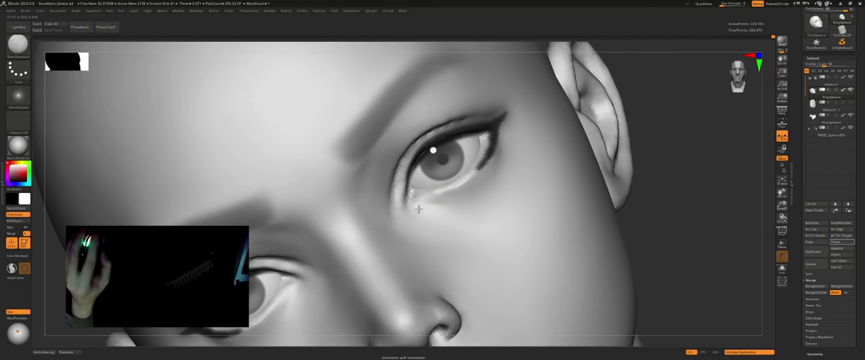
{"action": "right_click_drag", "start_coordinate": [440, 206], "coordinate": [508, 156]}
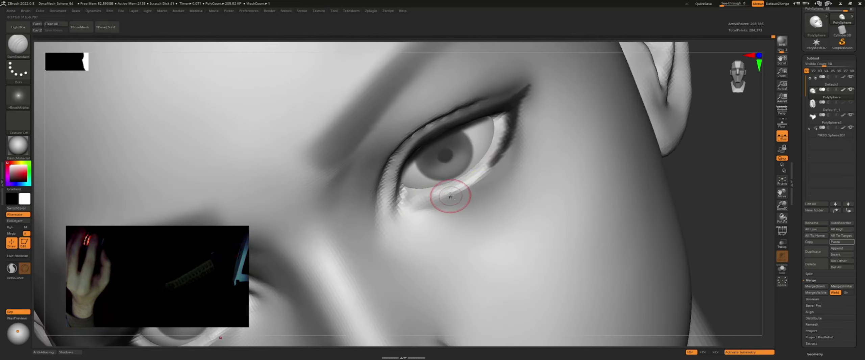
{"action": "right_click_drag", "start_coordinate": [451, 196], "coordinate": [460, 199], "text": "ctrl"}
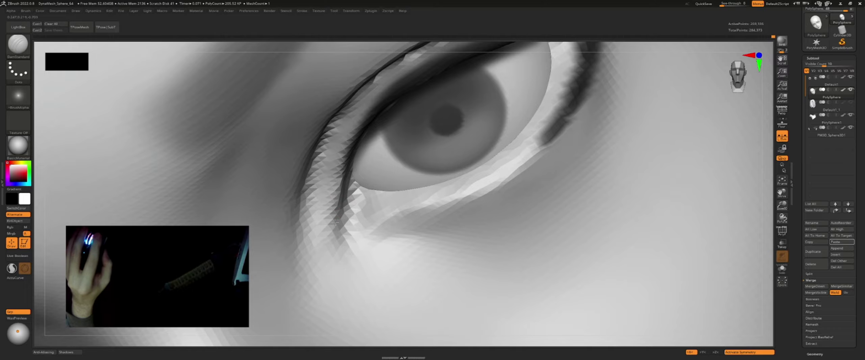
Define the other eye's lower lid and corner with DamStandard
{"action": "scroll", "coordinate": [334, 218], "scroll_direction": "down", "scroll_amount": 5}
{"action": "scroll", "coordinate": [354, 216], "scroll_direction": "up", "scroll_amount": 5}
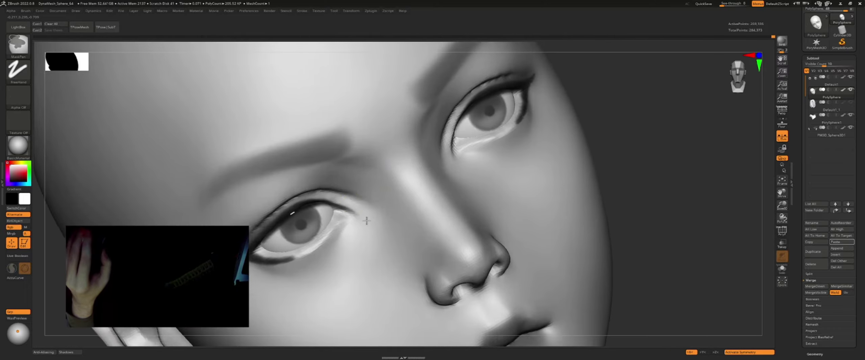
{"action": "right_click_drag", "start_coordinate": [354, 216], "coordinate": [376, 182]}
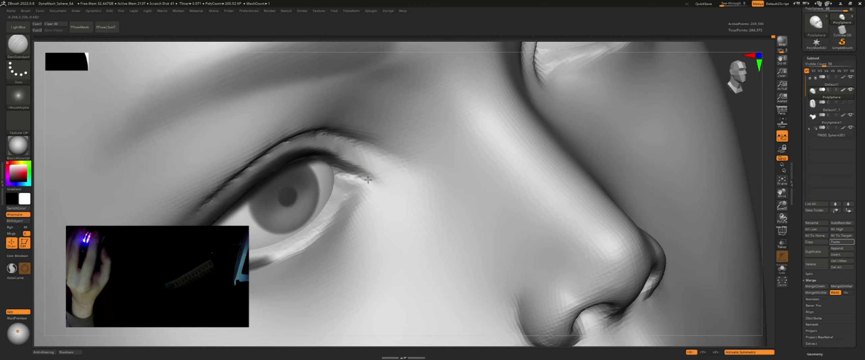
{"action": "right_click_drag", "start_coordinate": [343, 169], "coordinate": [336, 188]}
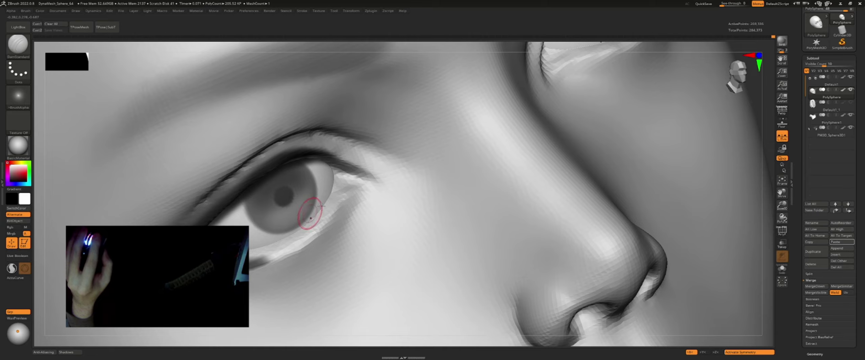
{"action": "mouse_move", "coordinate": [274, 240]}
{"action": "right_mouse_down"}
{"action": "mouse_move", "coordinate": [353, 177]}
{"action": "mouse_move", "coordinate": [318, 160]}
{"action": "right_mouse_up"}
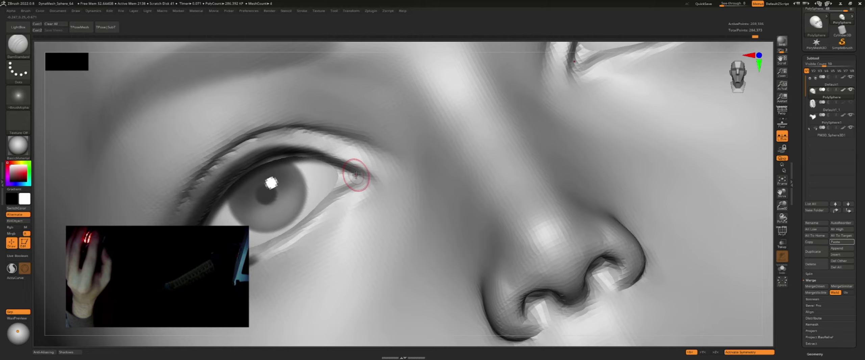
Frame the whole bust with F and view it from the front
{"action": "key", "text": "f"}
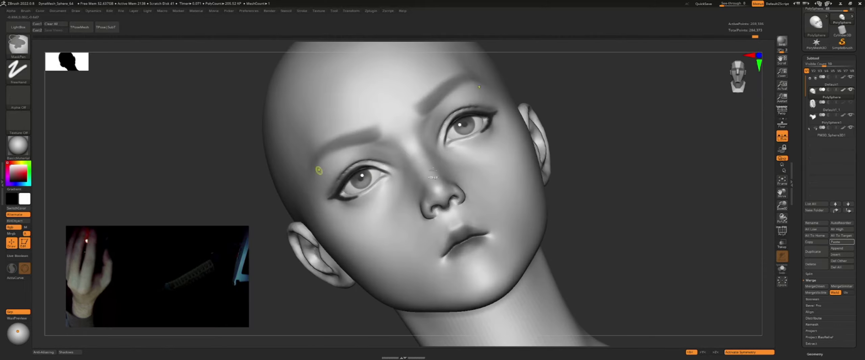
{"action": "mouse_move", "coordinate": [318, 165]}
{"action": "right_mouse_down"}
{"action": "mouse_move", "coordinate": [440, 167]}
{"action": "mouse_move", "coordinate": [444, 179]}
{"action": "mouse_move", "coordinate": [423, 166]}
{"action": "right_mouse_up"}
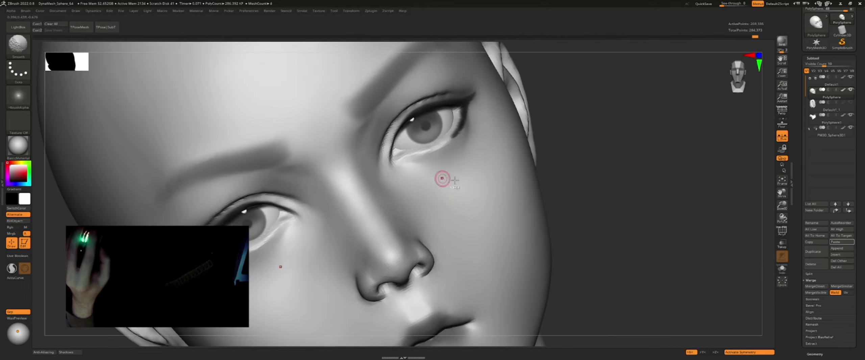
{"action": "key", "text": "f"}
{"action": "mouse_move", "coordinate": [550, 168]}
{"action": "right_mouse_down", "text": "shift"}
{"action": "mouse_move", "coordinate": [552, 183]}
{"action": "mouse_move", "coordinate": [570, 180]}
{"action": "right_mouse_up", "text": "shift"}
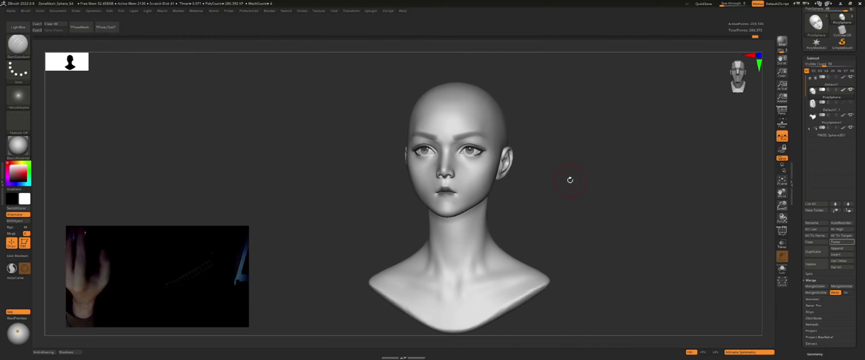